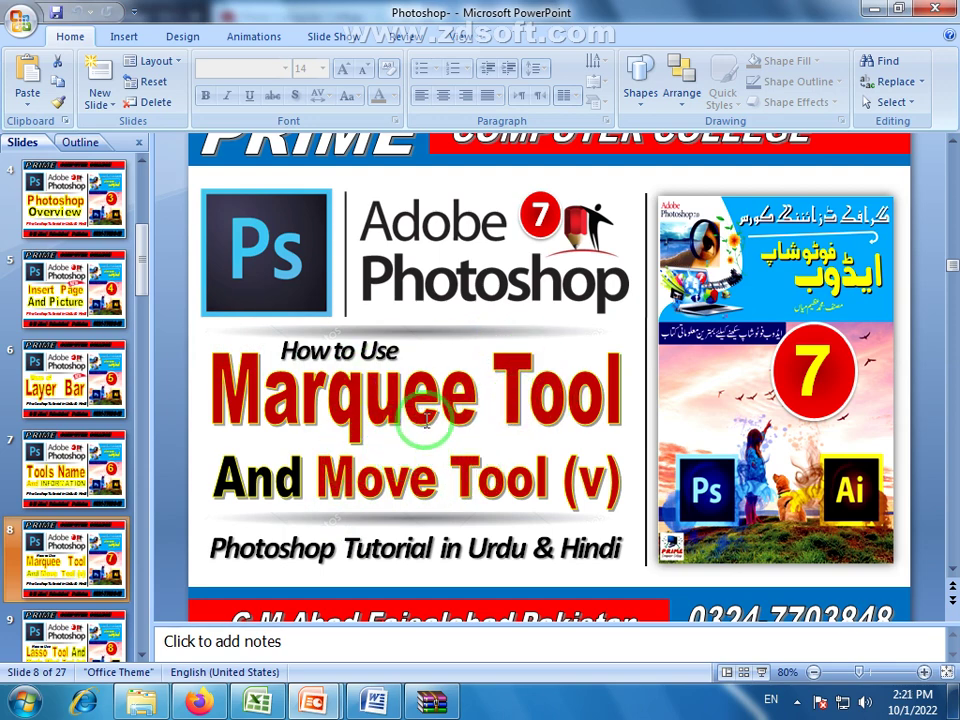
- Launch Adobe Photoshop 7.0 from the desktop and dismiss the registration prompt
{"action": "key", "text": "super+d"}
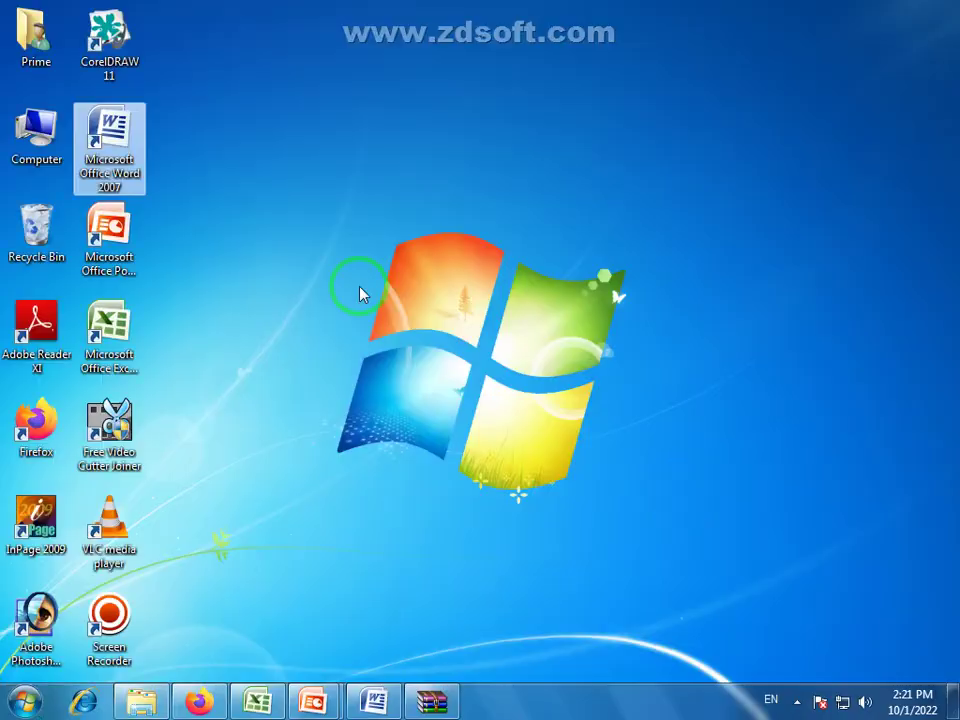
{"action": "left_click", "coordinate": [38, 612]}
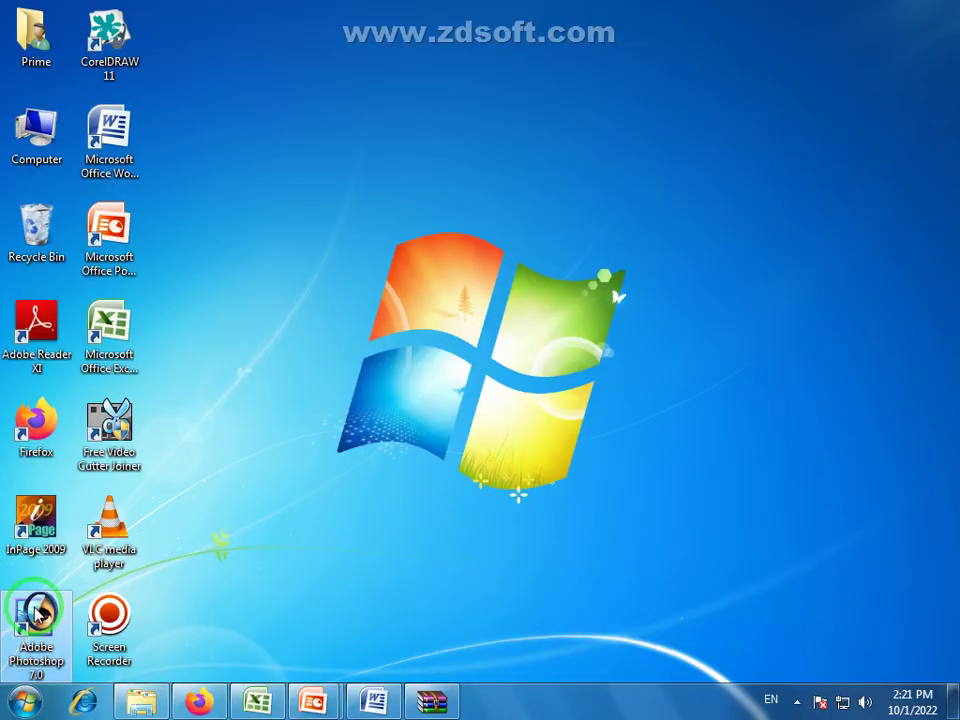
{"action": "double_click", "coordinate": [38, 612]}
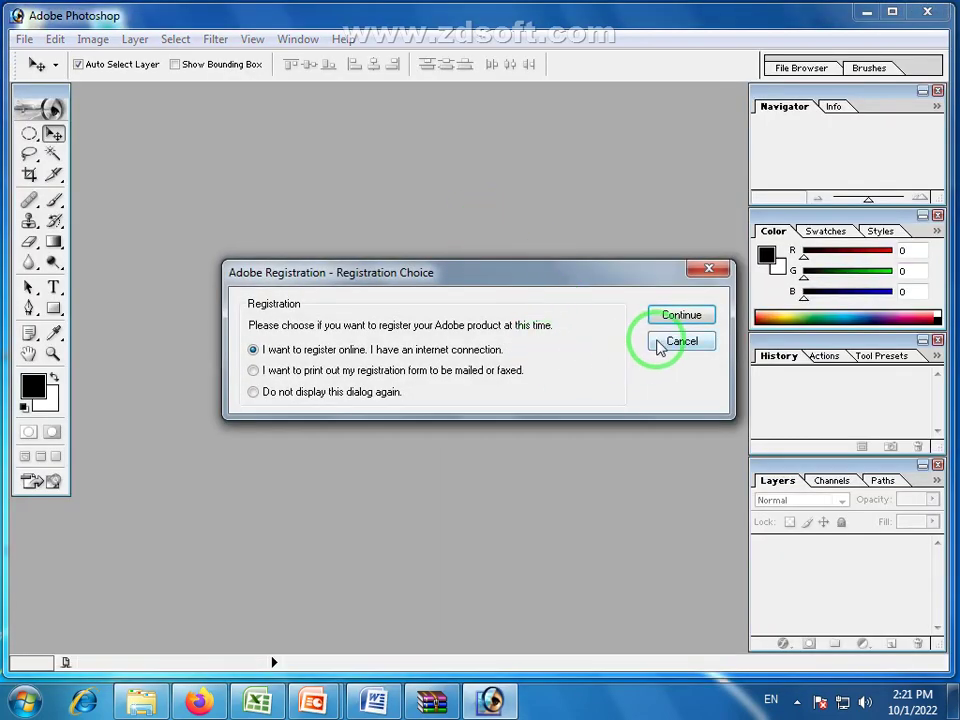
{"action": "left_click", "coordinate": [680, 342]}
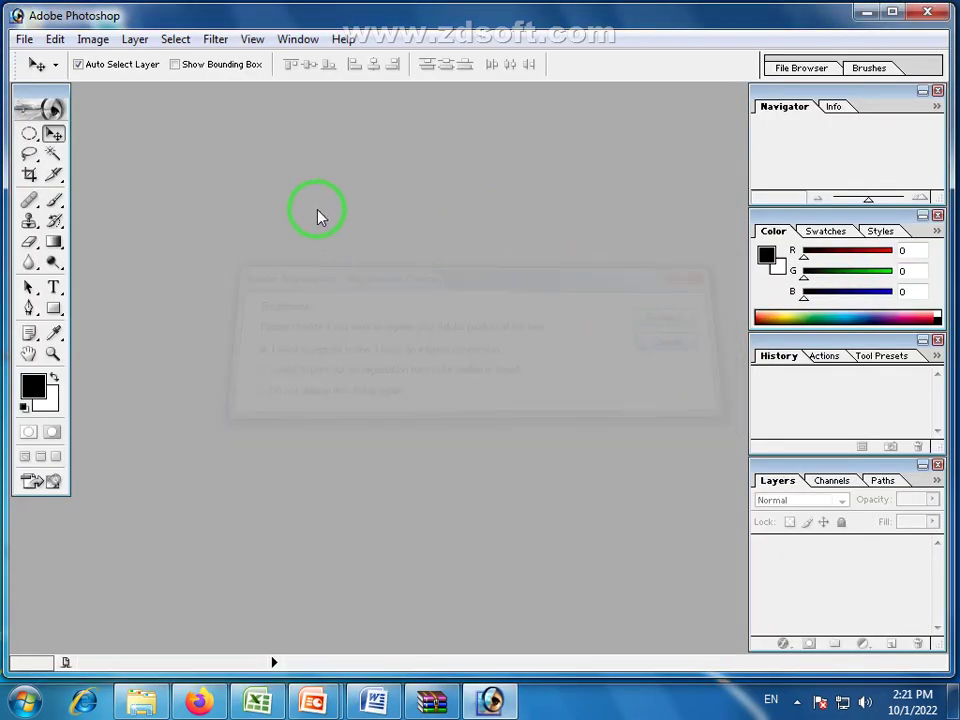
- Create a new document with the A4 preset size and enlarge its window around the page
{"action": "left_click", "coordinate": [25, 41]}
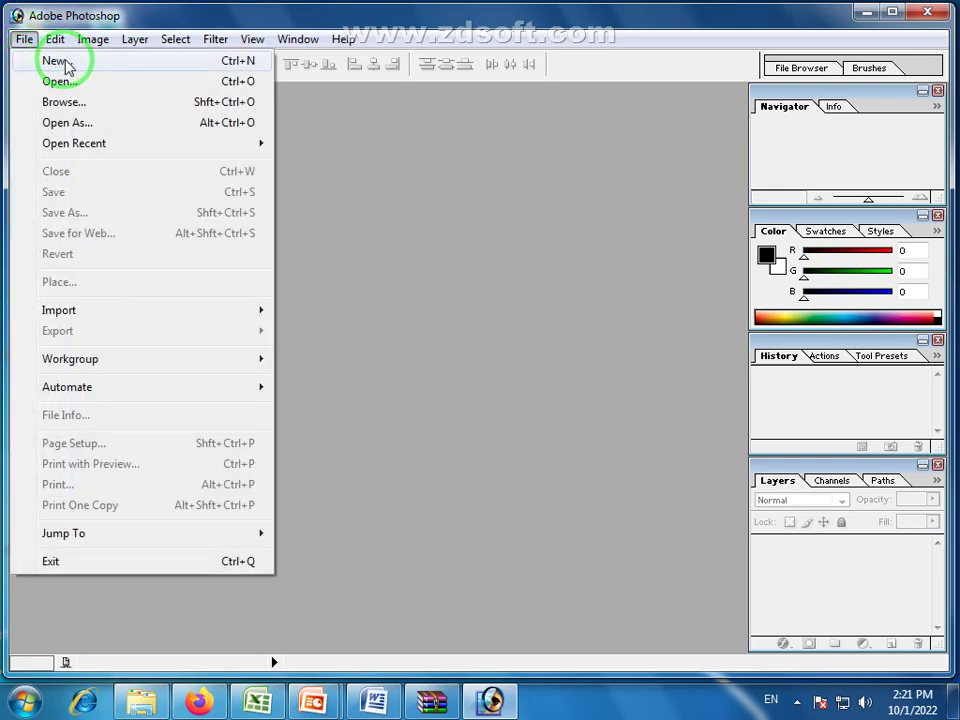
{"action": "left_click", "coordinate": [171, 15]}
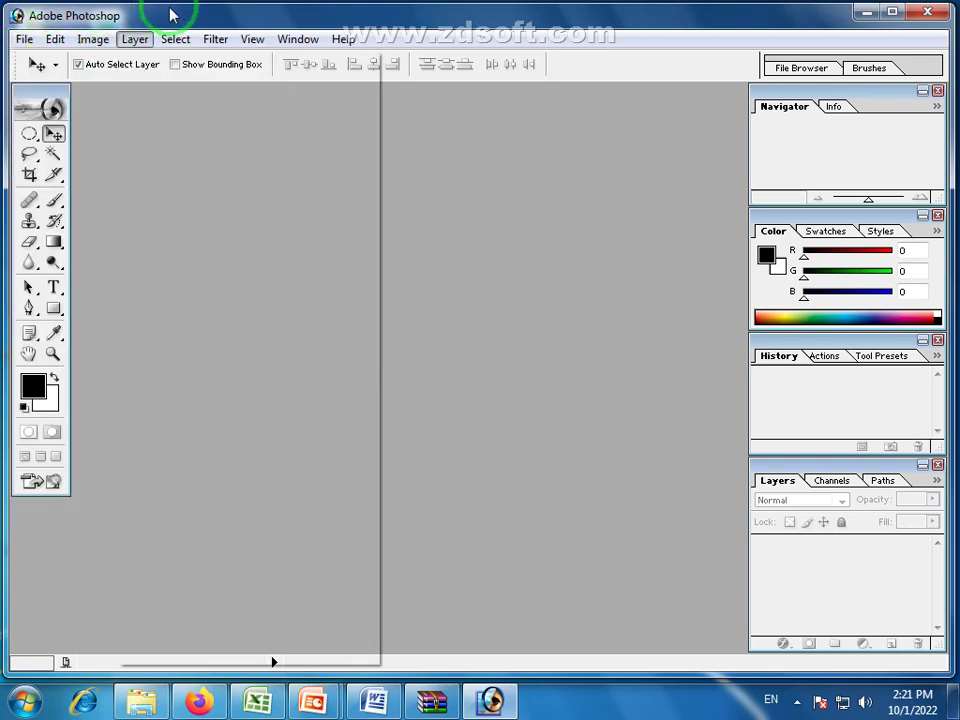
{"action": "left_click", "coordinate": [24, 40]}
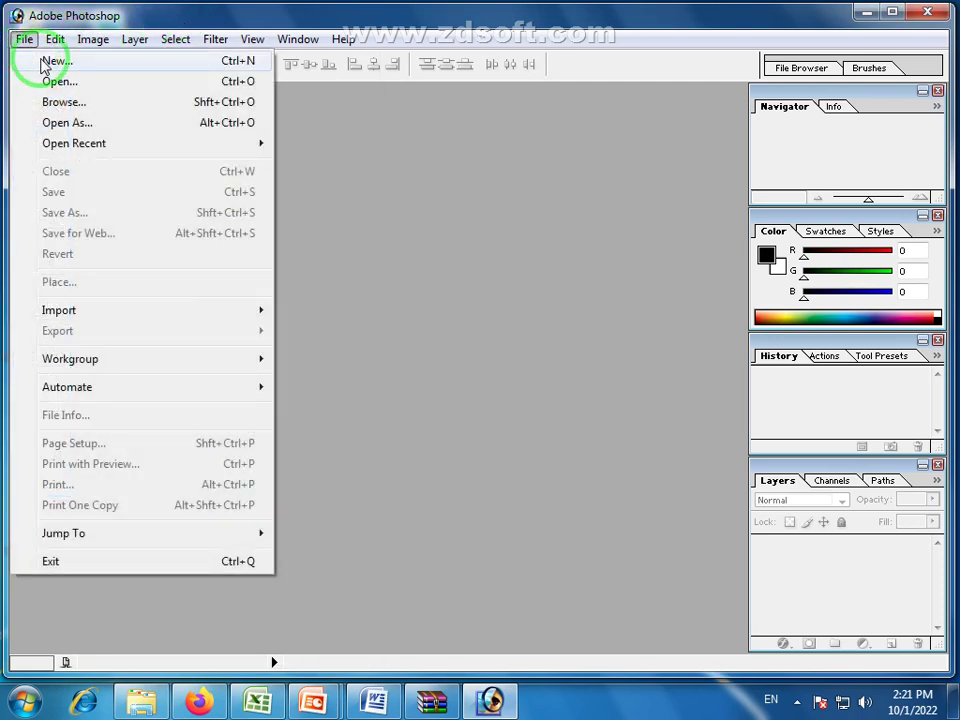
{"action": "left_click", "coordinate": [43, 62]}
{"action": "left_click_drag", "start_coordinate": [432, 215], "coordinate": [341, 158]}
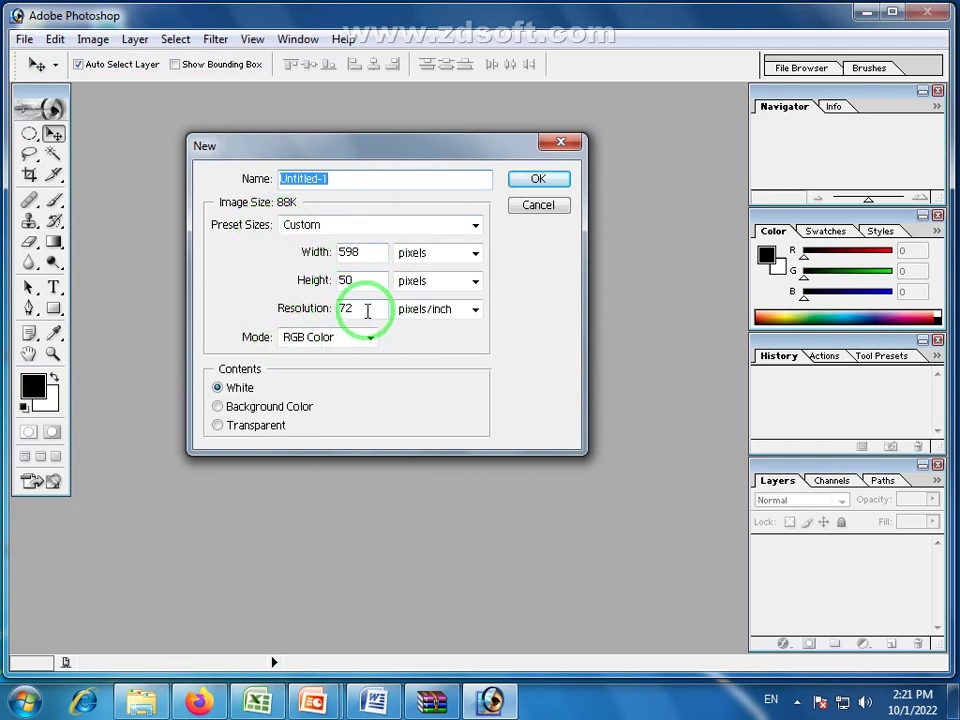
{"action": "left_click", "coordinate": [476, 229]}
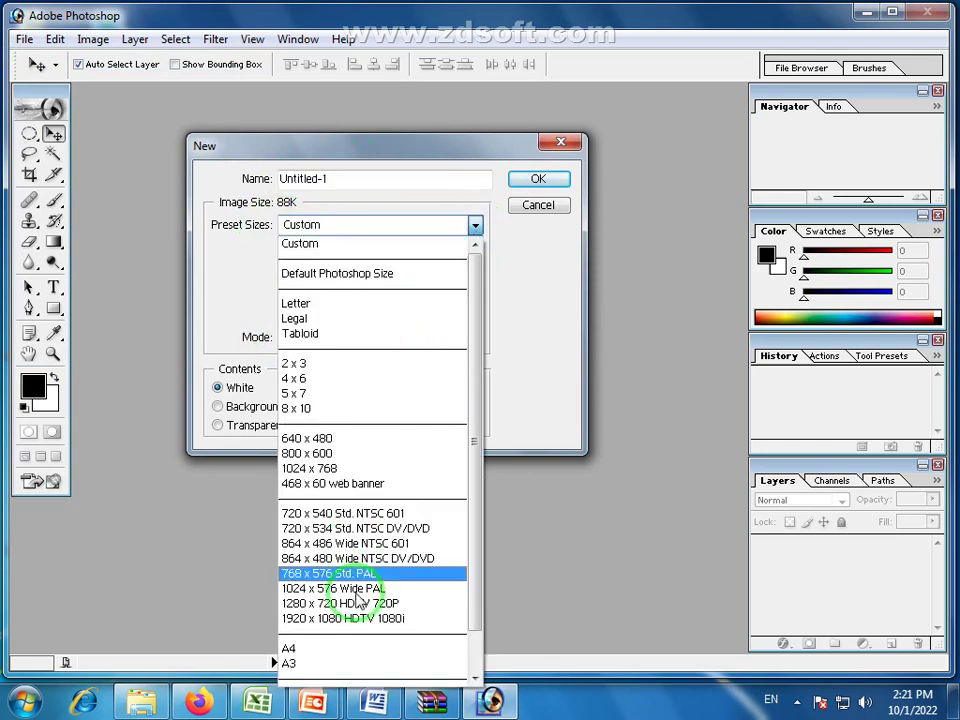
{"action": "left_click", "coordinate": [334, 648]}
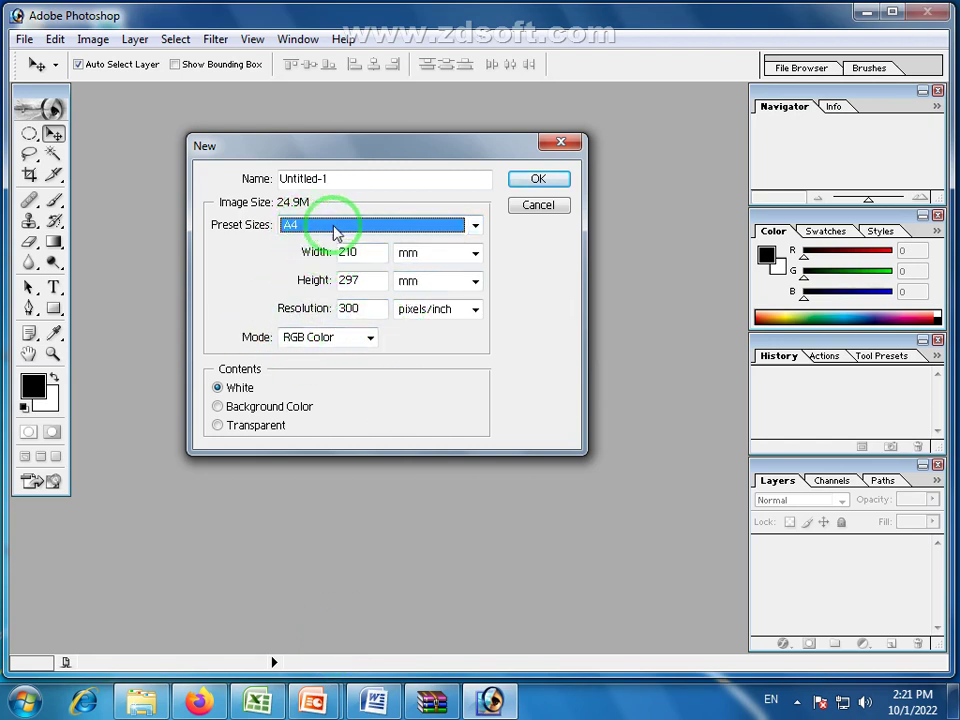
{"action": "left_click", "coordinate": [543, 180]}
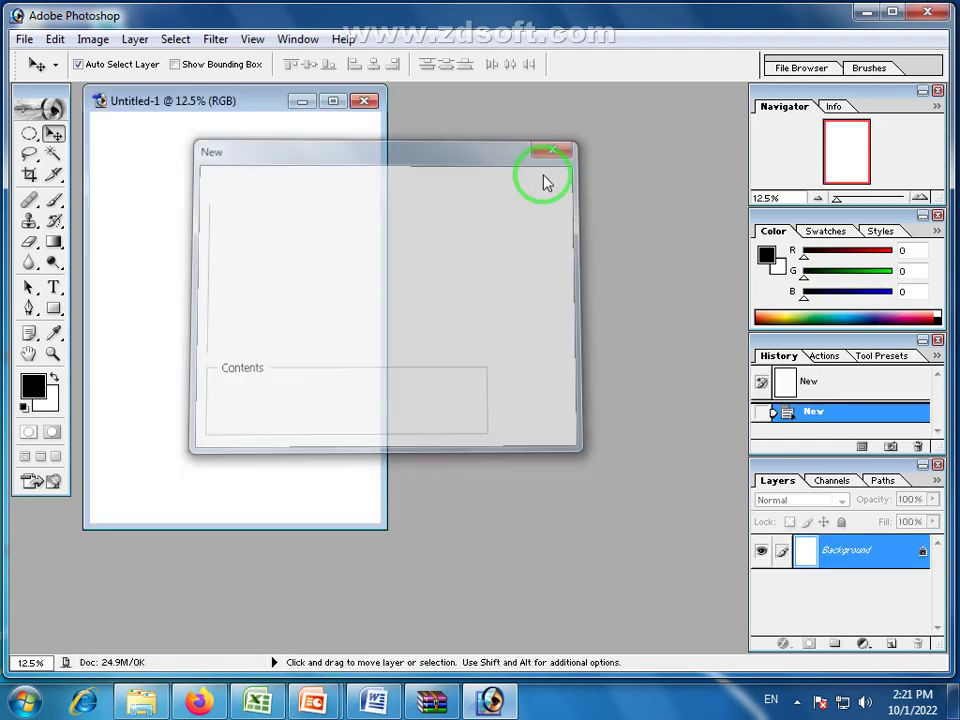
{"action": "left_click_drag", "start_coordinate": [385, 524], "coordinate": [554, 634]}
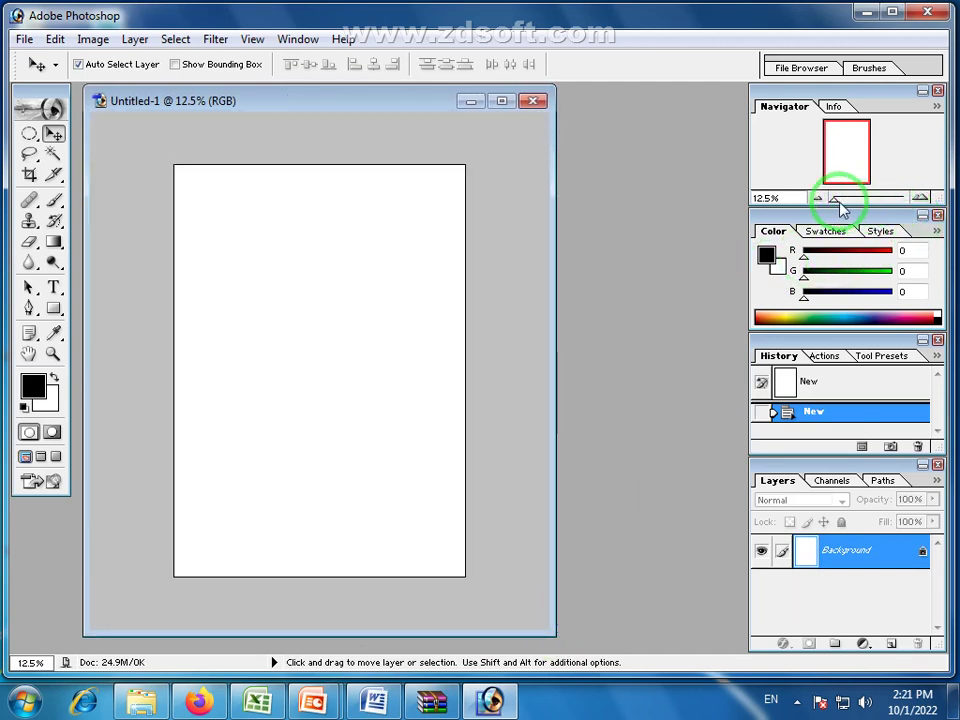
{"action": "left_click_drag", "start_coordinate": [834, 198], "coordinate": [837, 205]}
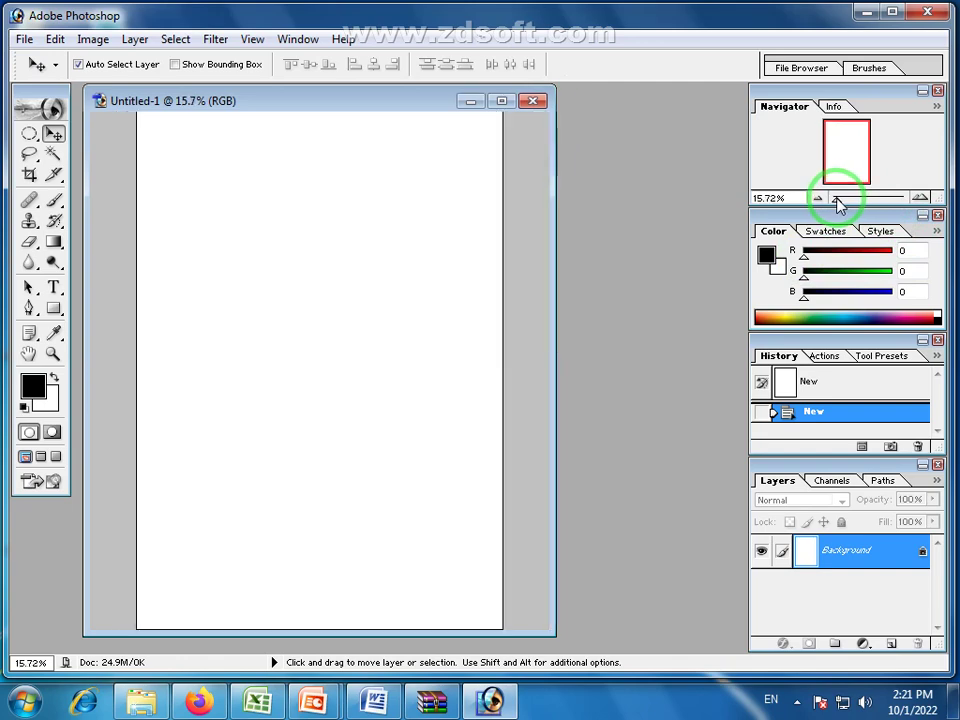
- Open the Desert image from the Sample Pictures folder in Photoshop and move its window clear of most of the blank page
{"action": "left_click", "coordinate": [141, 700]}
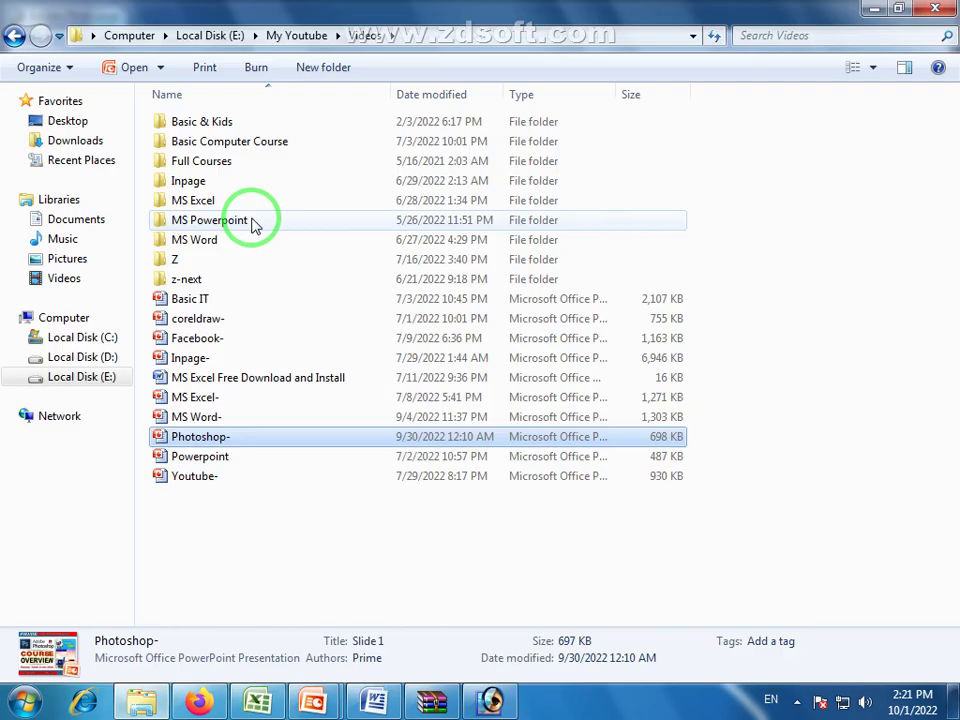
{"action": "left_click", "coordinate": [72, 260]}
{"action": "double_click", "coordinate": [214, 214]}
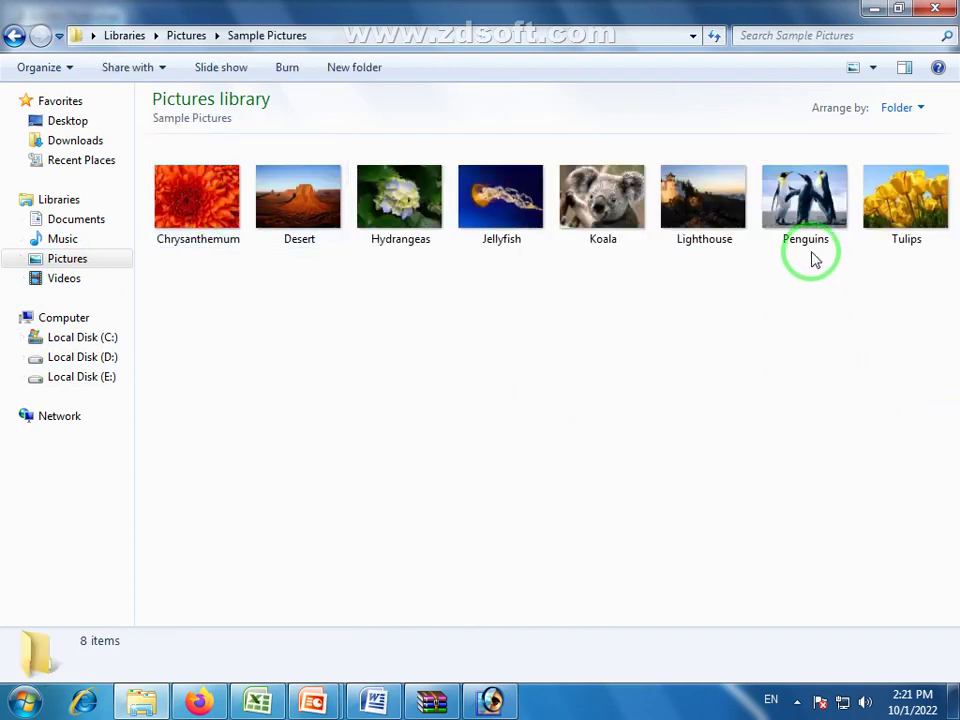
{"action": "left_click", "coordinate": [305, 197]}
{"action": "left_click_drag", "start_coordinate": [304, 197], "coordinate": [476, 343]}
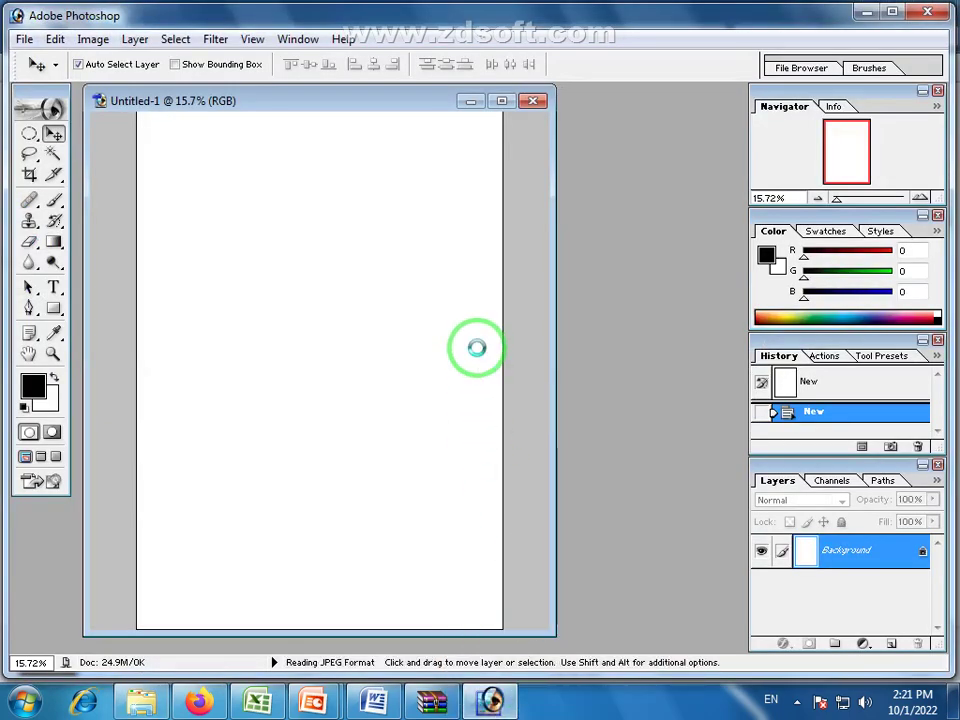
{"action": "left_click_drag", "start_coordinate": [249, 116], "coordinate": [447, 238]}
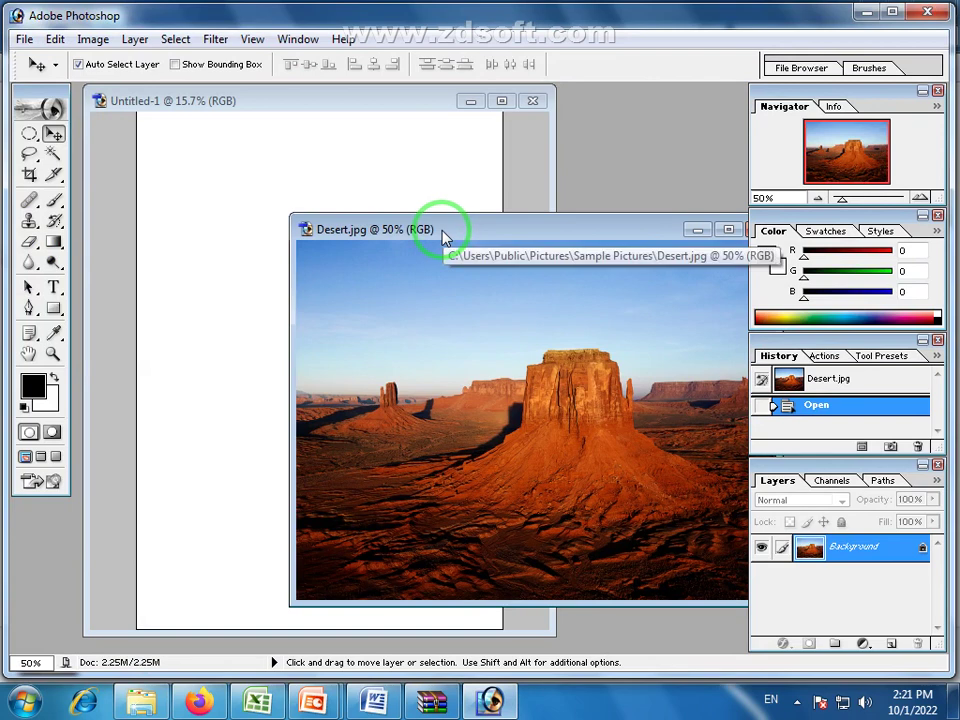
{"action": "left_click_drag", "start_coordinate": [445, 236], "coordinate": [573, 247]}
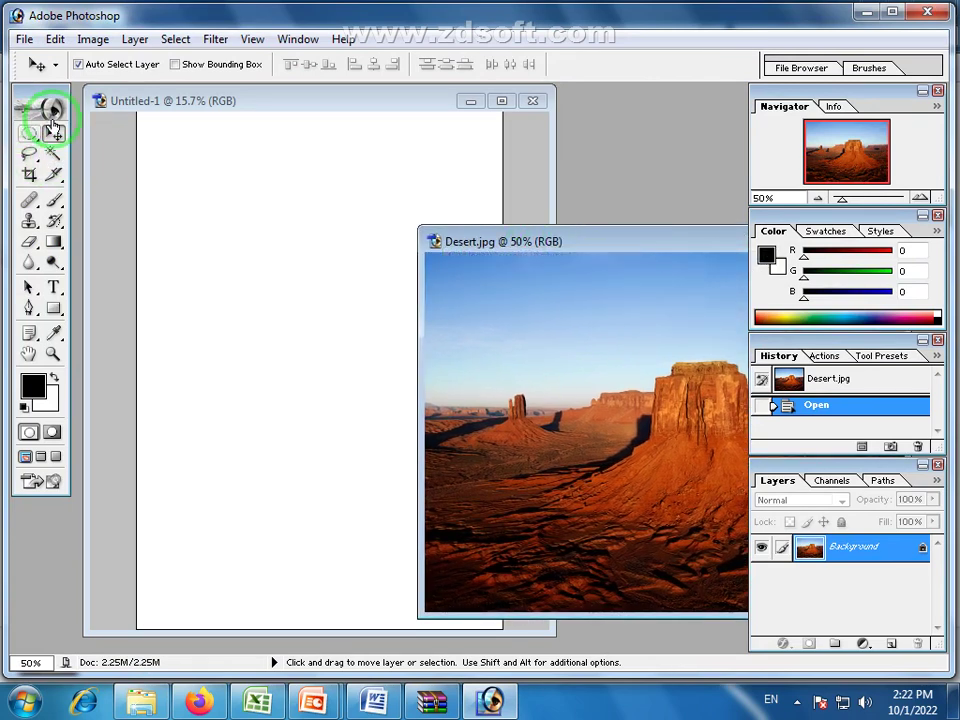
- Activate the Rectangular Marquee Tool and bring the blank Untitled-1 document to the front
{"action": "right_click", "coordinate": [34, 138]}
{"action": "left_click", "coordinate": [67, 138]}
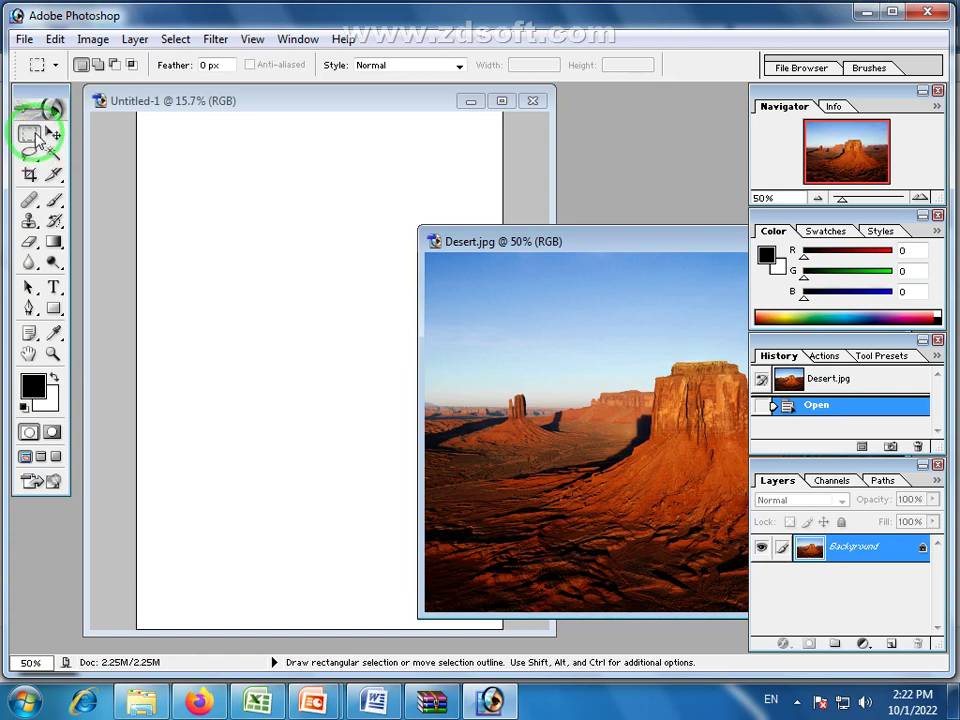
{"action": "left_click", "coordinate": [36, 135]}
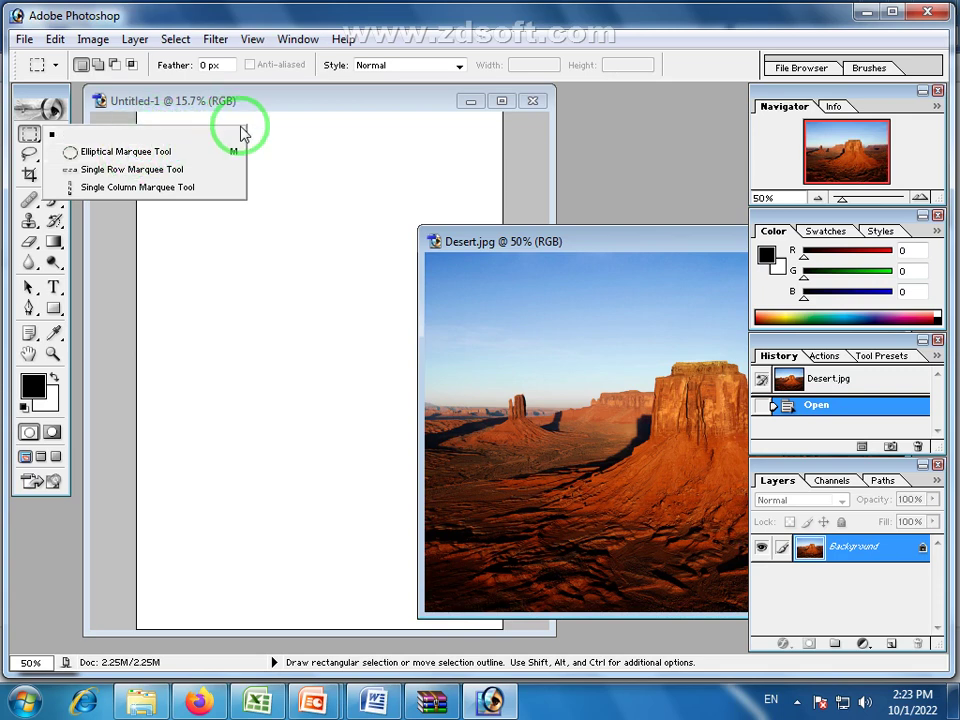
{"action": "left_click", "coordinate": [347, 101]}
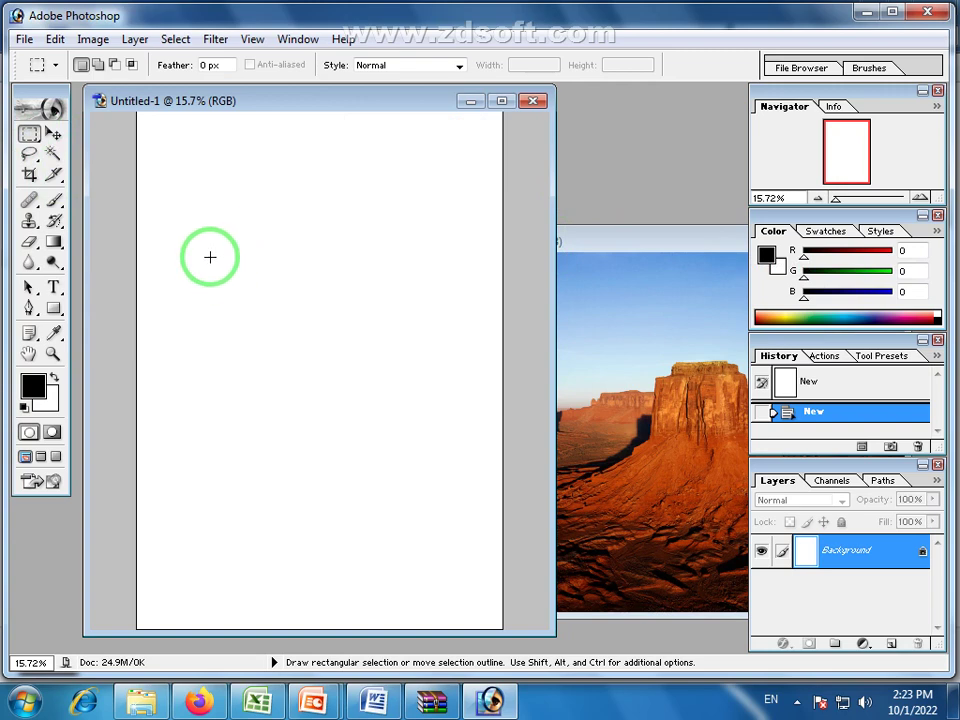
- Draw two successive rectangular selections mid-page, fill the second with the white background color, and deselect
{"action": "left_click_drag", "start_coordinate": [212, 248], "coordinate": [449, 460]}
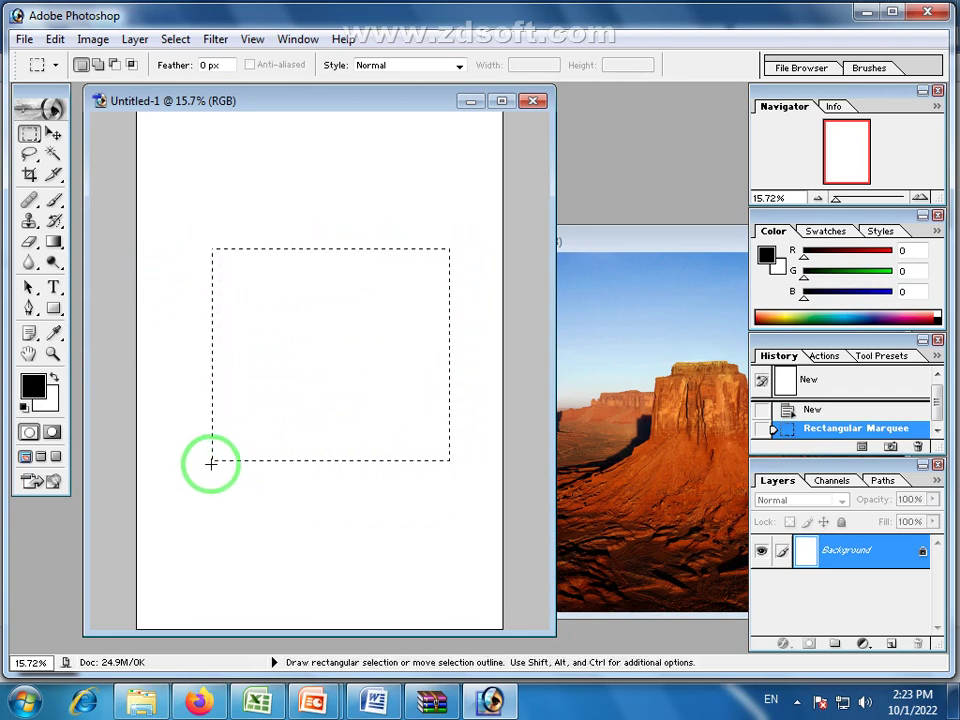
{"action": "left_click", "coordinate": [301, 217]}
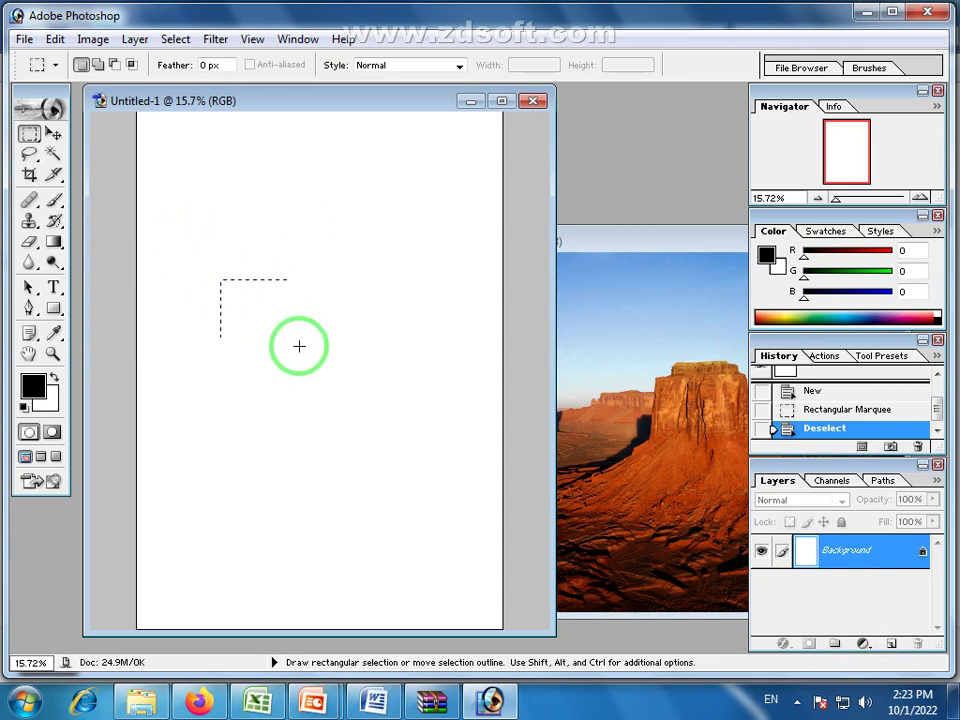
{"action": "left_click_drag", "start_coordinate": [299, 346], "coordinate": [419, 469]}
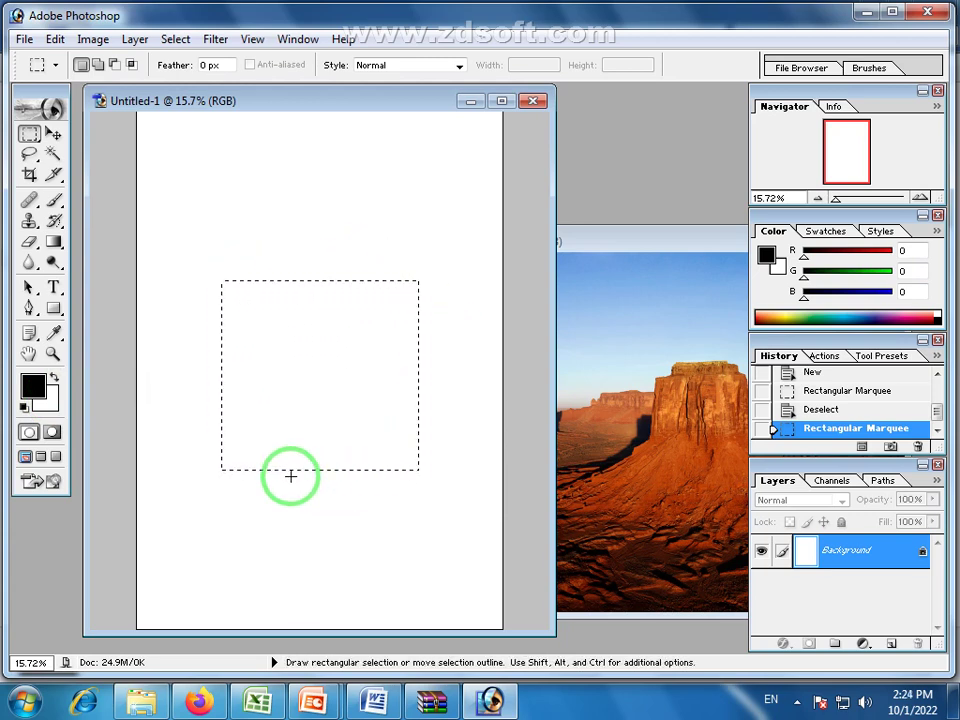
{"action": "key", "text": "ctrl+BackSpace"}
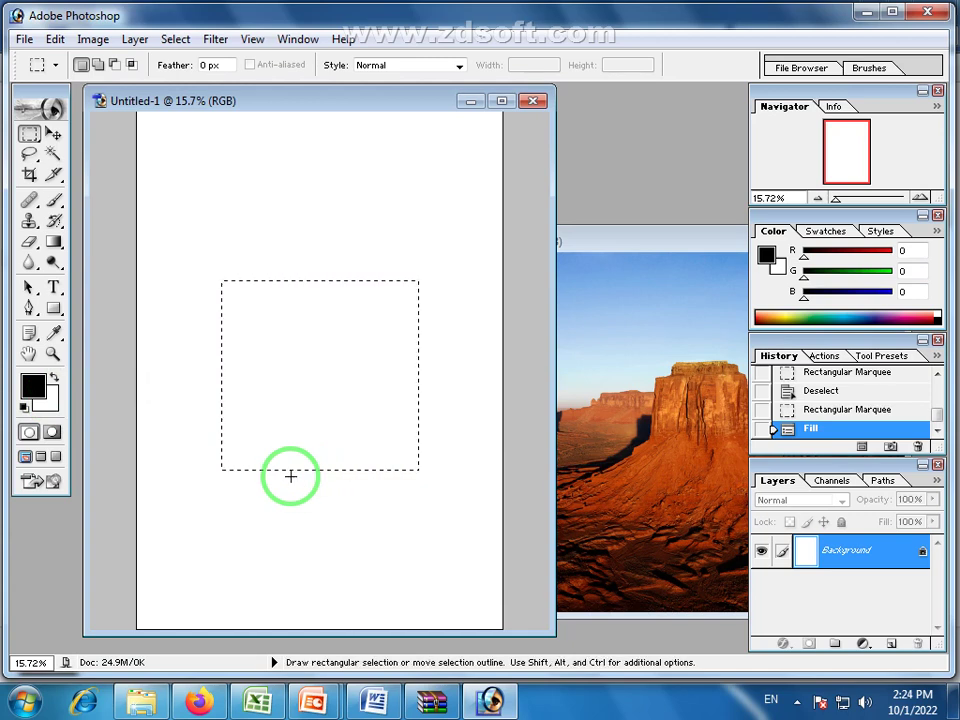
{"action": "key", "text": "ctrl+BackSpace"}
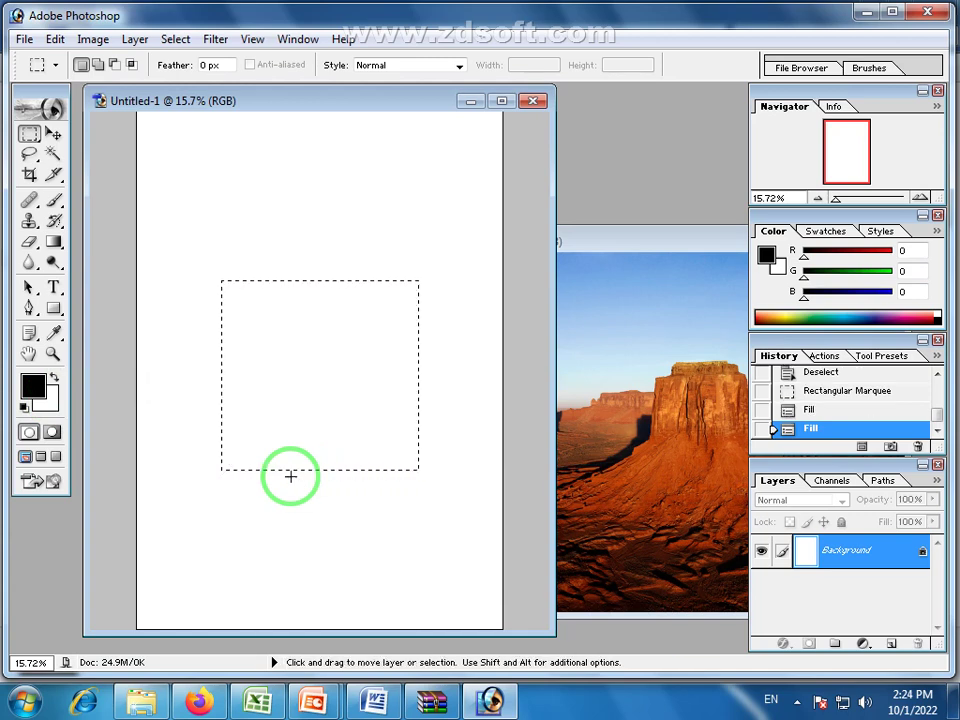
{"action": "key", "text": "ctrl+d"}
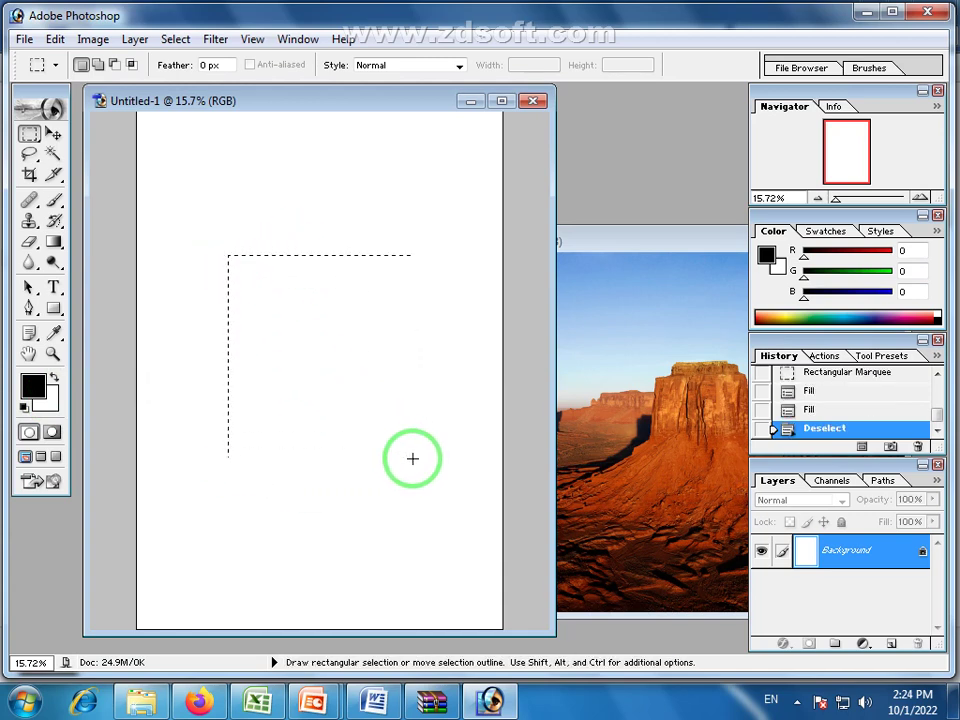
- Draw another rectangular selection mid-page, fill it with the background color, and replace it with a tiny marquee near the page's lower edge
{"action": "left_click_drag", "start_coordinate": [441, 470], "coordinate": [444, 471]}
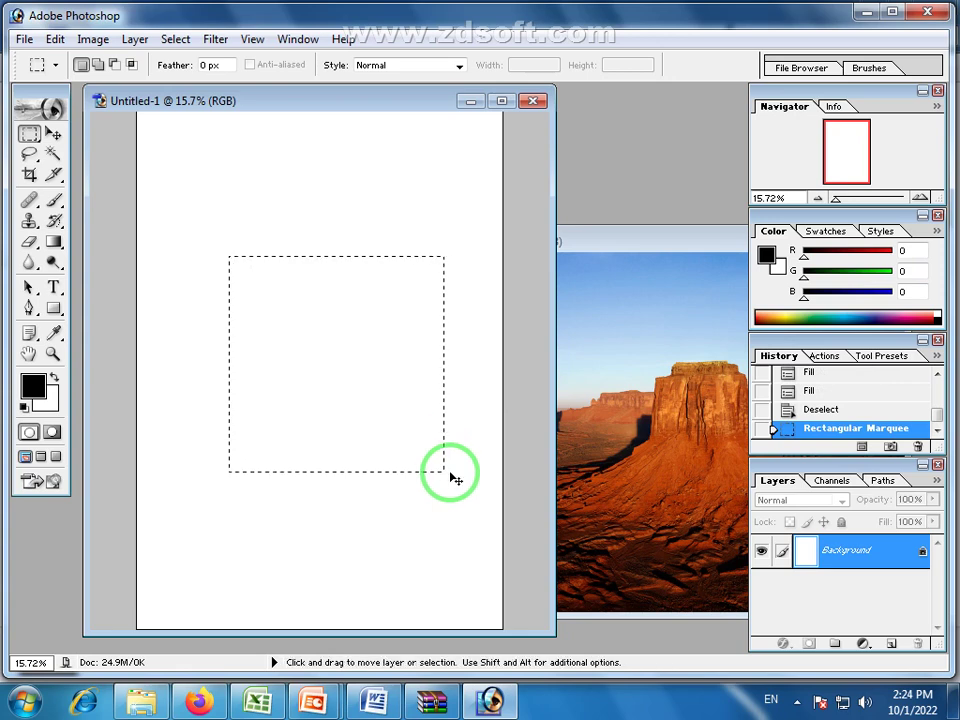
{"action": "key", "text": "ctrl+BackSpace"}
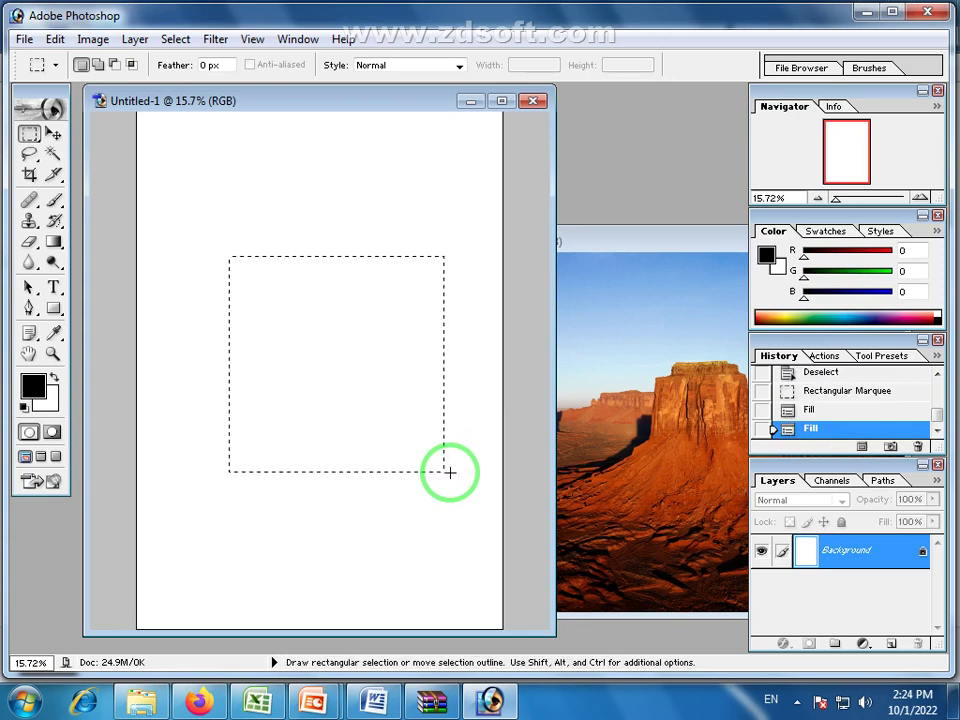
{"action": "left_click_drag", "start_coordinate": [386, 571], "coordinate": [390, 574]}
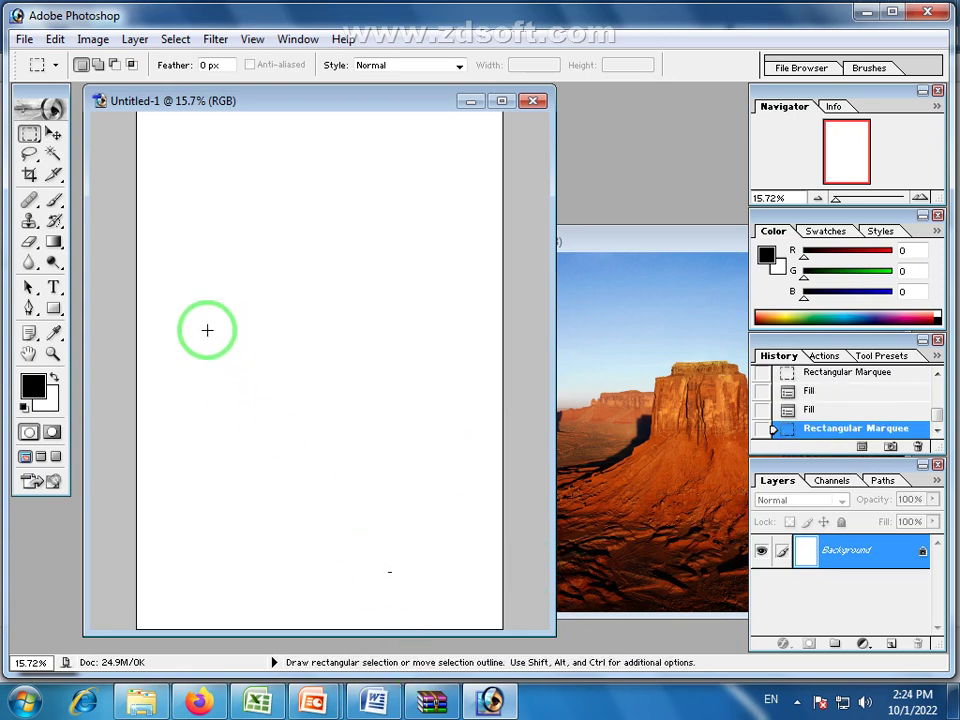
- Select a large rectangle in the middle of the page, fill it with the black foreground color, and refill it with the white background color
{"action": "left_click_drag", "start_coordinate": [449, 476], "coordinate": [455, 476]}
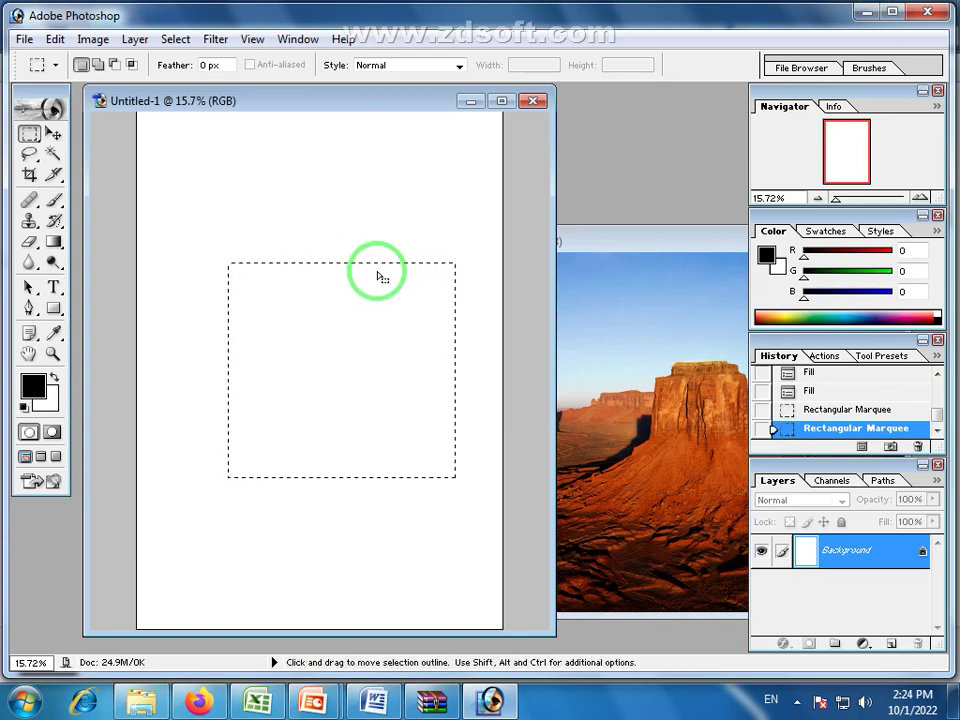
{"action": "key", "text": "alt+BackSpace"}
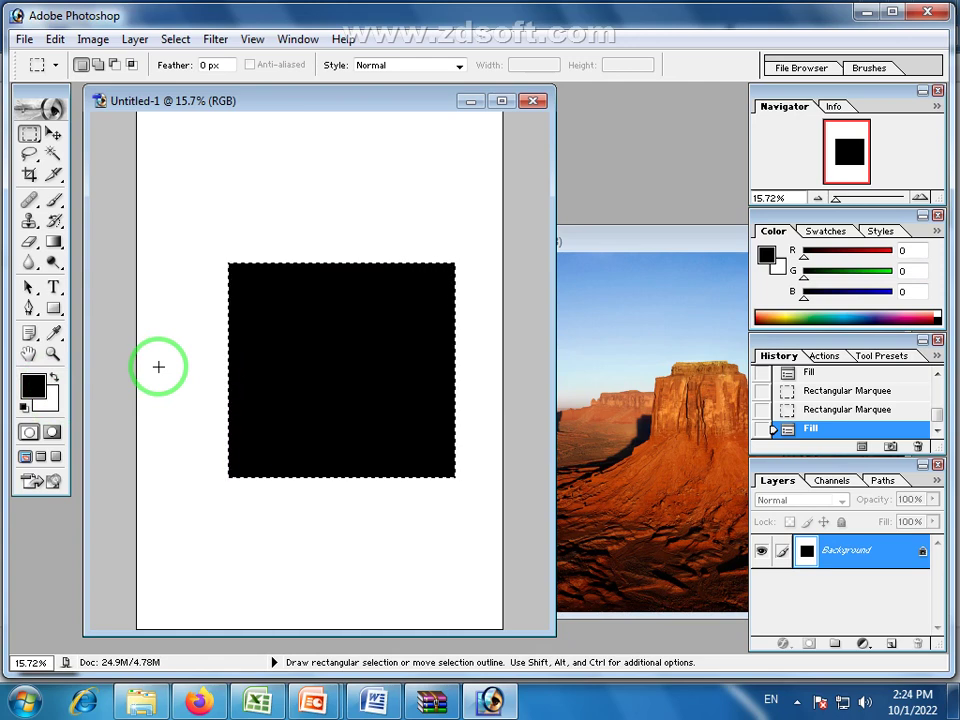
{"action": "key", "text": "ctrl+BackSpace"}
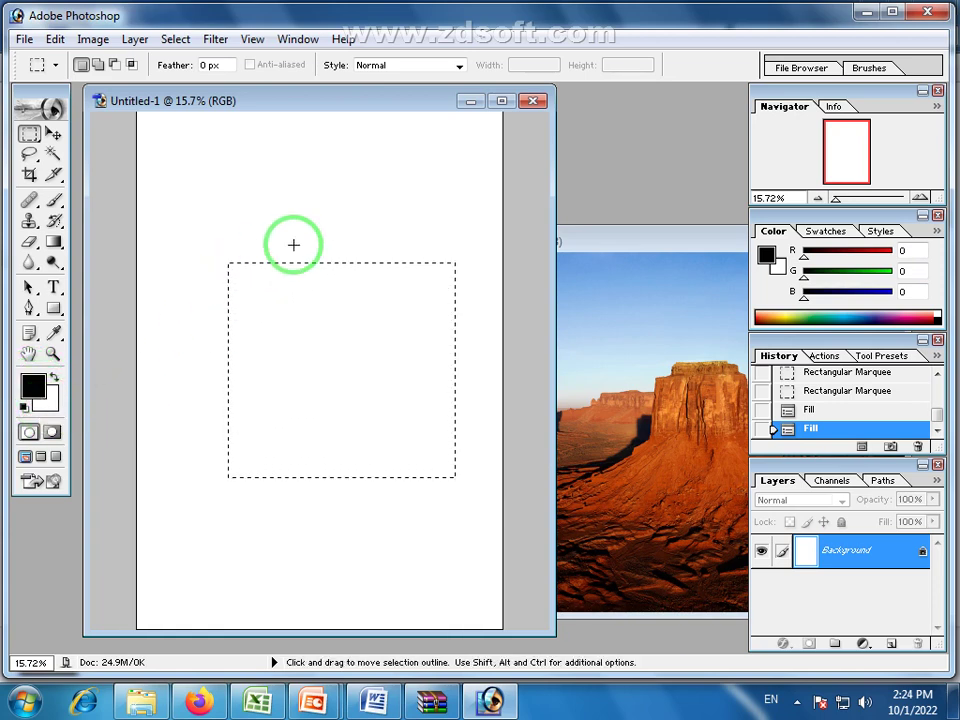
- Set the background color to bright red, hex FB0107, after trying several hues in the Color Picker
{"action": "left_click", "coordinate": [49, 406]}
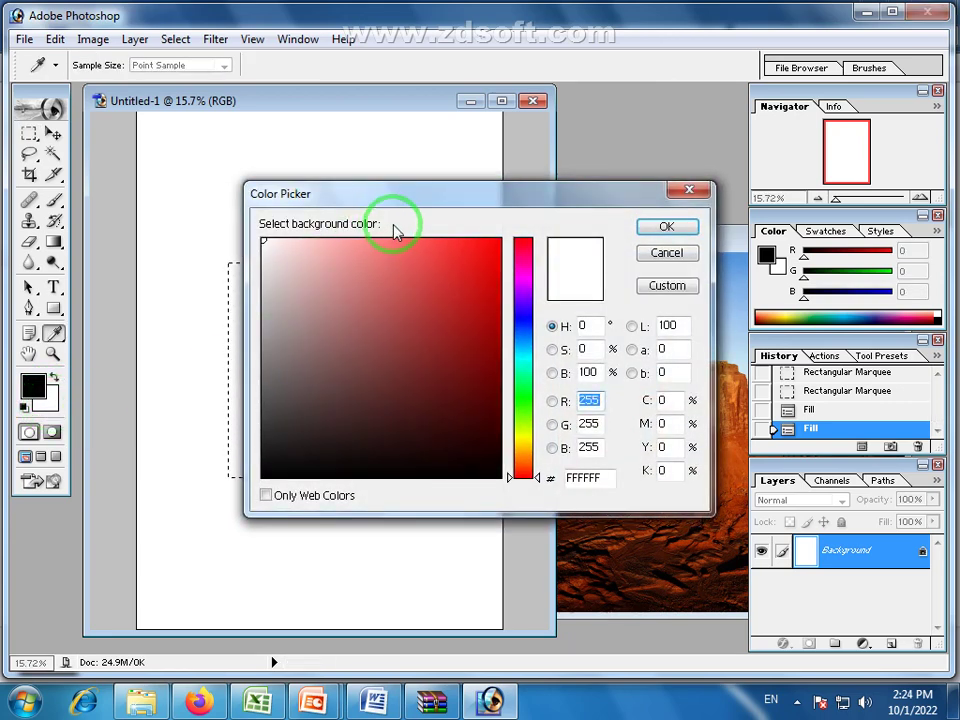
{"action": "left_click_drag", "start_coordinate": [396, 199], "coordinate": [328, 199]}
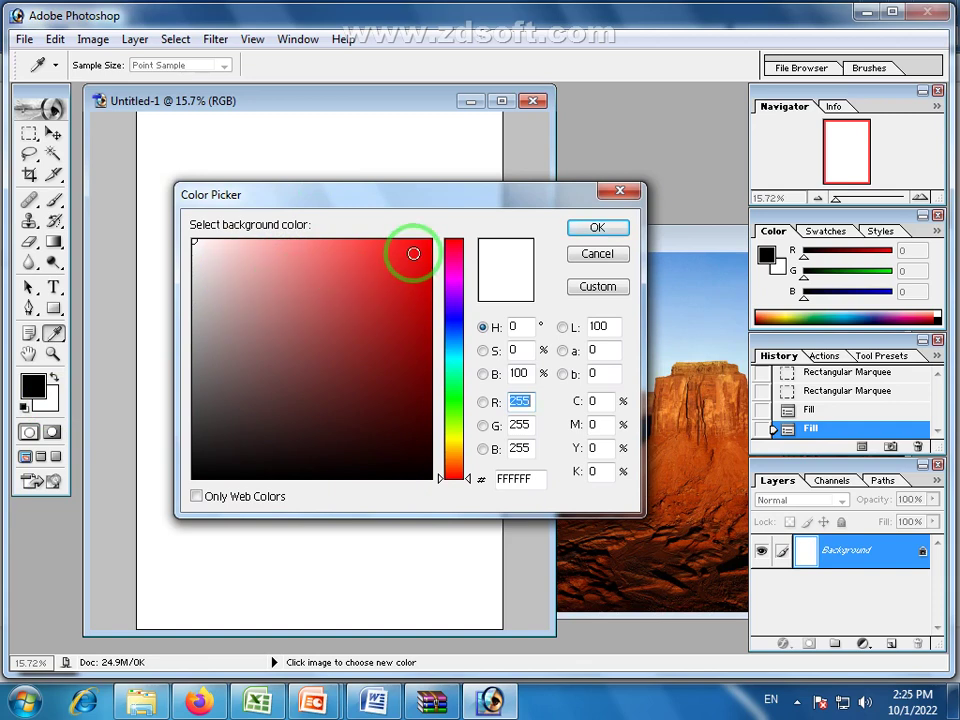
{"action": "left_click", "coordinate": [413, 253]}
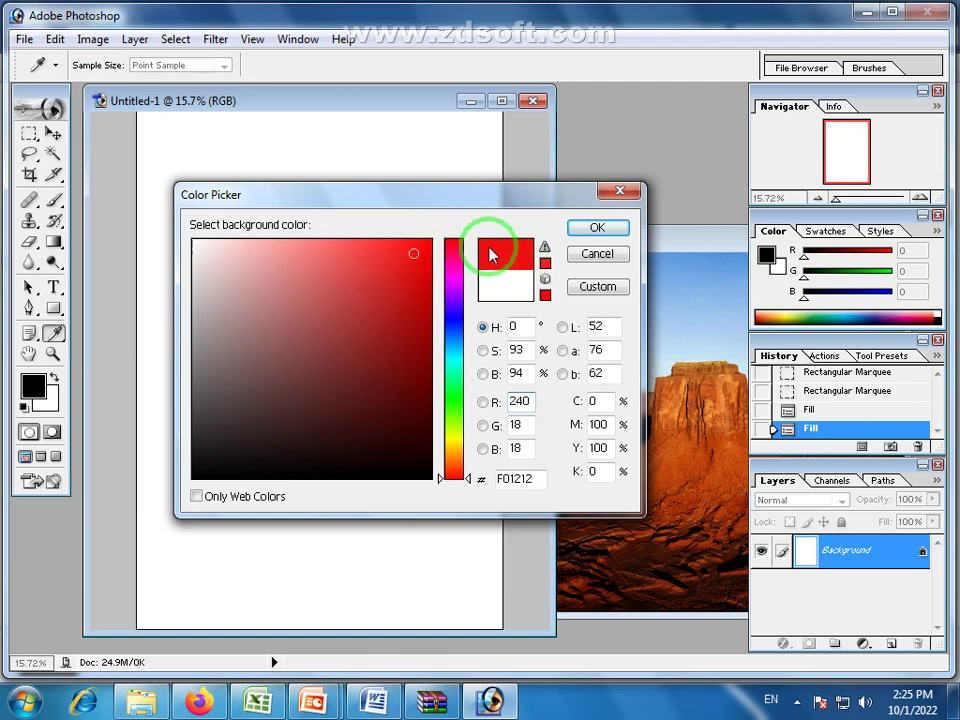
{"action": "mouse_move", "coordinate": [219, 343]}
{"action": "left_mouse_down"}
{"action": "mouse_move", "coordinate": [311, 397]}
{"action": "mouse_move", "coordinate": [323, 319]}
{"action": "mouse_move", "coordinate": [379, 339]}
{"action": "mouse_move", "coordinate": [356, 381]}
{"action": "mouse_move", "coordinate": [294, 414]}
{"action": "mouse_move", "coordinate": [383, 279]}
{"action": "left_mouse_up"}
{"action": "left_click", "coordinate": [453, 326]}
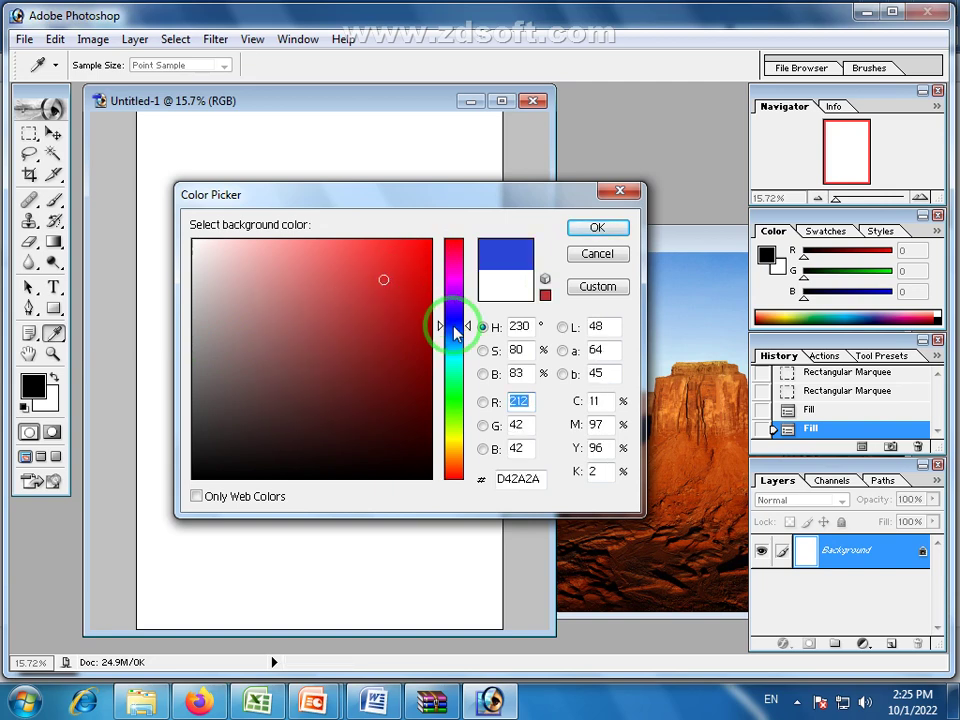
{"action": "left_click_drag", "start_coordinate": [453, 330], "coordinate": [451, 450]}
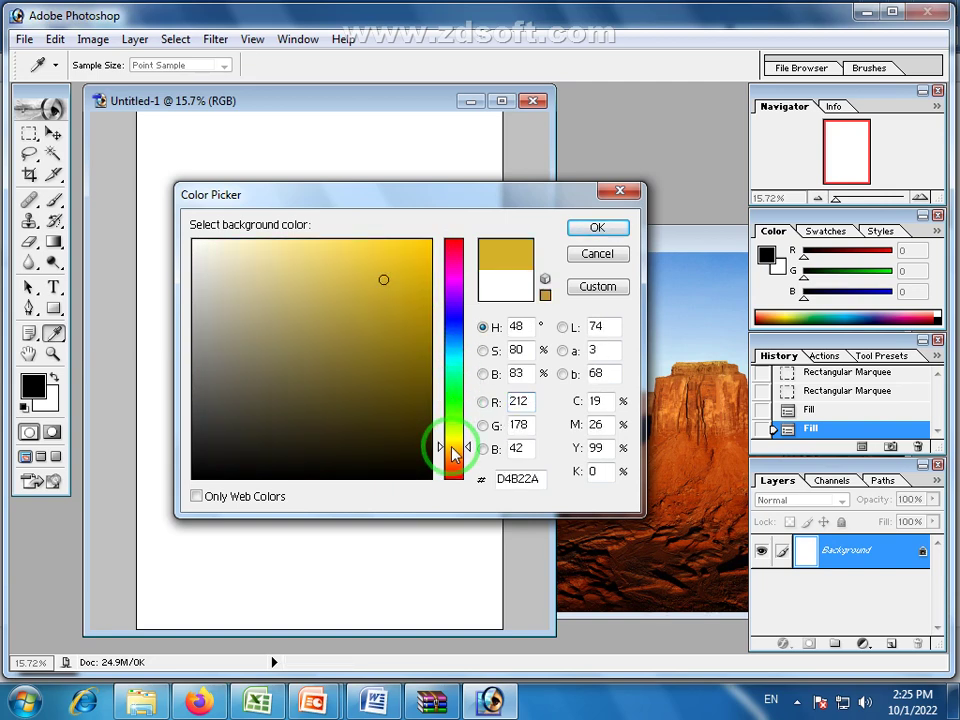
{"action": "left_click", "coordinate": [451, 245]}
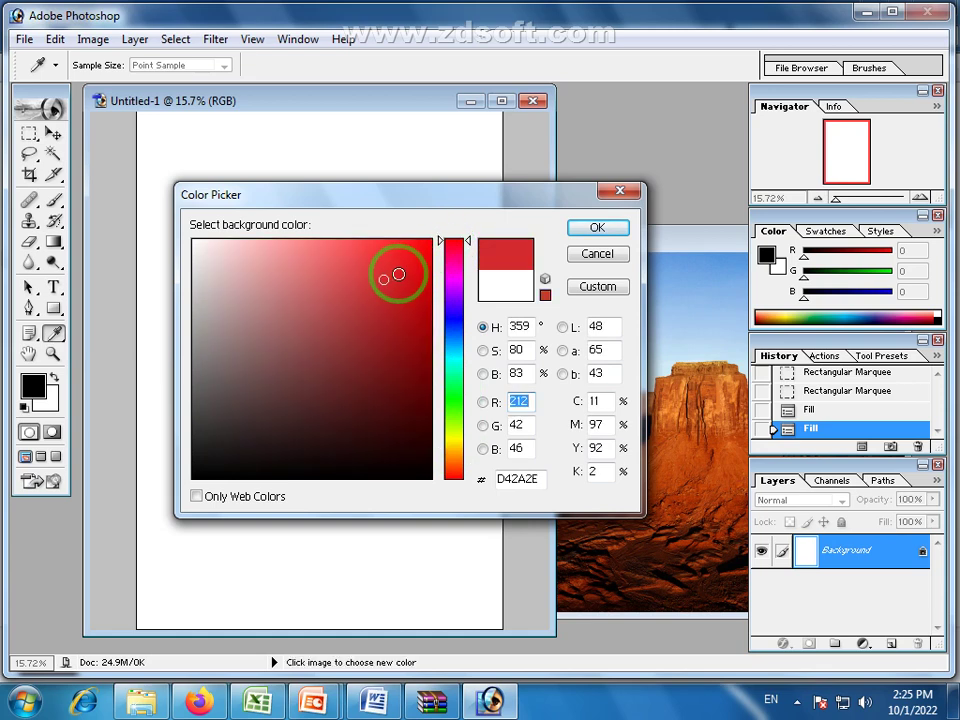
{"action": "mouse_move", "coordinate": [387, 279]}
{"action": "left_mouse_down"}
{"action": "mouse_move", "coordinate": [429, 238]}
{"action": "mouse_move", "coordinate": [430, 246]}
{"action": "left_mouse_up"}
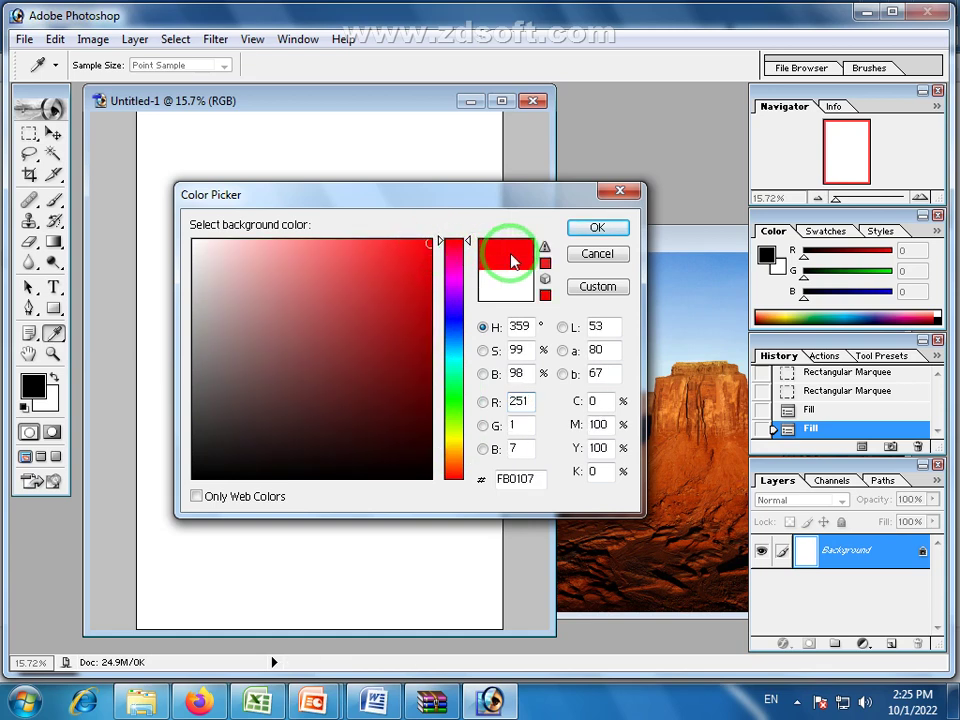
{"action": "left_click", "coordinate": [600, 228]}
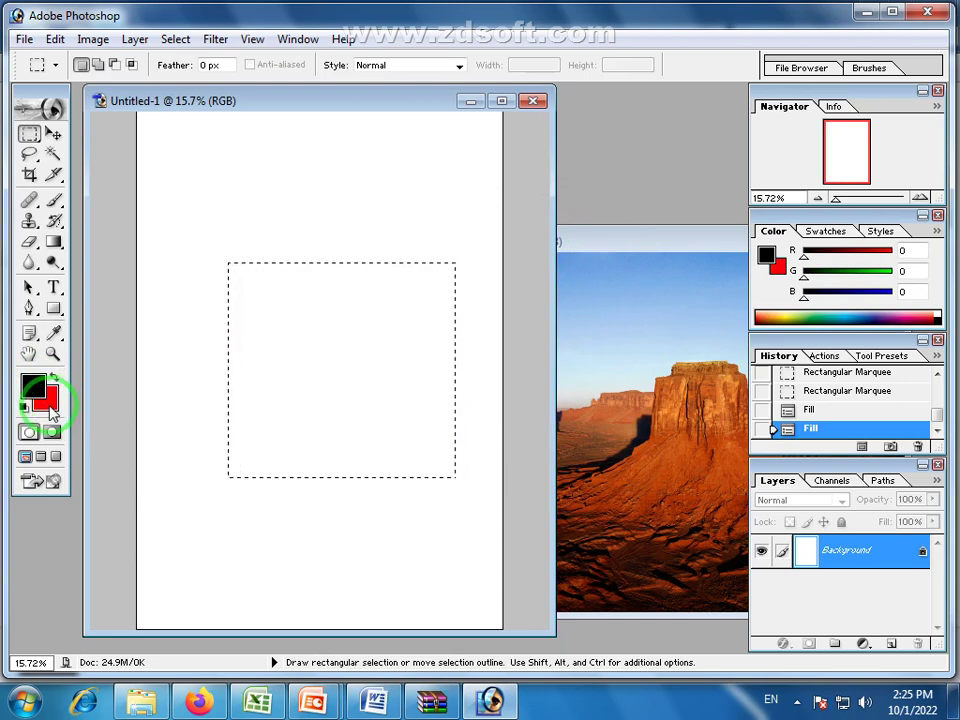
- Fill the mid-page selection with the red background color, refill it with black and again with red, and deselect
{"action": "key", "text": "ctrl+BackSpace"}
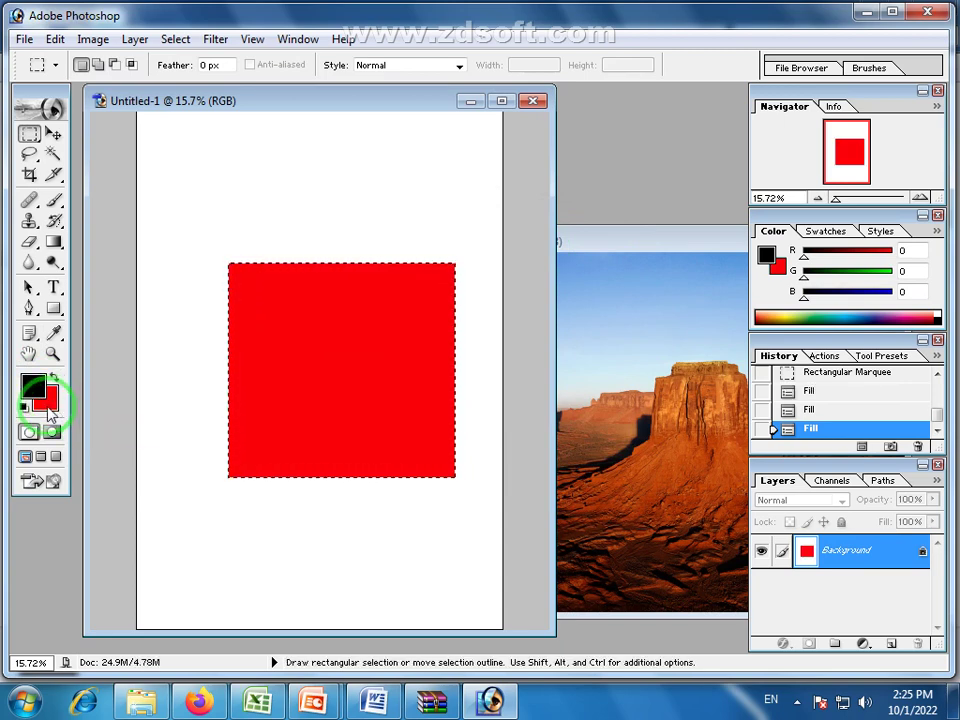
{"action": "key", "text": "alt"}
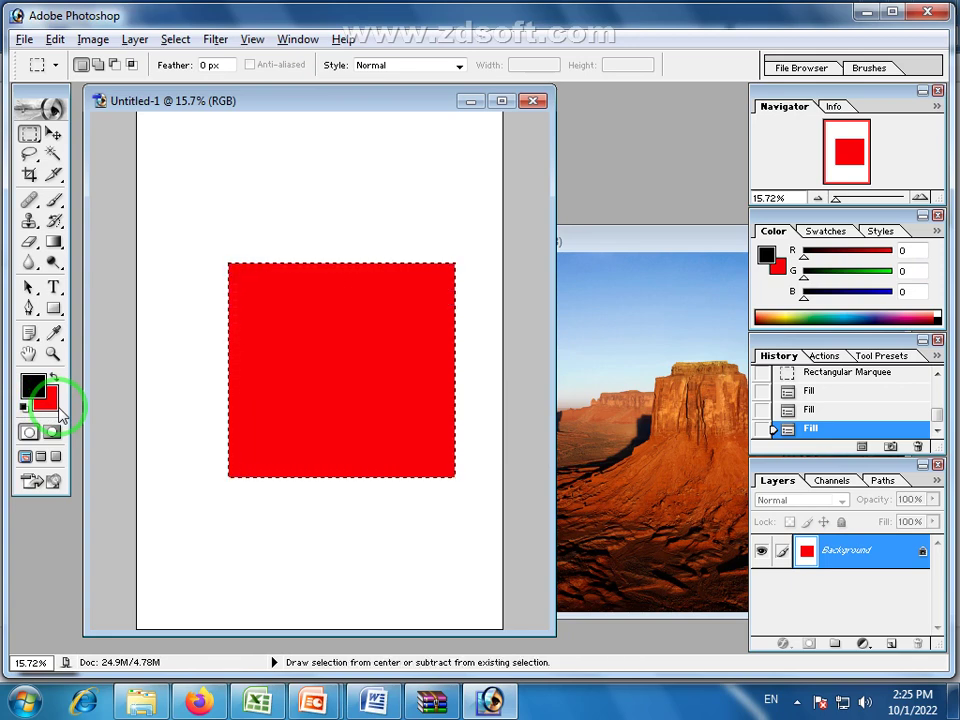
{"action": "key", "text": "alt+BackSpace"}
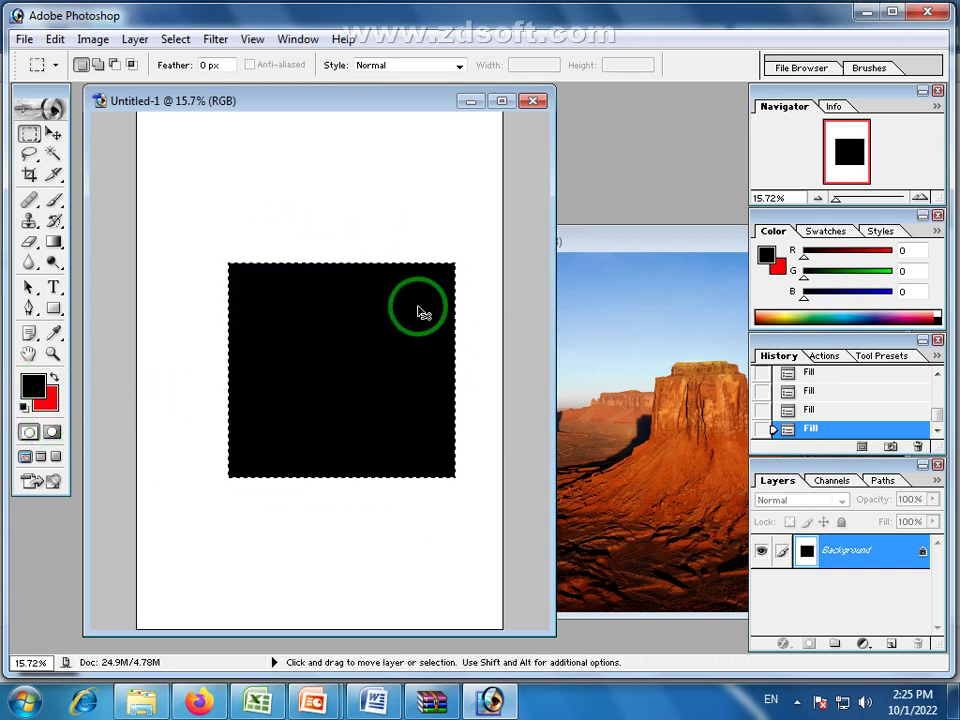
{"action": "key", "text": "ctrl+BackSpace"}
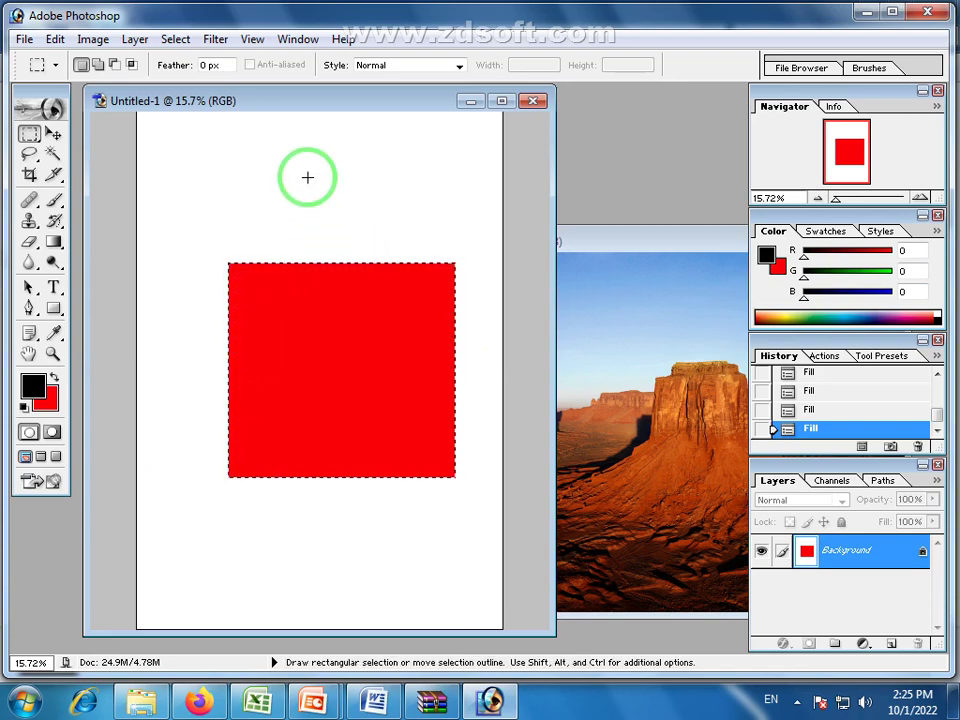
{"action": "key", "text": "ctrl+d"}
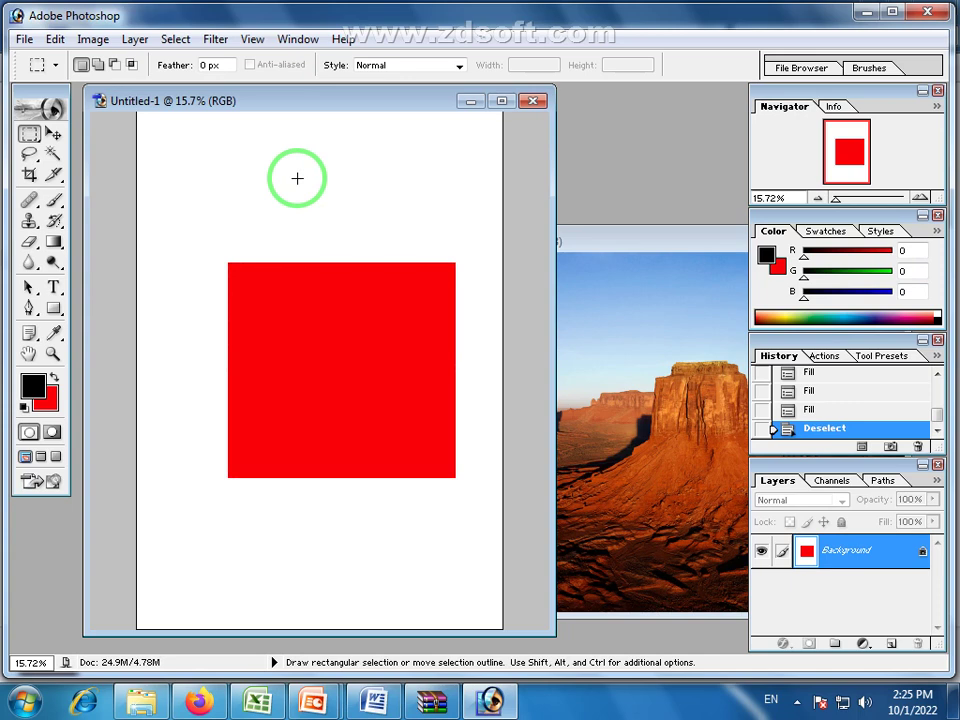
{"action": "key", "text": "ctrl+z"}
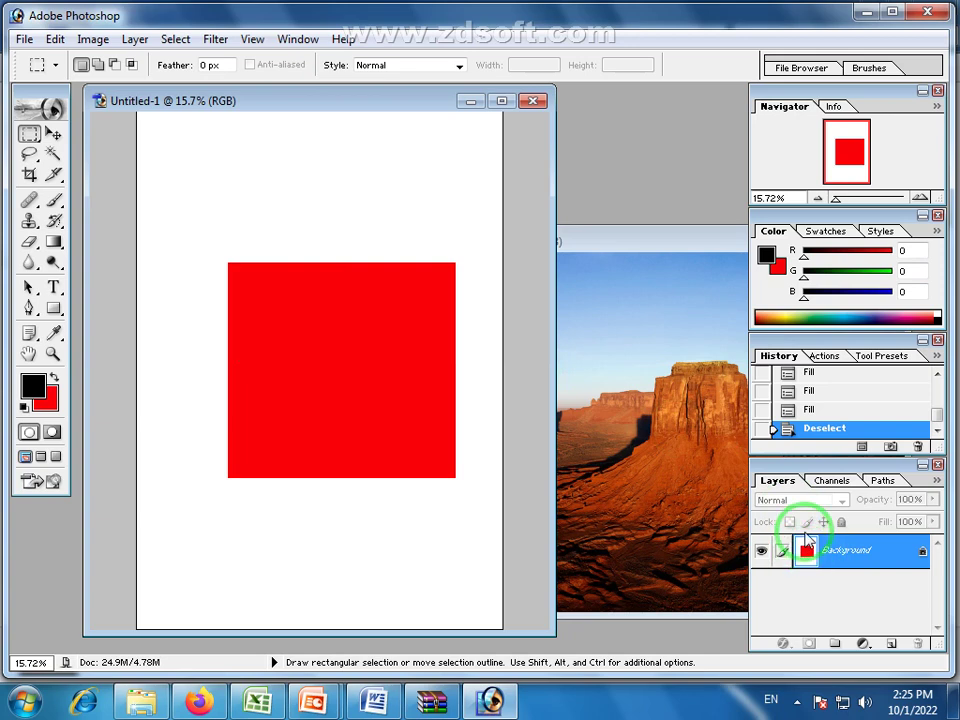
{"action": "left_click", "coordinate": [798, 703]}
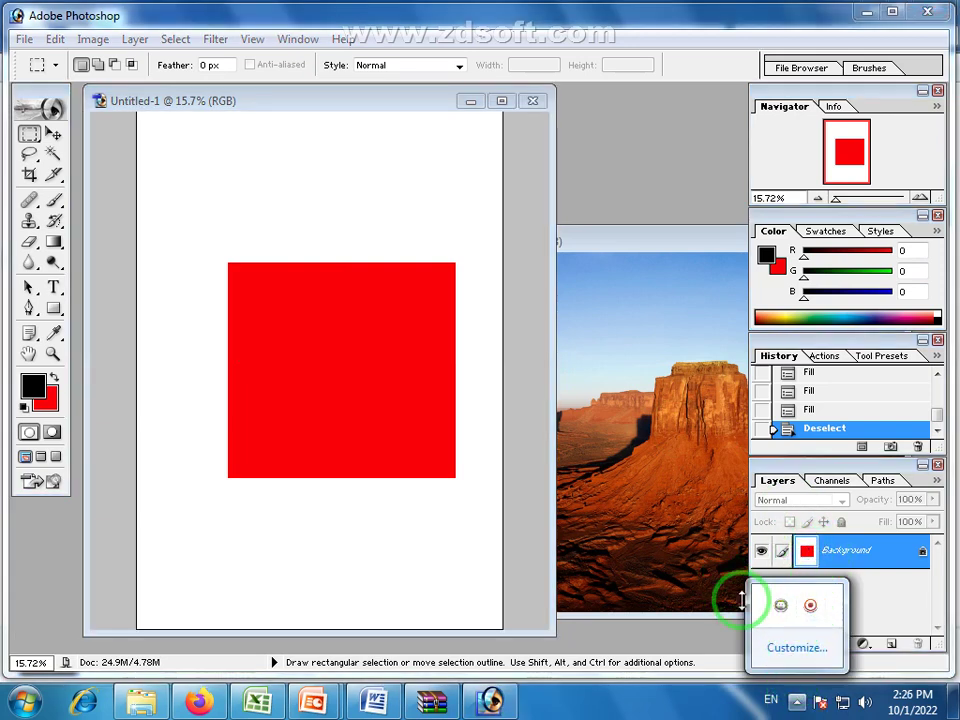
{"action": "left_click", "coordinate": [733, 643]}
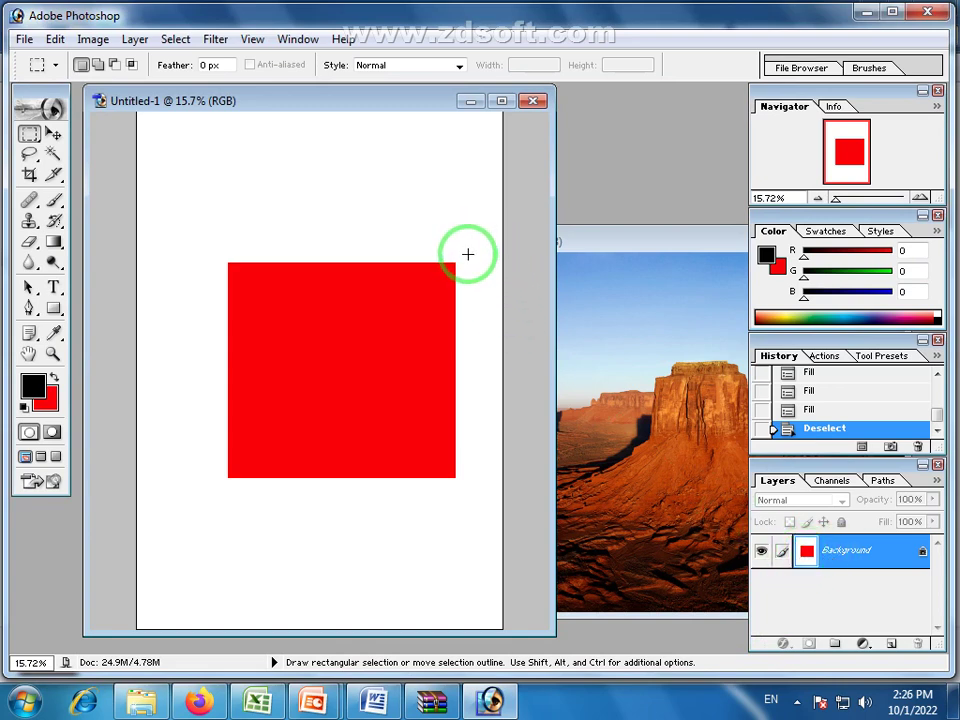
- Draw a rectangular selection around the red square, subtract a small rectangle inside it, redraw the outer selection, and deselect
{"action": "left_click_drag", "start_coordinate": [468, 254], "coordinate": [221, 488]}
{"action": "mouse_move", "coordinate": [253, 697]}
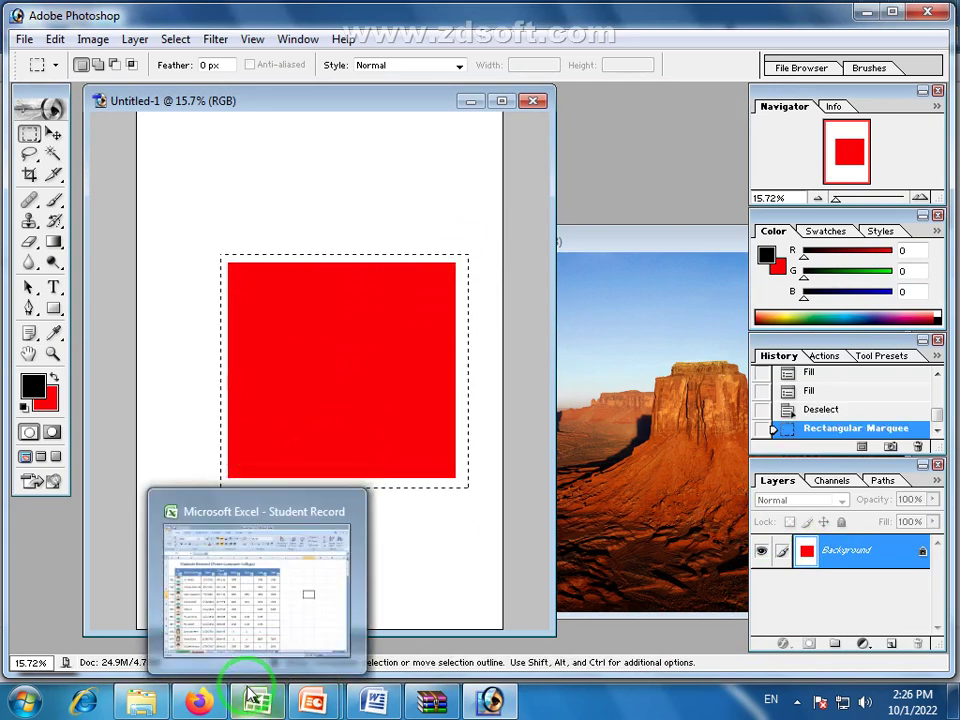
{"action": "left_click_drag", "start_coordinate": [359, 401], "coordinate": [320, 310]}
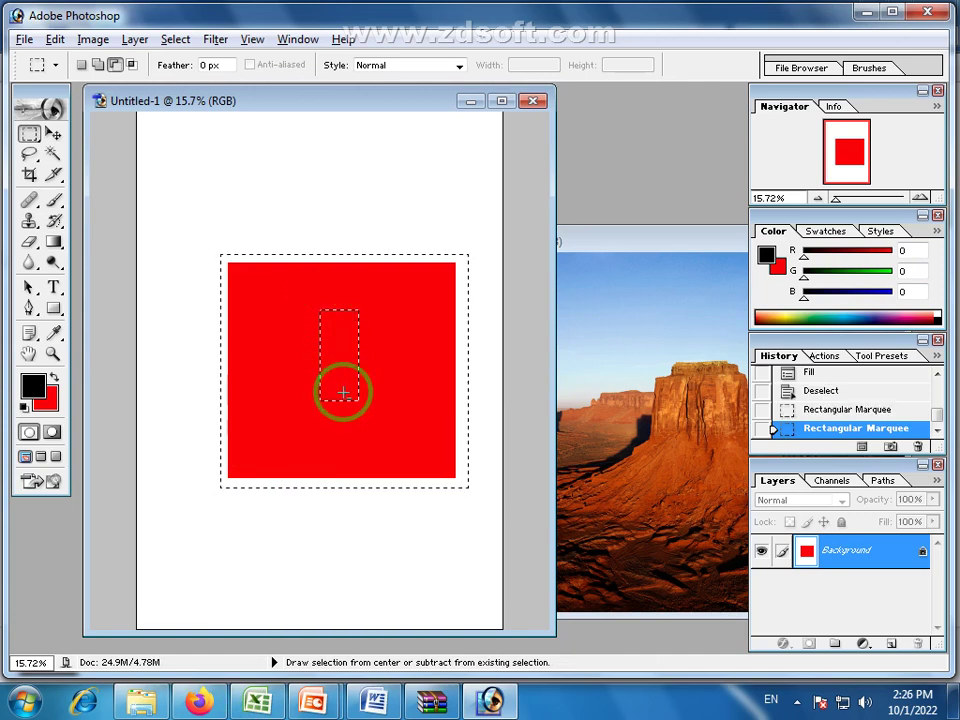
{"action": "left_click", "coordinate": [317, 437]}
{"action": "left_click_drag", "start_coordinate": [210, 252], "coordinate": [469, 494]}
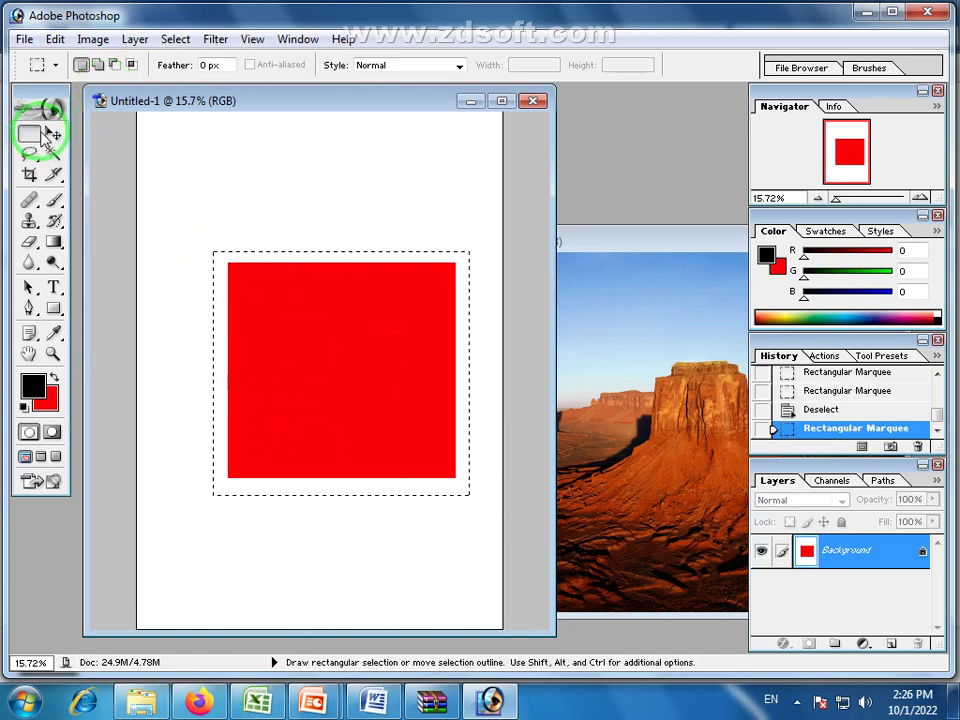
{"action": "left_click", "coordinate": [189, 195]}
{"action": "left_click", "coordinate": [270, 281]}
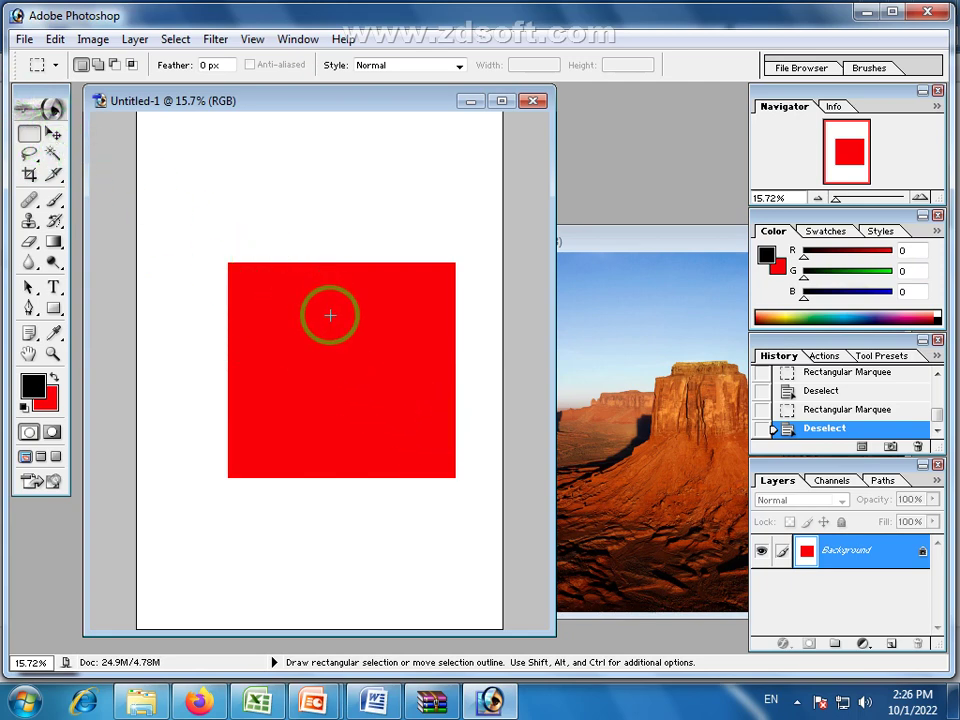
- Revert the document to its initial New history state and draw a rectangular selection in the page's upper-left area
{"action": "left_click_drag", "start_coordinate": [935, 413], "coordinate": [932, 372]}
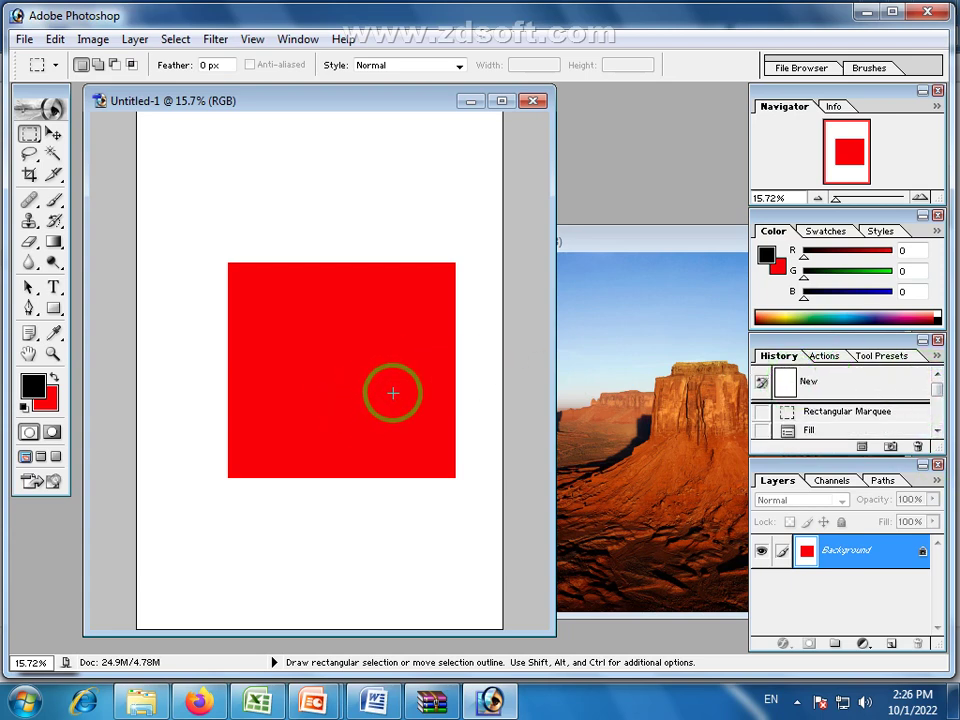
{"action": "left_click", "coordinate": [789, 383]}
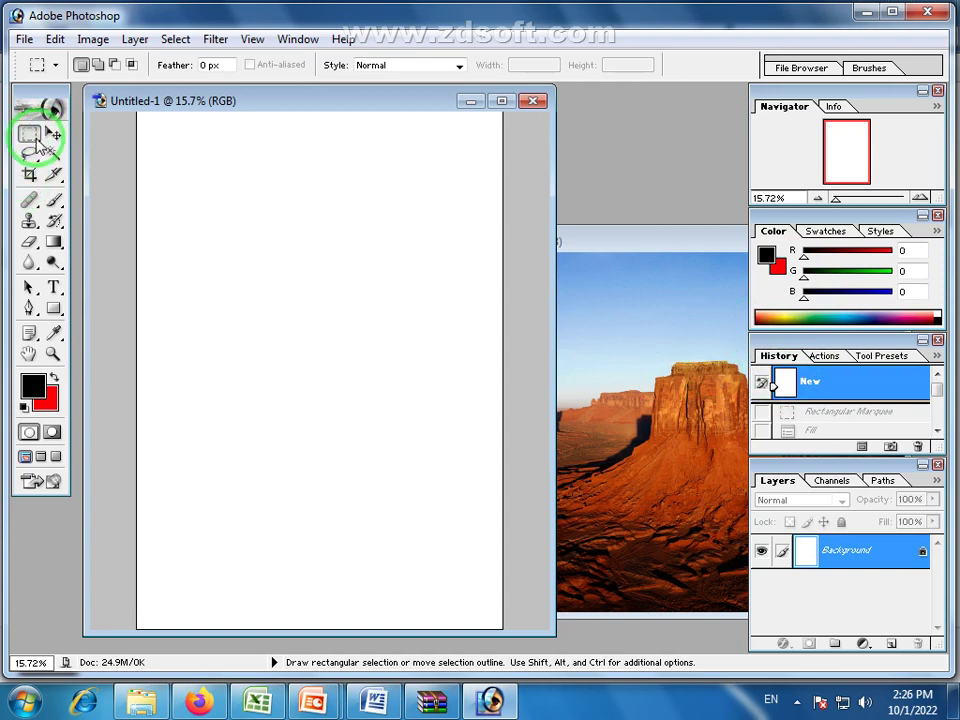
{"action": "left_click_drag", "start_coordinate": [35, 137], "coordinate": [92, 135]}
{"action": "left_click_drag", "start_coordinate": [175, 158], "coordinate": [341, 318]}
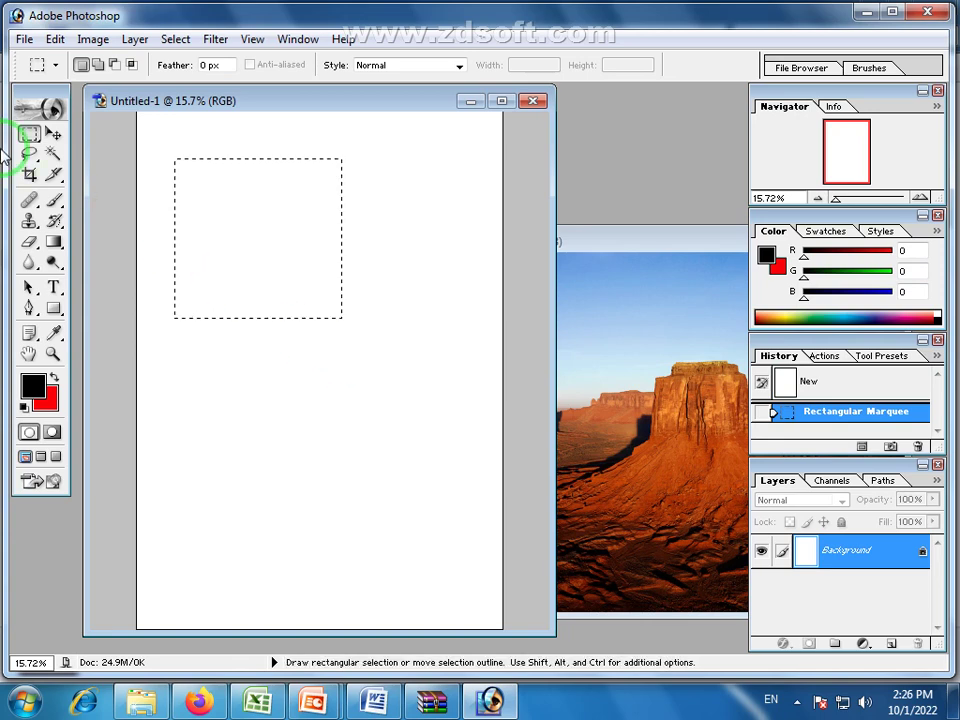
- Switch to the Elliptical Marquee Tool and draw three successive elliptical selections around mid-page, deselecting after each one
{"action": "left_click", "coordinate": [33, 138]}
{"action": "left_click", "coordinate": [96, 151]}
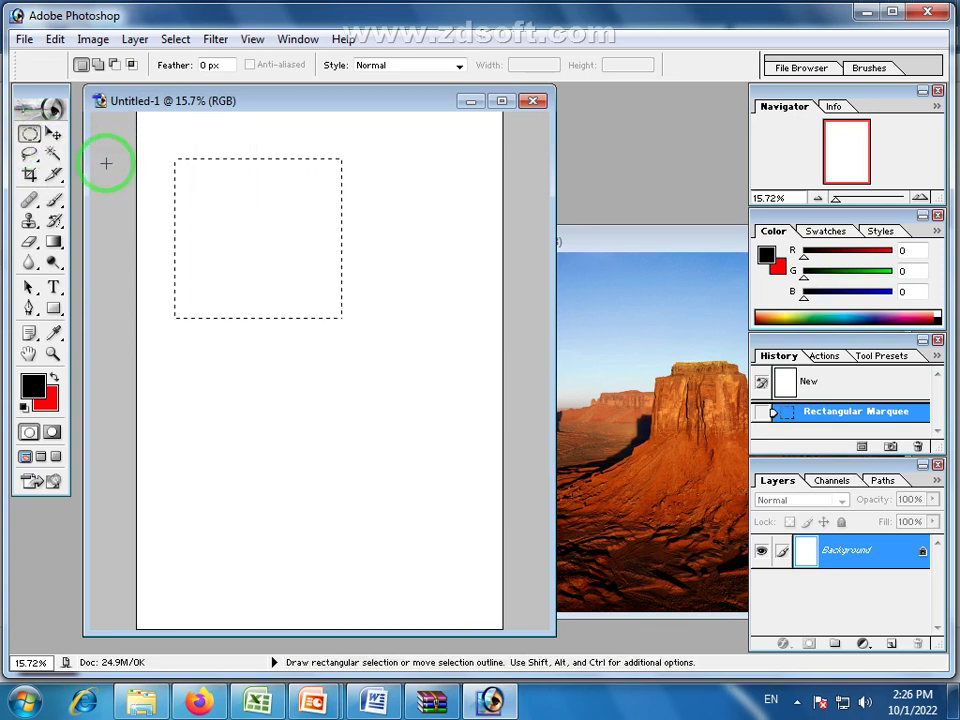
{"action": "left_click_drag", "start_coordinate": [279, 343], "coordinate": [459, 549]}
{"action": "left_click", "coordinate": [372, 297]}
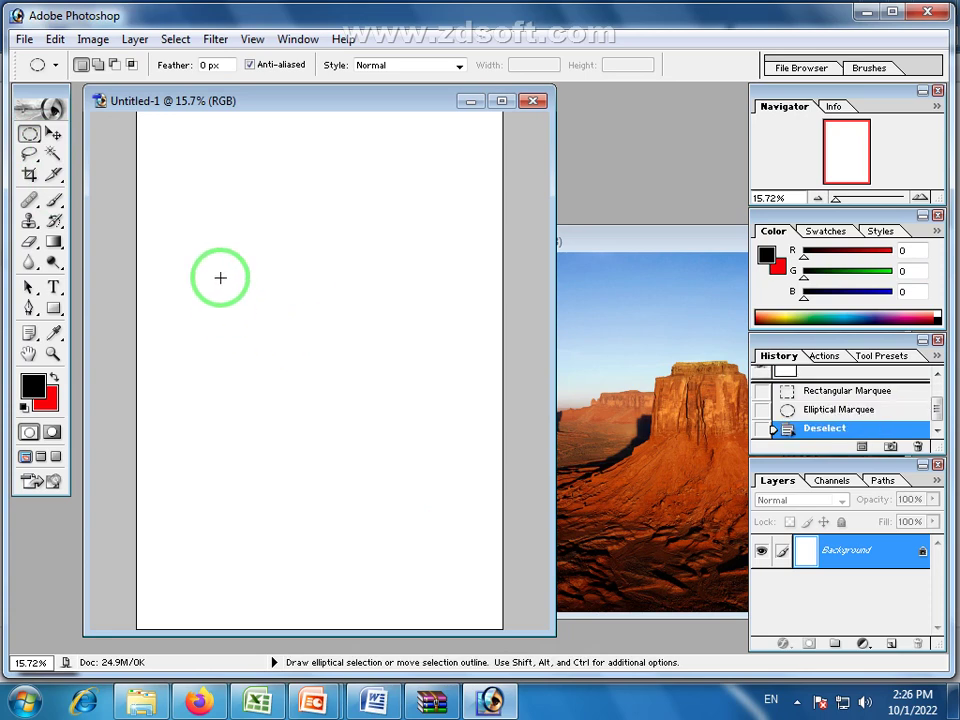
{"action": "left_click_drag", "start_coordinate": [221, 279], "coordinate": [395, 480]}
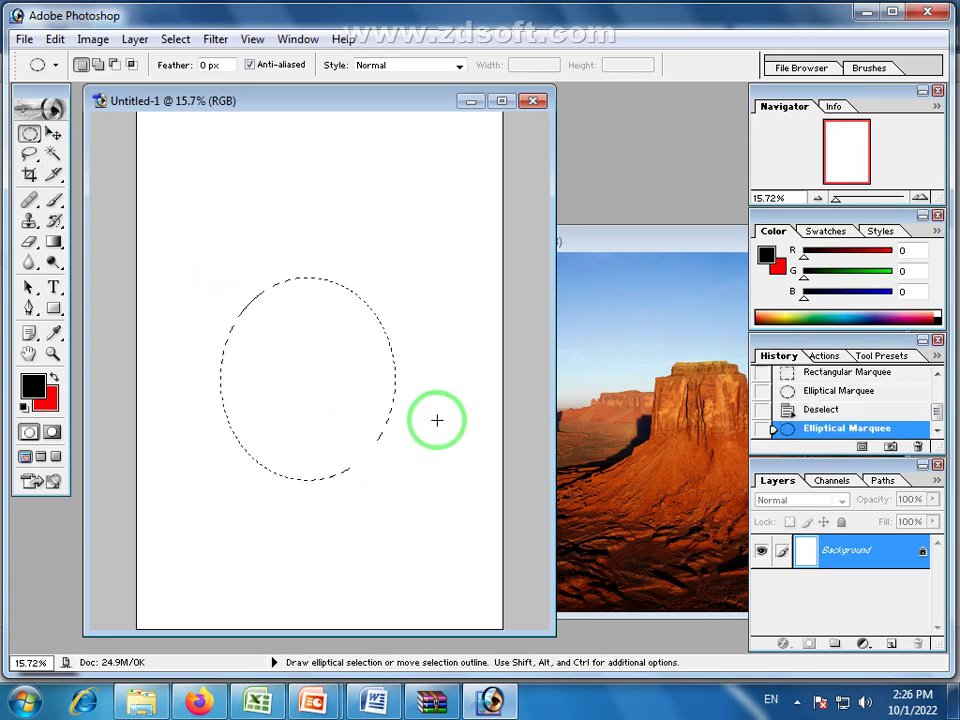
{"action": "left_click", "coordinate": [426, 373]}
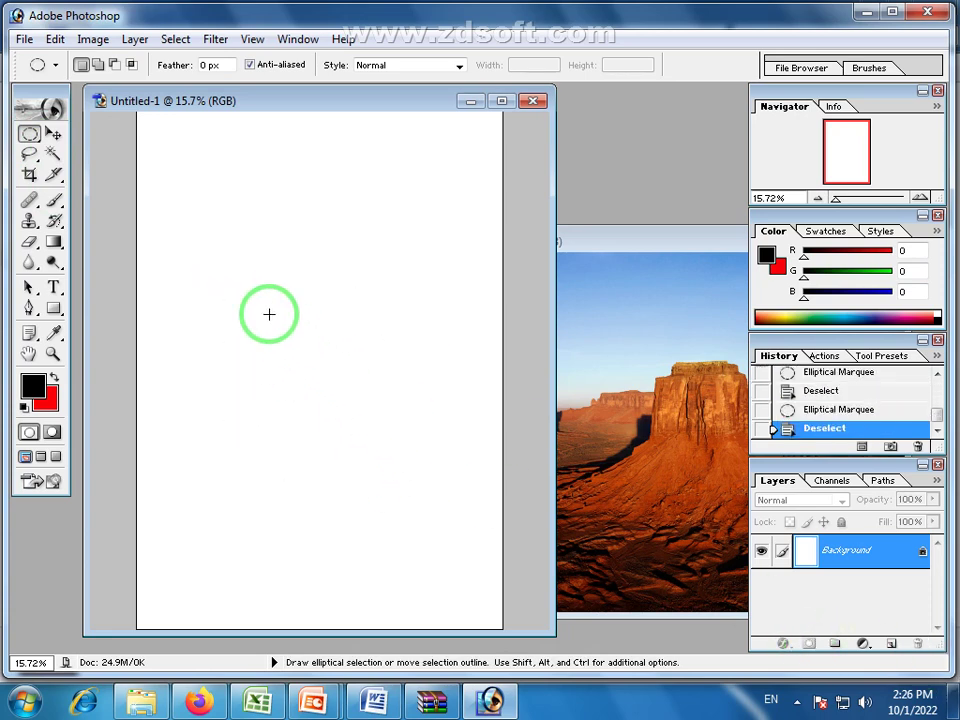
{"action": "left_click_drag", "start_coordinate": [236, 259], "coordinate": [446, 490]}
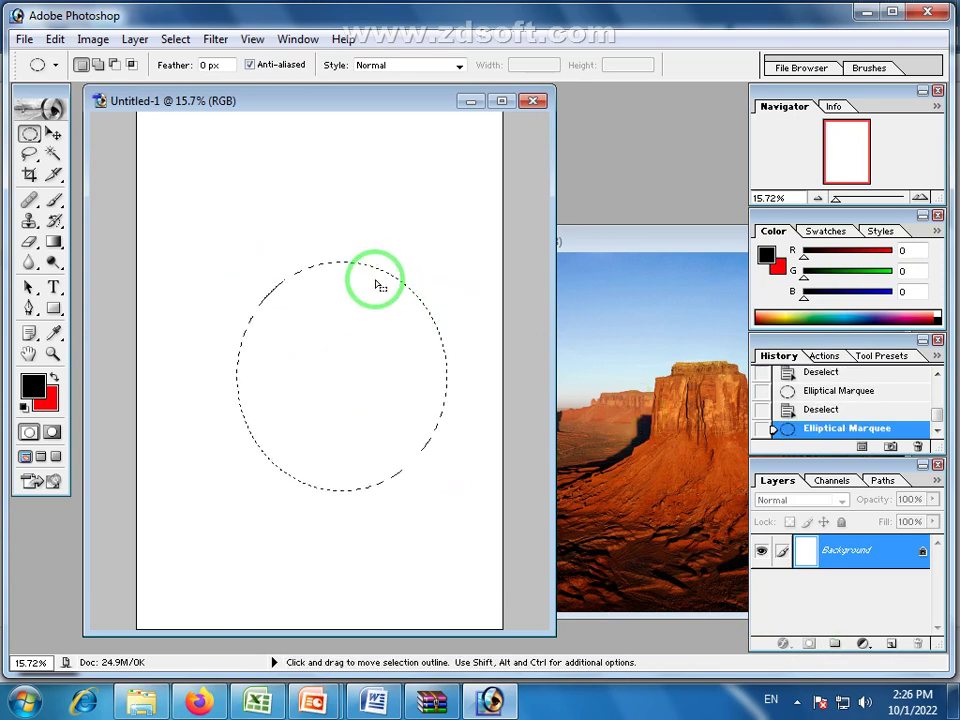
{"action": "left_click", "coordinate": [290, 227]}
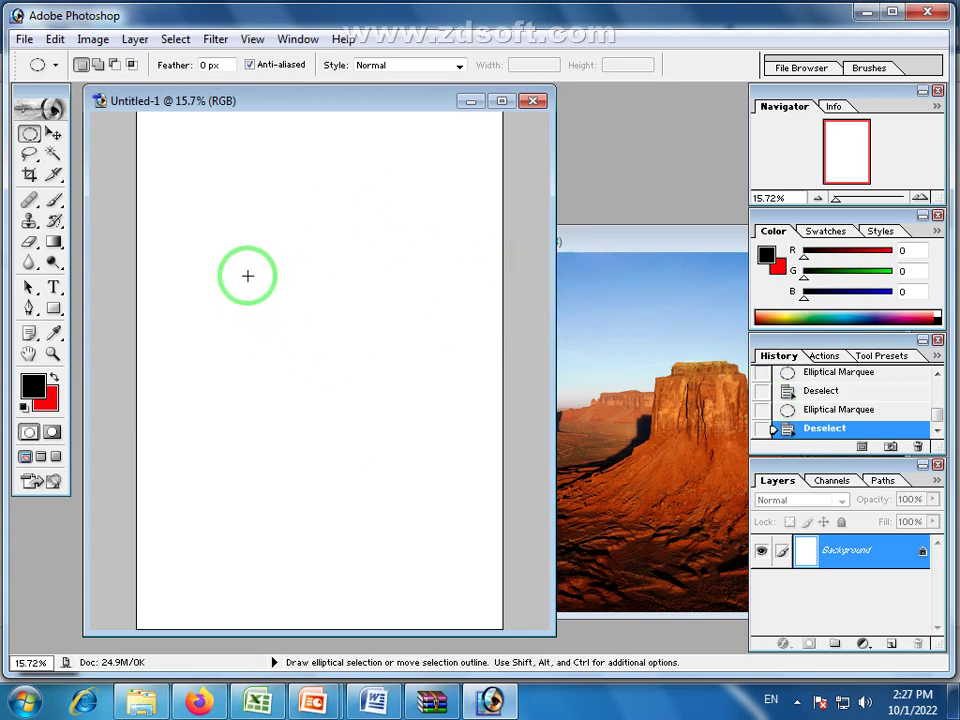
- Add a new layer, fill a nearly circular mid-page selection on it with the red background color, and deselect
{"action": "left_click", "coordinate": [891, 645]}
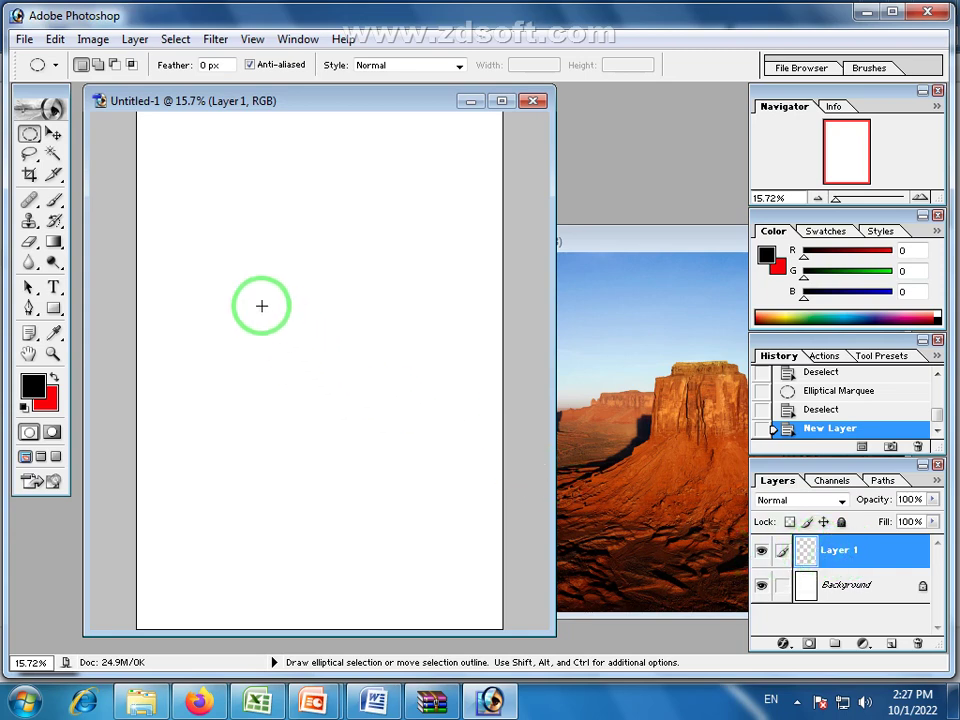
{"action": "left_click_drag", "start_coordinate": [240, 277], "coordinate": [407, 456]}
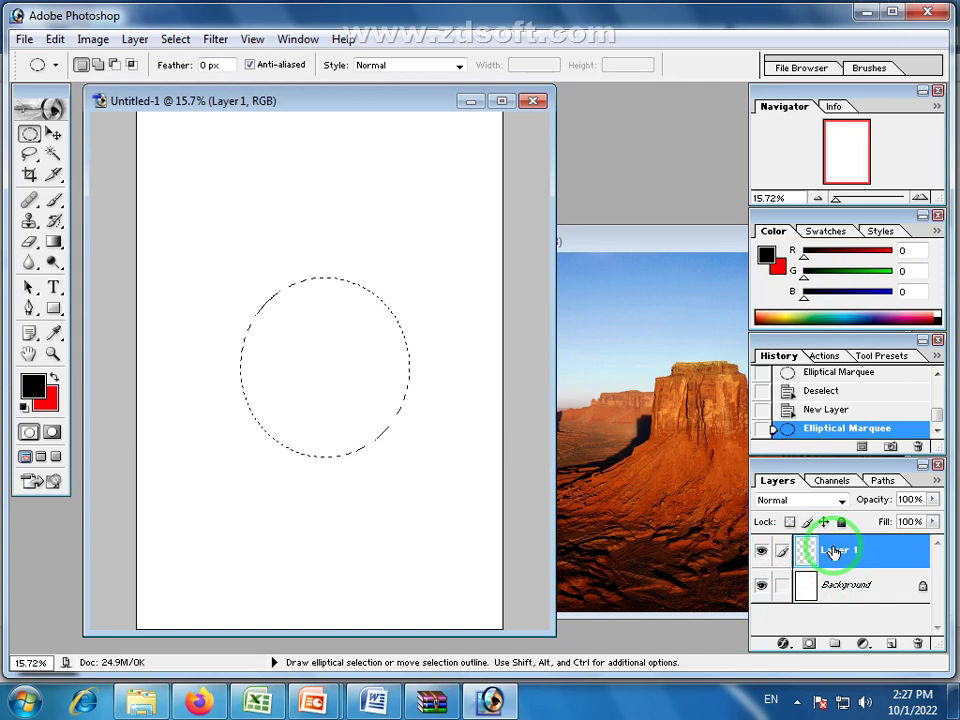
{"action": "key", "text": "ctrl+BackSpace"}
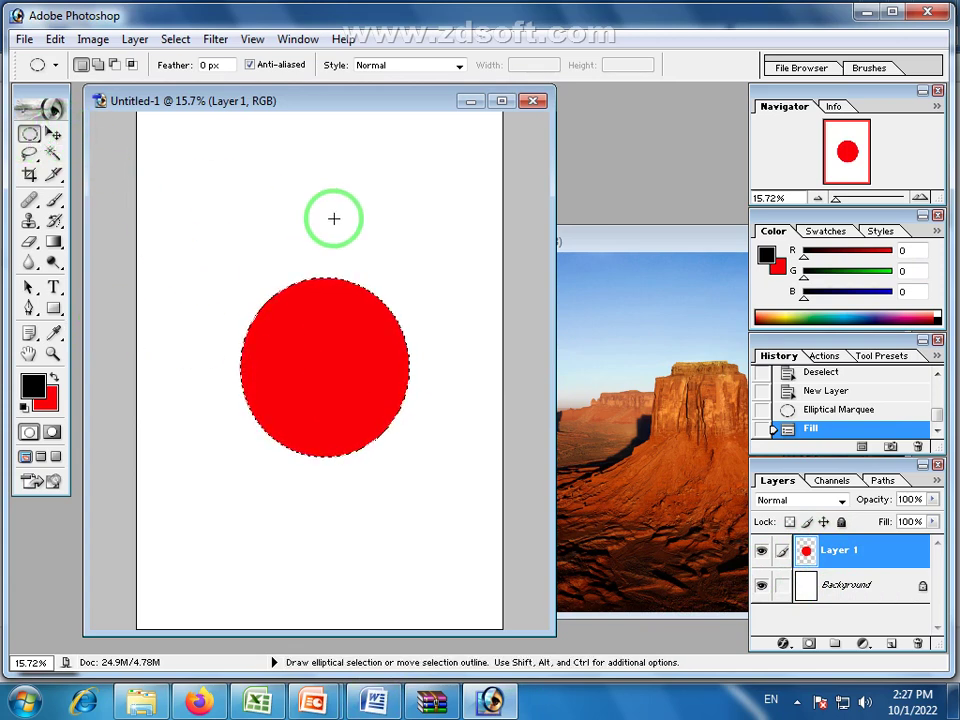
{"action": "left_click", "coordinate": [364, 210]}
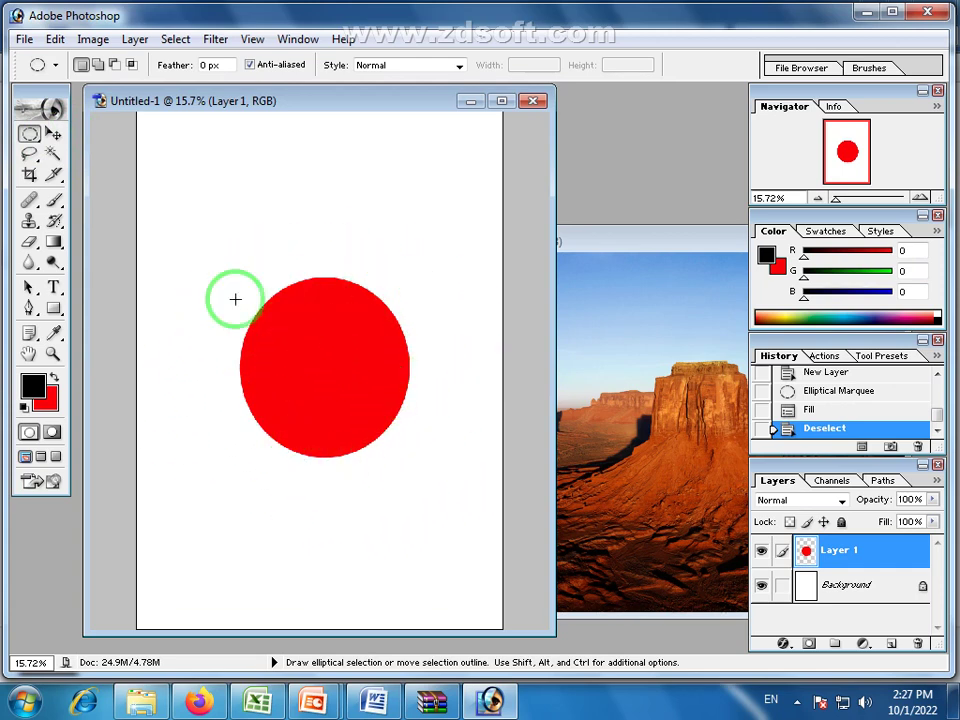
- Move the red circle slightly up and to the left on the page with the Move Tool
{"action": "left_click", "coordinate": [53, 137]}
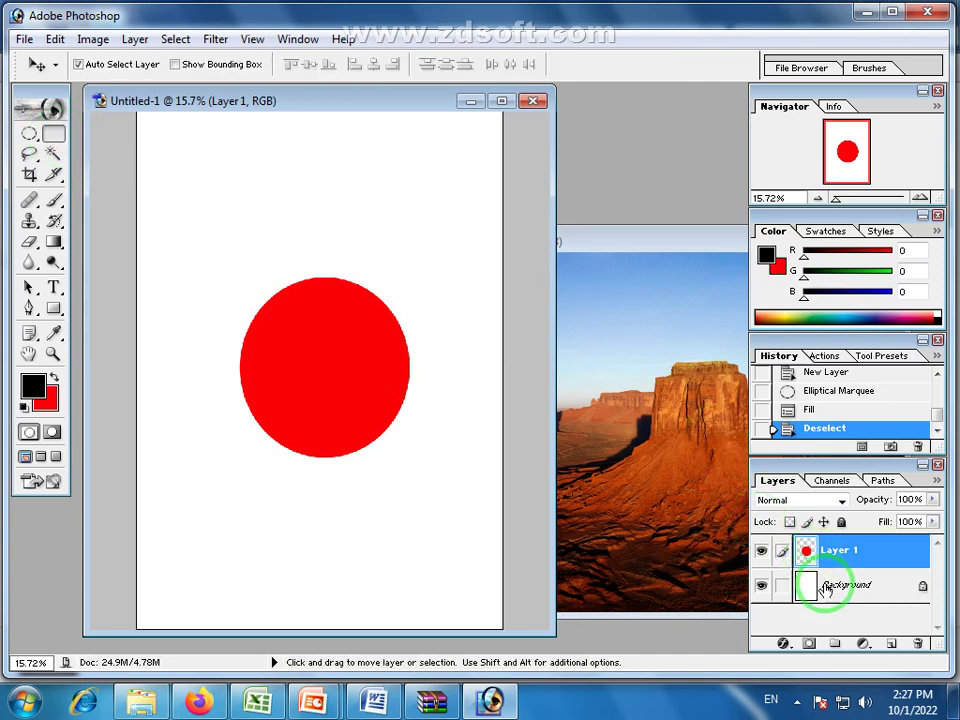
{"action": "left_click_drag", "start_coordinate": [317, 385], "coordinate": [291, 329]}
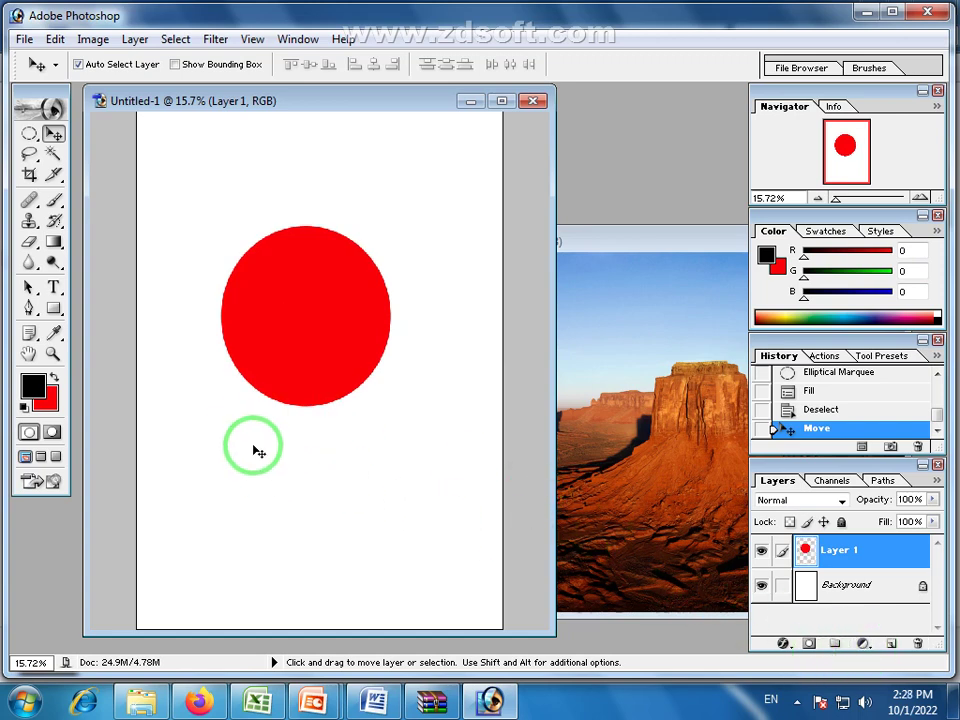
- Add a new layer, fill a rectangular selection overlapping the red circle's lower edge with the black foreground color, and deselect
{"action": "left_click", "coordinate": [30, 133]}
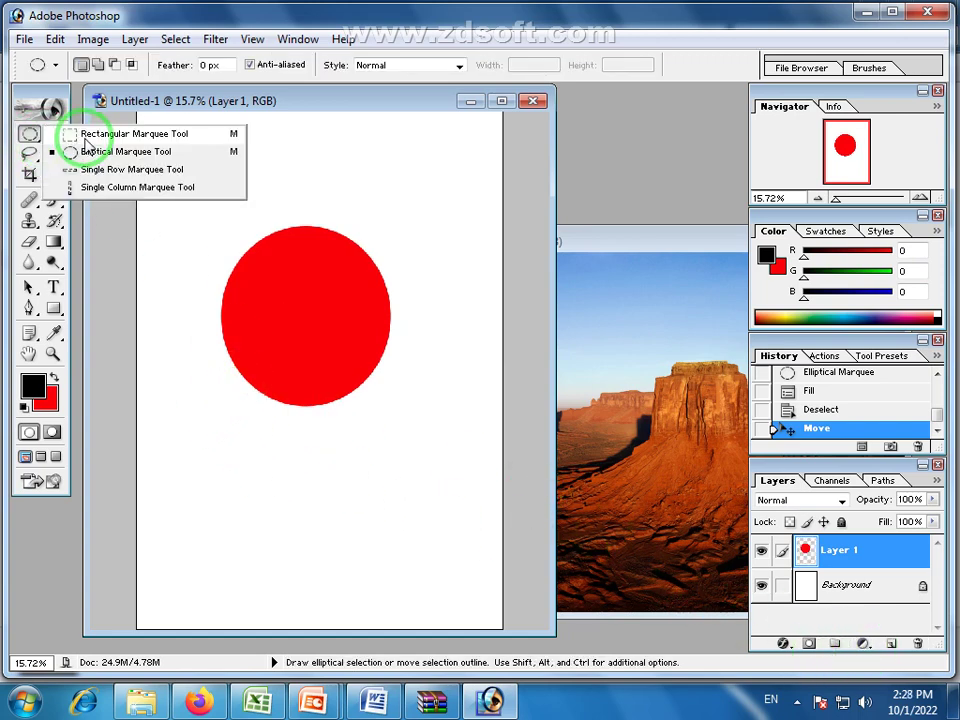
{"action": "left_click", "coordinate": [86, 136]}
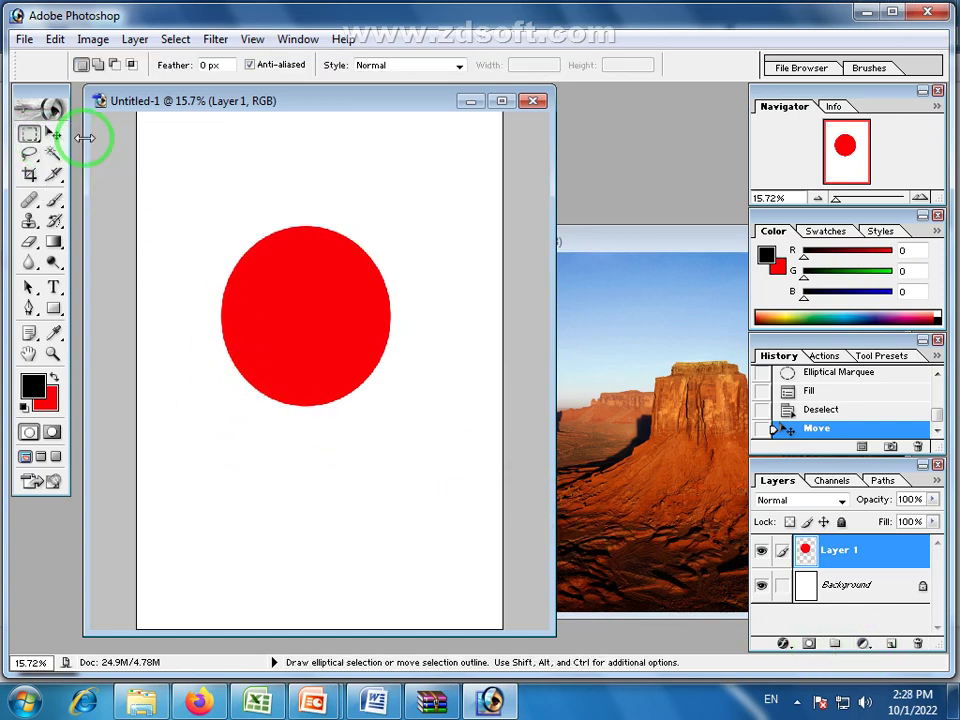
{"action": "left_click", "coordinate": [892, 643]}
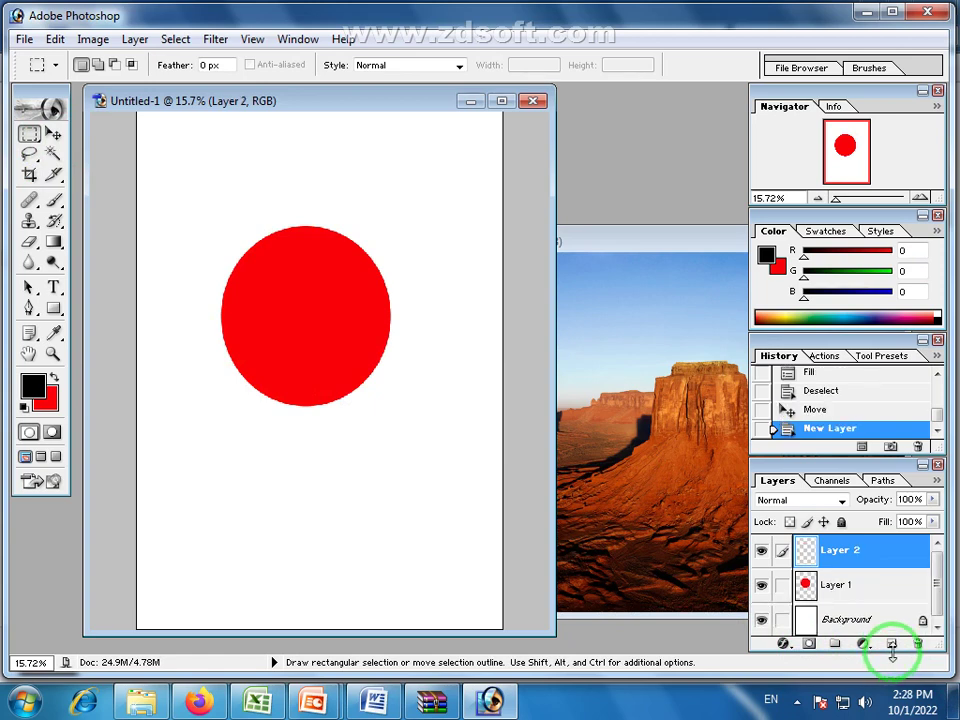
{"action": "left_click_drag", "start_coordinate": [187, 391], "coordinate": [456, 530]}
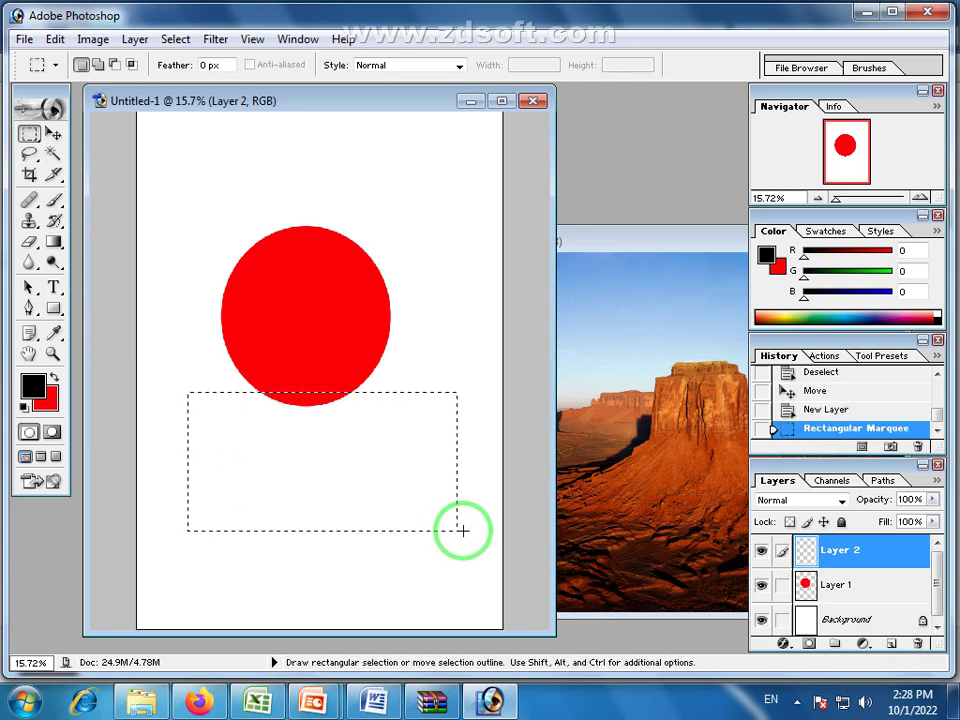
{"action": "key", "text": "alt+BackSpace"}
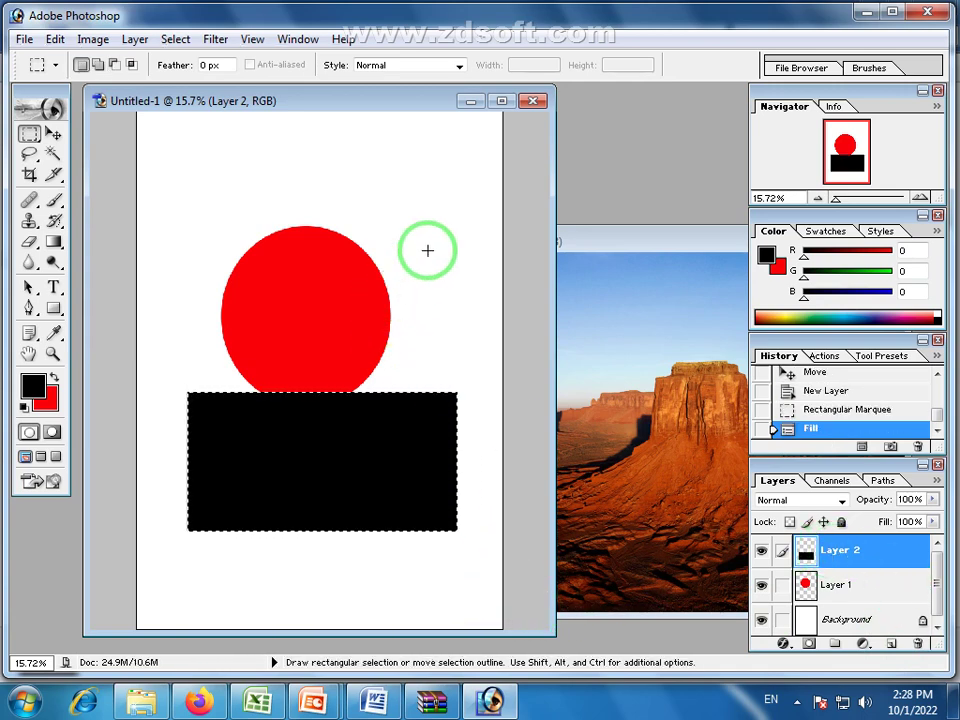
{"action": "key", "text": "ctrl+d"}
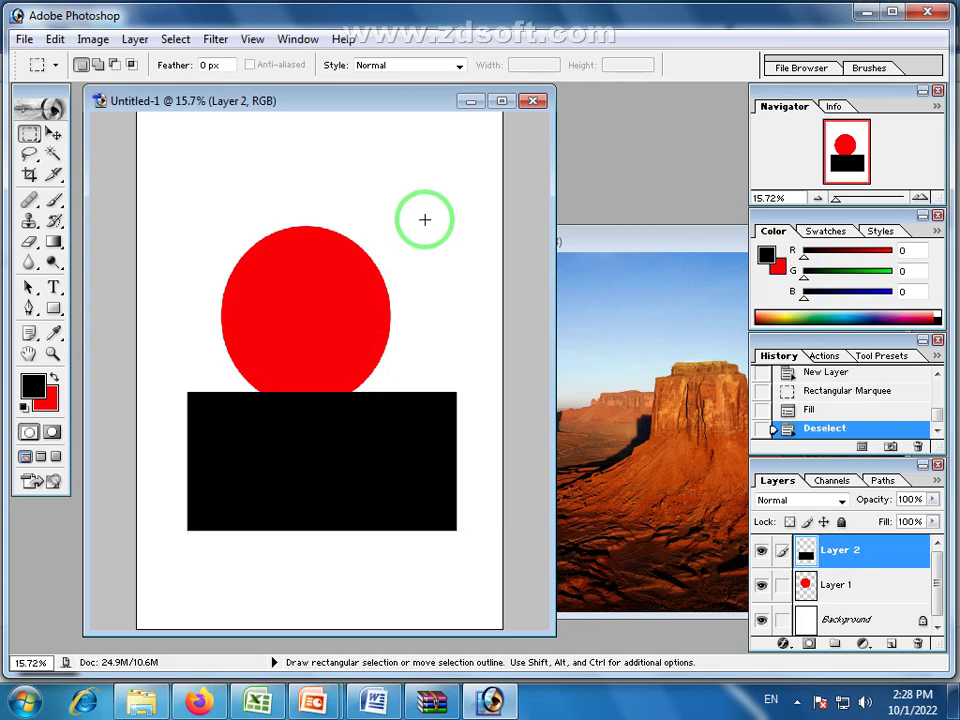
- Move the black rectangle up over the red circle with the Move Tool, and shift both shapes slightly down the page
{"action": "left_click", "coordinate": [802, 580]}
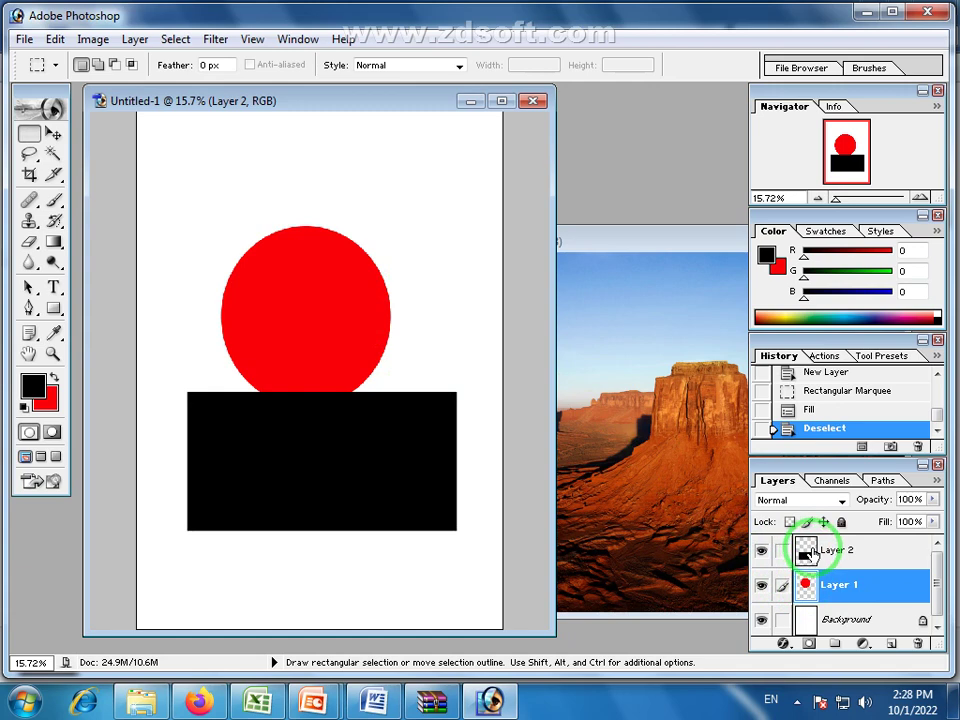
{"action": "left_click", "coordinate": [56, 134]}
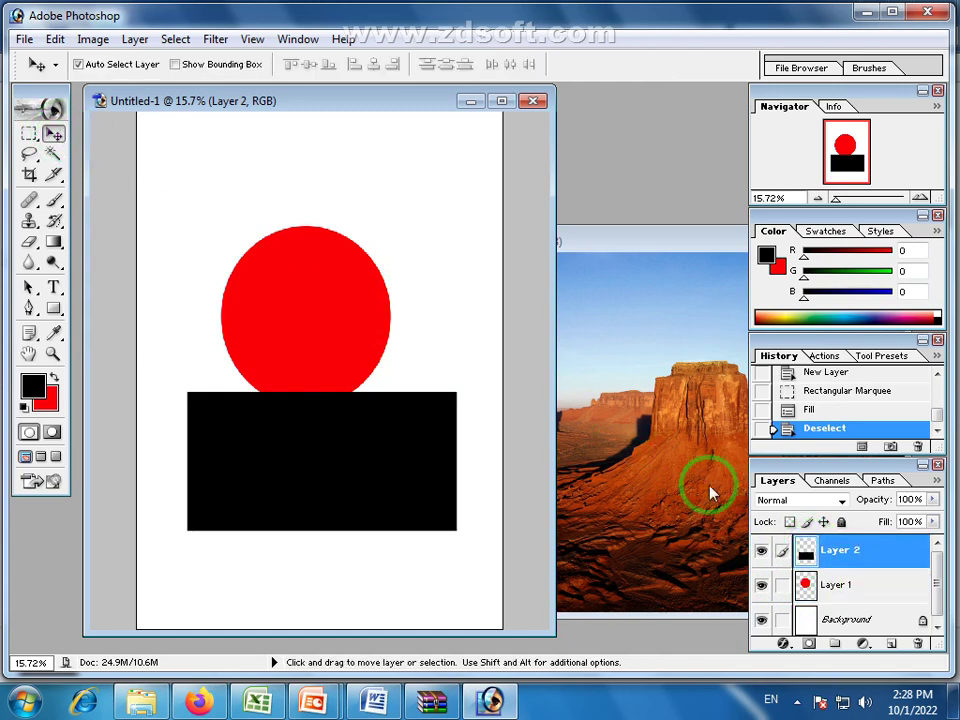
{"action": "left_click_drag", "start_coordinate": [328, 445], "coordinate": [314, 311]}
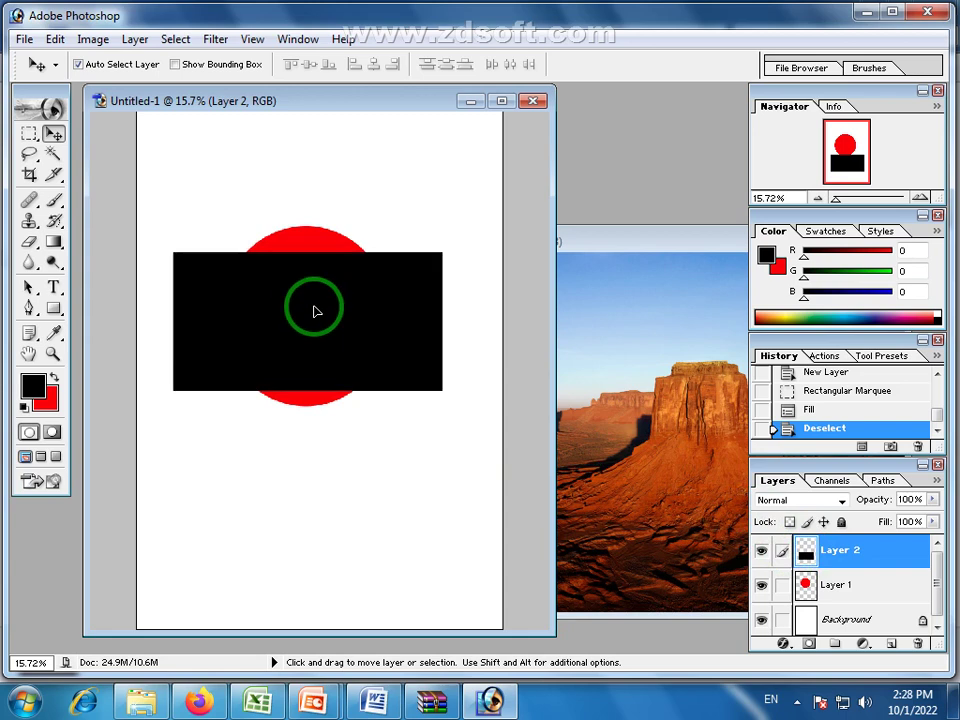
{"action": "left_click", "coordinate": [807, 591]}
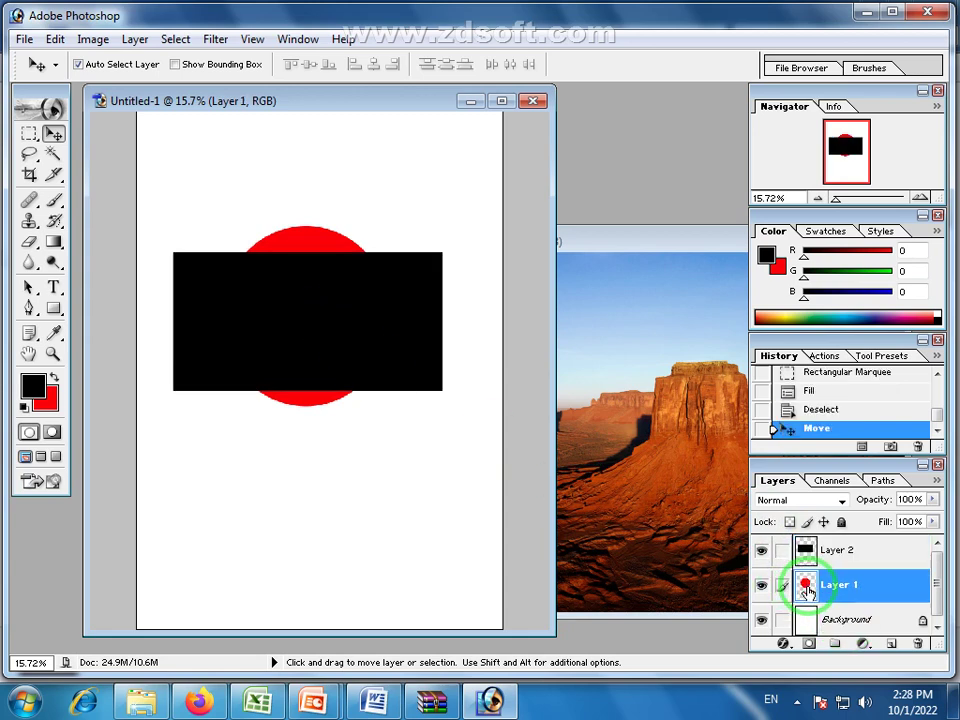
{"action": "left_click_drag", "start_coordinate": [326, 284], "coordinate": [370, 342]}
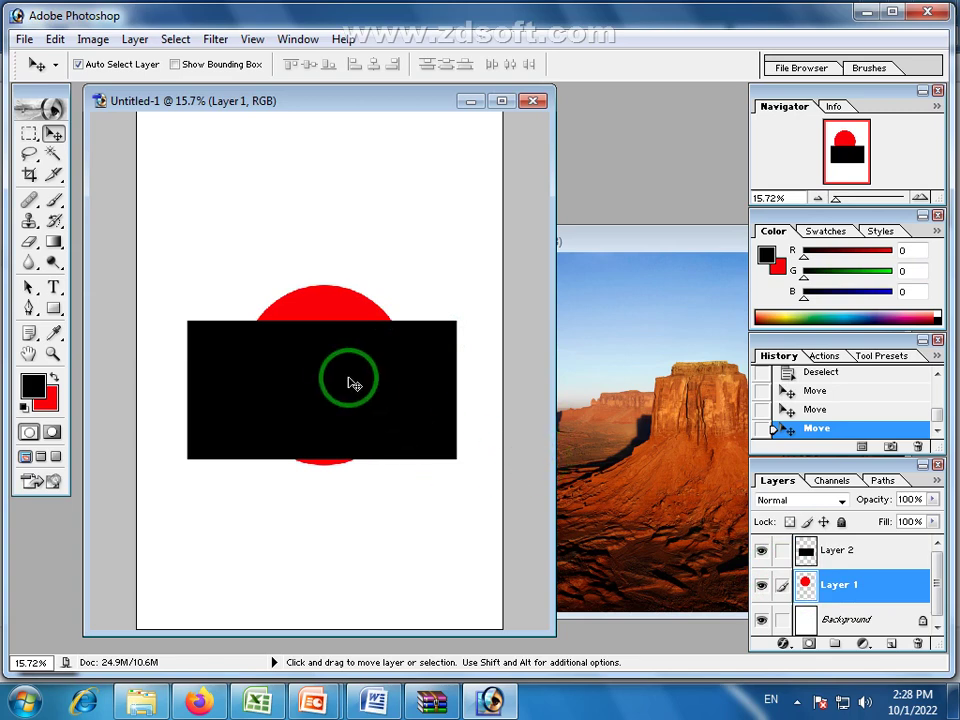
- Bring Layer 1 in front of Layer 2 and move the red circle up so it overlaps the black rectangle's upper edge
{"action": "left_click", "coordinate": [808, 591]}
{"action": "left_click_drag", "start_coordinate": [808, 591], "coordinate": [808, 525]}
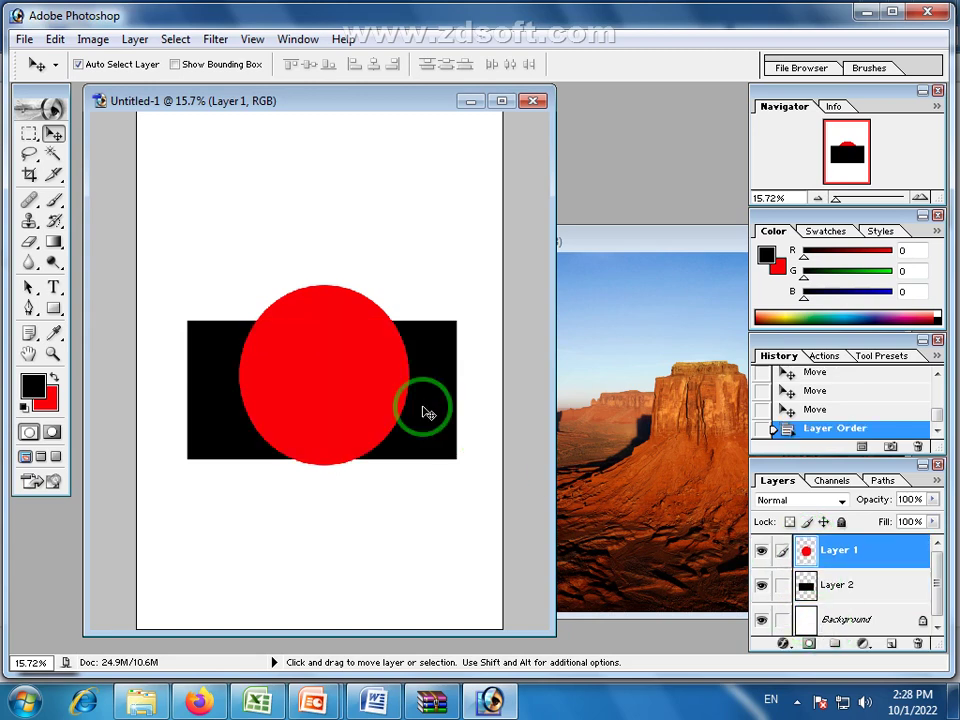
{"action": "left_click_drag", "start_coordinate": [330, 371], "coordinate": [329, 450]}
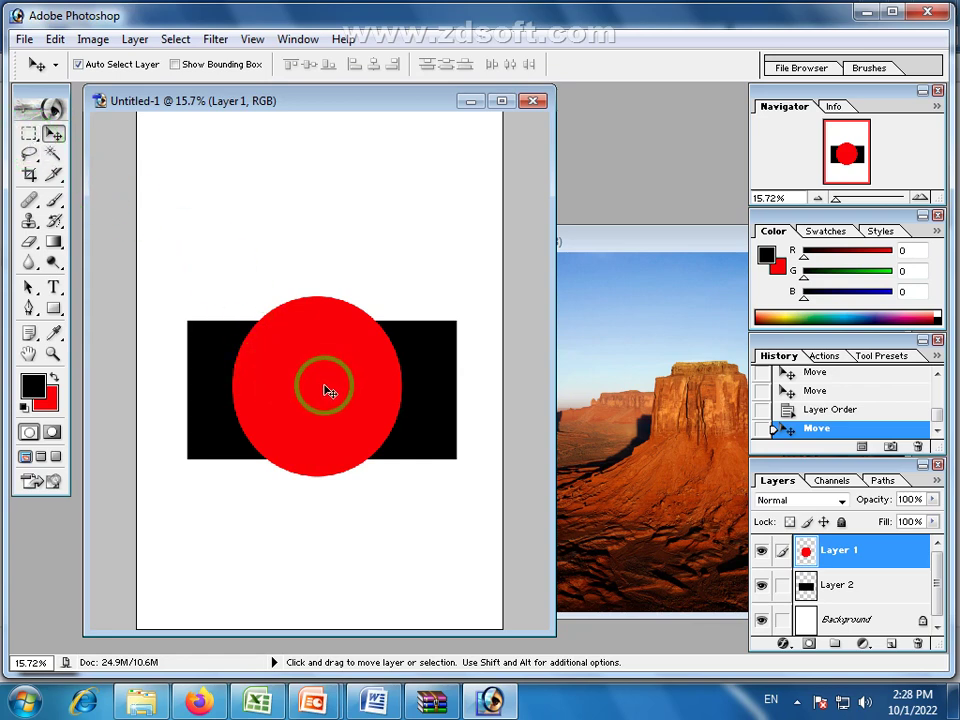
{"action": "left_click_drag", "start_coordinate": [328, 390], "coordinate": [319, 253]}
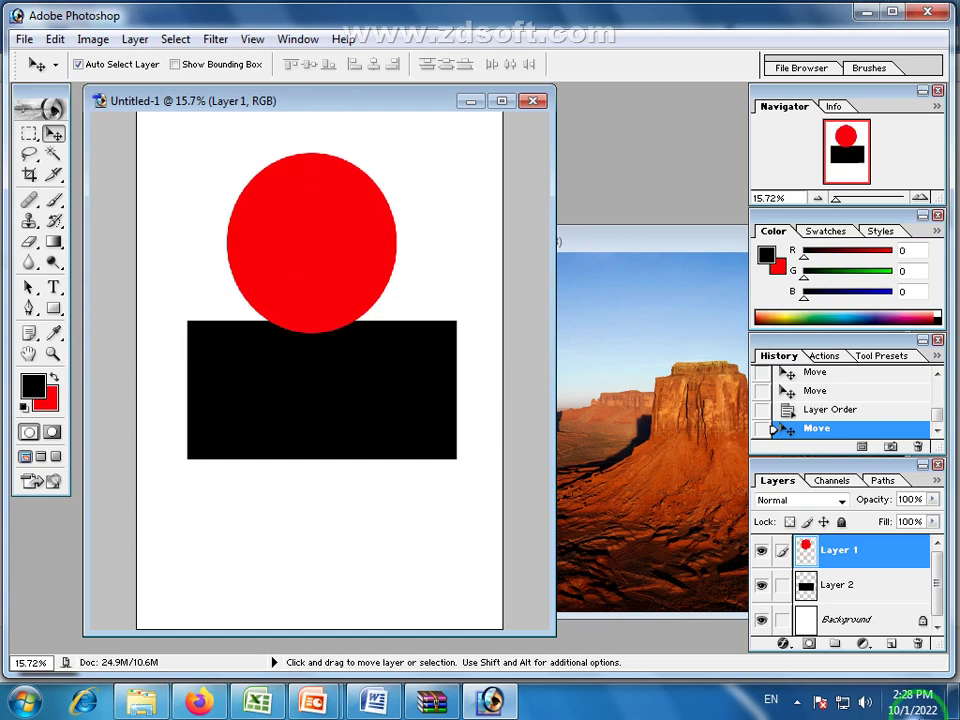
- Delete Layer 1 and Layer 2, leaving only the white Background layer
{"action": "left_click", "coordinate": [920, 650]}
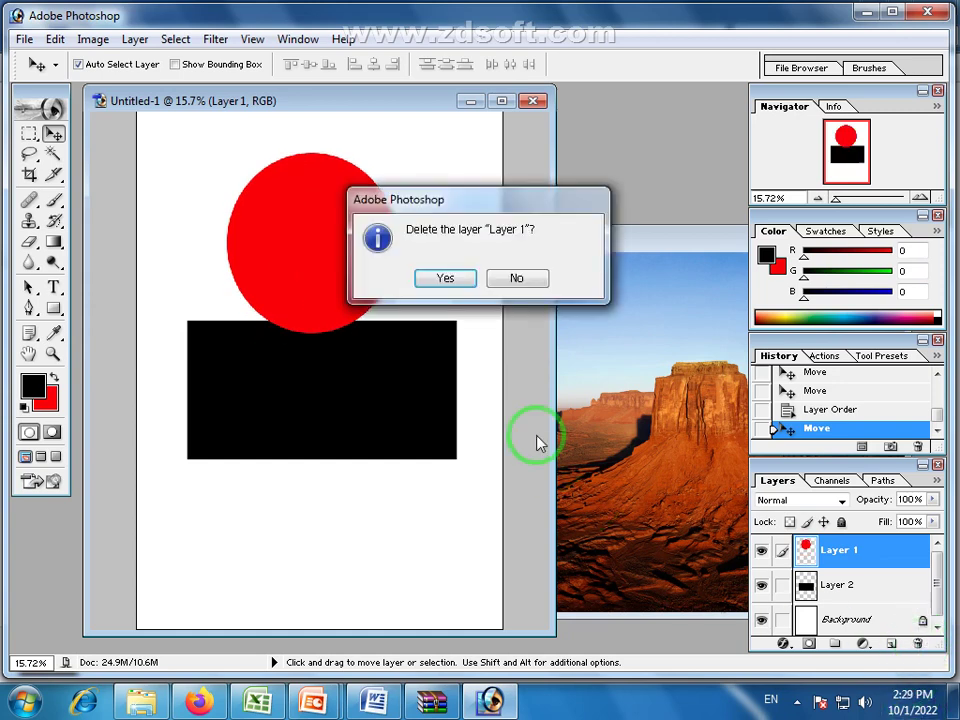
{"action": "left_click", "coordinate": [437, 277]}
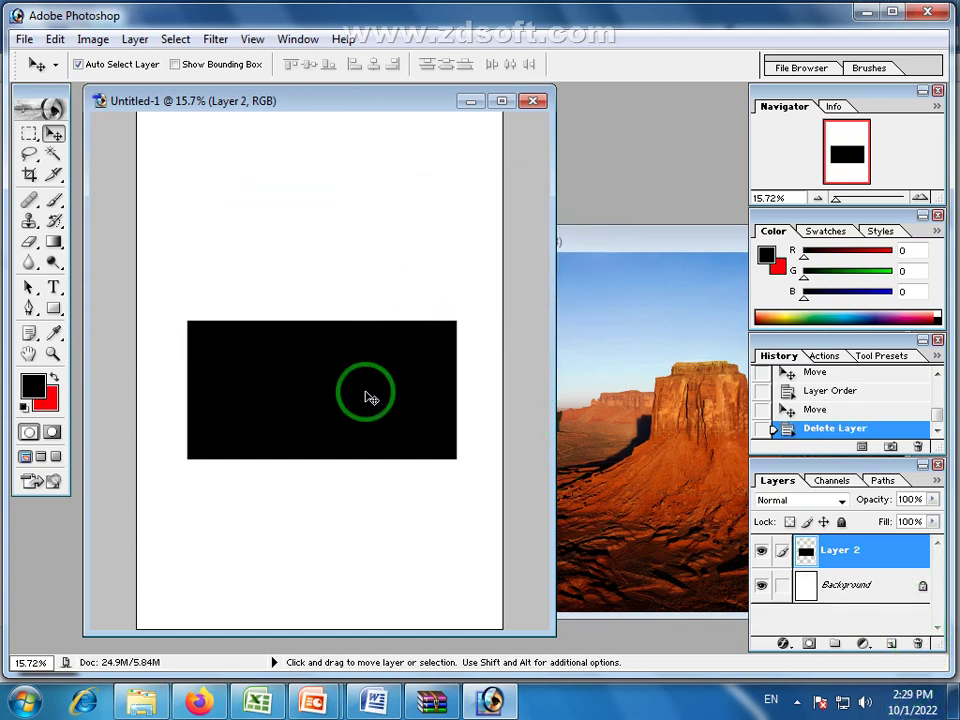
{"action": "left_click", "coordinate": [922, 645]}
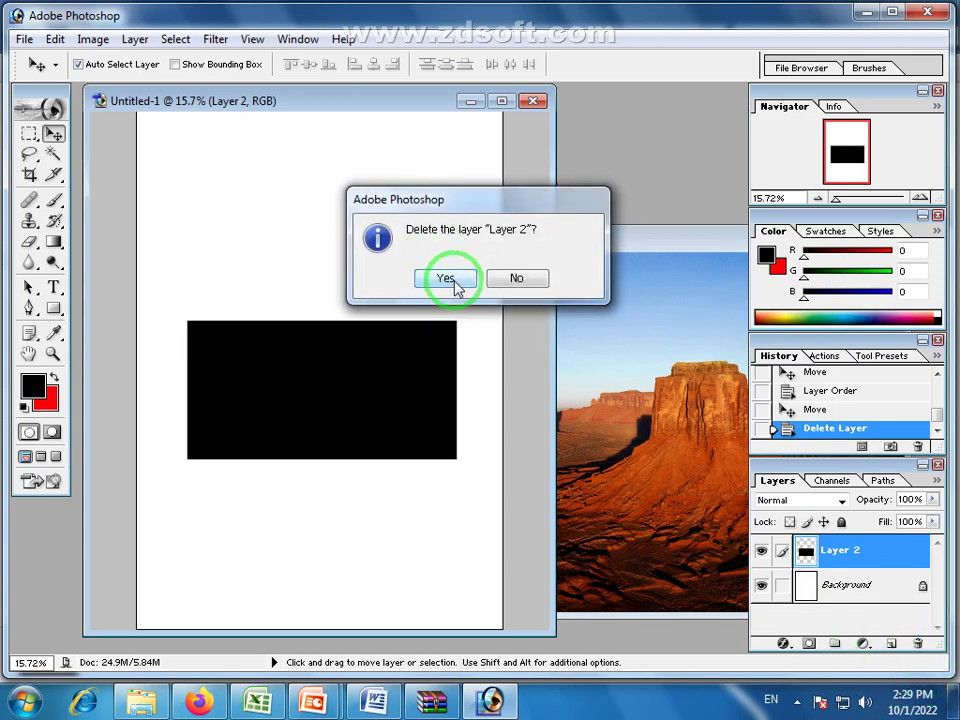
{"action": "left_click", "coordinate": [443, 279]}
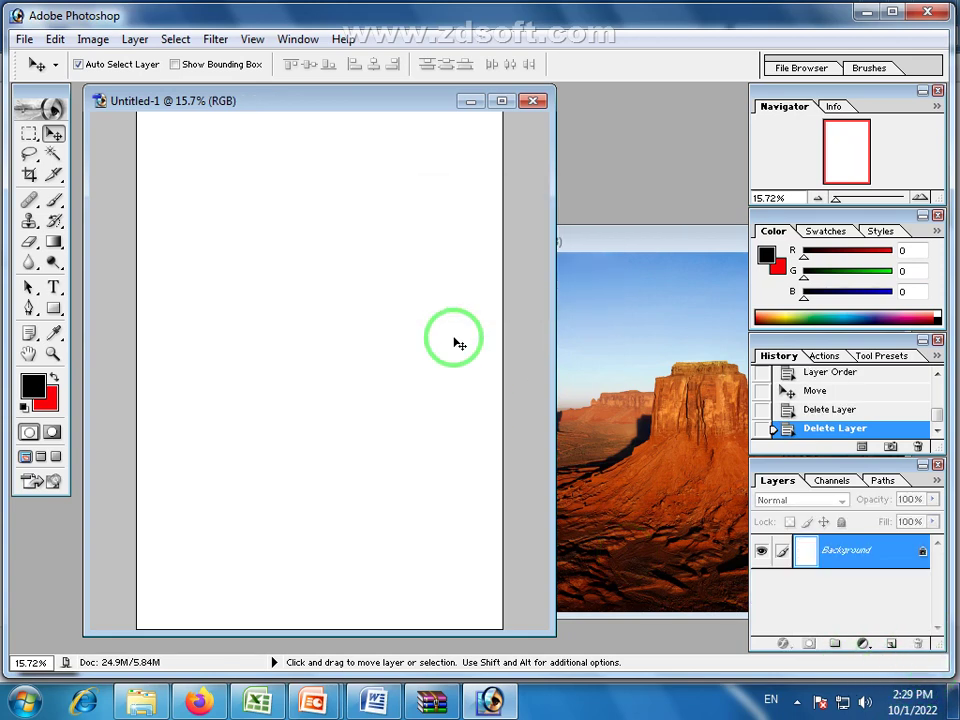
- Draw a rectangular selection and an elliptical selection around mid-page with their Marquee tools, deselecting after each one
{"action": "left_click", "coordinate": [38, 142]}
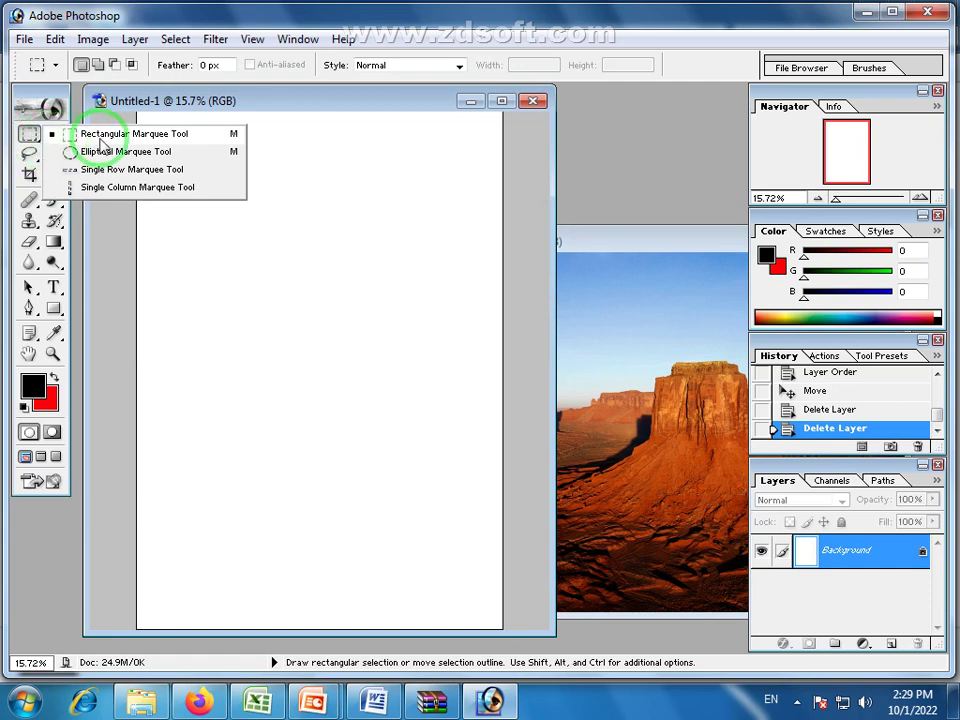
{"action": "left_click", "coordinate": [203, 141]}
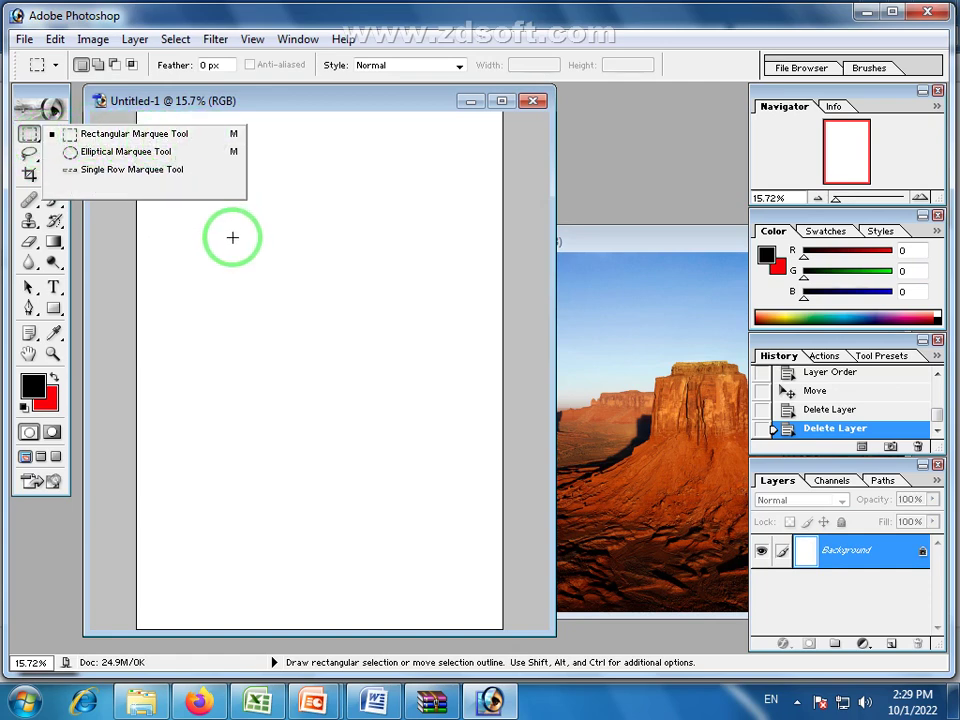
{"action": "left_click_drag", "start_coordinate": [188, 216], "coordinate": [418, 390]}
{"action": "left_click", "coordinate": [341, 407]}
{"action": "left_click_drag", "start_coordinate": [35, 148], "coordinate": [110, 155]}
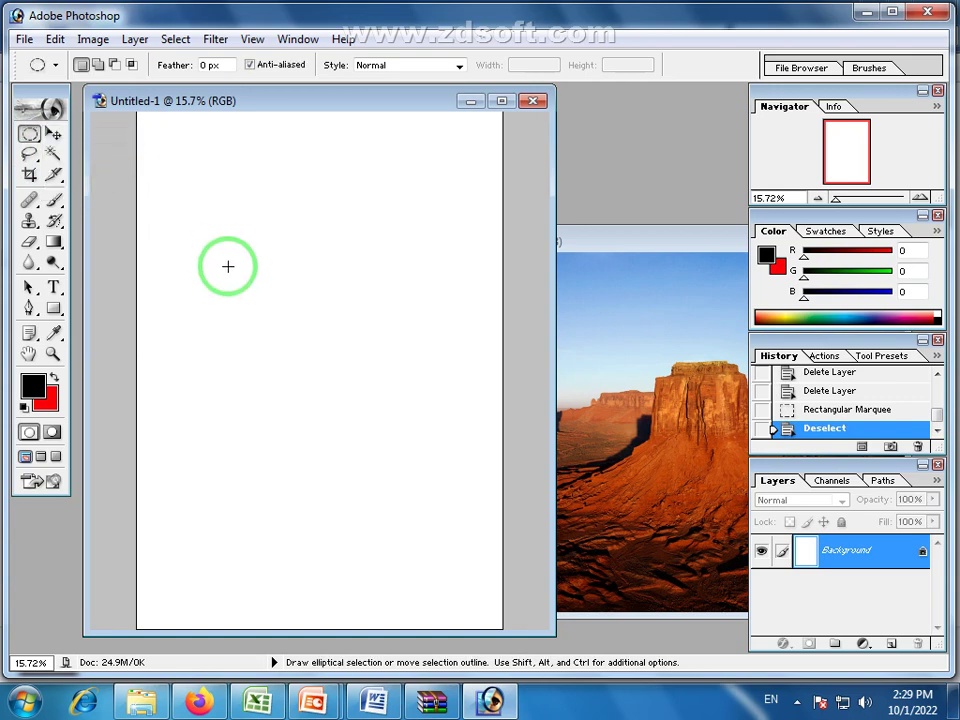
{"action": "left_click_drag", "start_coordinate": [226, 243], "coordinate": [425, 472]}
{"action": "left_click", "coordinate": [484, 400]}
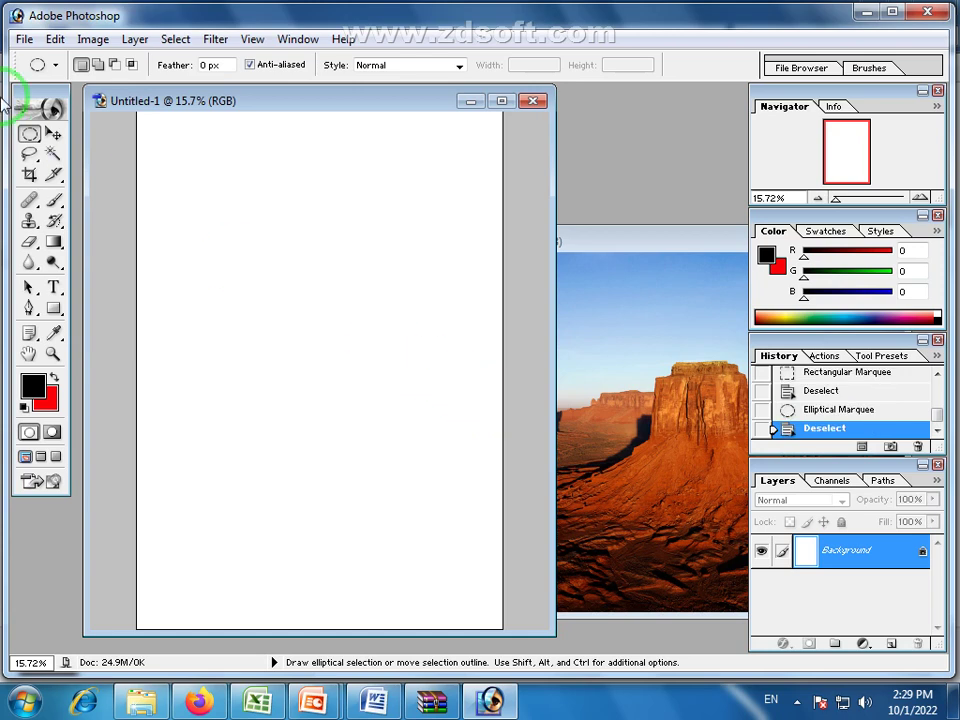
- Select a single pixel row across the page, and replace it with single-column selections left of center and near the center
{"action": "left_click_drag", "start_coordinate": [30, 134], "coordinate": [111, 169]}
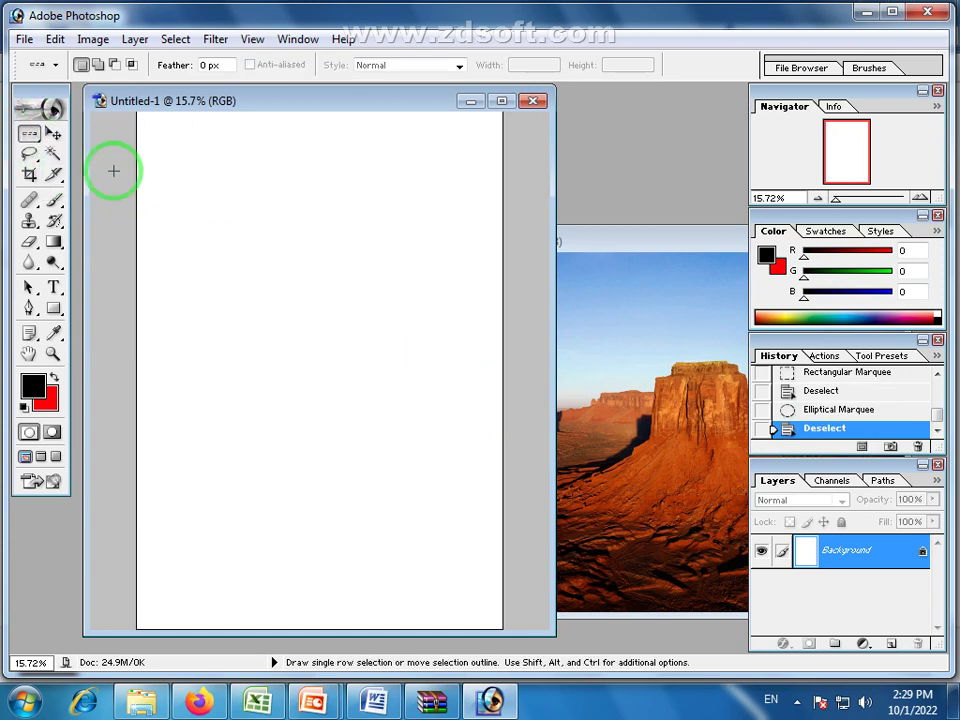
{"action": "left_click", "coordinate": [214, 321]}
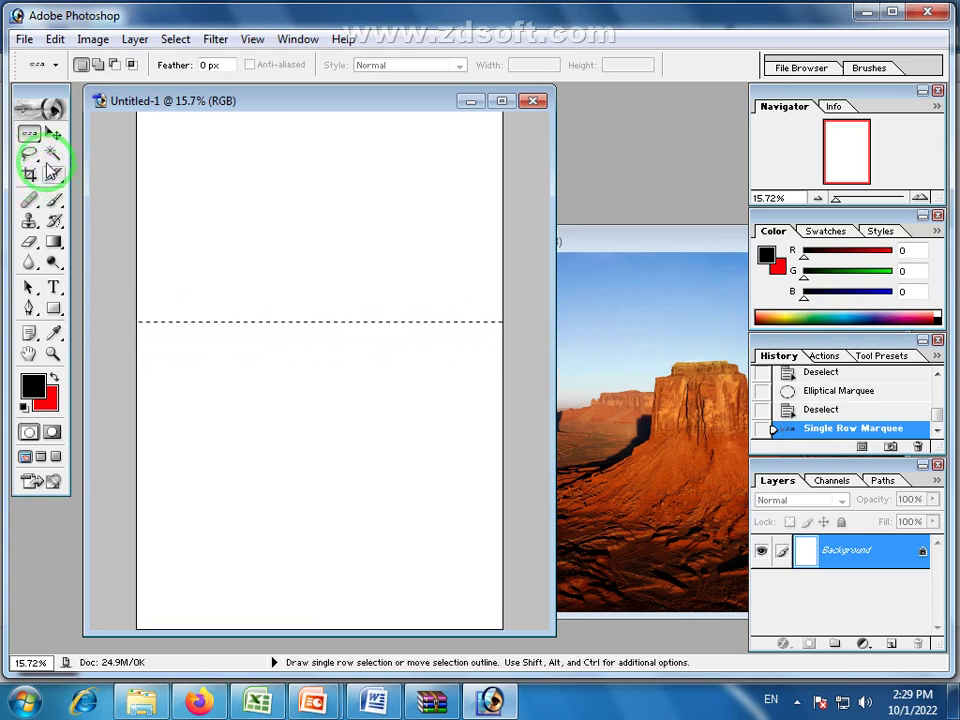
{"action": "mouse_move", "coordinate": [30, 133]}
{"action": "left_mouse_down"}
{"action": "mouse_move", "coordinate": [45, 196]}
{"action": "mouse_move", "coordinate": [155, 200]}
{"action": "mouse_move", "coordinate": [161, 189]}
{"action": "left_mouse_up"}
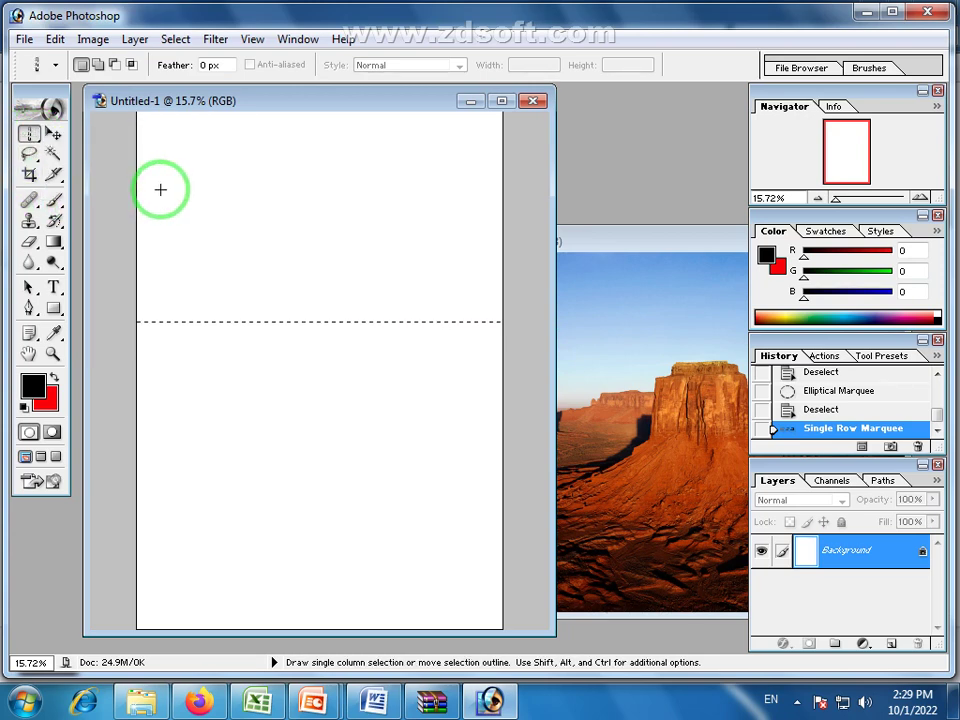
{"action": "left_click", "coordinate": [235, 157]}
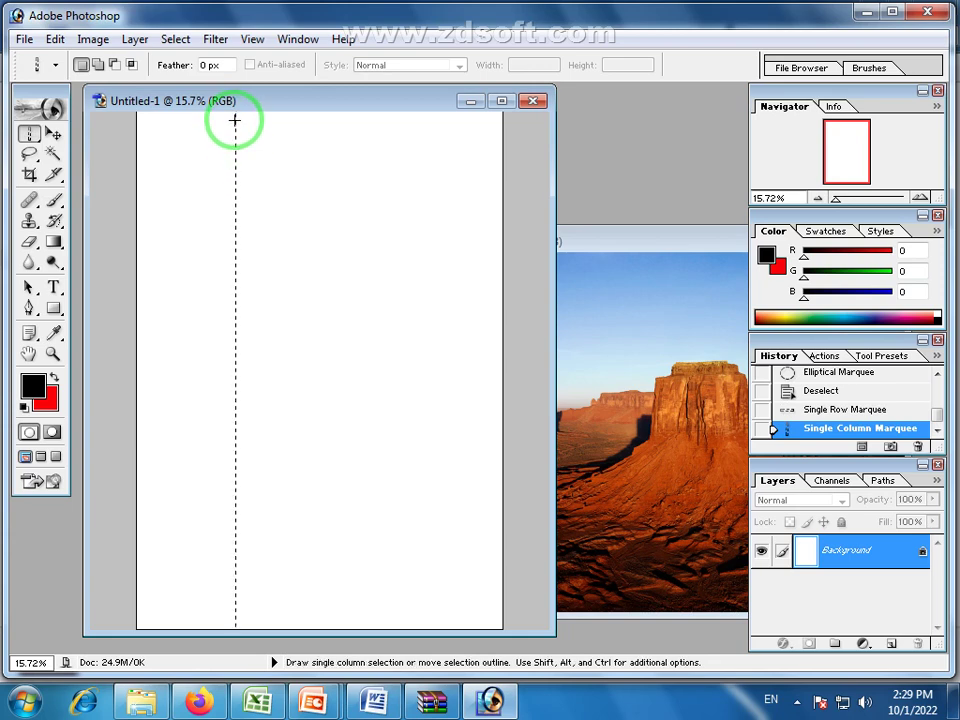
{"action": "left_click", "coordinate": [327, 305]}
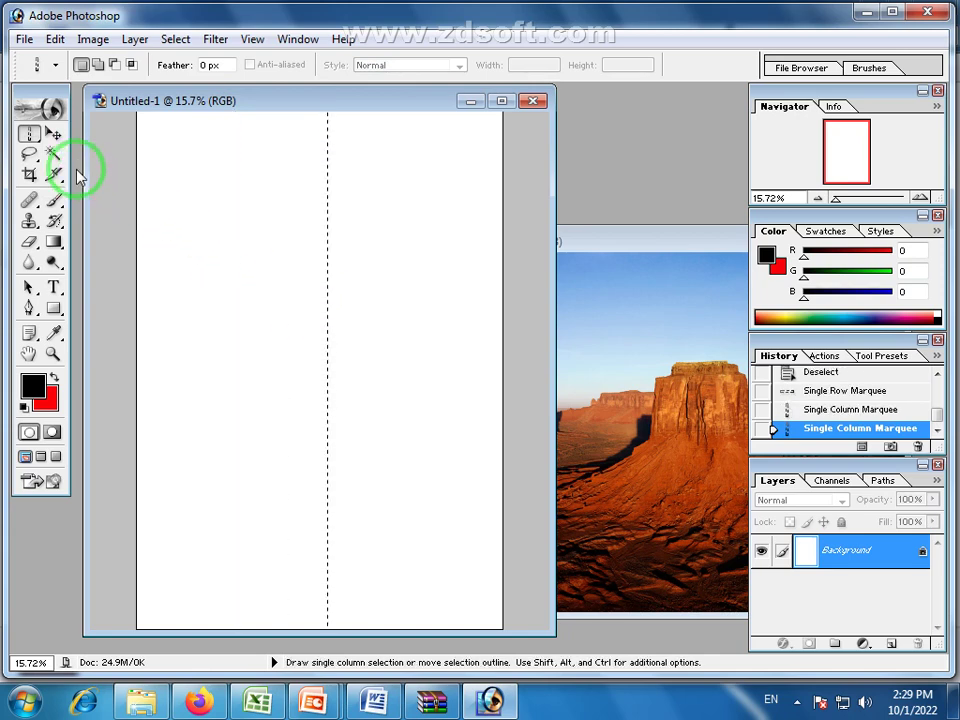
- Switch to the Rectangular Marquee Tool, clear the column selection, draw a wide rectangular selection above mid-page, and deselect it
{"action": "left_click", "coordinate": [38, 142]}
{"action": "left_click", "coordinate": [75, 134]}
{"action": "left_click", "coordinate": [171, 225]}
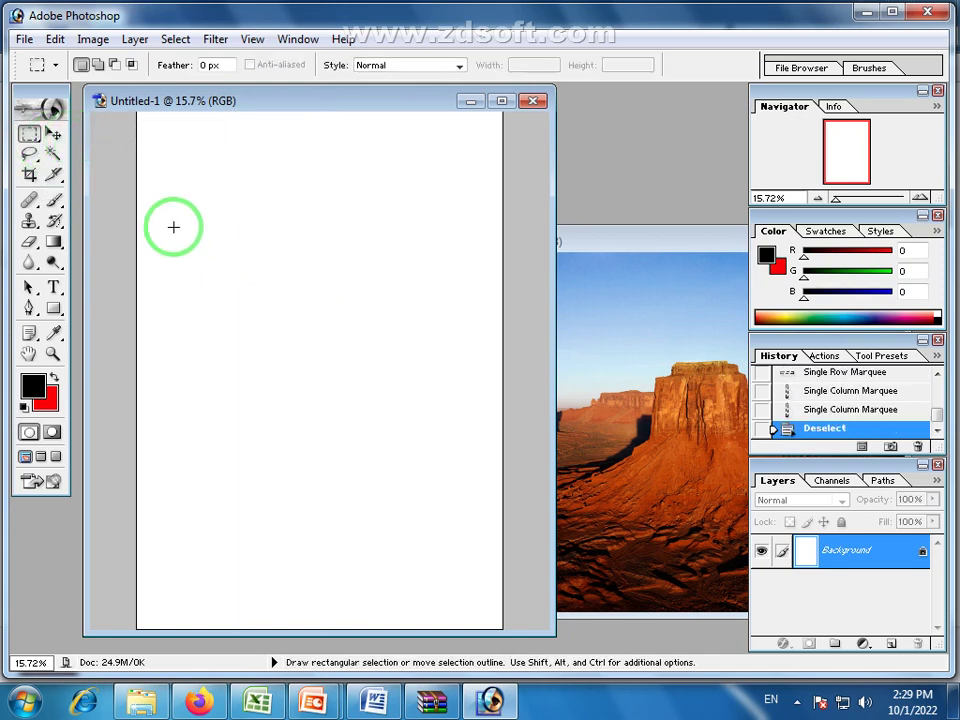
{"action": "left_click", "coordinate": [30, 135]}
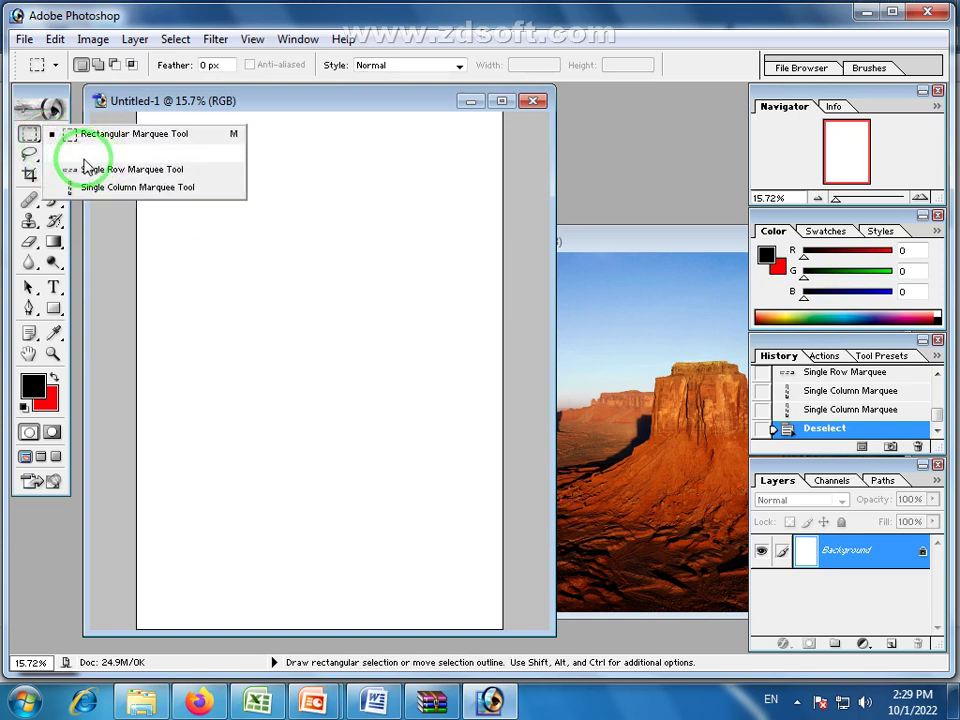
{"action": "left_click", "coordinate": [115, 136]}
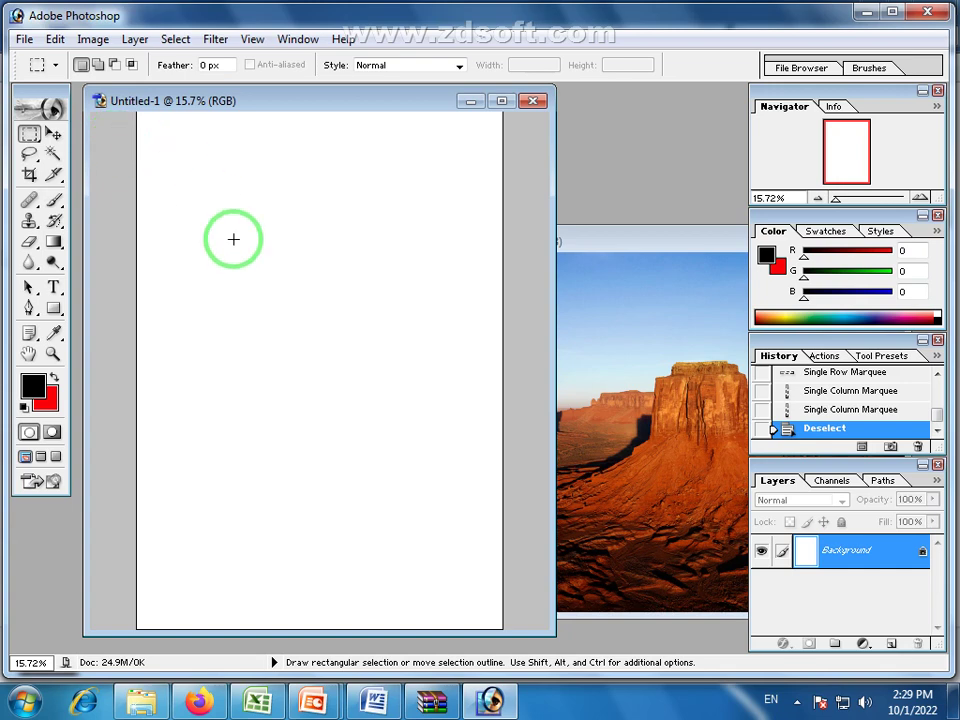
{"action": "left_click_drag", "start_coordinate": [230, 256], "coordinate": [409, 393]}
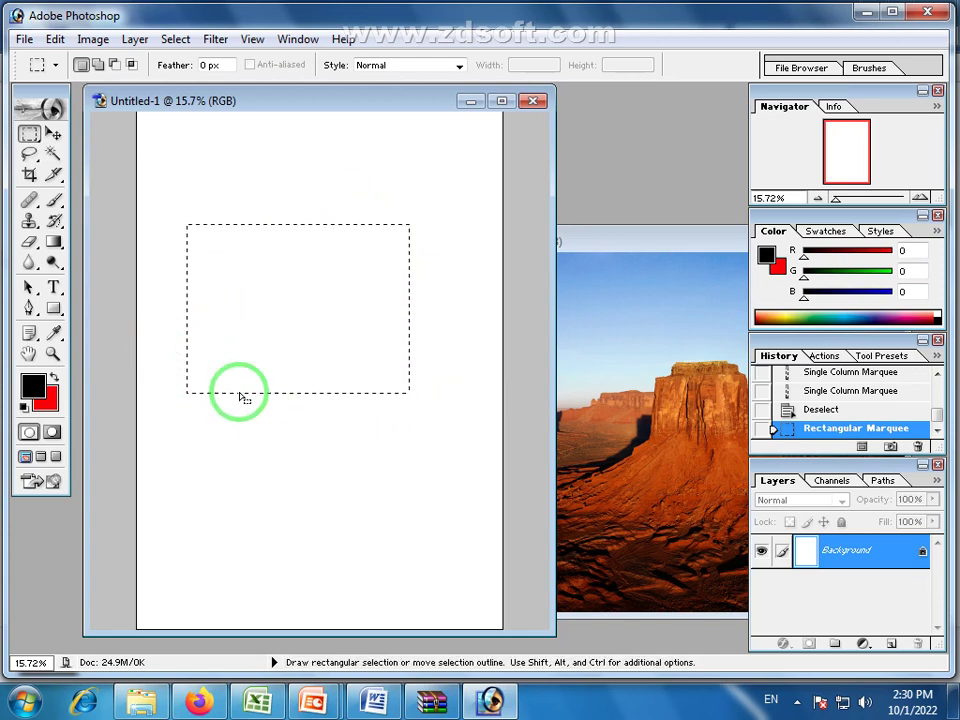
{"action": "left_click", "coordinate": [315, 435]}
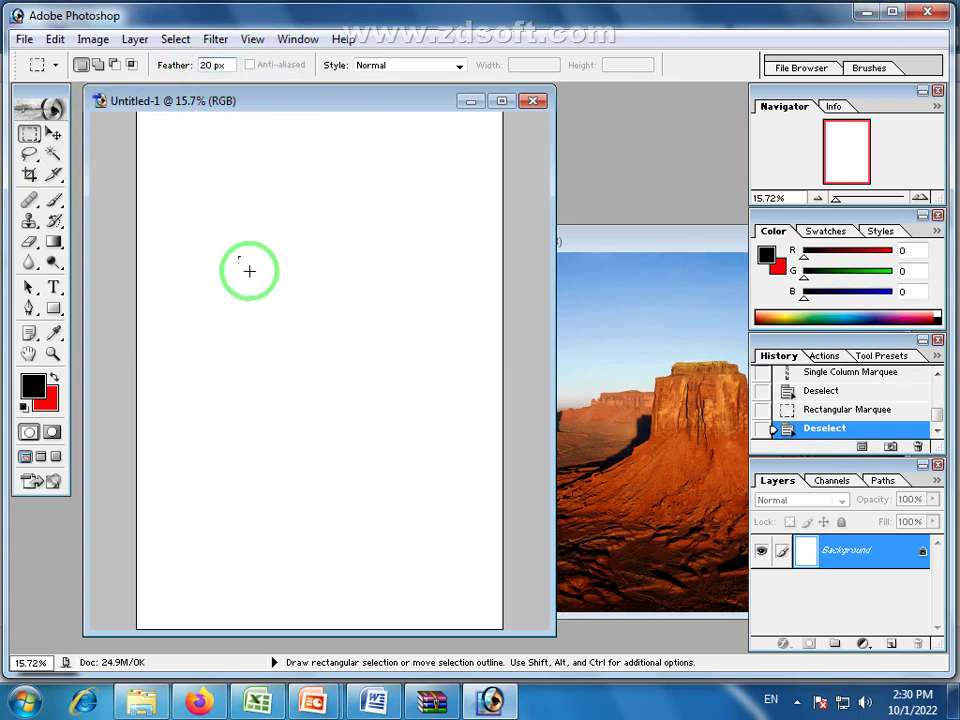
- Draw a nearly square mid-page selection with a 20 px feather, fill it with the black foreground color, and deselect
{"action": "left_click_drag", "start_coordinate": [238, 257], "coordinate": [415, 498]}
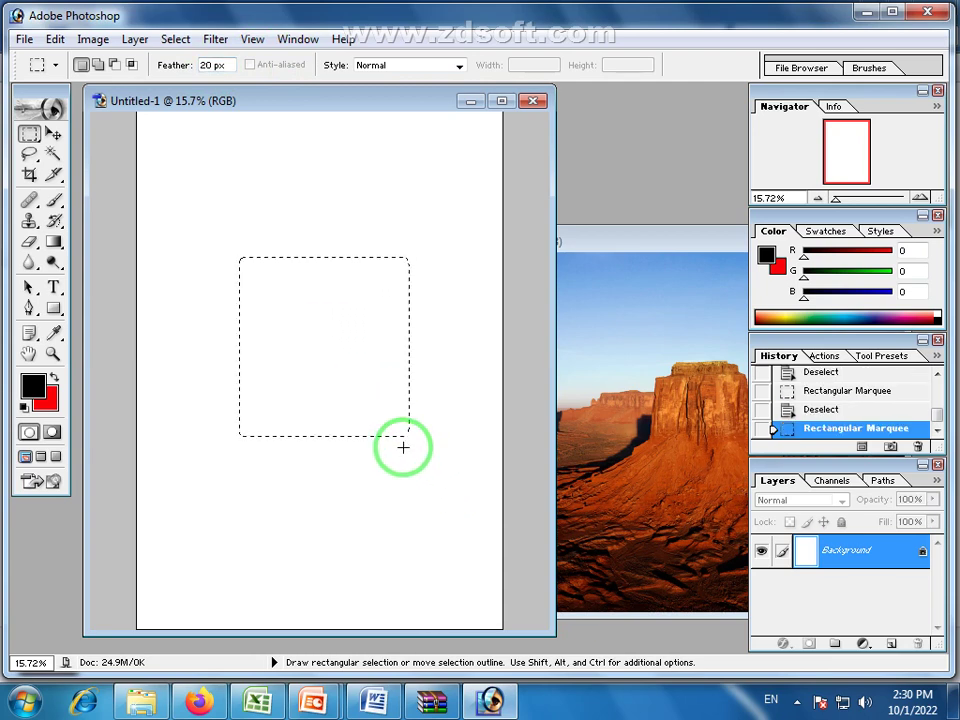
{"action": "key", "text": "alt+BackSpace"}
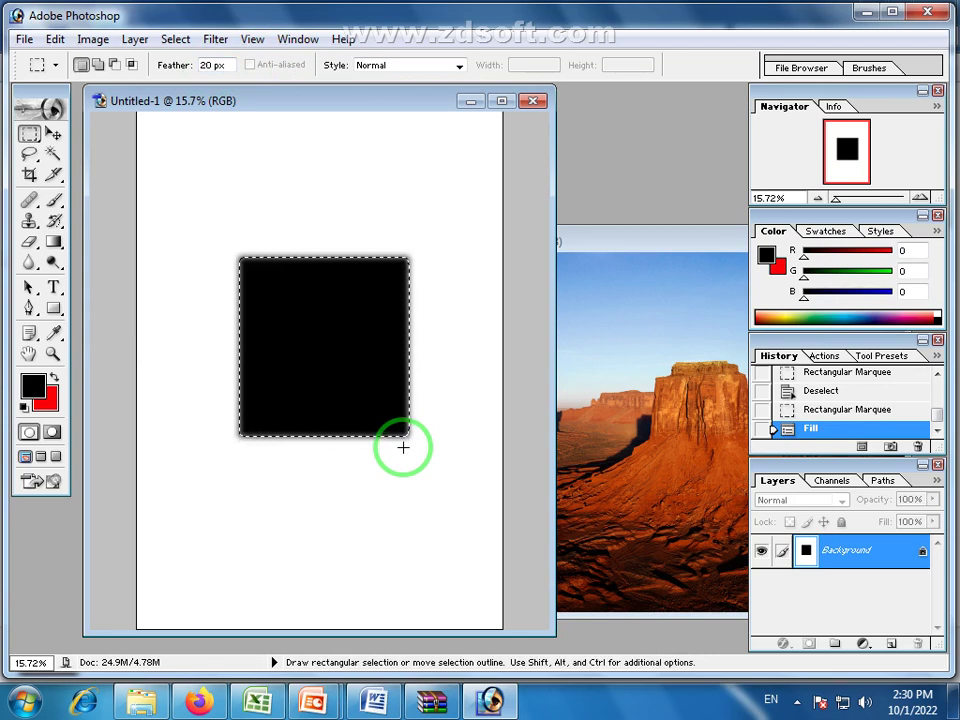
{"action": "left_click", "coordinate": [302, 459]}
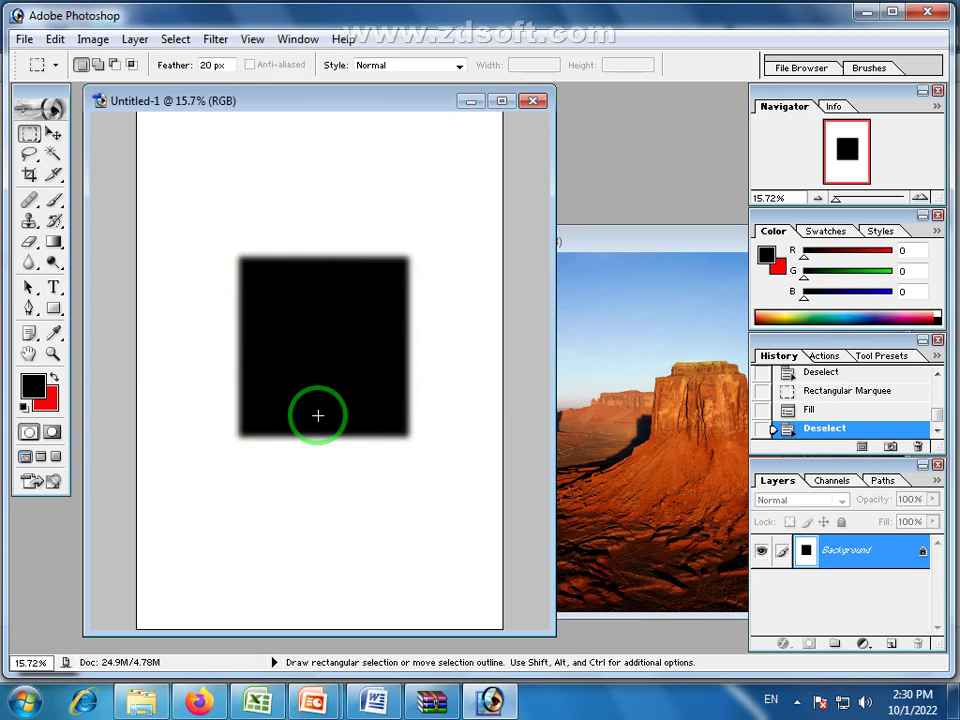
- Revert the black square's fill and selection, and draw a nearly square mid-page selection with a 50 px feather
{"action": "key", "text": "ctrl+z"}
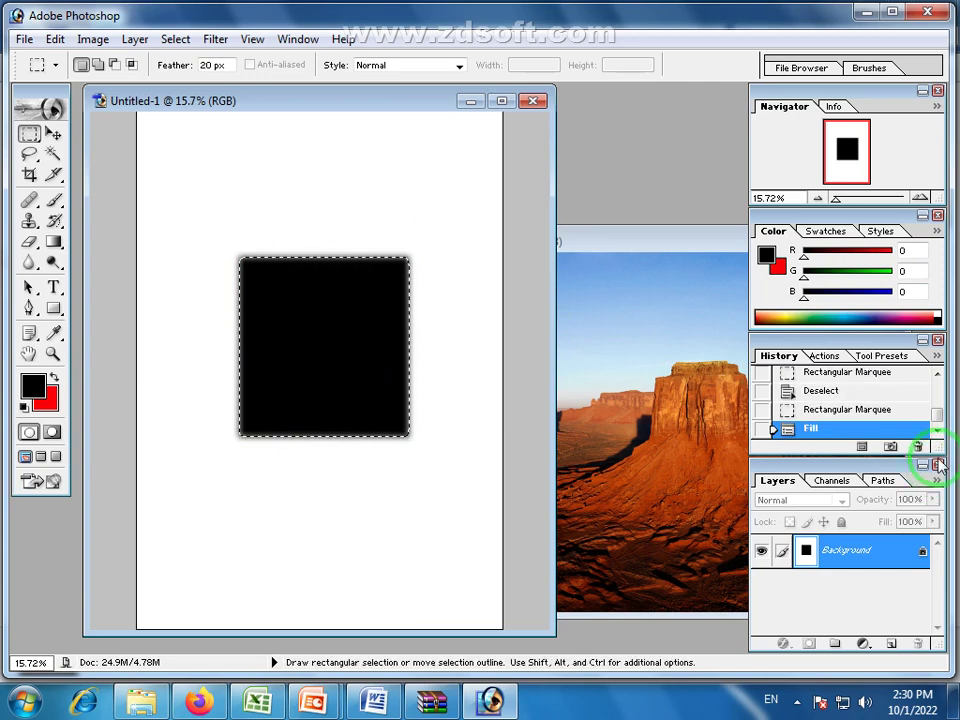
{"action": "left_click", "coordinate": [825, 391]}
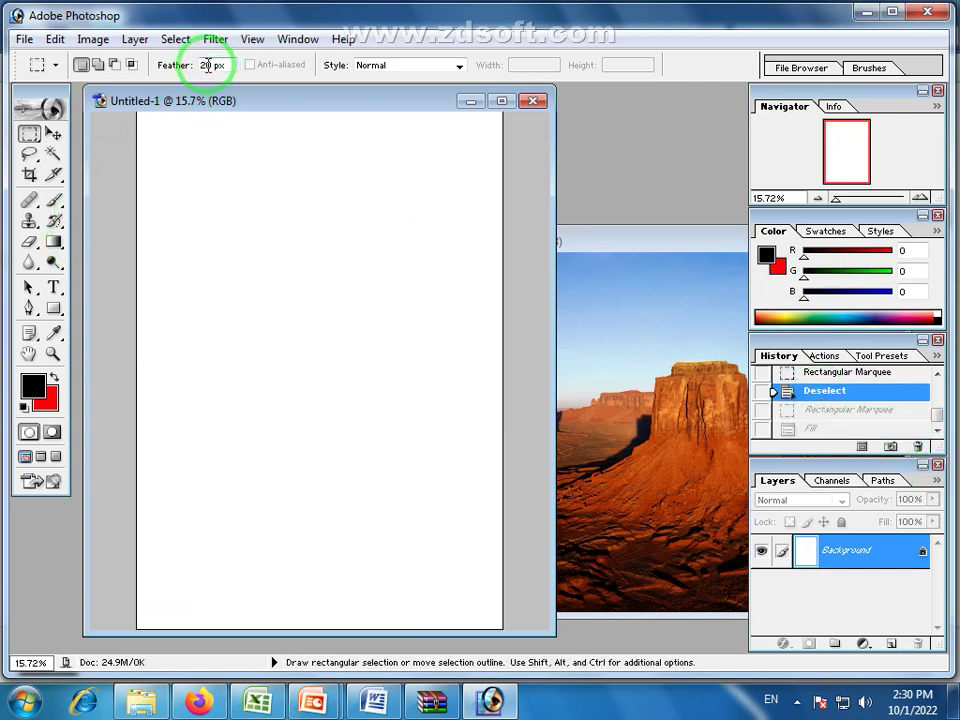
{"action": "type", "text": "5"}
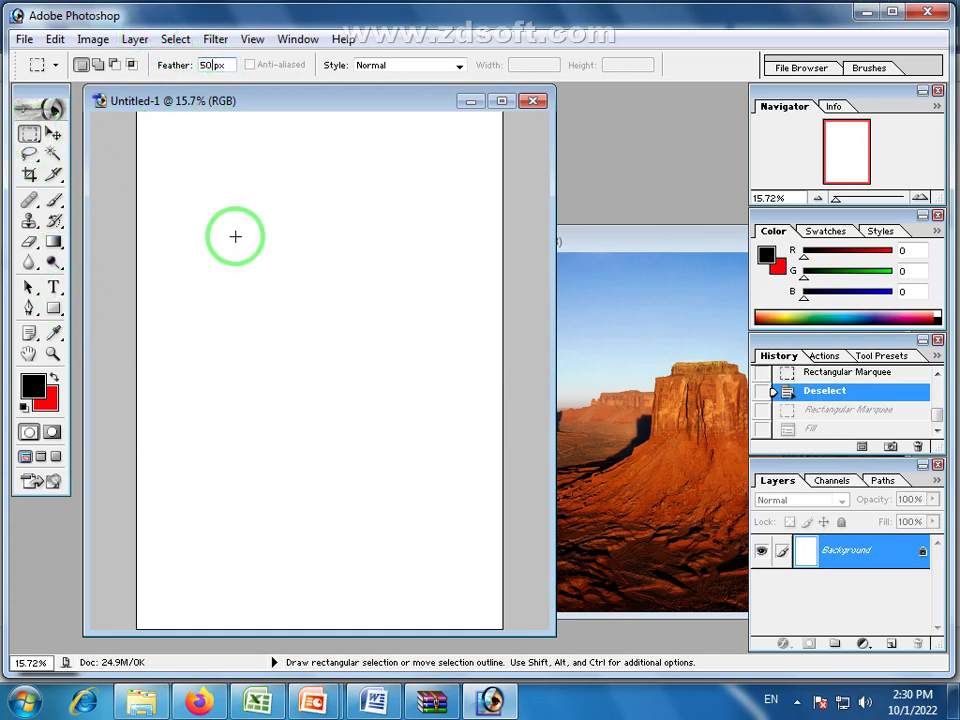
{"action": "left_click_drag", "start_coordinate": [213, 238], "coordinate": [458, 477]}
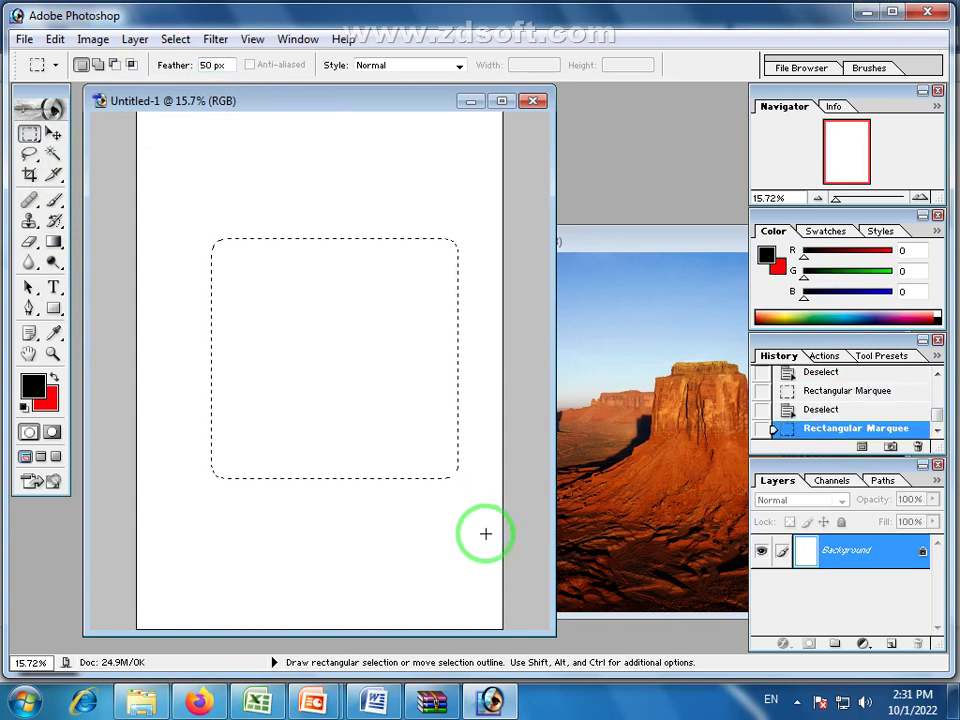
- Fill the feathered square selection with the red background color and deselect it
{"action": "key", "text": "ctrl"}
{"action": "key", "text": "ctrl+BackSpace"}
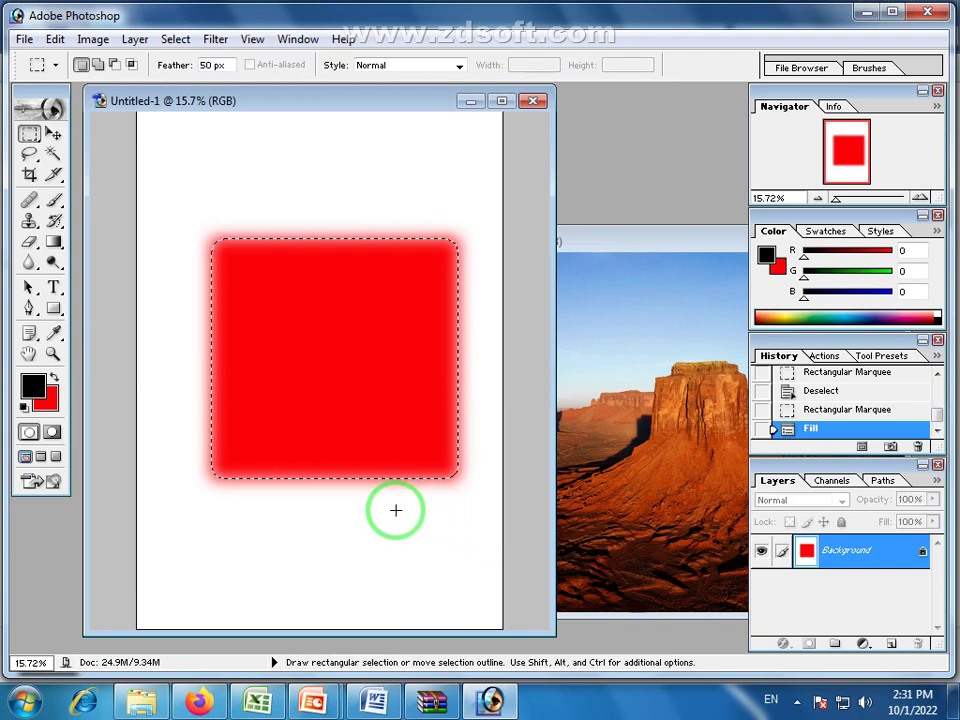
{"action": "key", "text": "ctrl+d"}
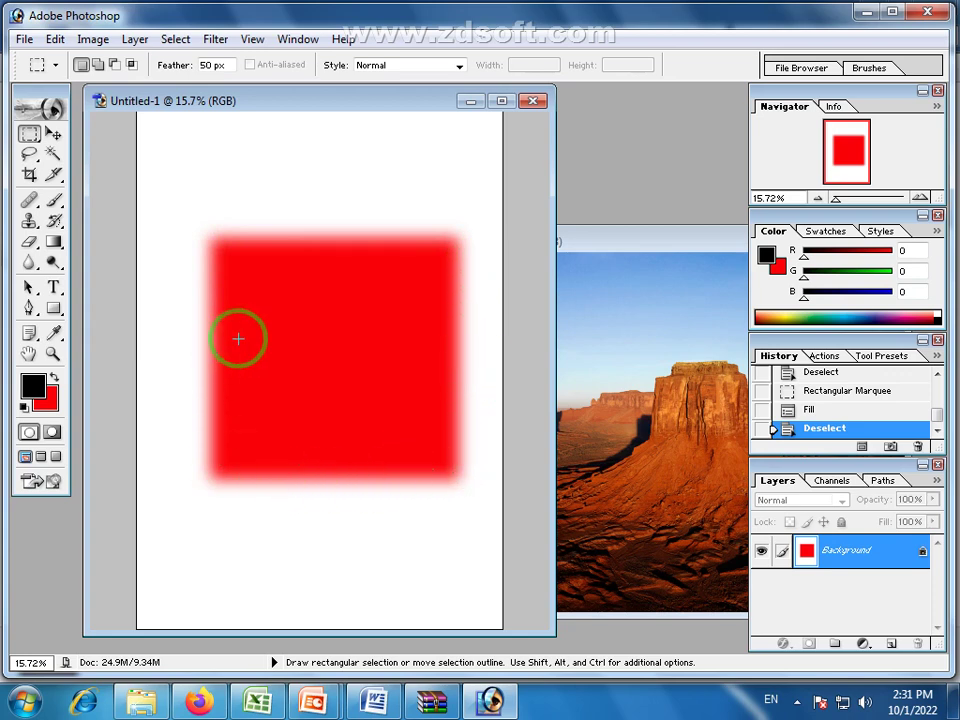
- Switch to the Elliptical Marquee Tool and try drawing small elliptical selections inside the red square
{"action": "left_click", "coordinate": [33, 385]}
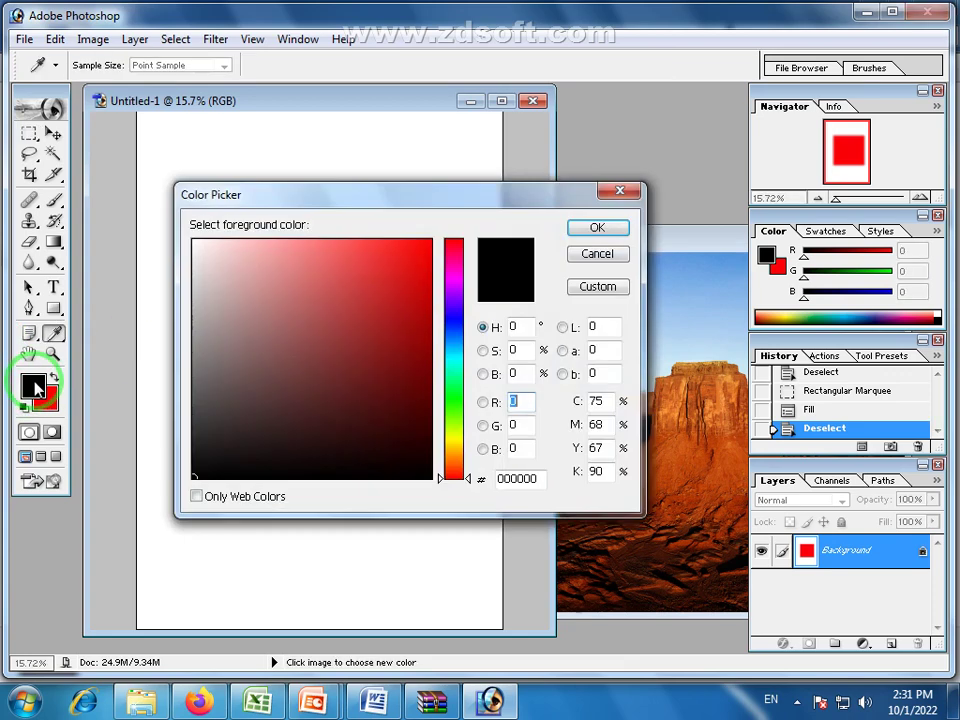
{"action": "left_click", "coordinate": [621, 257]}
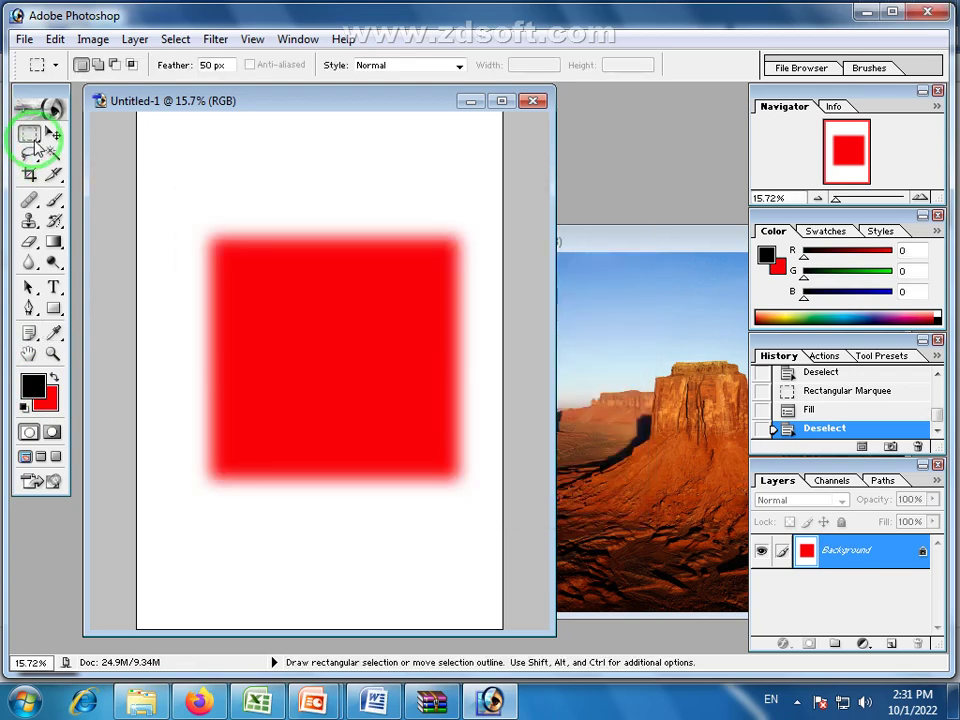
{"action": "left_click_drag", "start_coordinate": [33, 143], "coordinate": [66, 150]}
{"action": "left_click", "coordinate": [33, 385]}
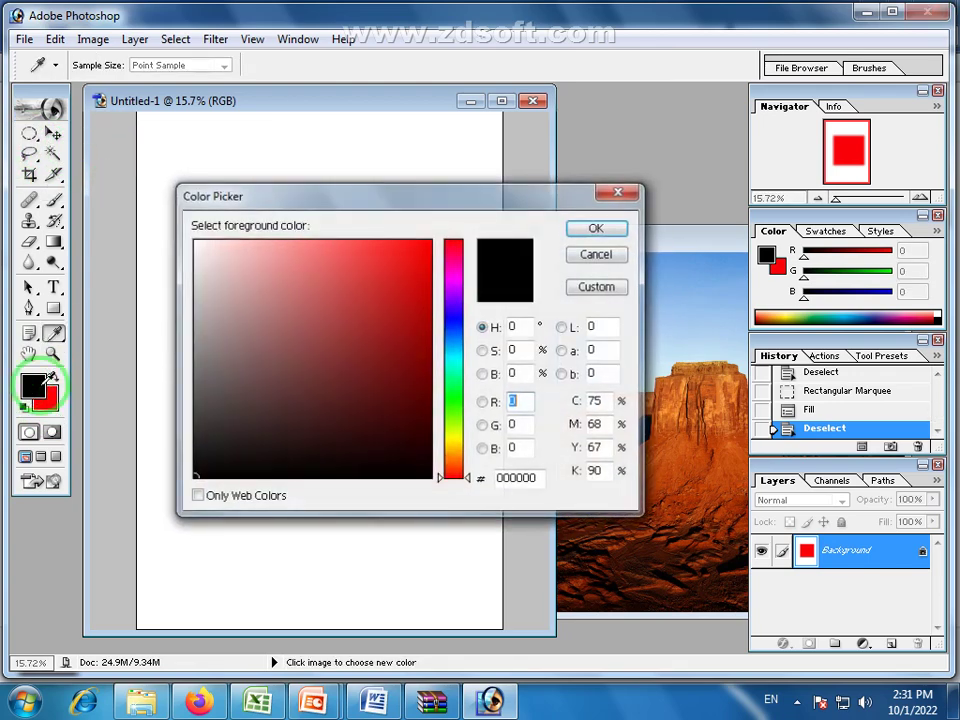
{"action": "left_click", "coordinate": [596, 228]}
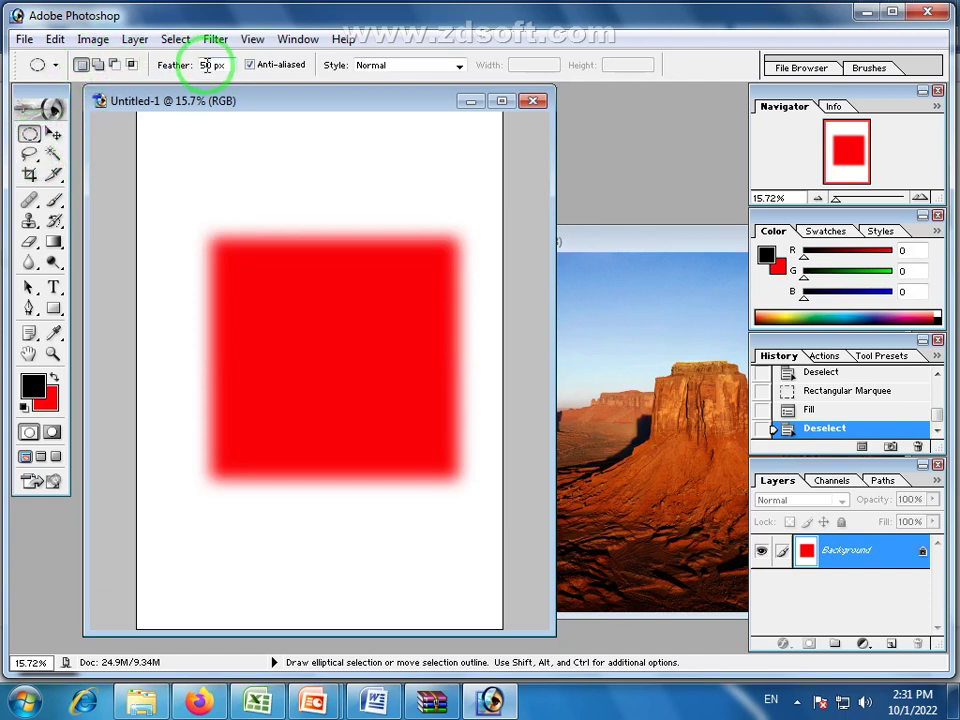
{"action": "left_click_drag", "start_coordinate": [233, 265], "coordinate": [305, 350]}
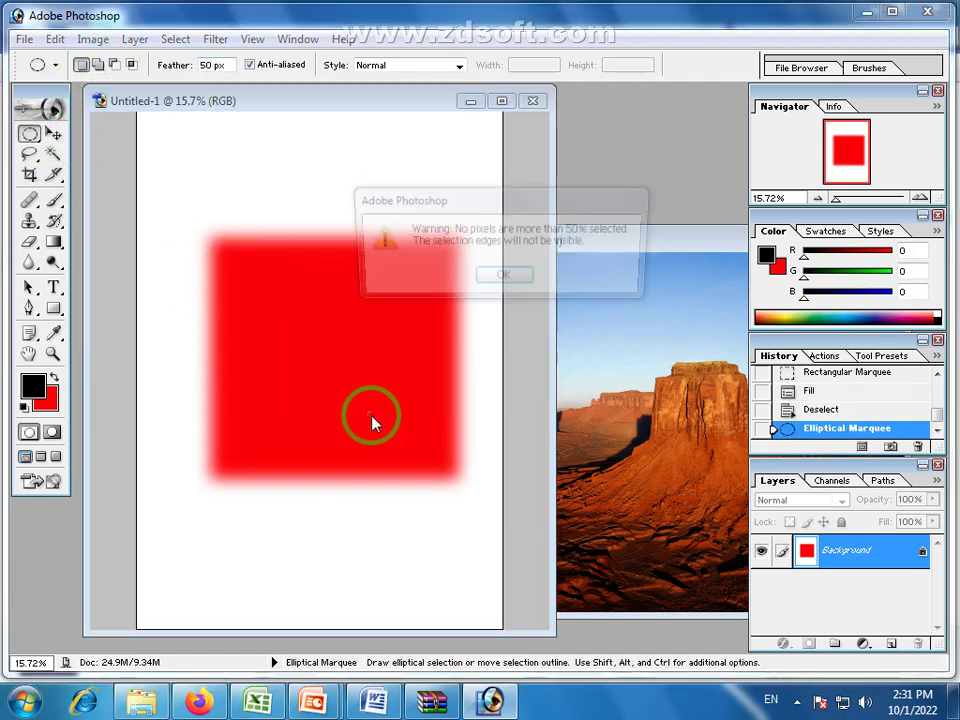
{"action": "left_click", "coordinate": [503, 278]}
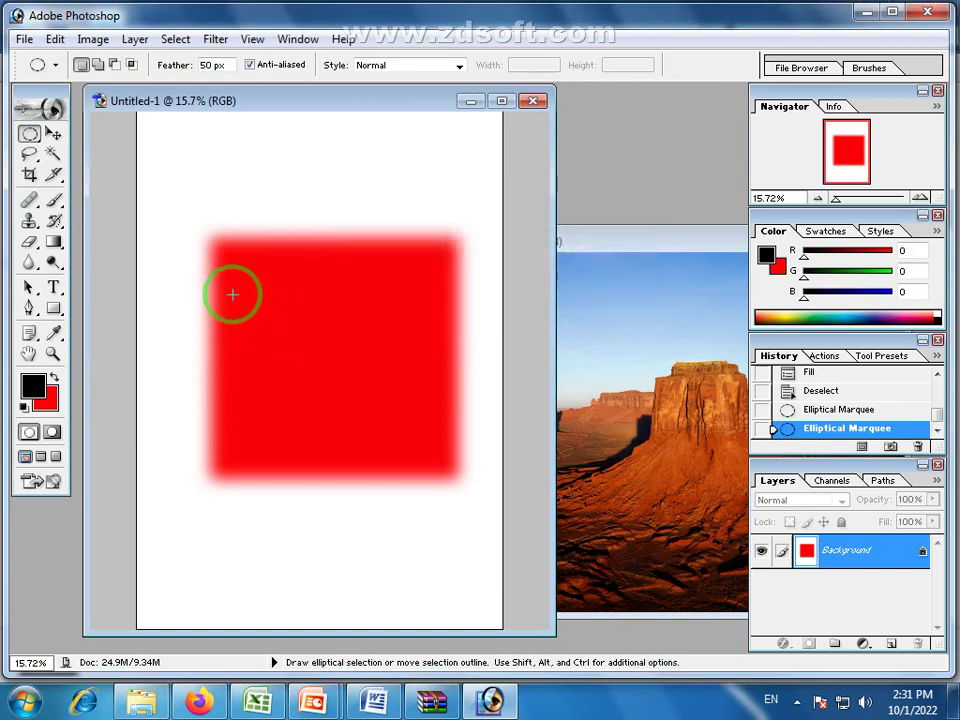
{"action": "mouse_move", "coordinate": [369, 403]}
{"action": "left_mouse_down"}
{"action": "mouse_move", "coordinate": [419, 442]}
{"action": "mouse_move", "coordinate": [396, 428]}
{"action": "left_mouse_up"}
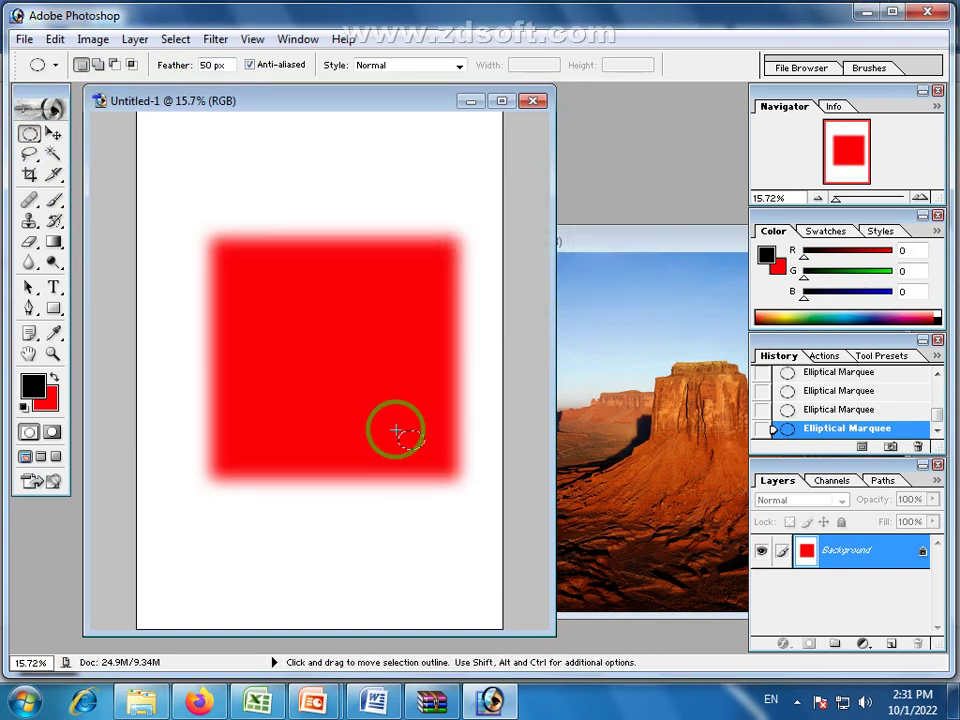
- Draw a roughly circular selection with a 50 px feather inside the red square, fill it with the black foreground color, and deselect
{"action": "mouse_move", "coordinate": [254, 281]}
{"action": "left_mouse_down"}
{"action": "mouse_move", "coordinate": [395, 414]}
{"action": "mouse_move", "coordinate": [414, 450]}
{"action": "left_mouse_up"}
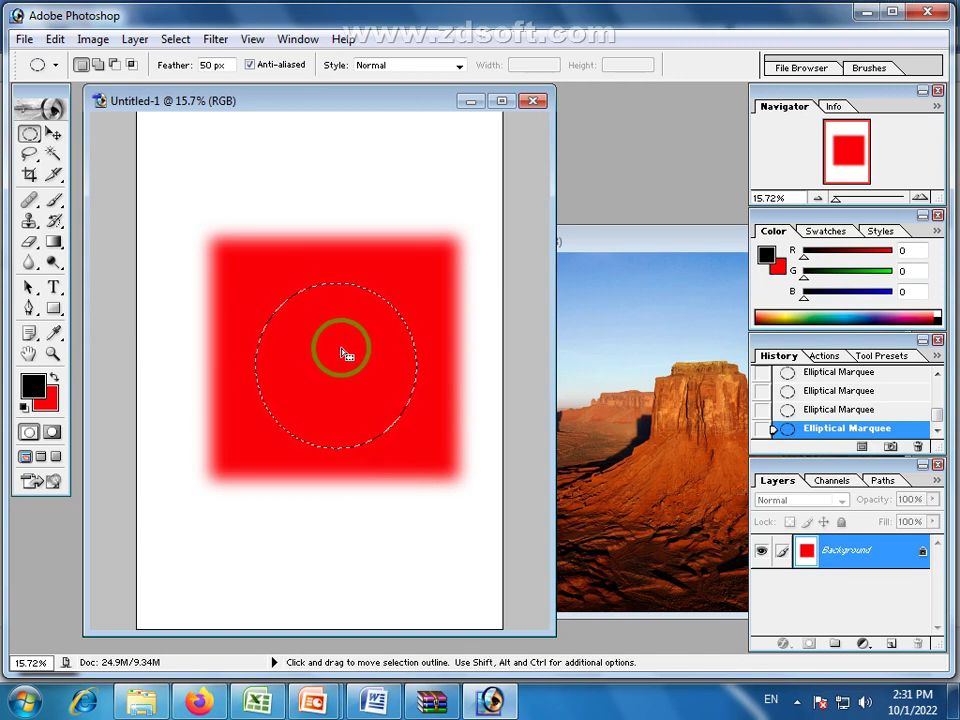
{"action": "key", "text": "alt+BackSpace"}
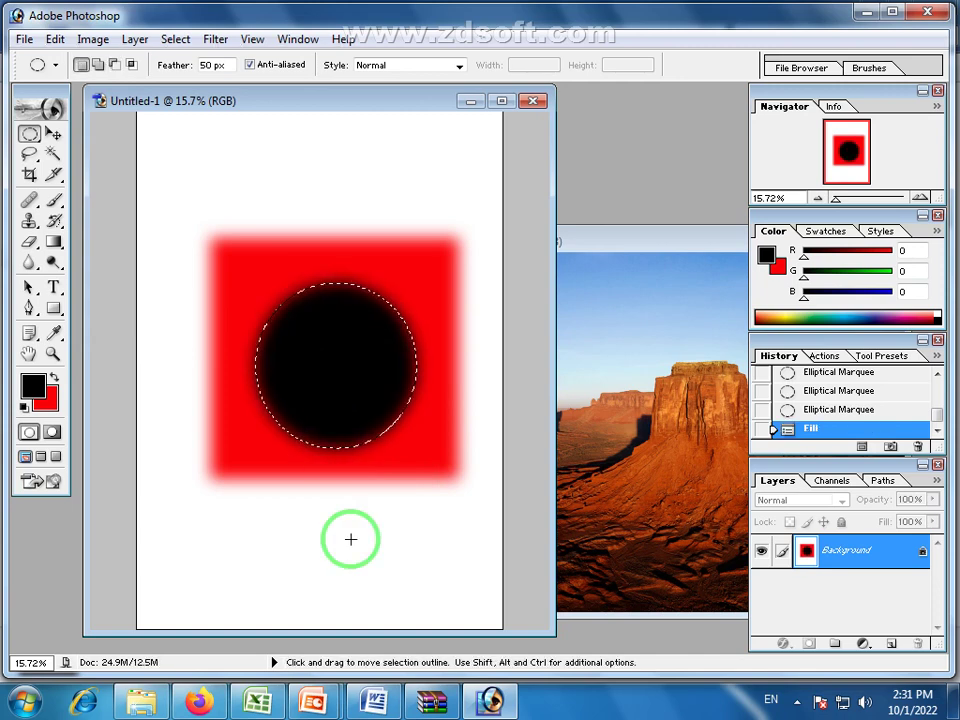
{"action": "left_click", "coordinate": [289, 381]}
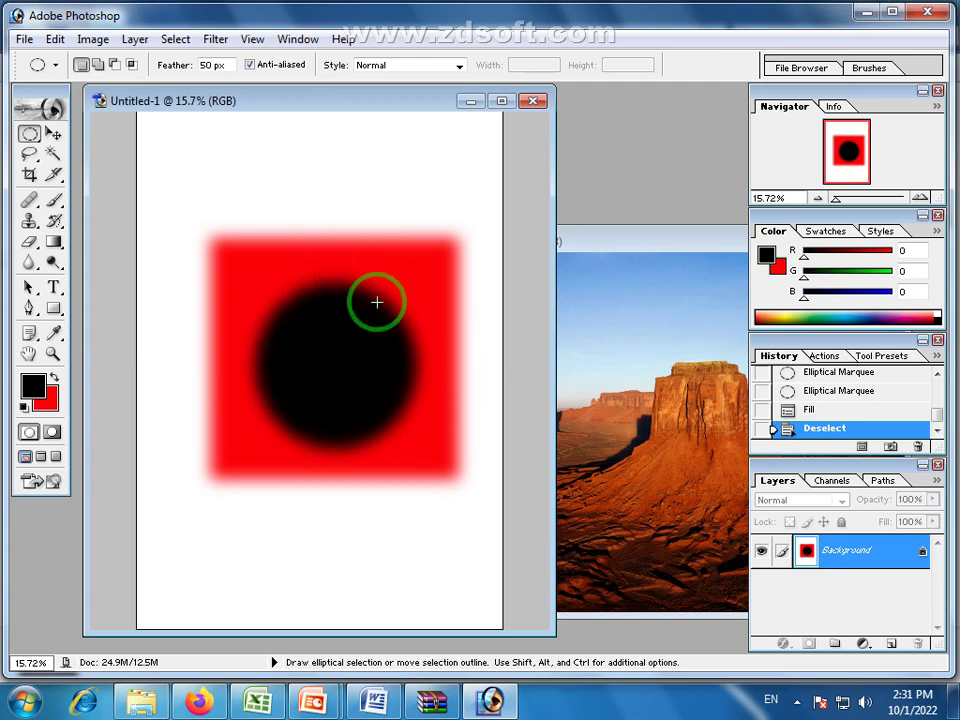
- Revert the document to its initial New history state and switch to the Rectangular Marquee Tool
{"action": "scroll", "coordinate": [810, 390], "scroll_direction": "up", "scroll_amount": 6}
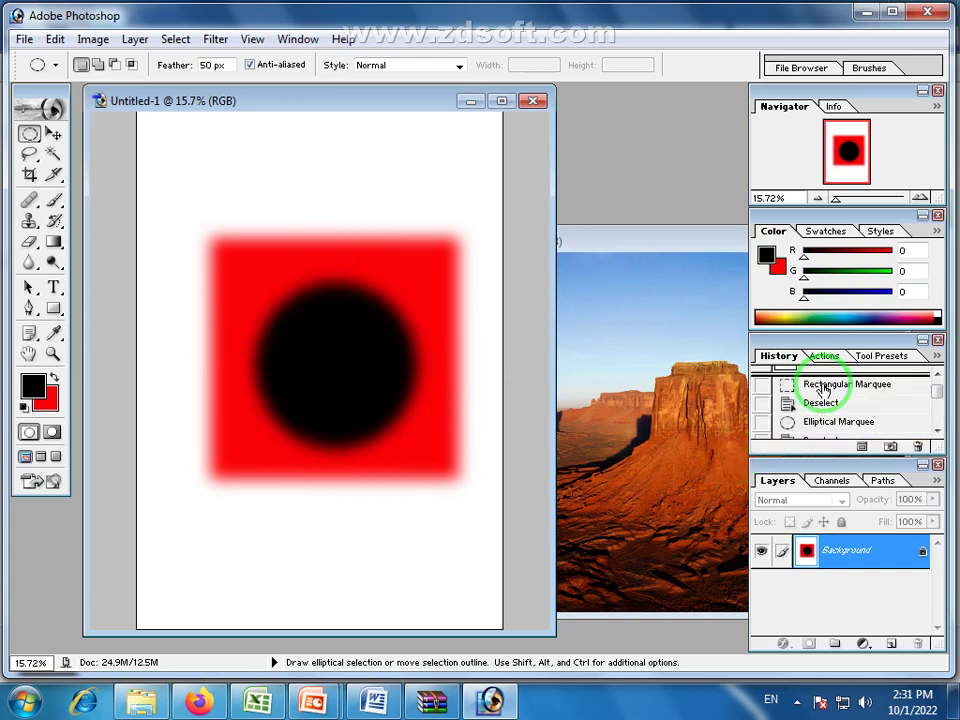
{"action": "left_click", "coordinate": [812, 381]}
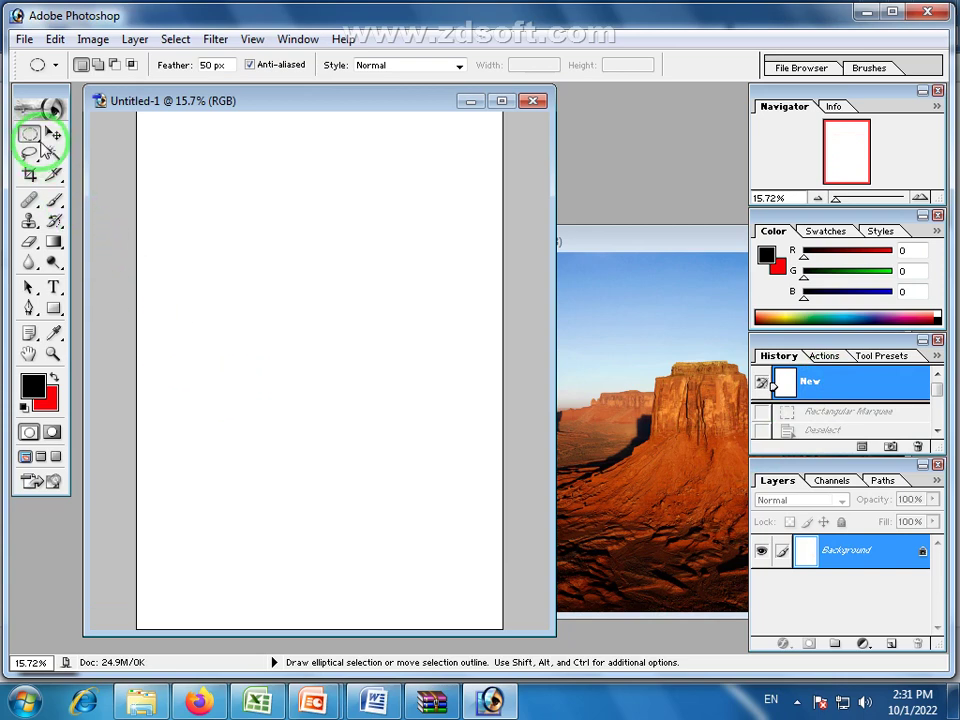
{"action": "left_click_drag", "start_coordinate": [30, 133], "coordinate": [70, 132]}
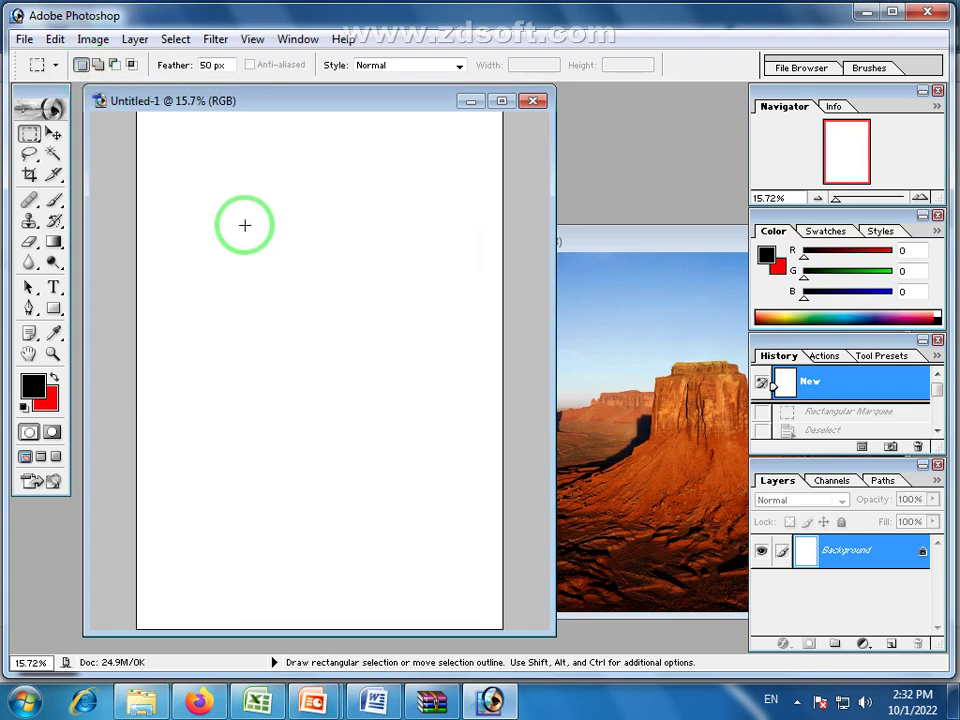
- Draw a rectangular selection above mid-page and extend it with several overlapping rectangles in Add to selection mode
{"action": "left_click_drag", "start_coordinate": [302, 290], "coordinate": [394, 371]}
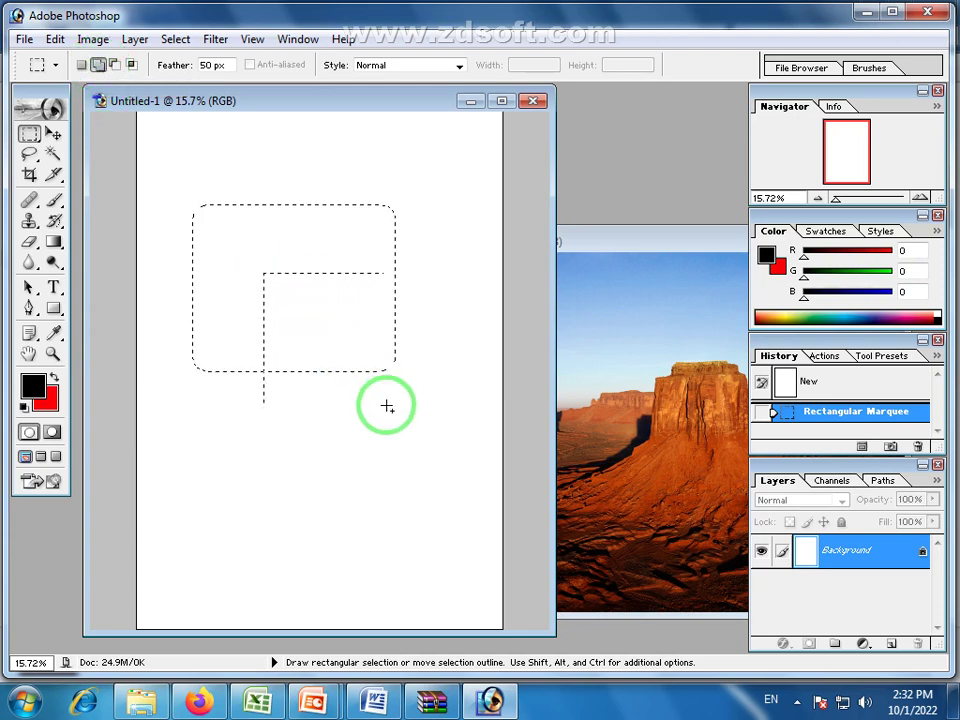
{"action": "left_click_drag", "start_coordinate": [387, 406], "coordinate": [458, 467]}
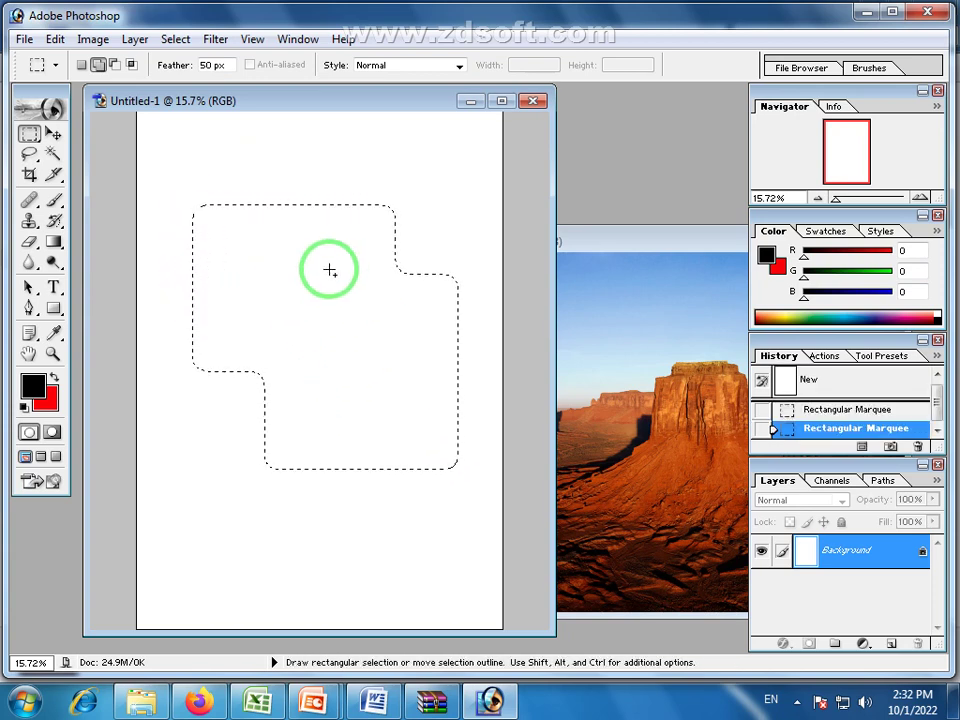
{"action": "left_click_drag", "start_coordinate": [191, 444], "coordinate": [372, 546]}
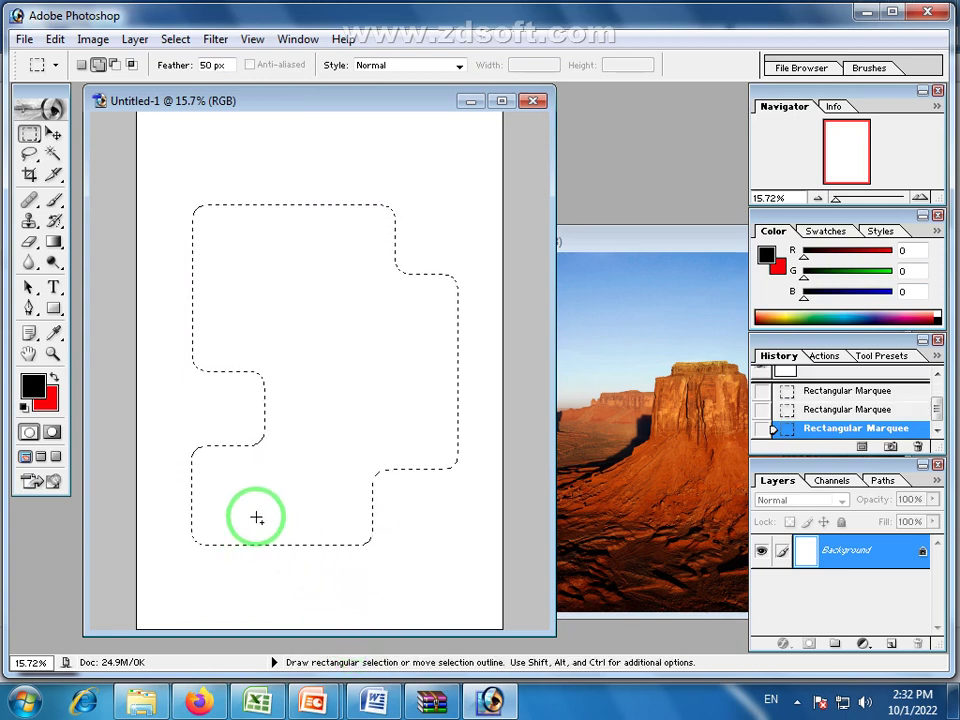
{"action": "left_click_drag", "start_coordinate": [257, 514], "coordinate": [449, 590]}
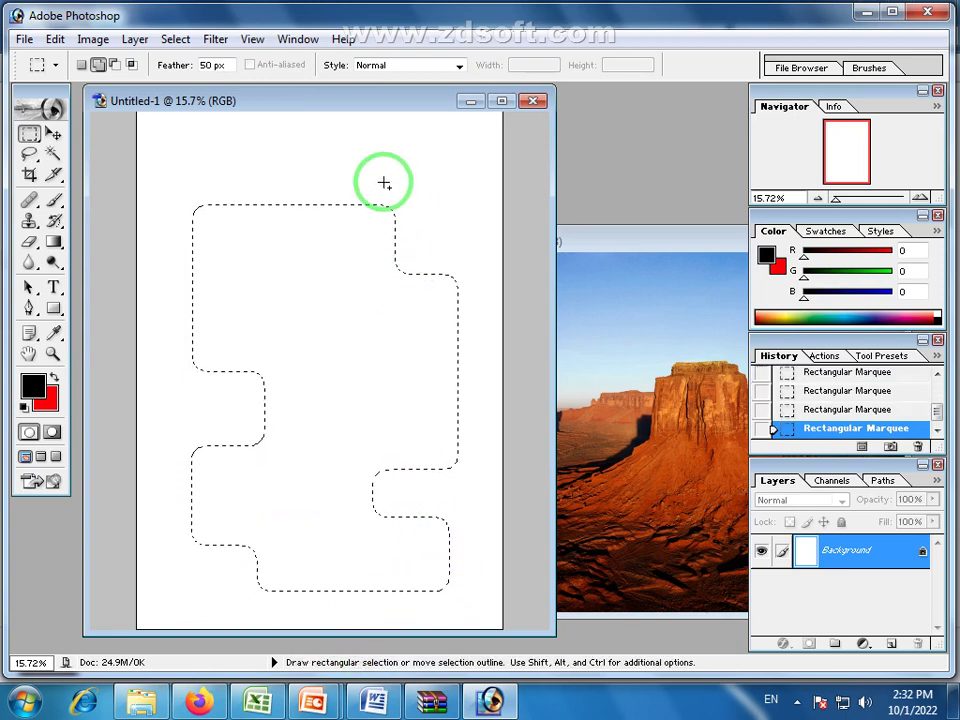
{"action": "left_click_drag", "start_coordinate": [349, 252], "coordinate": [360, 258]}
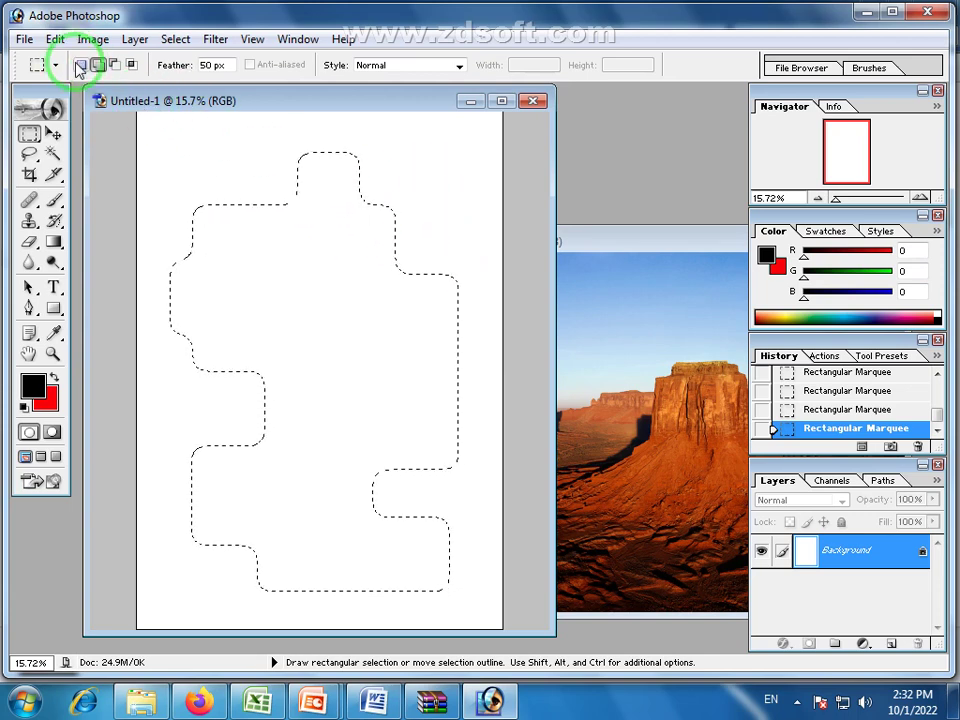
- Return to New selection mode, fill the combined stepped selection with the red background color, and deselect it
{"action": "left_click", "coordinate": [354, 177]}
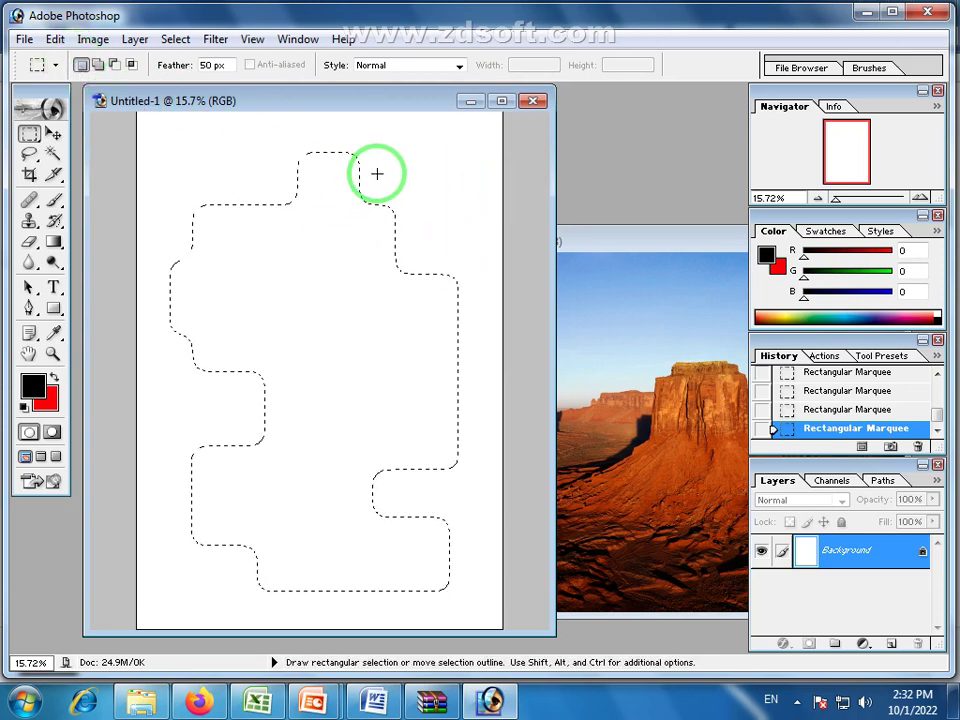
{"action": "key", "text": "ctrl+BackSpace"}
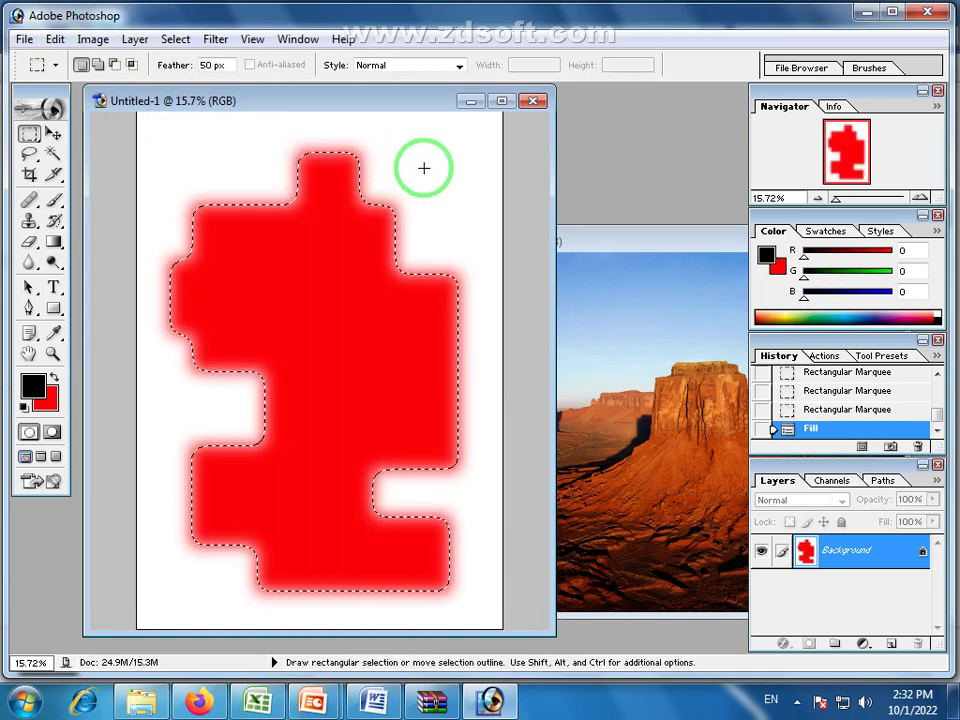
{"action": "key", "text": "ctrl+d"}
- Revert the document to its initial New history state and draw a rectangular selection above mid-page
{"action": "scroll", "coordinate": [800, 400], "scroll_direction": "up", "scroll_amount": 3}
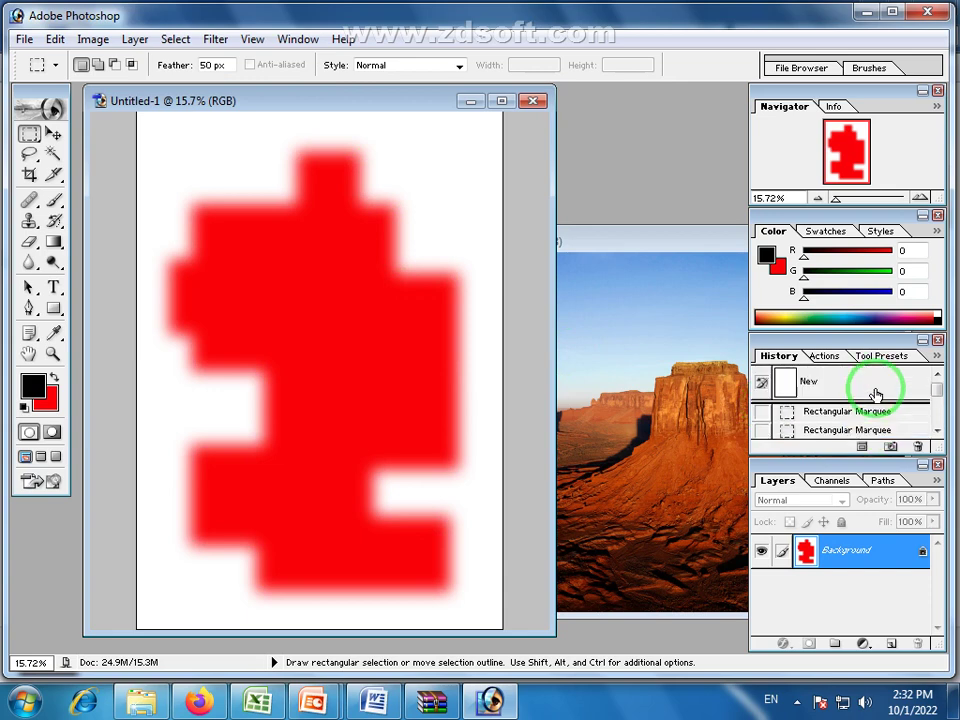
{"action": "left_click", "coordinate": [810, 381]}
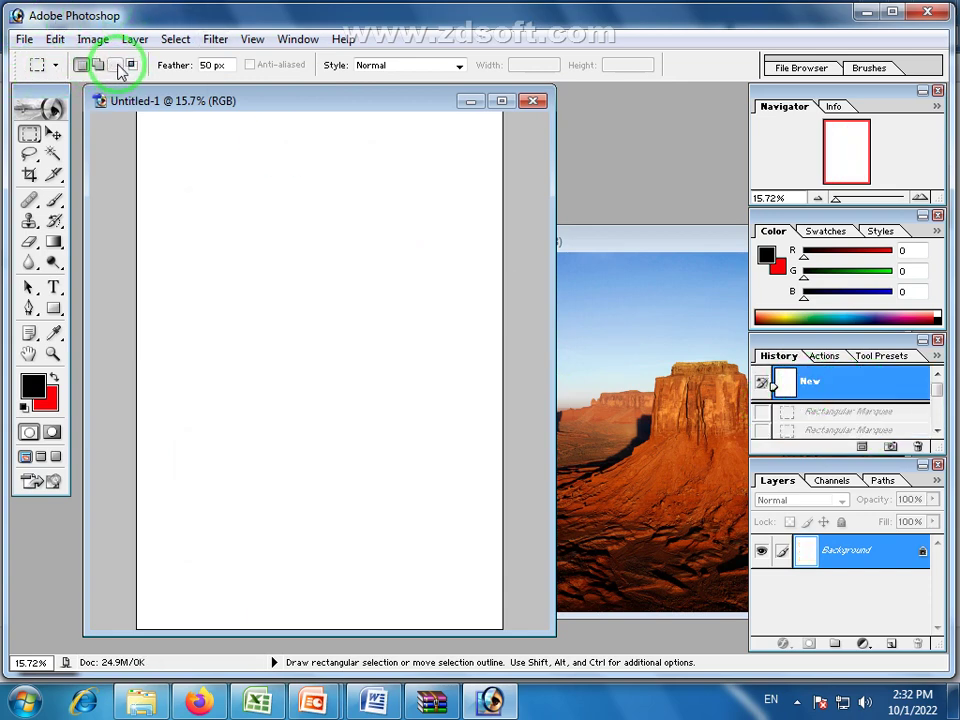
{"action": "left_click_drag", "start_coordinate": [216, 212], "coordinate": [391, 373]}
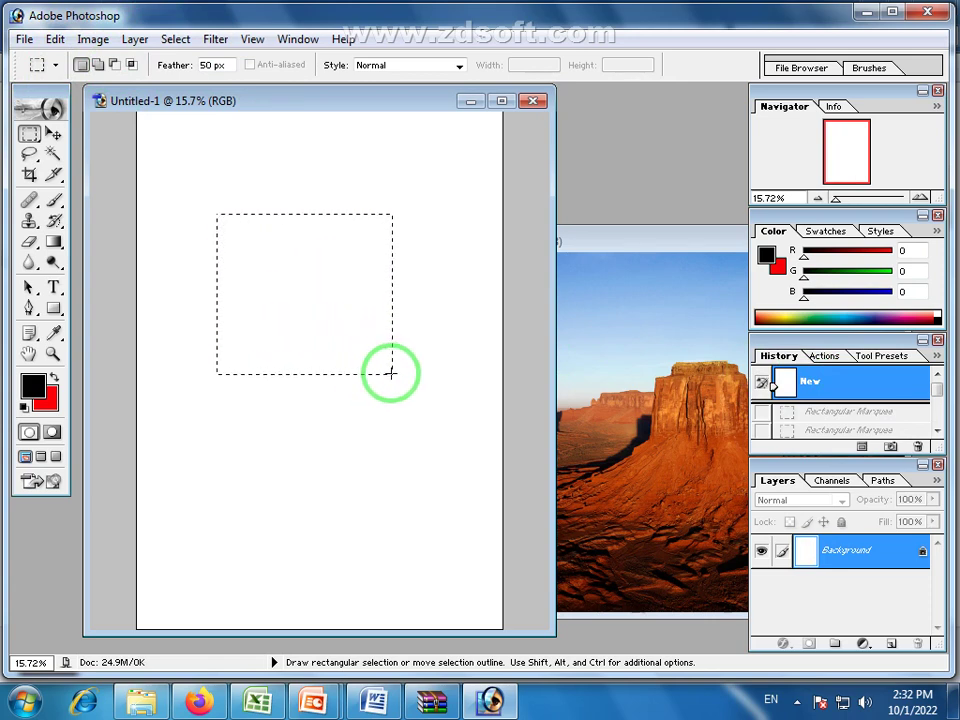
- Subtract overlapping rectangles from the selection's lower-right, upper-left and top areas in Subtract from selection mode, and deselect
{"action": "left_click", "coordinate": [115, 64]}
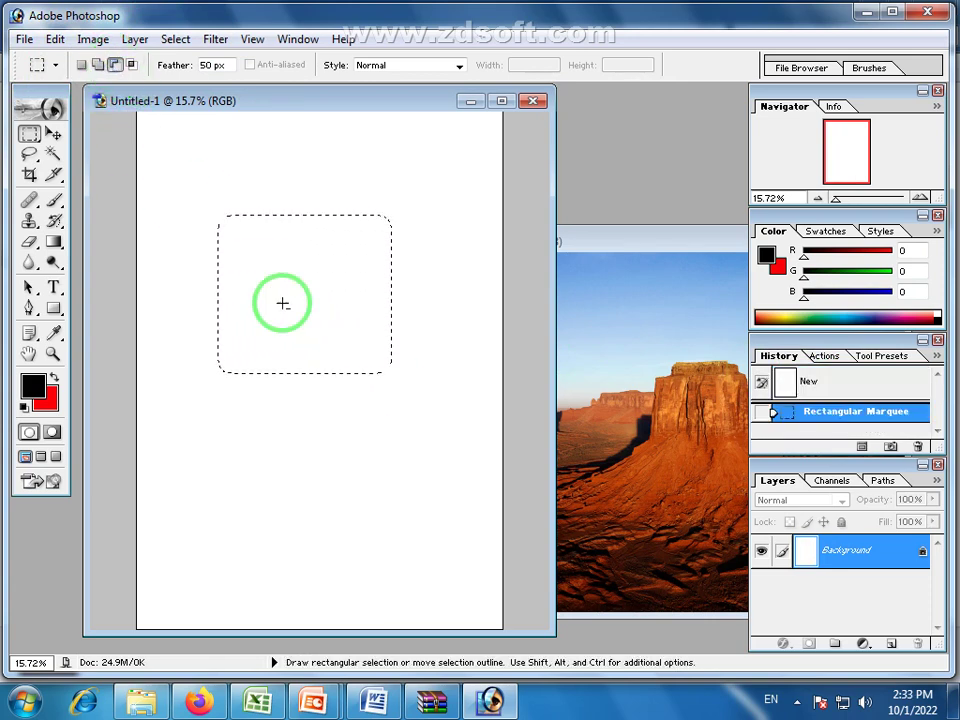
{"action": "left_click_drag", "start_coordinate": [372, 393], "coordinate": [444, 479]}
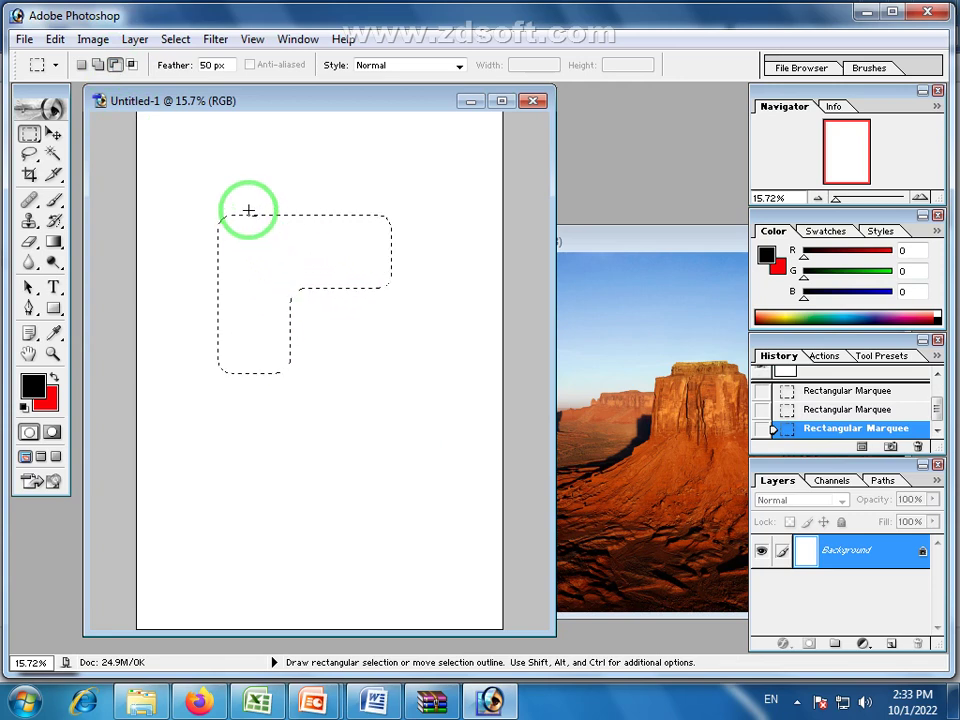
{"action": "left_click_drag", "start_coordinate": [243, 187], "coordinate": [179, 322]}
{"action": "left_click_drag", "start_coordinate": [228, 245], "coordinate": [384, 180]}
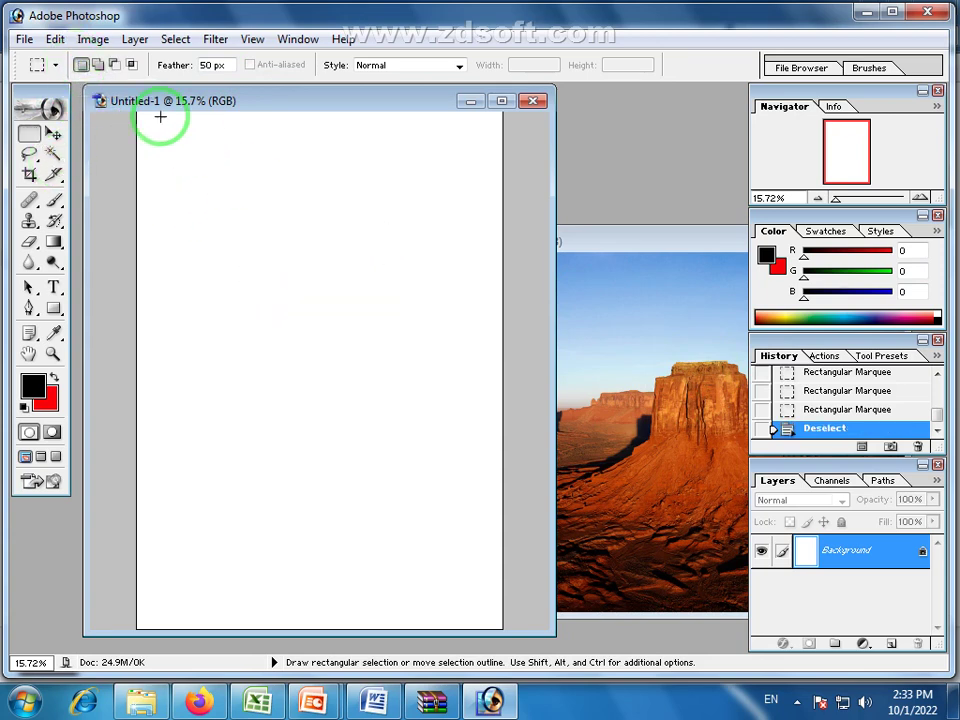
- Draw a wide rectangular selection above mid-page and intersect it with a taller rectangle overlapping its lower part
{"action": "left_click_drag", "start_coordinate": [202, 228], "coordinate": [395, 388]}
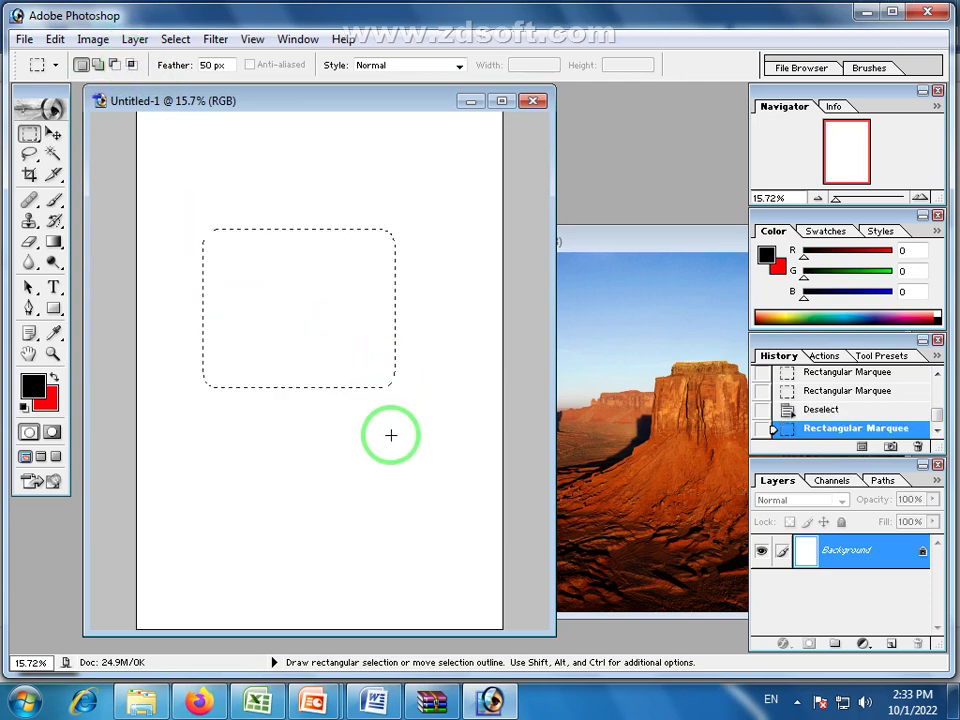
{"action": "left_click", "coordinate": [131, 64]}
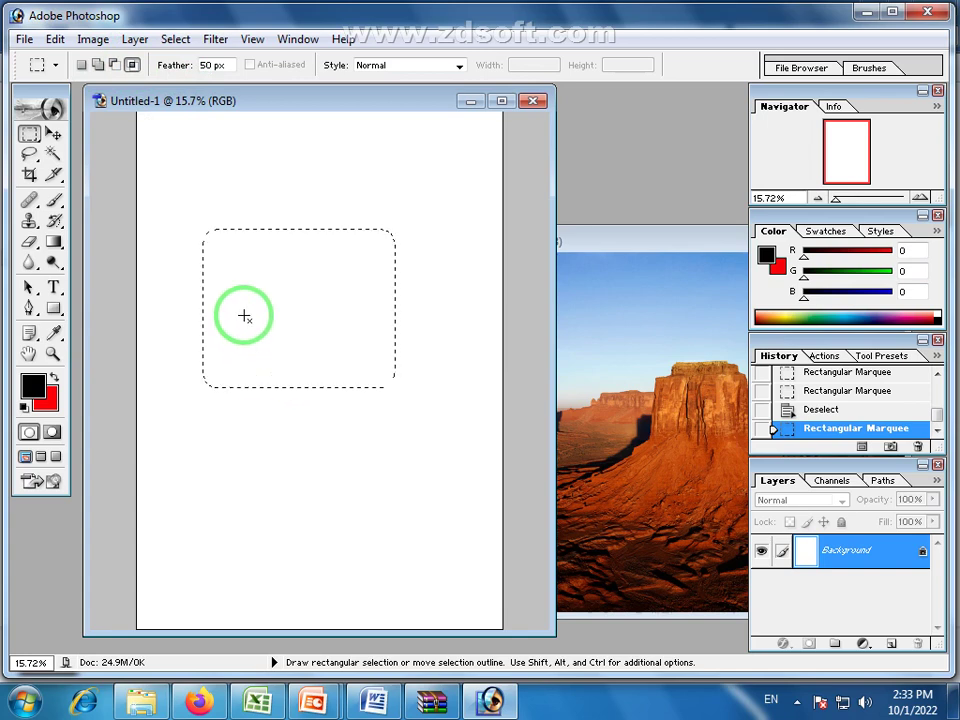
{"action": "left_click_drag", "start_coordinate": [245, 317], "coordinate": [360, 537]}
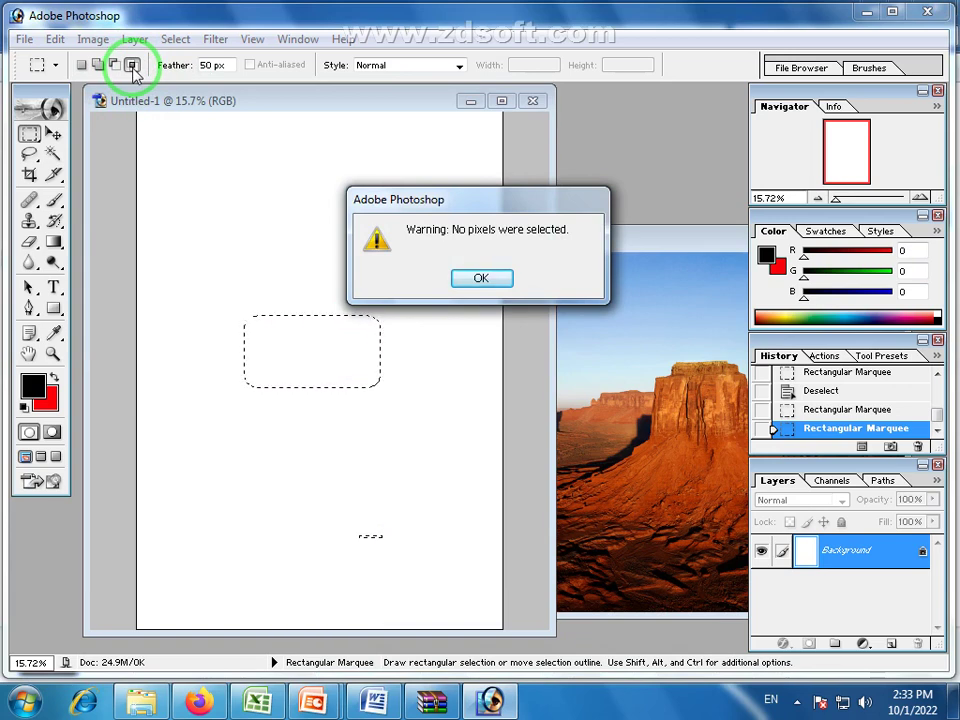
- Dismiss the empty-selection warning, bring the Desert.jpg window to the front and reposition it over the blank document
{"action": "left_click", "coordinate": [480, 278]}
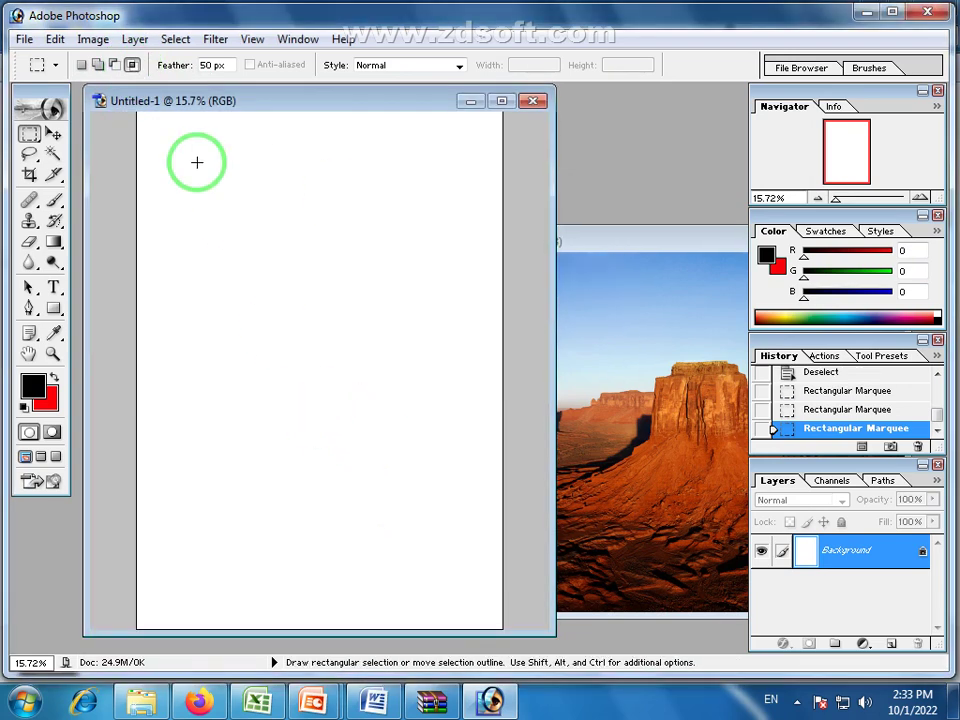
{"action": "left_click", "coordinate": [37, 138]}
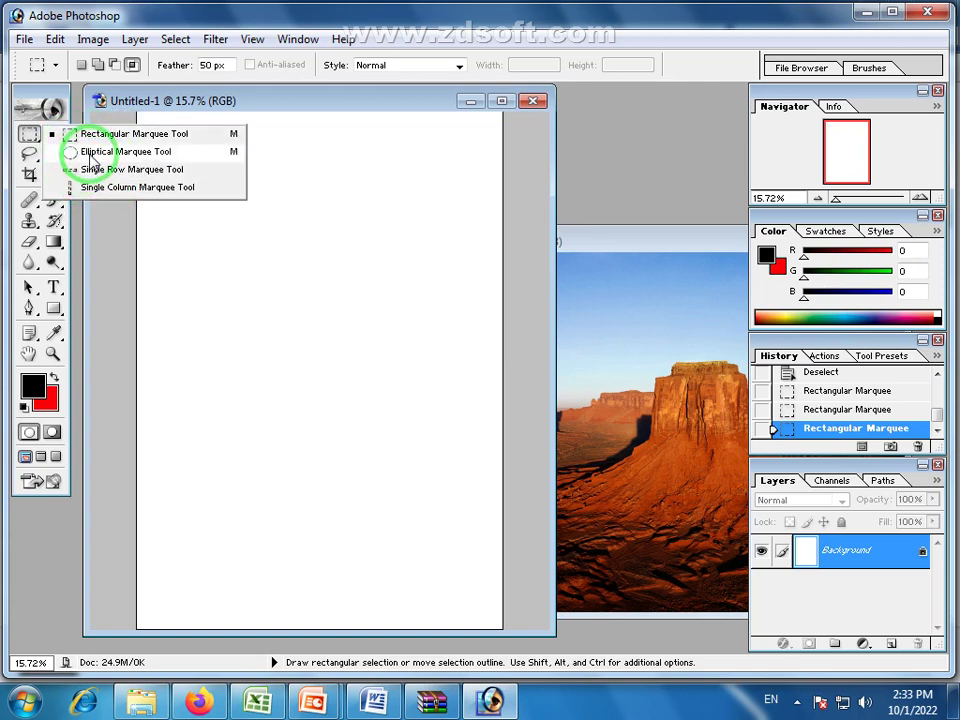
{"action": "left_click", "coordinate": [192, 102]}
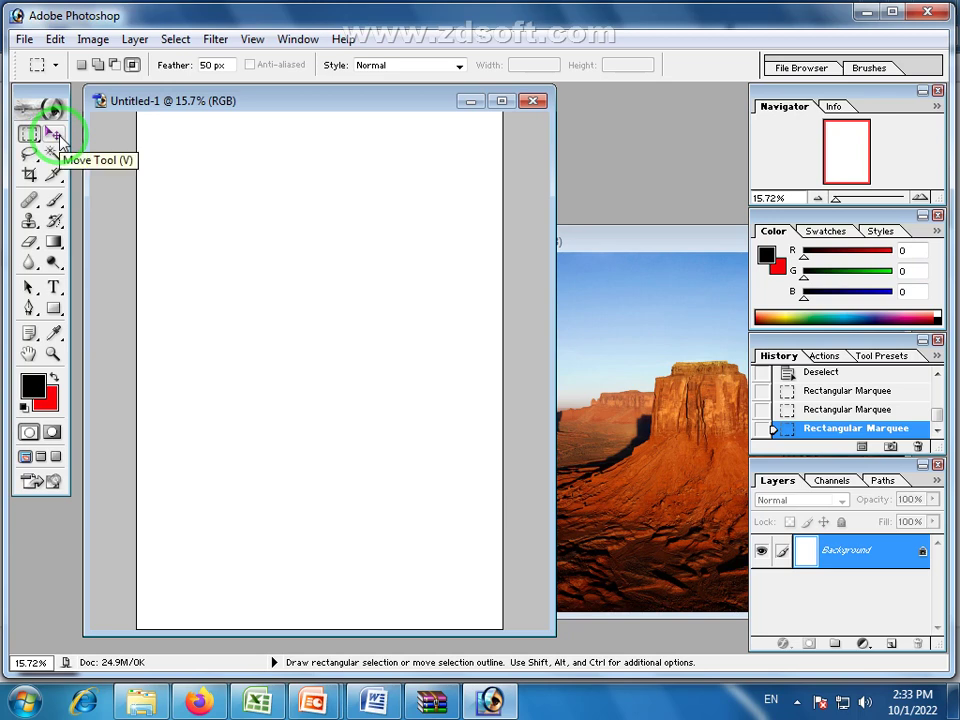
{"action": "double_click", "coordinate": [635, 243]}
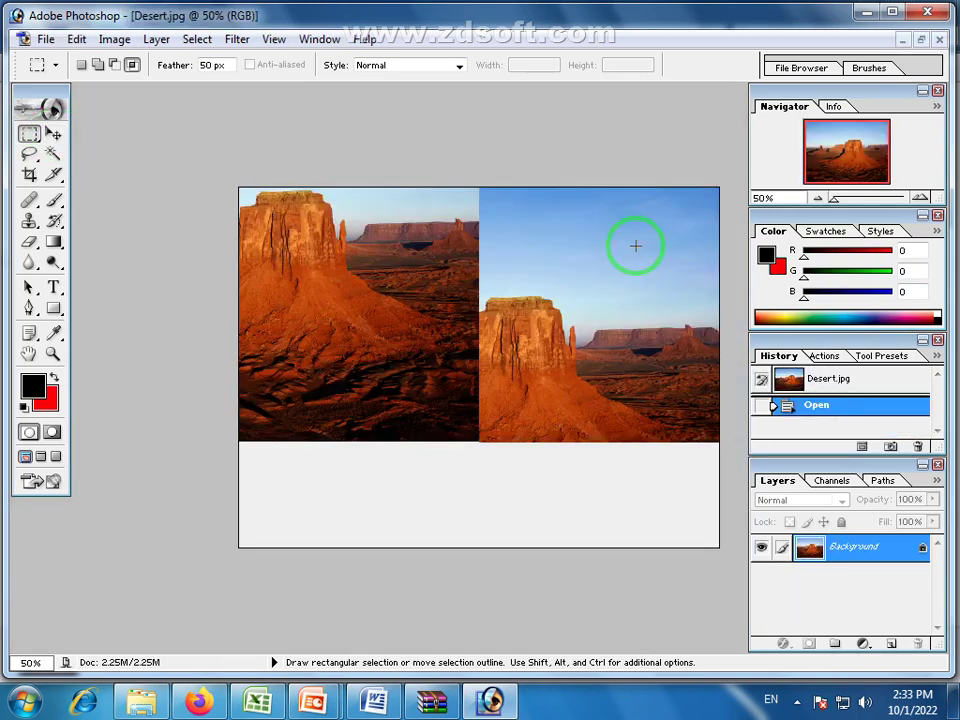
{"action": "left_click", "coordinate": [924, 40]}
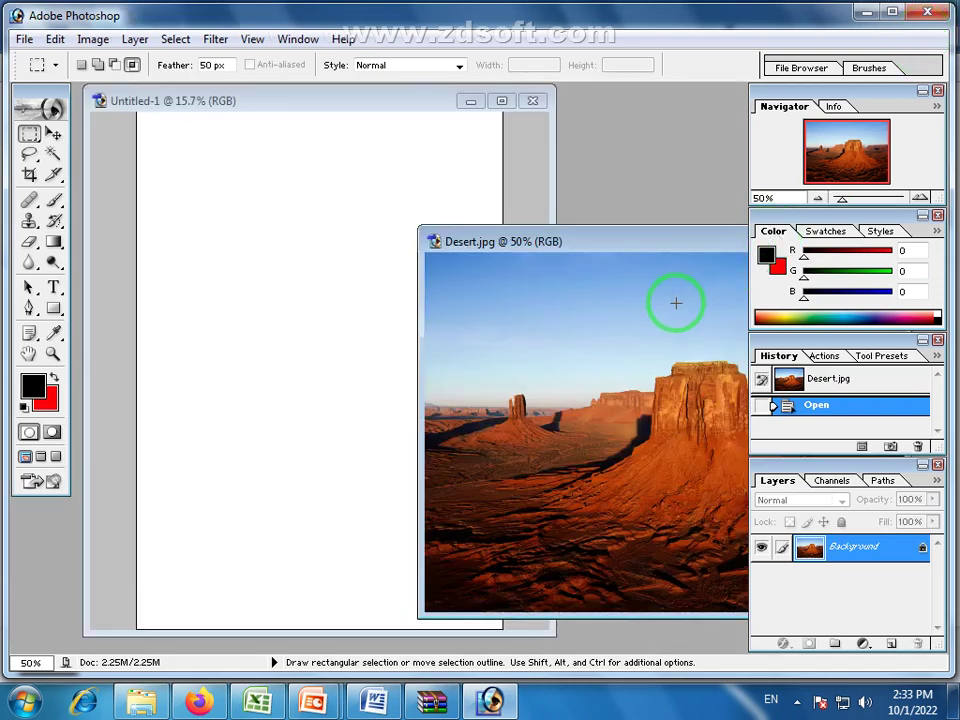
{"action": "left_click_drag", "start_coordinate": [686, 248], "coordinate": [593, 224]}
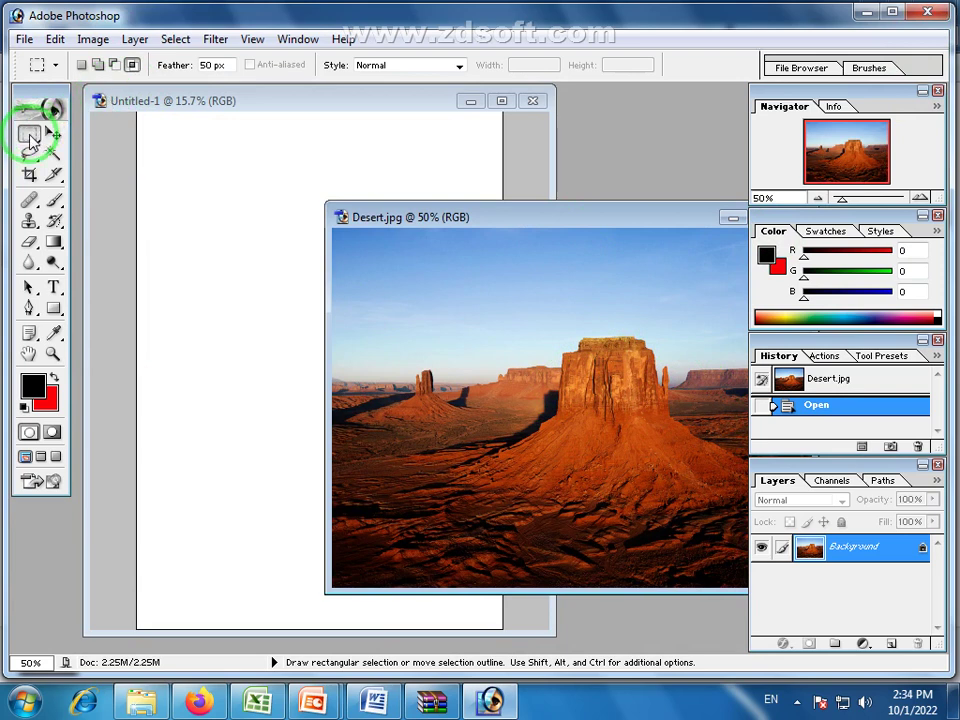
- Set the marquee feather to 0 px and switch to the Elliptical Marquee Tool for Desert.jpg
{"action": "left_click", "coordinate": [205, 65]}
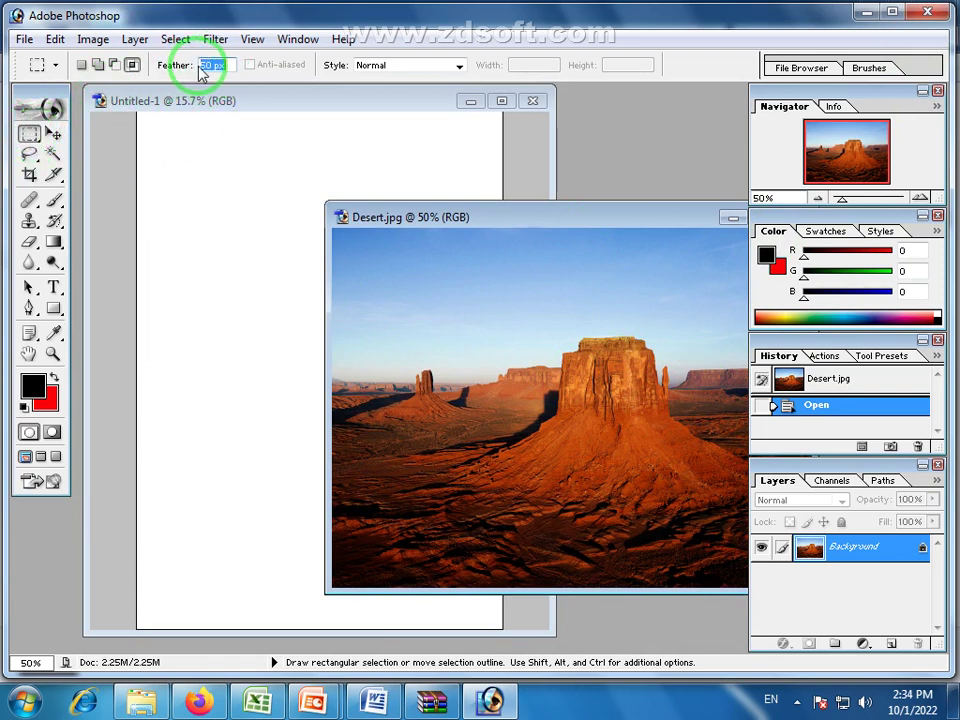
{"action": "left_click", "coordinate": [298, 105]}
{"action": "left_click", "coordinate": [565, 217]}
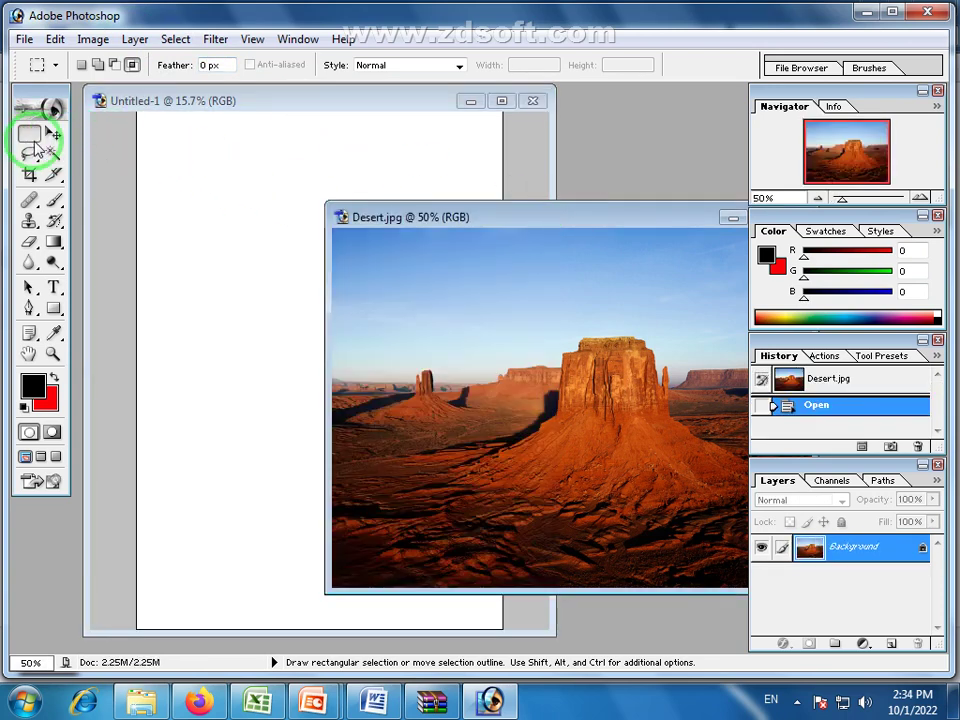
{"action": "left_click_drag", "start_coordinate": [30, 134], "coordinate": [97, 157]}
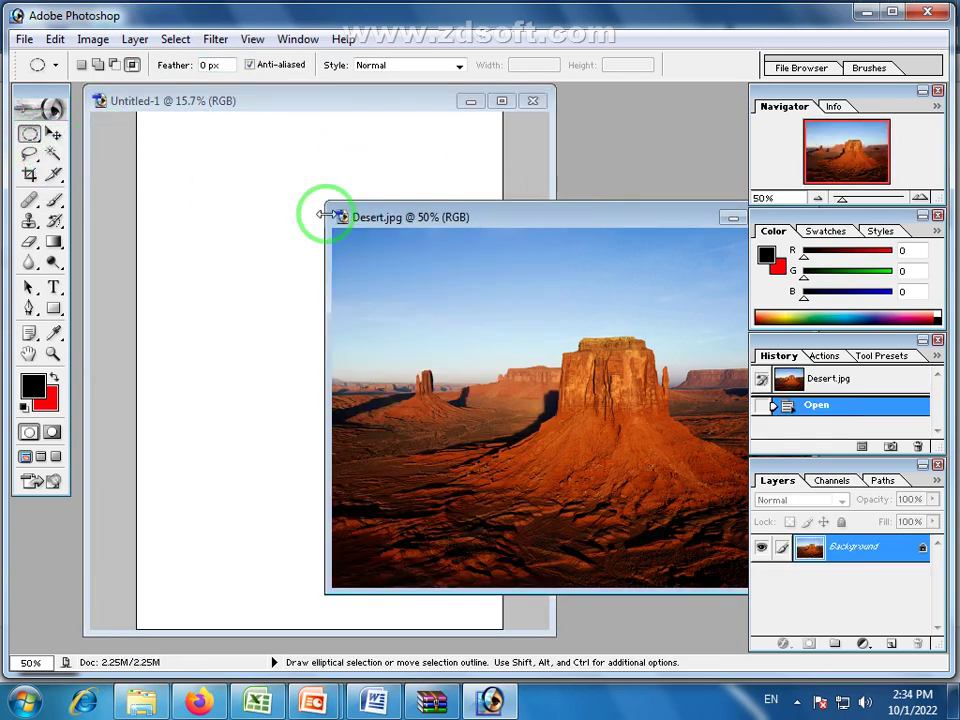
{"action": "left_click_drag", "start_coordinate": [484, 224], "coordinate": [398, 229]}
- Try to select the central butte in Desert.jpg with elliptical selections in Intersect with selection mode
{"action": "left_click_drag", "start_coordinate": [436, 277], "coordinate": [543, 408]}
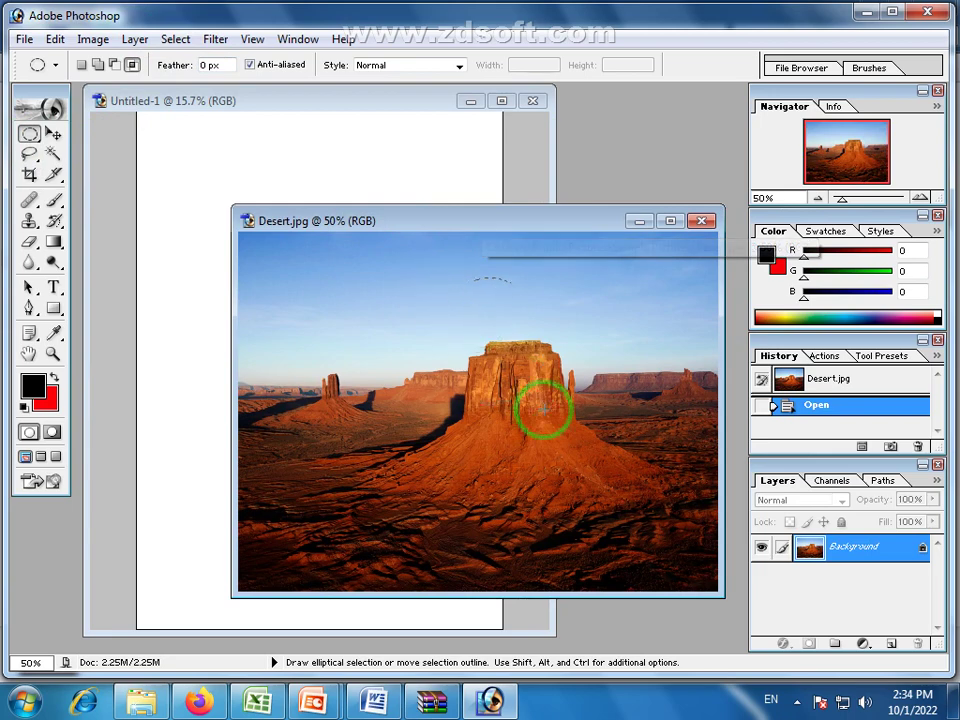
{"action": "left_click_drag", "start_coordinate": [616, 500], "coordinate": [620, 502]}
{"action": "left_click", "coordinate": [620, 503]}
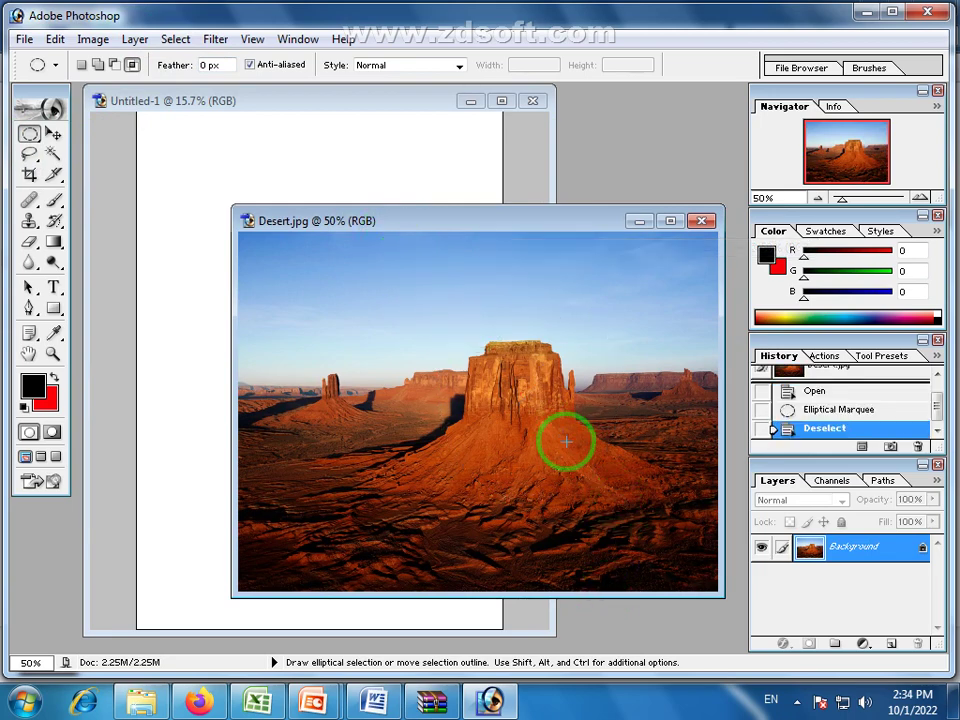
{"action": "left_click_drag", "start_coordinate": [562, 425], "coordinate": [578, 438]}
{"action": "left_click_drag", "start_coordinate": [611, 480], "coordinate": [555, 428]}
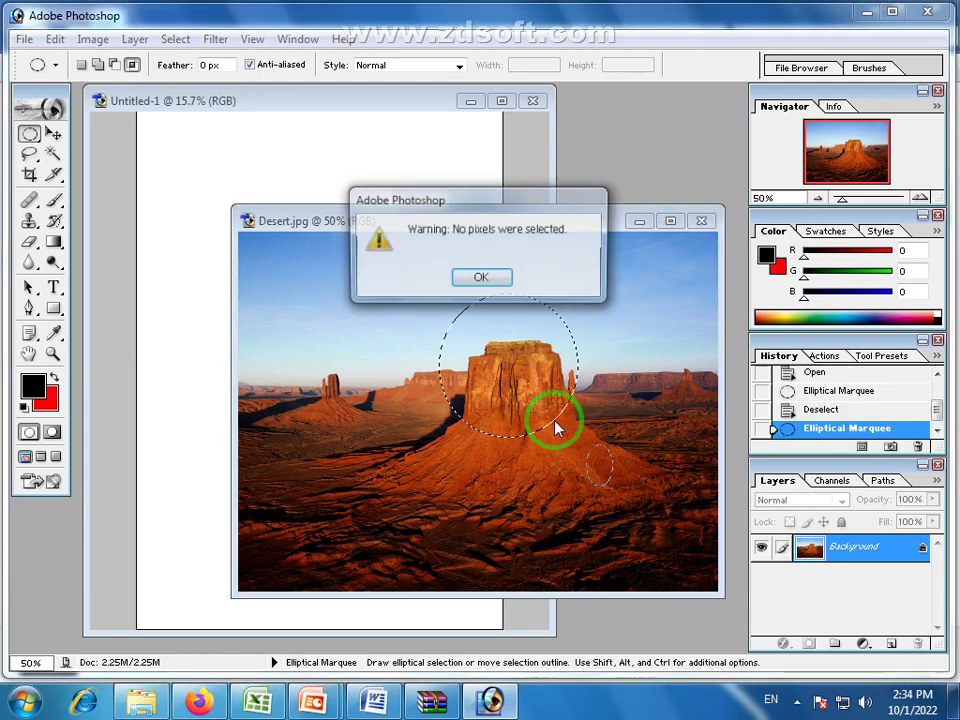
{"action": "left_click", "coordinate": [502, 274]}
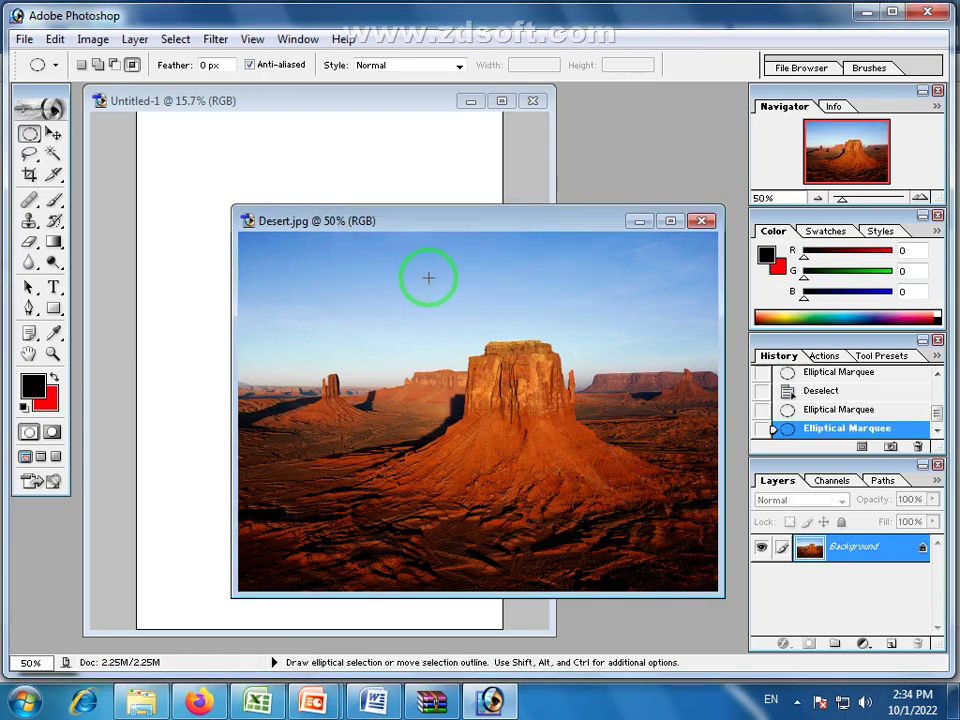
- Draw an elliptical selection around the central butte in Desert.jpg and copy it into Untitled-1 with the Move Tool
{"action": "left_click_drag", "start_coordinate": [418, 278], "coordinate": [620, 493]}
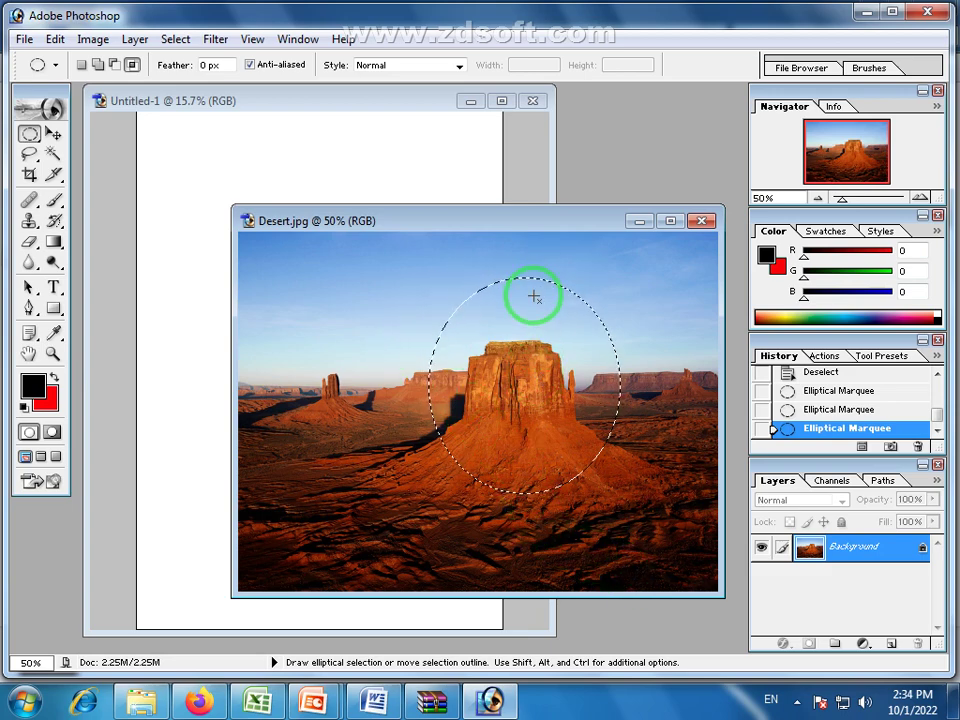
{"action": "left_click", "coordinate": [53, 135]}
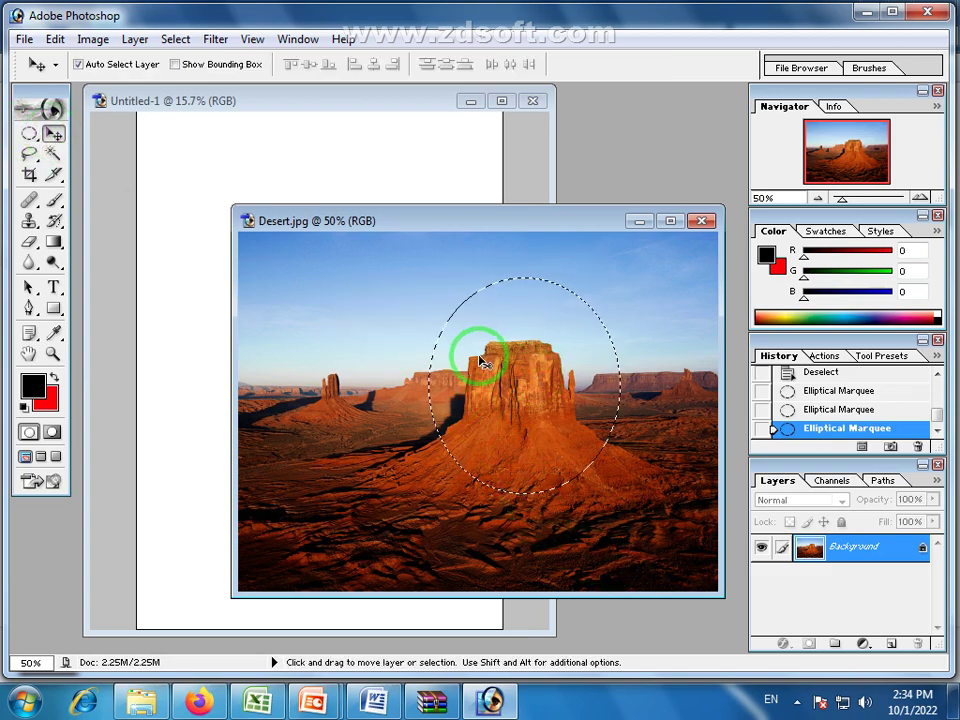
{"action": "left_click_drag", "start_coordinate": [480, 356], "coordinate": [228, 292]}
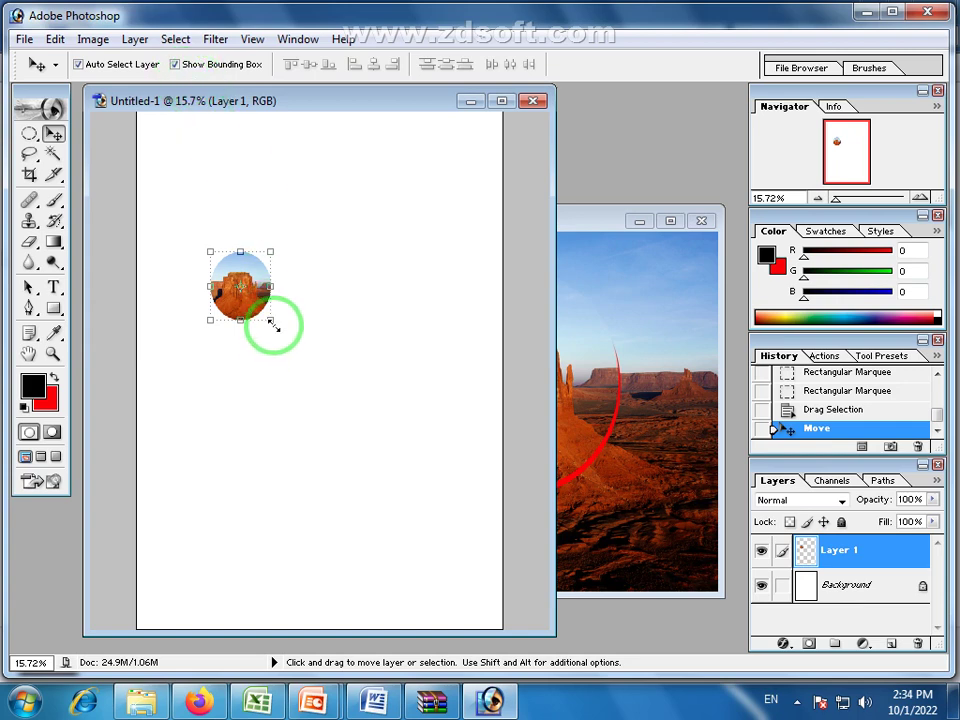
- Scale the elliptical butte image to about 402% width and 386% height, position it above mid-page, and commit the transform
{"action": "left_click_drag", "start_coordinate": [271, 321], "coordinate": [447, 514]}
{"action": "left_click_drag", "start_coordinate": [361, 458], "coordinate": [320, 363]}
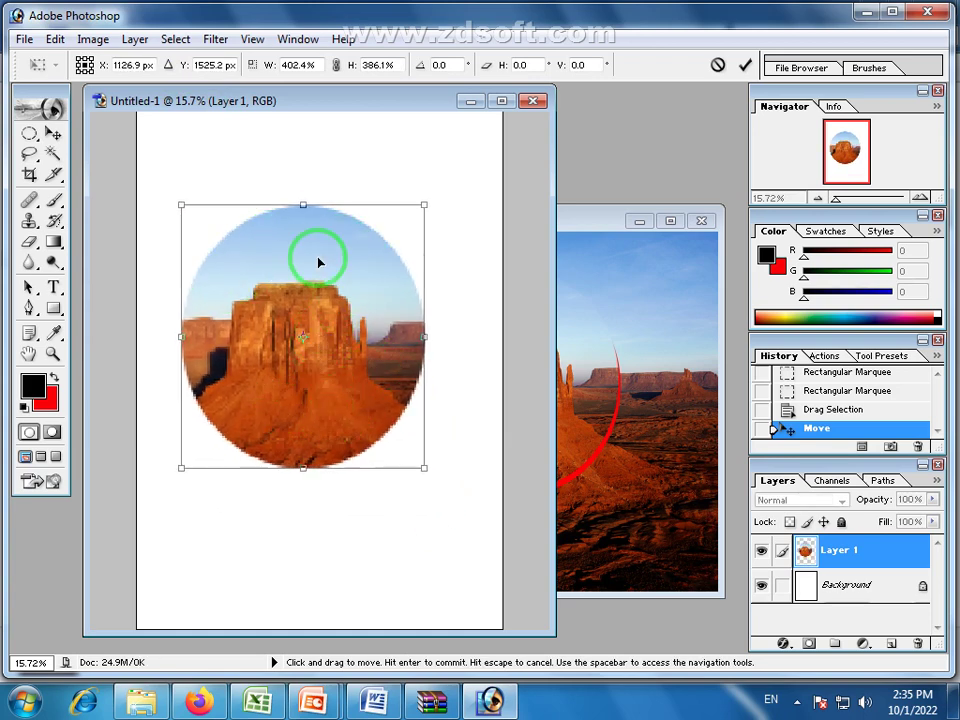
{"action": "key", "text": "Return"}
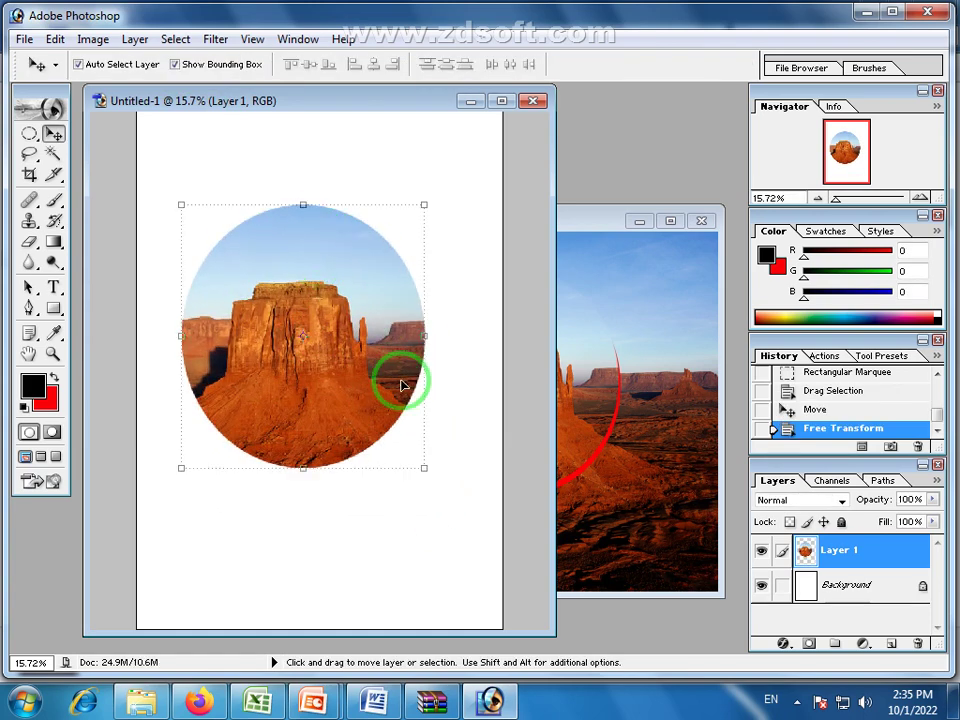
{"action": "left_click", "coordinate": [485, 396]}
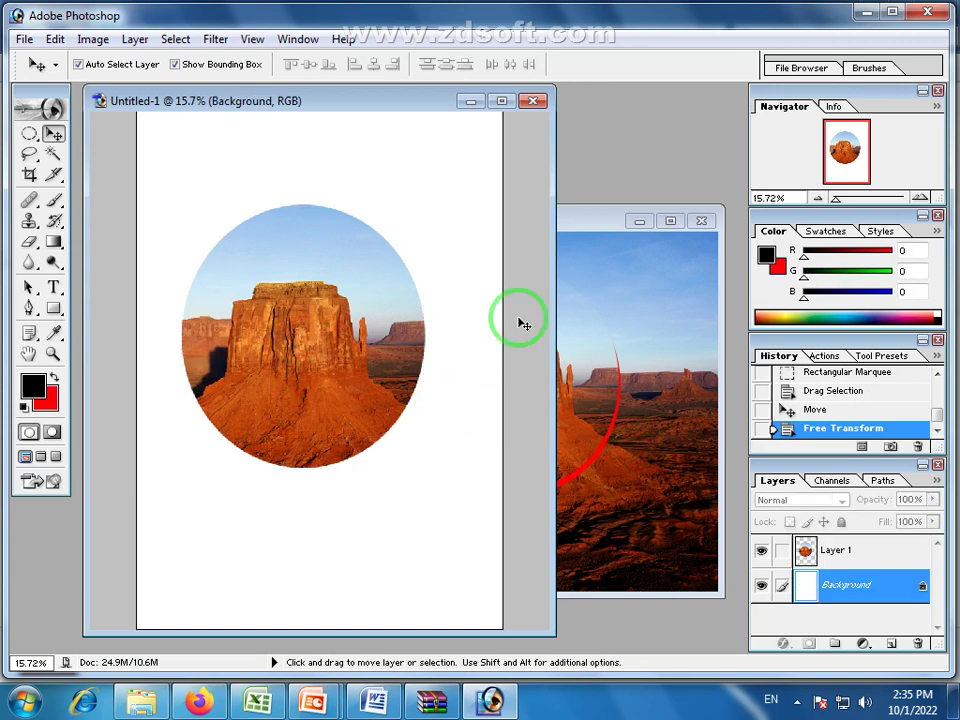
- Set the elliptical marquee feather to 50 px and copy the existing Desert.jpg selection into Untitled-1 above the large butte image
{"action": "left_click", "coordinate": [618, 214]}
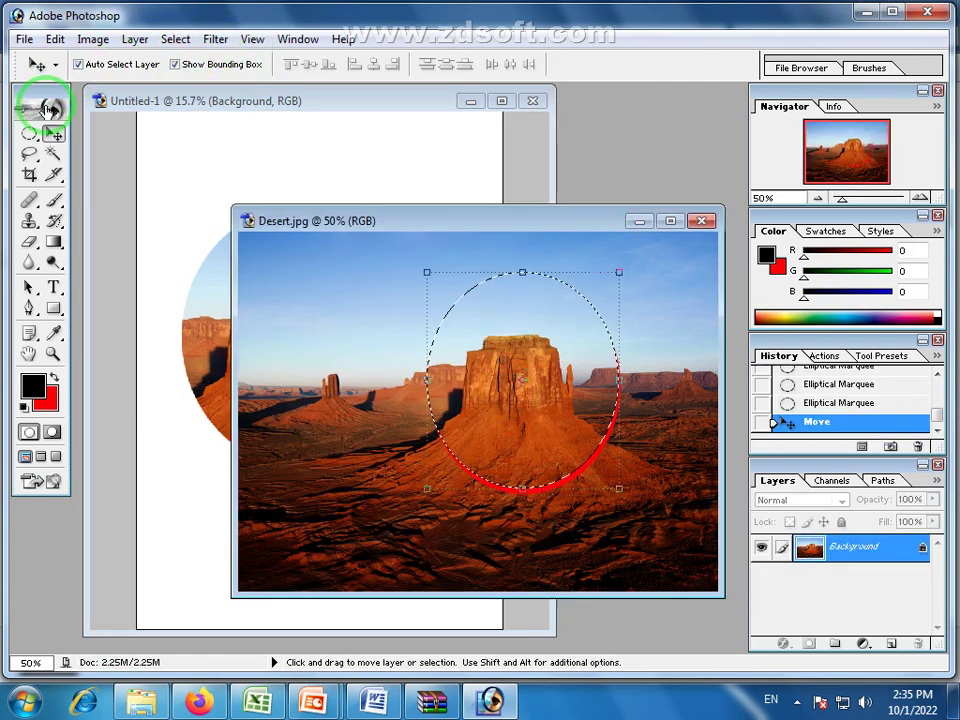
{"action": "left_click", "coordinate": [29, 133]}
{"action": "double_click", "coordinate": [204, 65]}
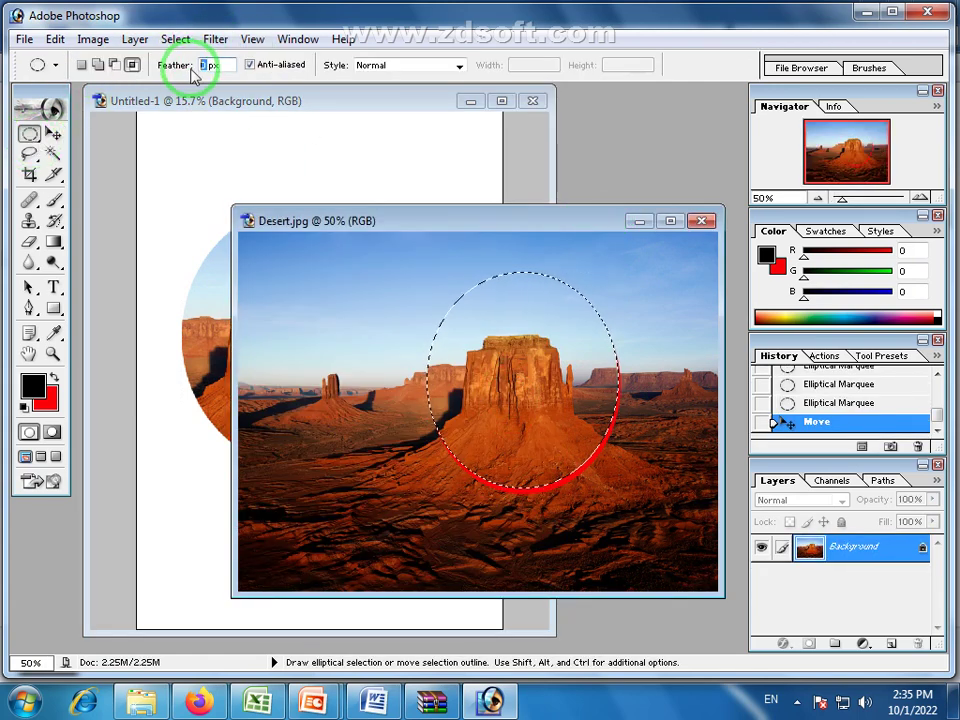
{"action": "type", "text": "50"}
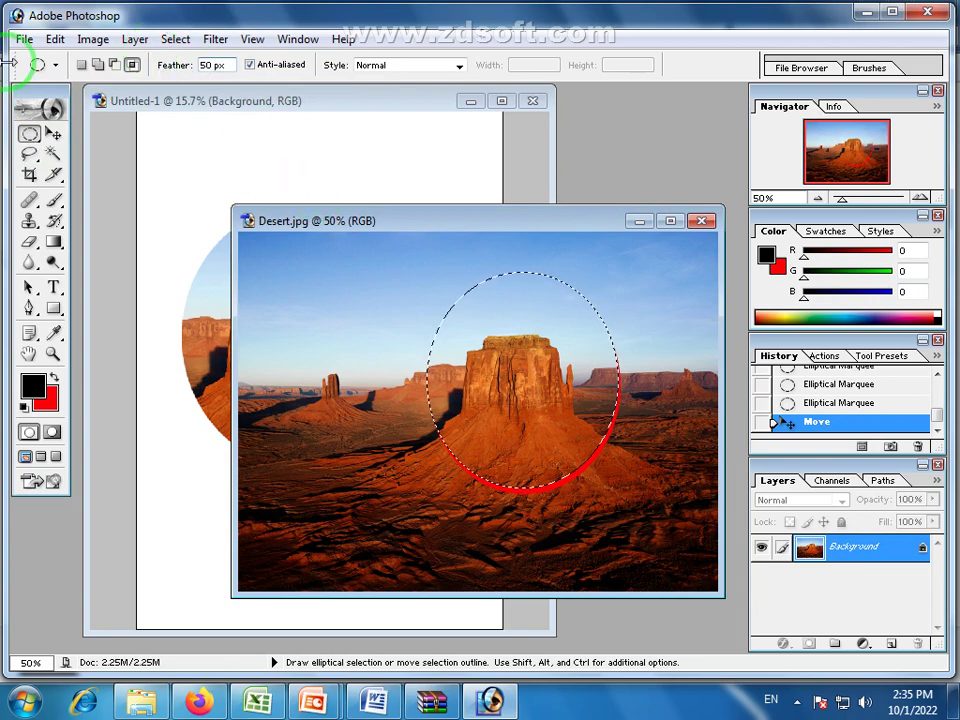
{"action": "left_click", "coordinate": [53, 133]}
{"action": "left_click_drag", "start_coordinate": [525, 390], "coordinate": [332, 182]}
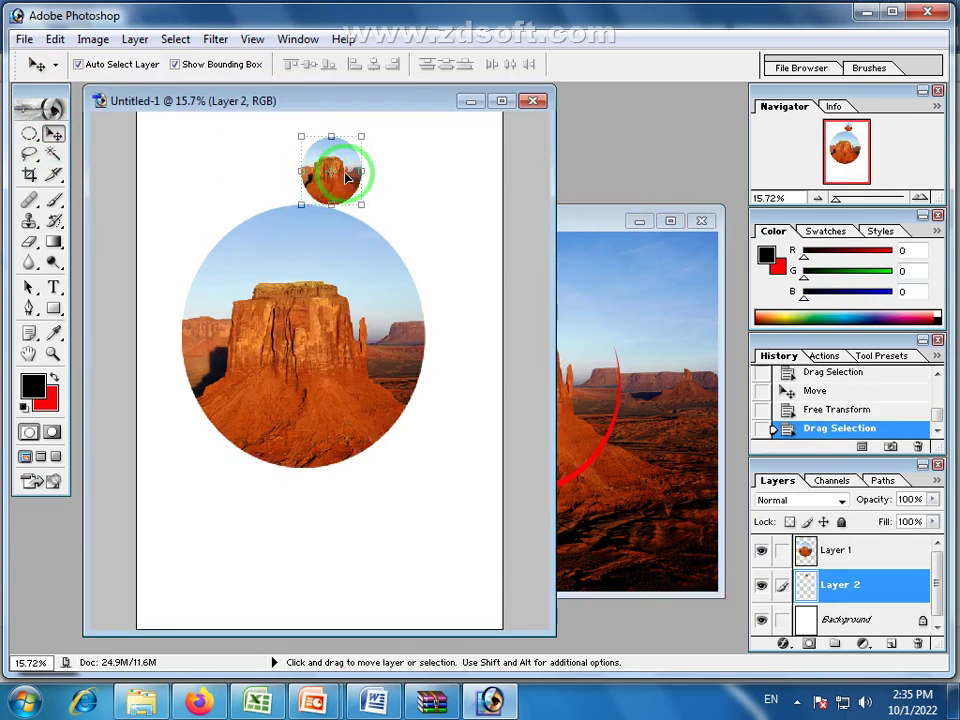
{"action": "key", "text": "ctrl+t"}
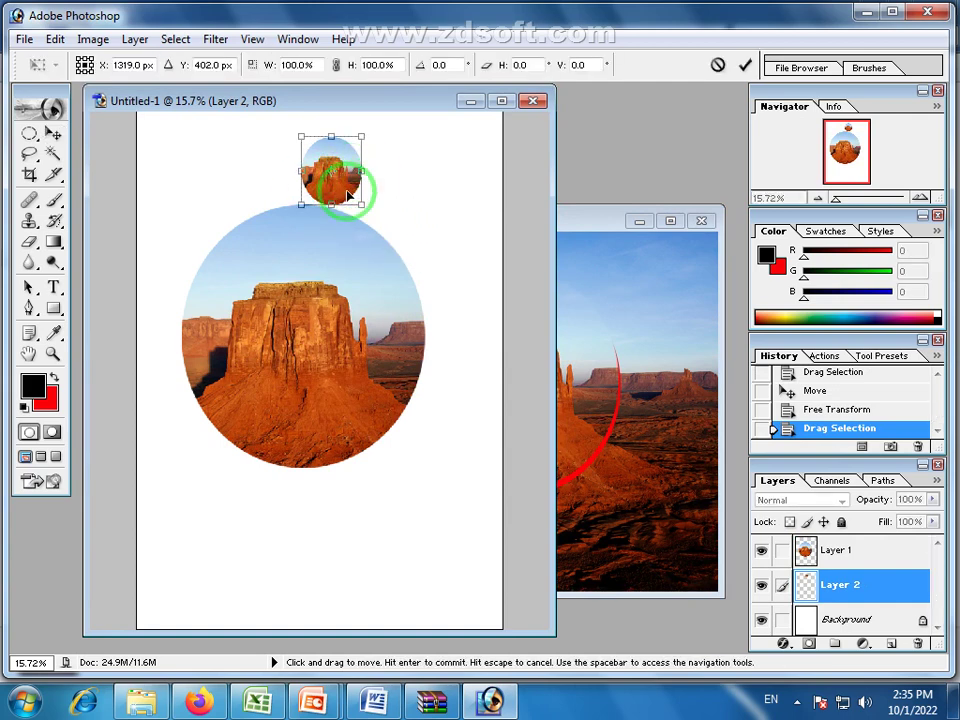
{"action": "key", "text": "Return"}
{"action": "left_click", "coordinate": [447, 156]}
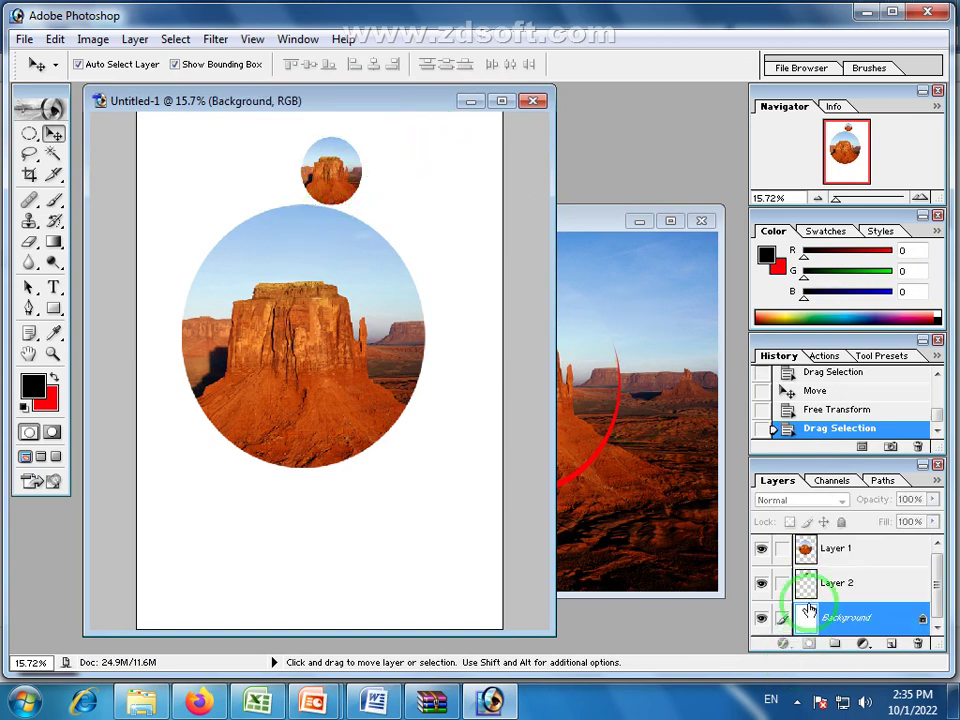
- Delete Layer 1 and Layer 2 from Untitled-1, leaving only the Background layer
{"action": "left_click", "coordinate": [830, 550]}
{"action": "left_click", "coordinate": [917, 643]}
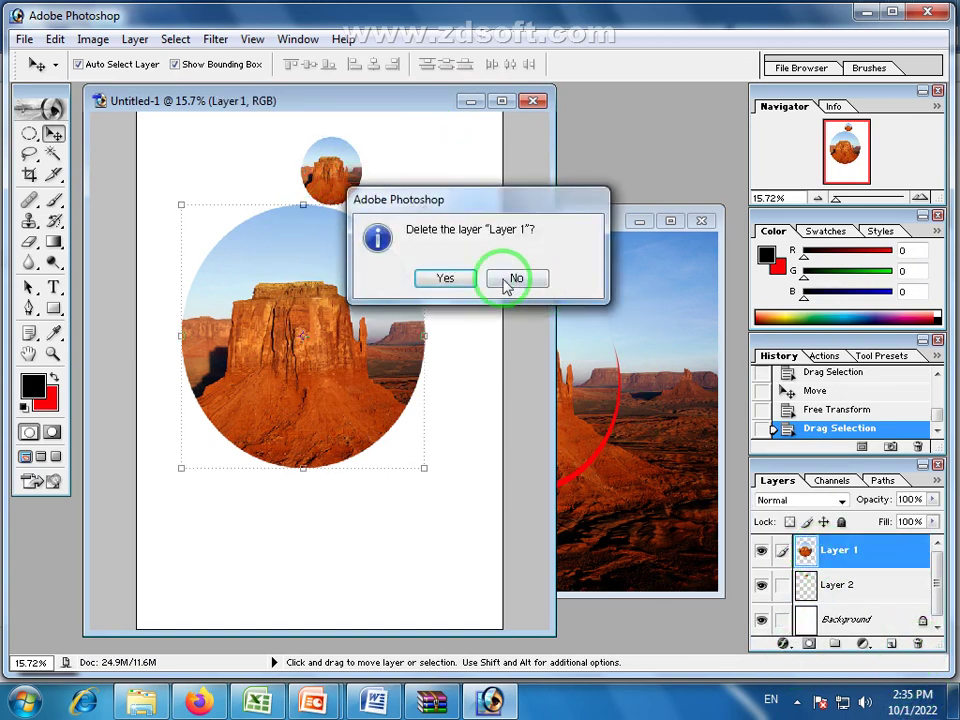
{"action": "left_click", "coordinate": [462, 279]}
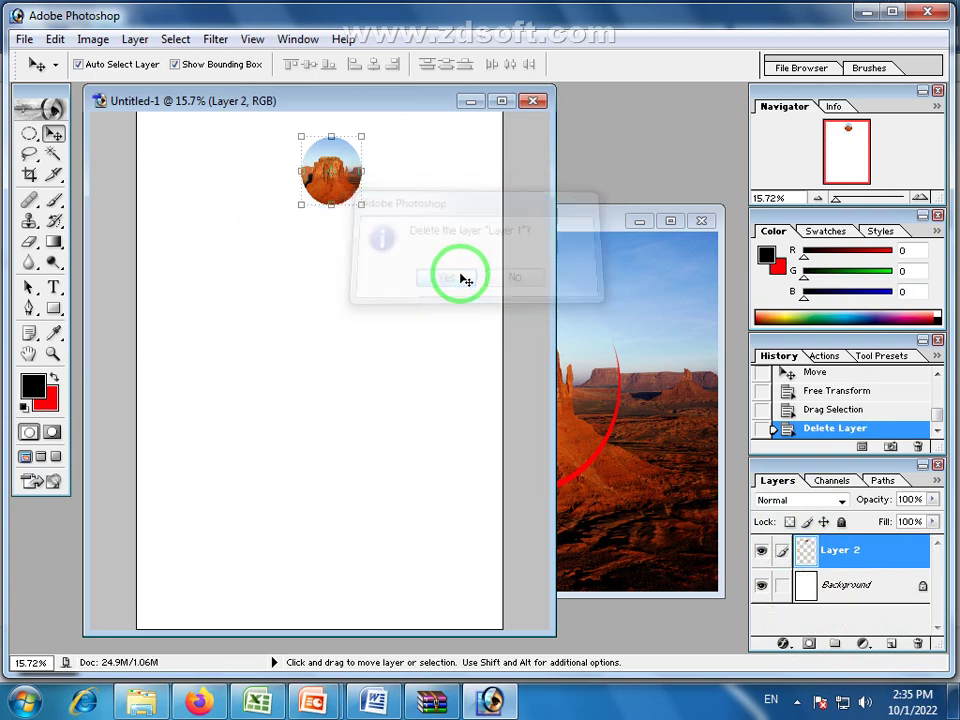
{"action": "left_click", "coordinate": [917, 643]}
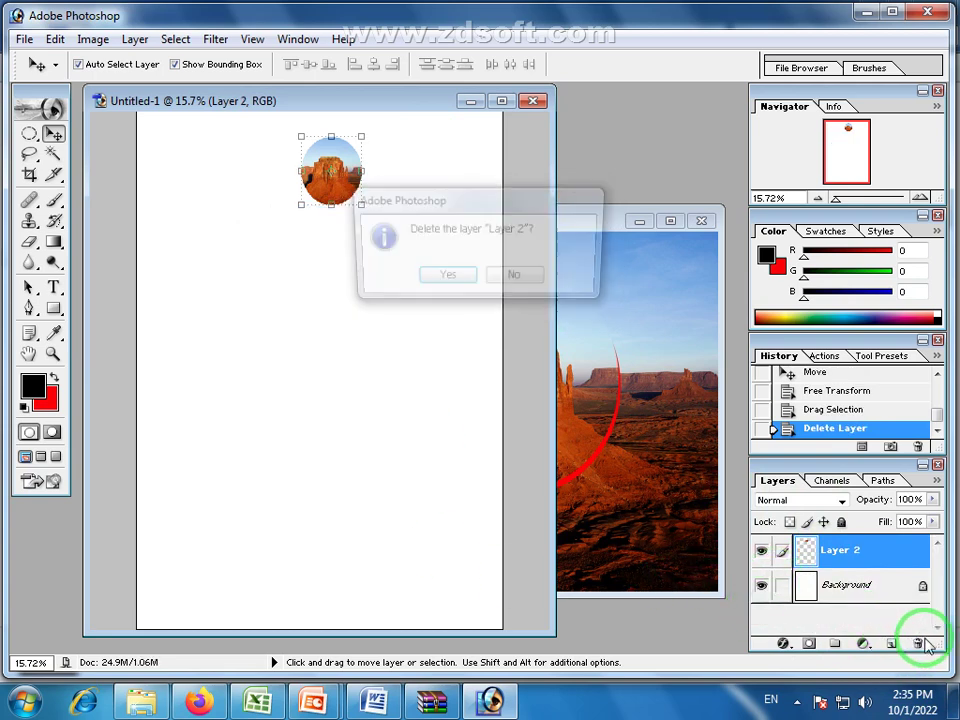
{"action": "left_click", "coordinate": [440, 279]}
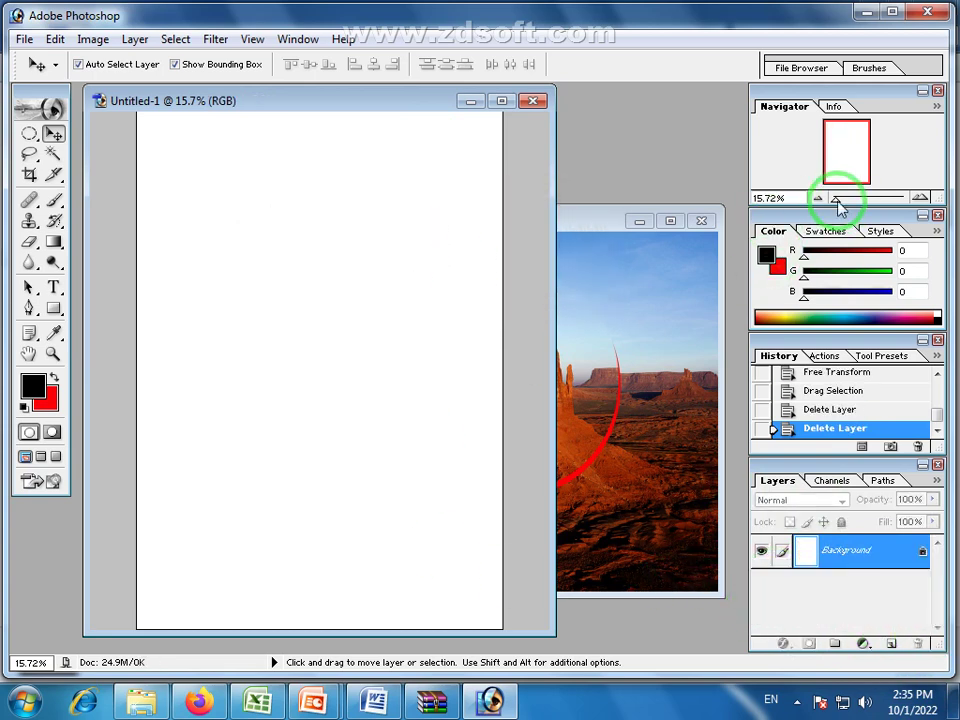
- Zoom Untitled-1 to 23.46% and revert Desert.jpg to its original history snapshot
{"action": "left_click_drag", "start_coordinate": [835, 200], "coordinate": [845, 201]}
{"action": "left_click", "coordinate": [612, 222]}
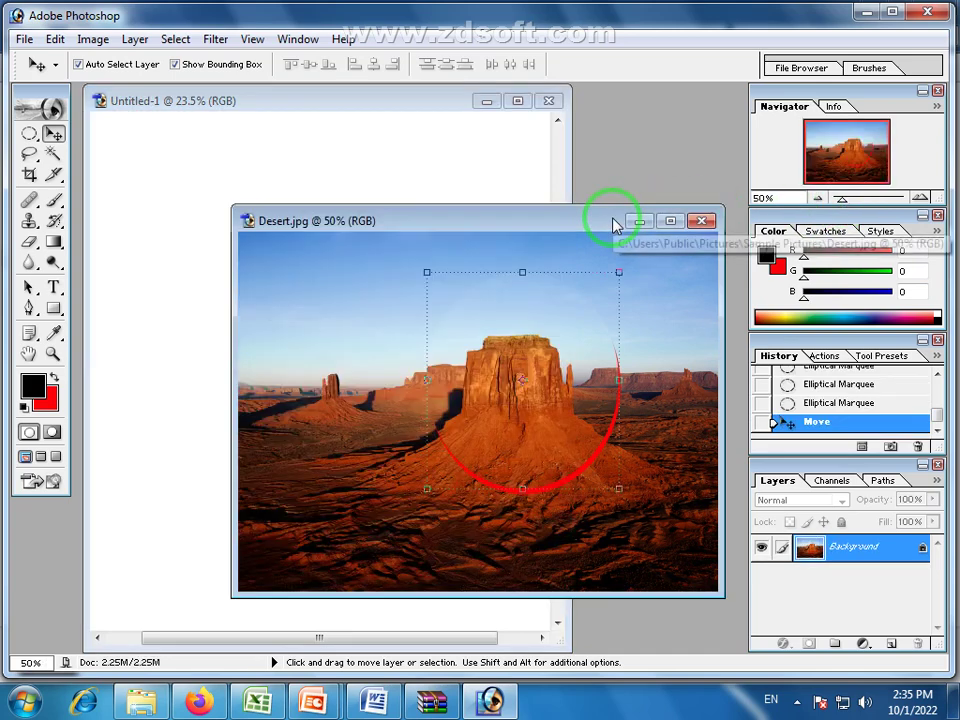
{"action": "scroll", "coordinate": [802, 388], "scroll_direction": "up", "scroll_amount": 5}
{"action": "left_click", "coordinate": [818, 383]}
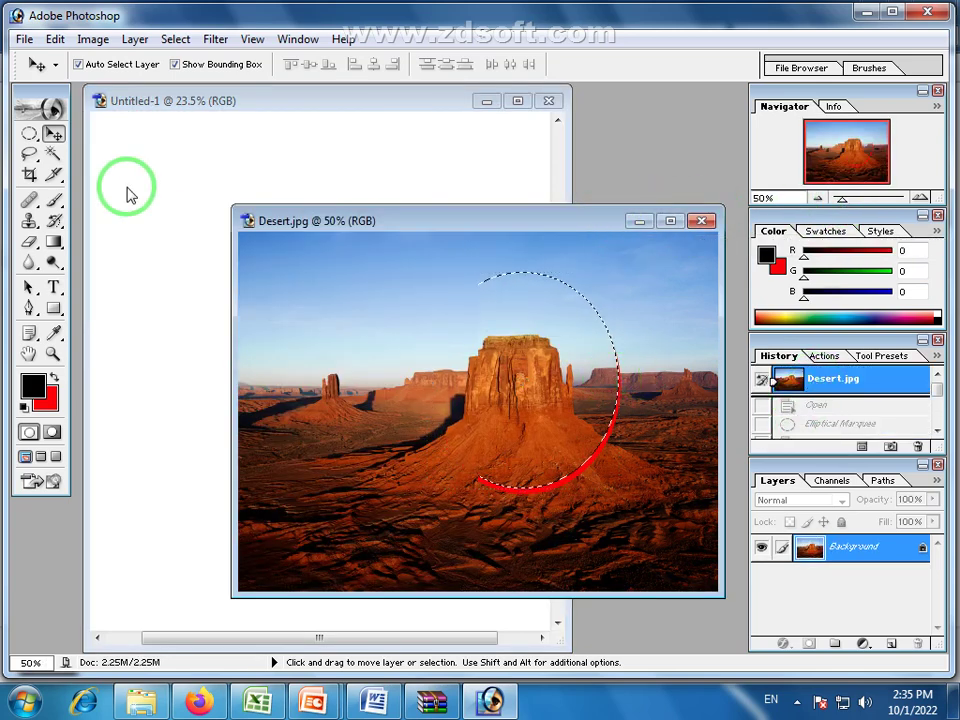
- Switch to the Rectangular Marquee Tool, then use the Move Tool to copy the whole Desert.jpg image into Untitled-1's upper-left area
{"action": "left_click", "coordinate": [38, 138]}
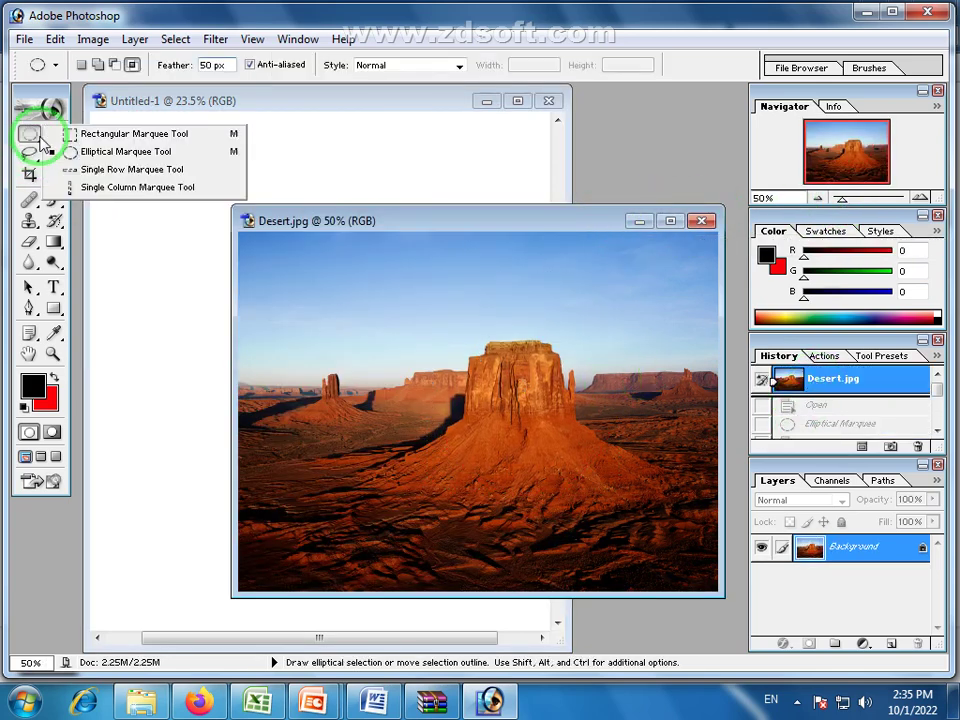
{"action": "left_click", "coordinate": [110, 134]}
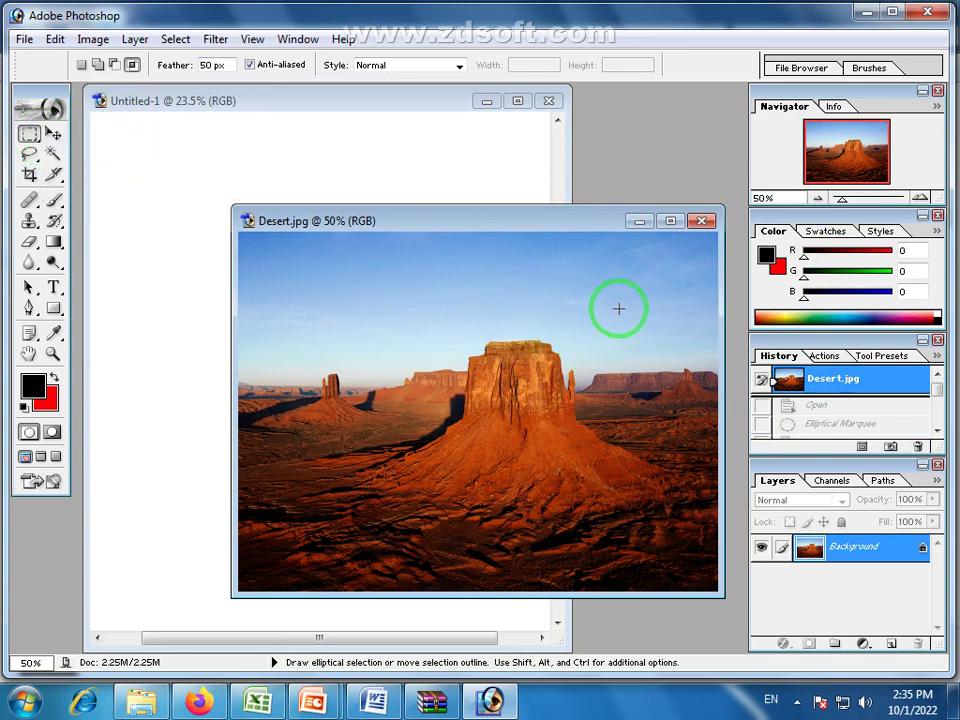
{"action": "left_click", "coordinate": [54, 136]}
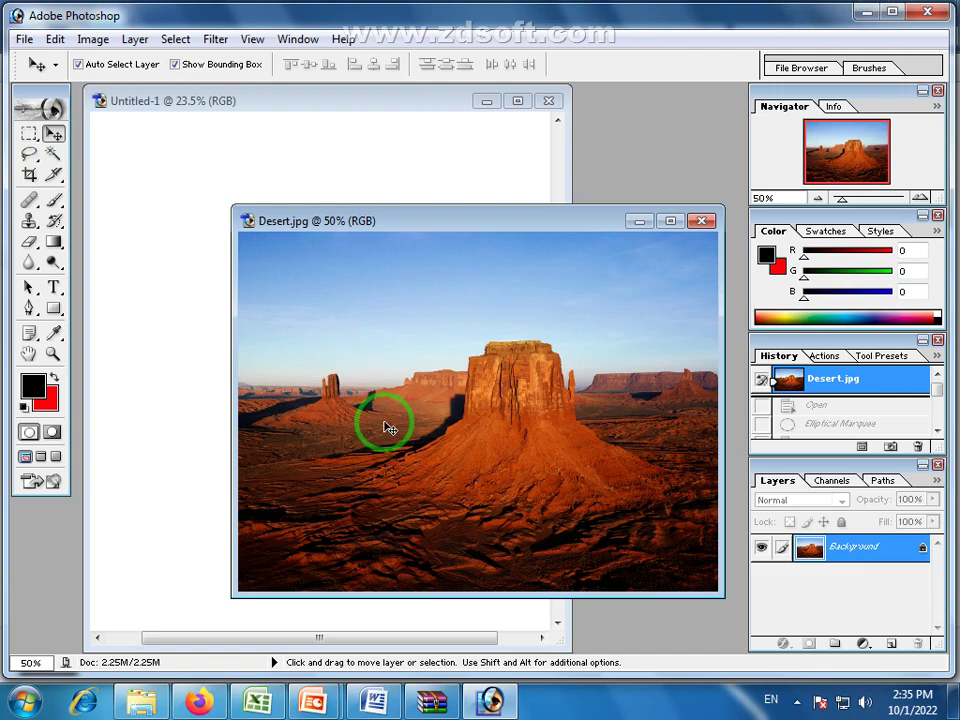
{"action": "left_click_drag", "start_coordinate": [276, 291], "coordinate": [198, 238]}
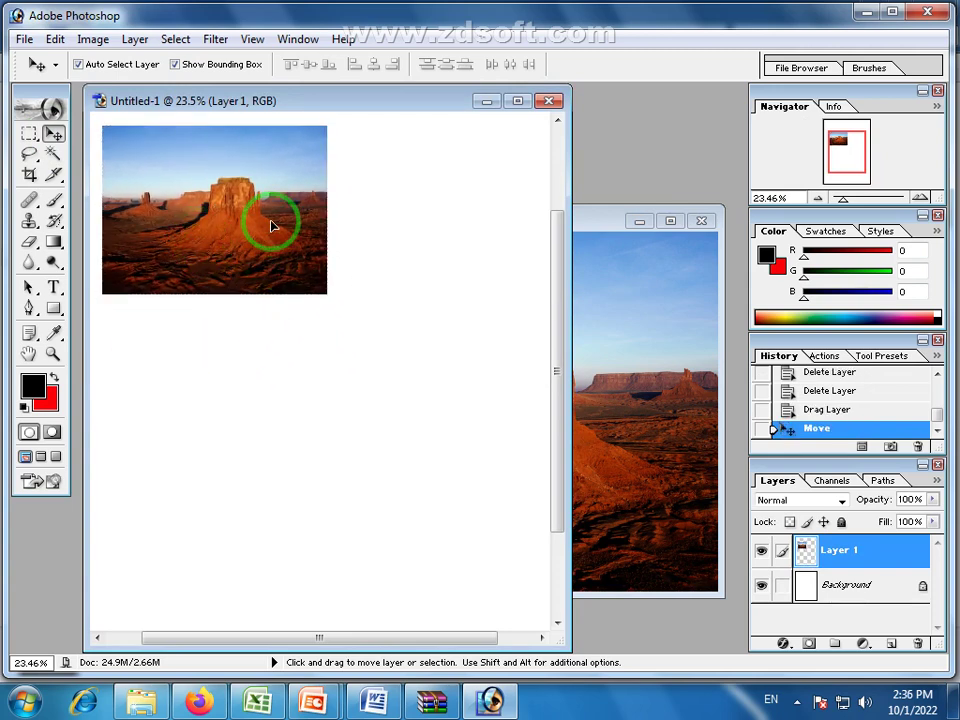
- Hide the Move Tool's bounding box, then free-transform the desert layer to about 135.4% width, 139.4% height and -4.2° rotation, positioned in Untitled-1's upper-left area
{"action": "left_click", "coordinate": [176, 65]}
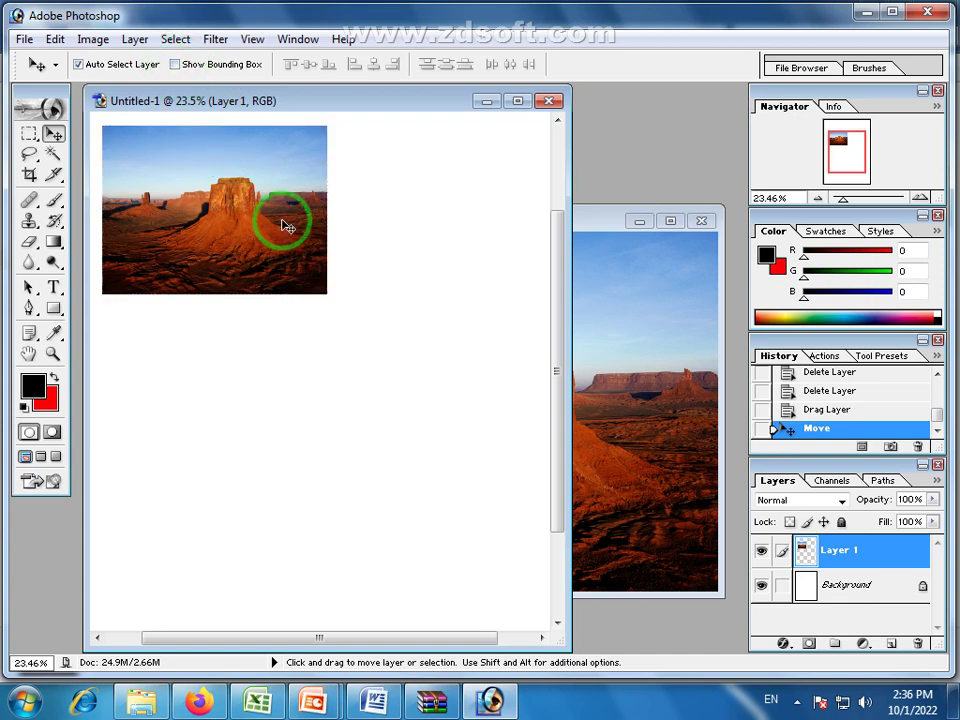
{"action": "left_click_drag", "start_coordinate": [219, 239], "coordinate": [257, 309]}
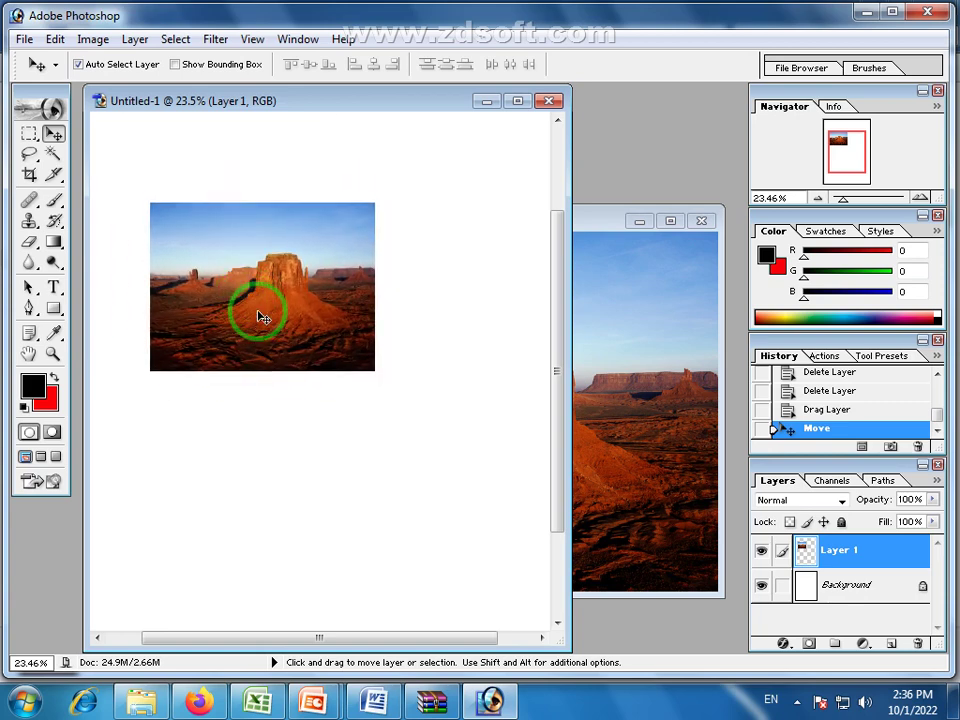
{"action": "key", "text": "ctrl+t"}
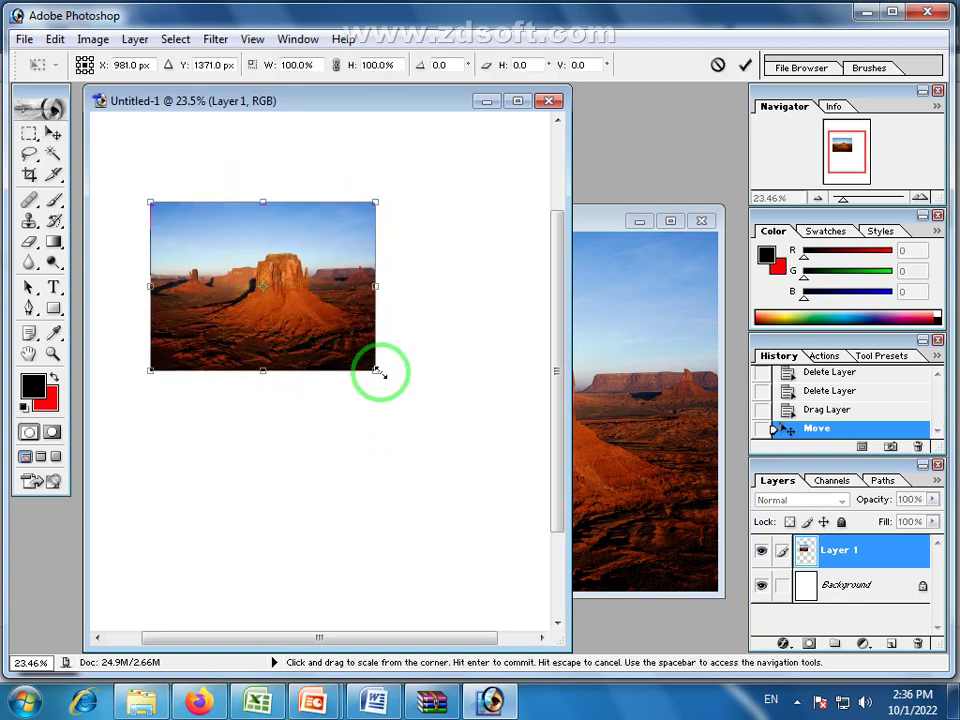
{"action": "left_click_drag", "start_coordinate": [377, 374], "coordinate": [458, 439]}
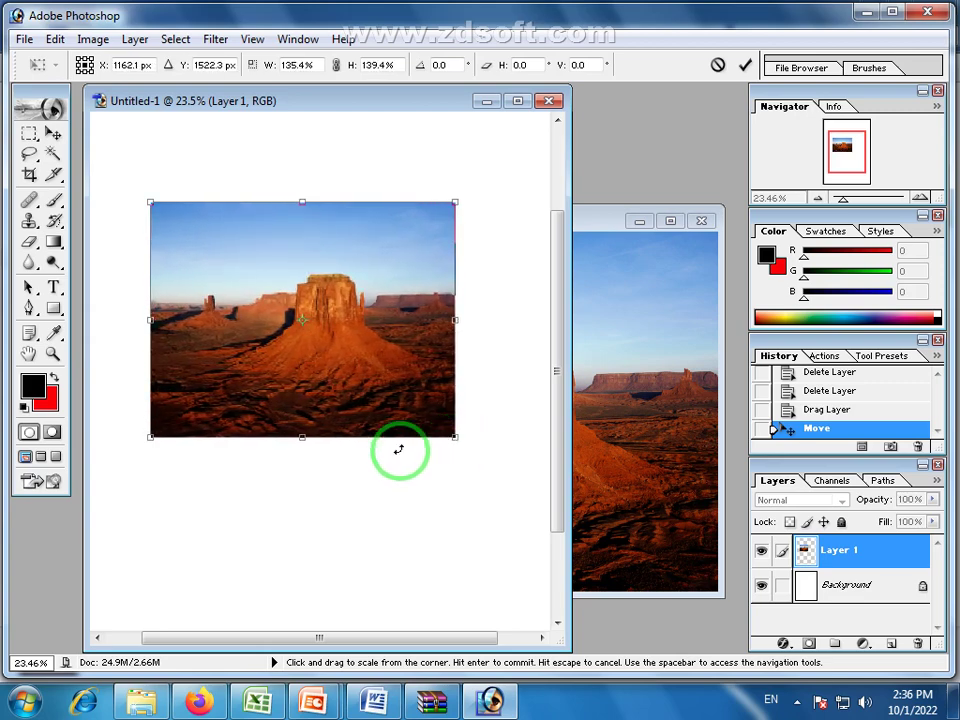
{"action": "mouse_move", "coordinate": [474, 183]}
{"action": "left_mouse_down"}
{"action": "mouse_move", "coordinate": [480, 171]}
{"action": "mouse_move", "coordinate": [426, 135]}
{"action": "mouse_move", "coordinate": [471, 244]}
{"action": "mouse_move", "coordinate": [487, 230]}
{"action": "mouse_move", "coordinate": [450, 176]}
{"action": "mouse_move", "coordinate": [461, 208]}
{"action": "mouse_move", "coordinate": [456, 181]}
{"action": "left_mouse_up"}
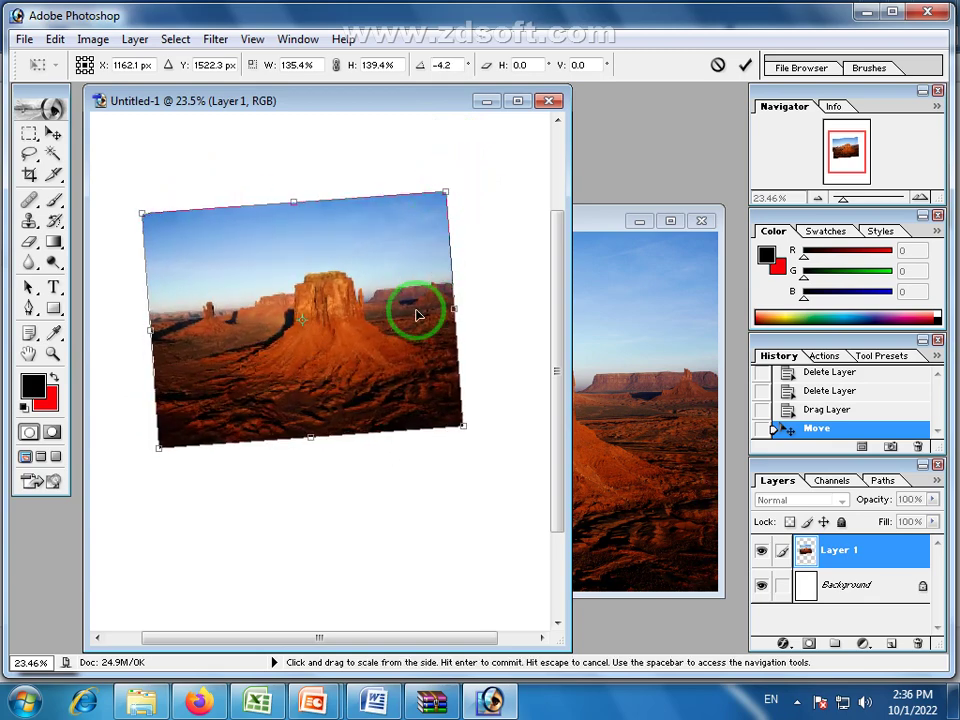
{"action": "key", "text": "Return"}
{"action": "left_click_drag", "start_coordinate": [379, 343], "coordinate": [340, 286]}
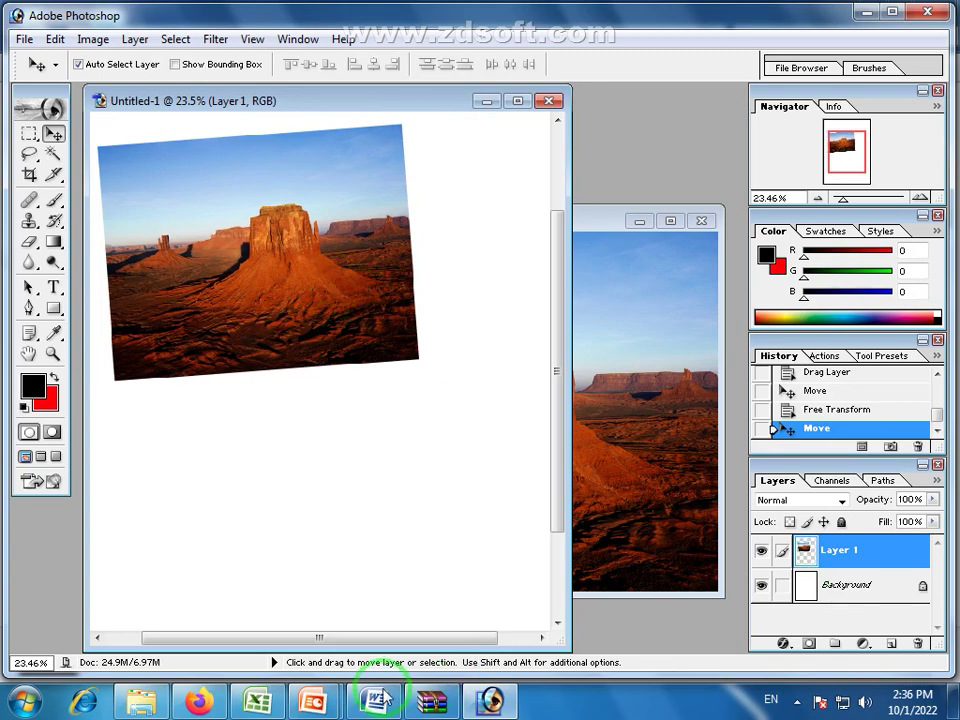
- Open Penguins.jpg from the Sample Pictures folder in Photoshop and shift its window so Untitled-1 is partly exposed
{"action": "left_click", "coordinate": [141, 702]}
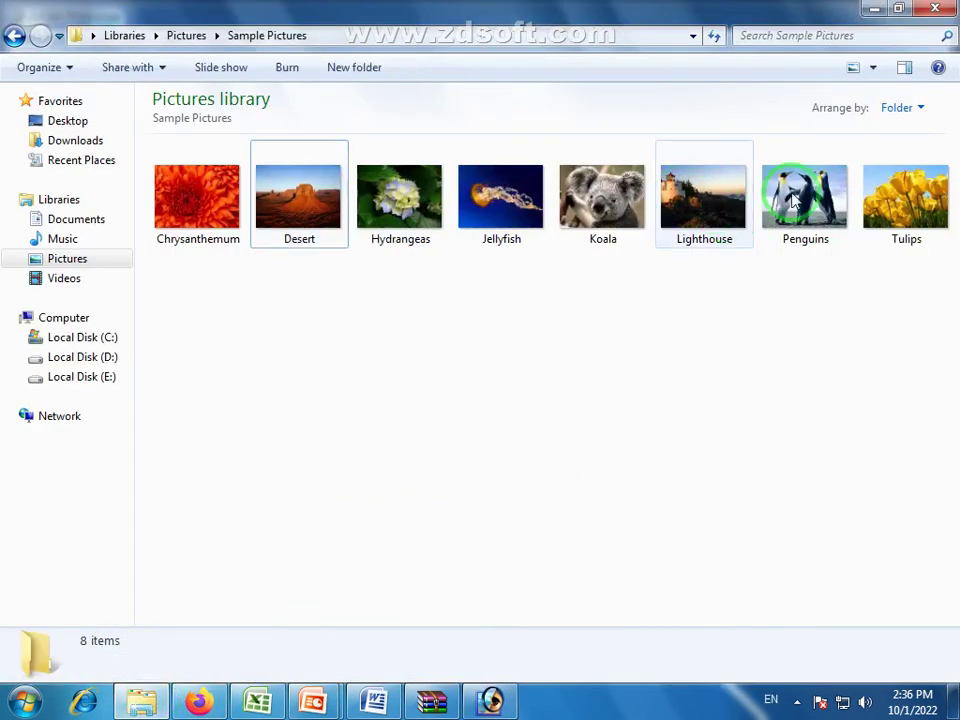
{"action": "left_click_drag", "start_coordinate": [805, 200], "coordinate": [504, 422]}
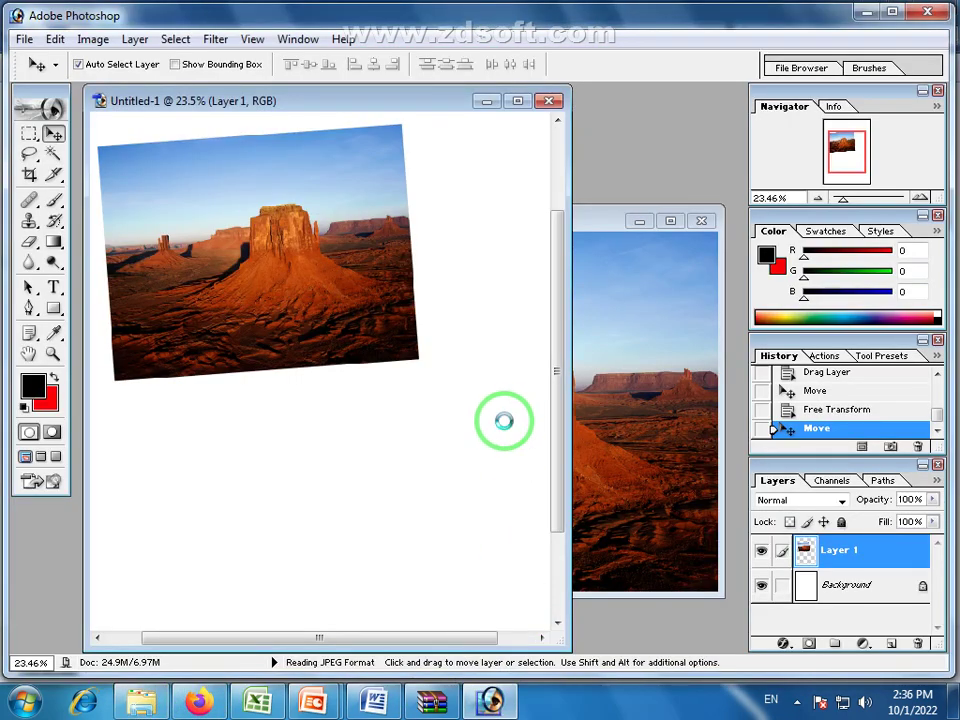
{"action": "left_click_drag", "start_coordinate": [372, 130], "coordinate": [533, 208]}
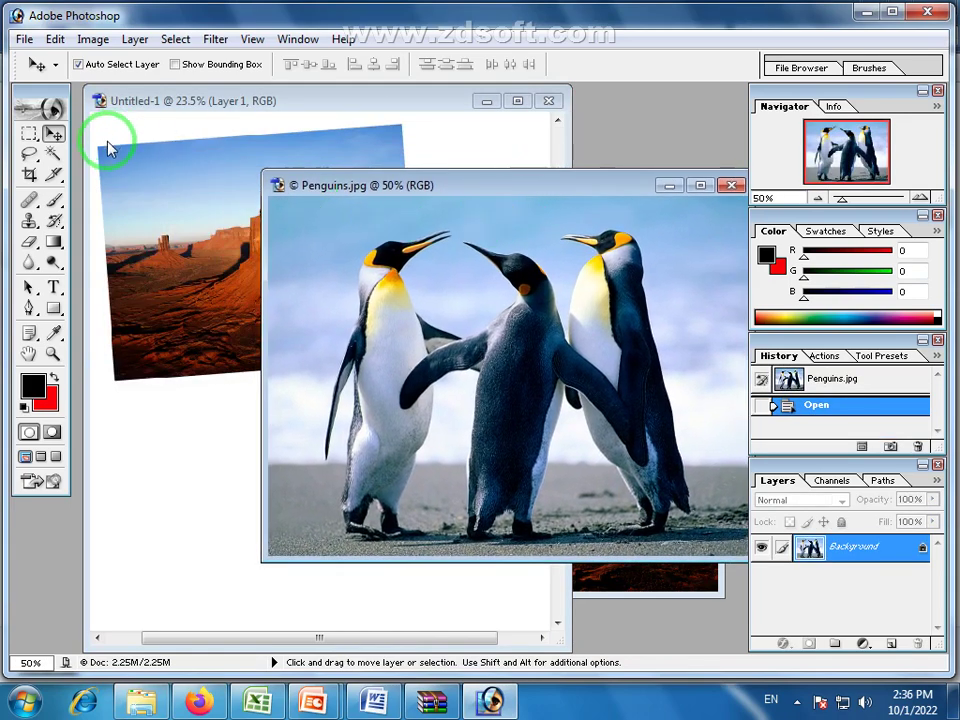
- Copy the whole Penguins.jpg image into Untitled-1 and position it over the lower-left part of the desert picture
{"action": "left_click_drag", "start_coordinate": [531, 418], "coordinate": [396, 377]}
{"action": "left_click", "coordinate": [380, 378]}
{"action": "left_click", "coordinate": [506, 282]}
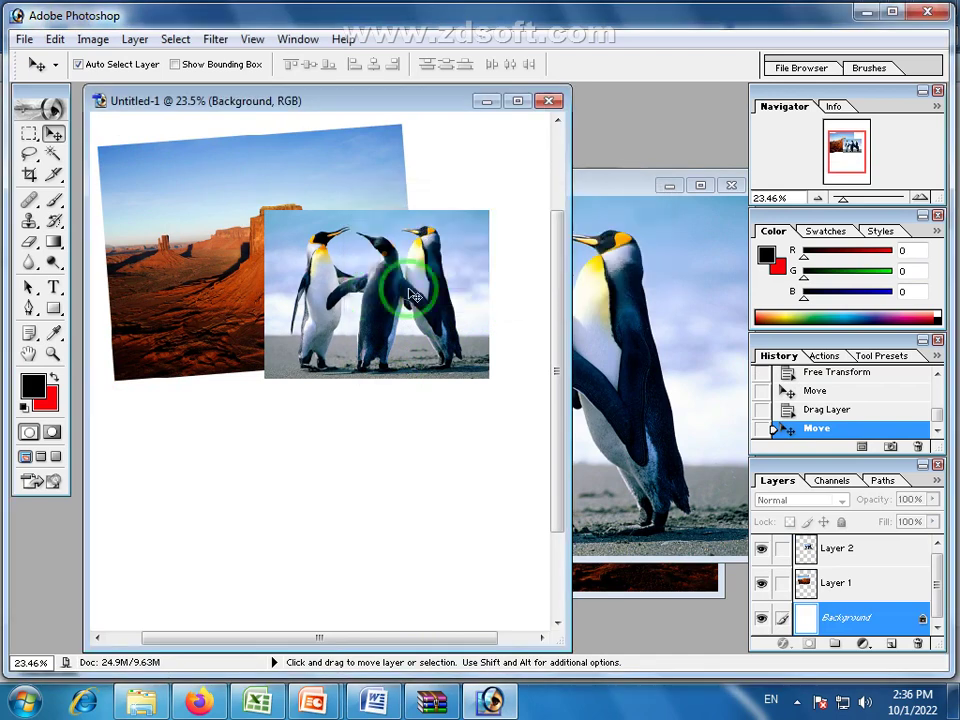
{"action": "left_click_drag", "start_coordinate": [413, 293], "coordinate": [236, 366]}
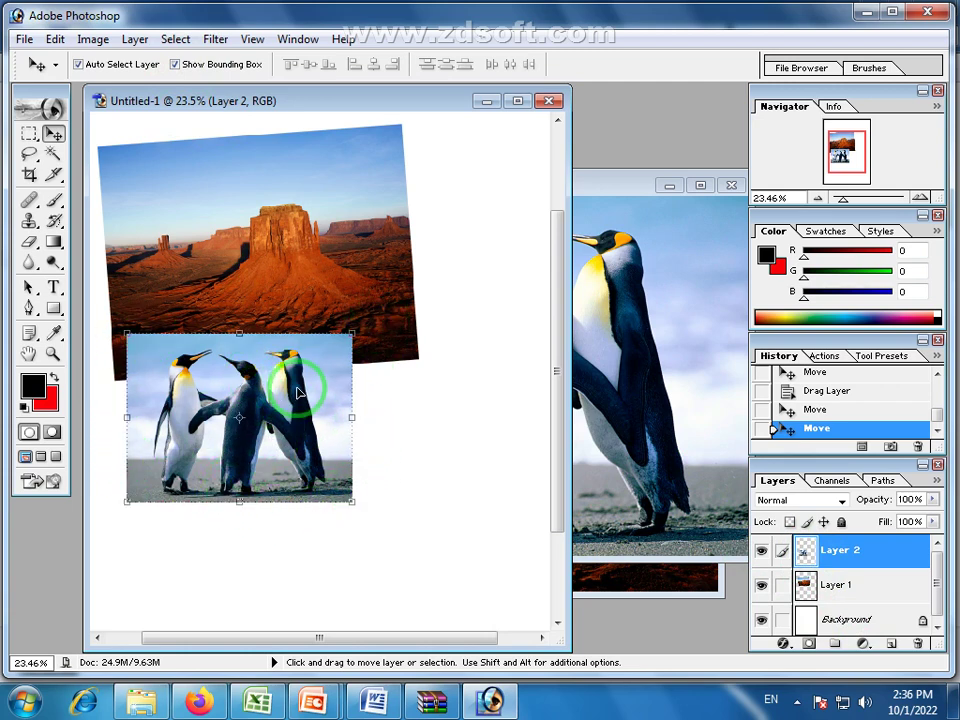
- Disable Show Bounding Box and Auto Select Layer, then move the penguins on Layer 2 below the desert picture
{"action": "left_click", "coordinate": [173, 64]}
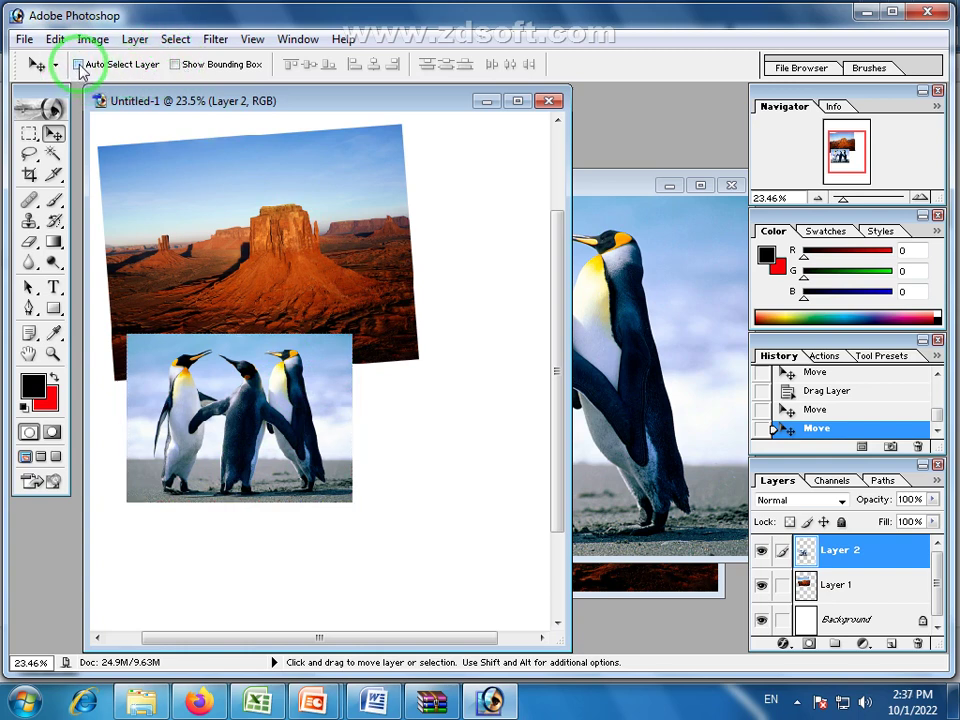
{"action": "double_click", "coordinate": [809, 555]}
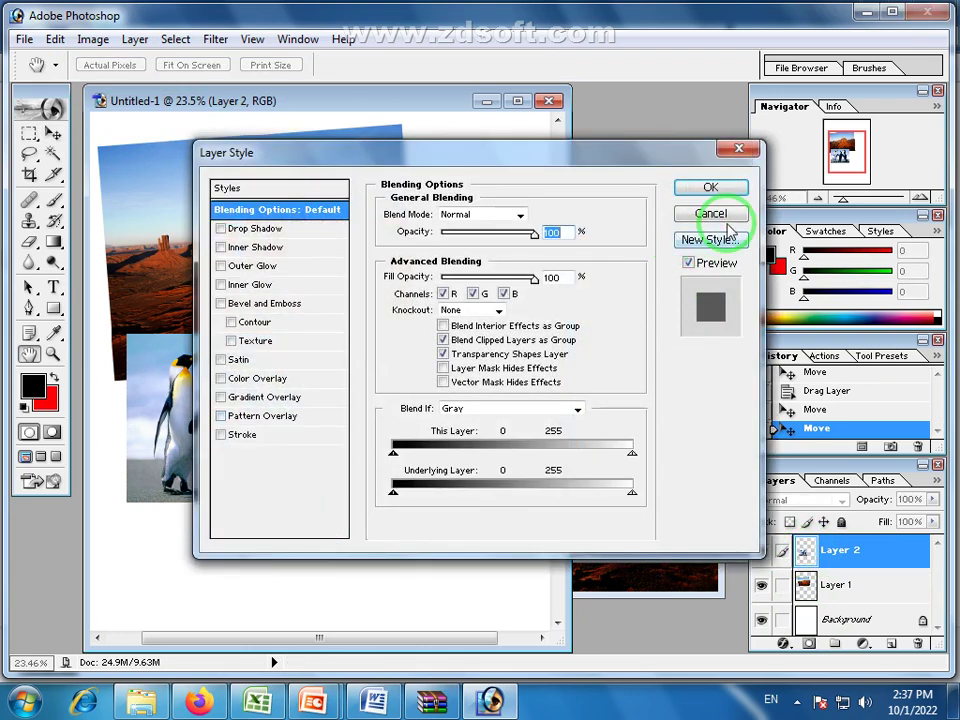
{"action": "left_click", "coordinate": [727, 214]}
{"action": "left_click_drag", "start_coordinate": [170, 418], "coordinate": [267, 532]}
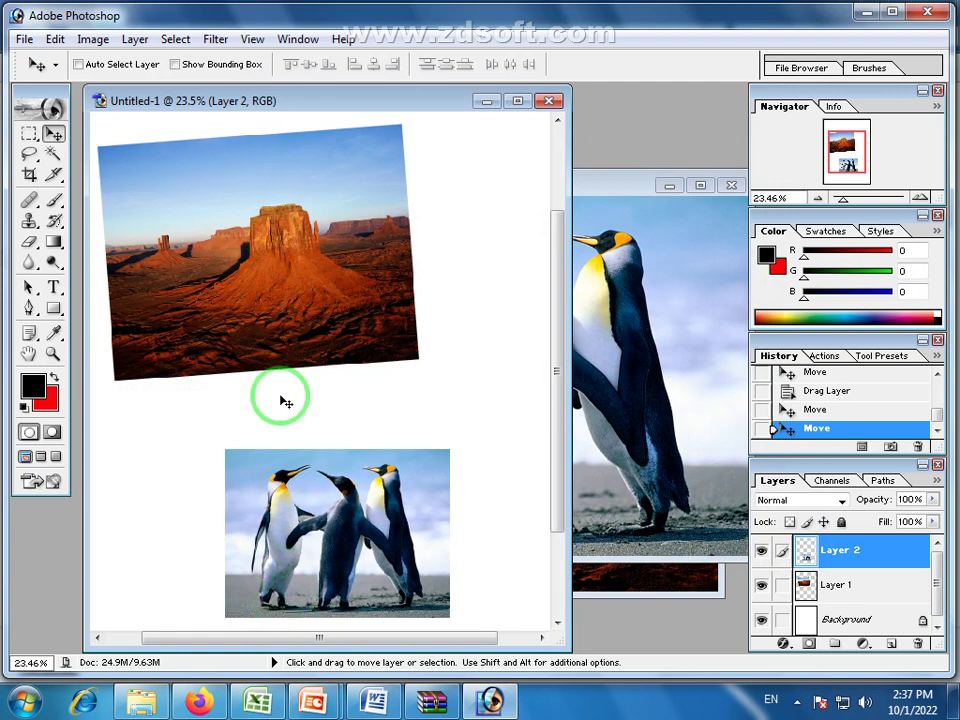
{"action": "mouse_move", "coordinate": [340, 458]}
{"action": "left_mouse_down"}
{"action": "mouse_move", "coordinate": [359, 368]}
{"action": "mouse_move", "coordinate": [350, 468]}
{"action": "left_mouse_up"}
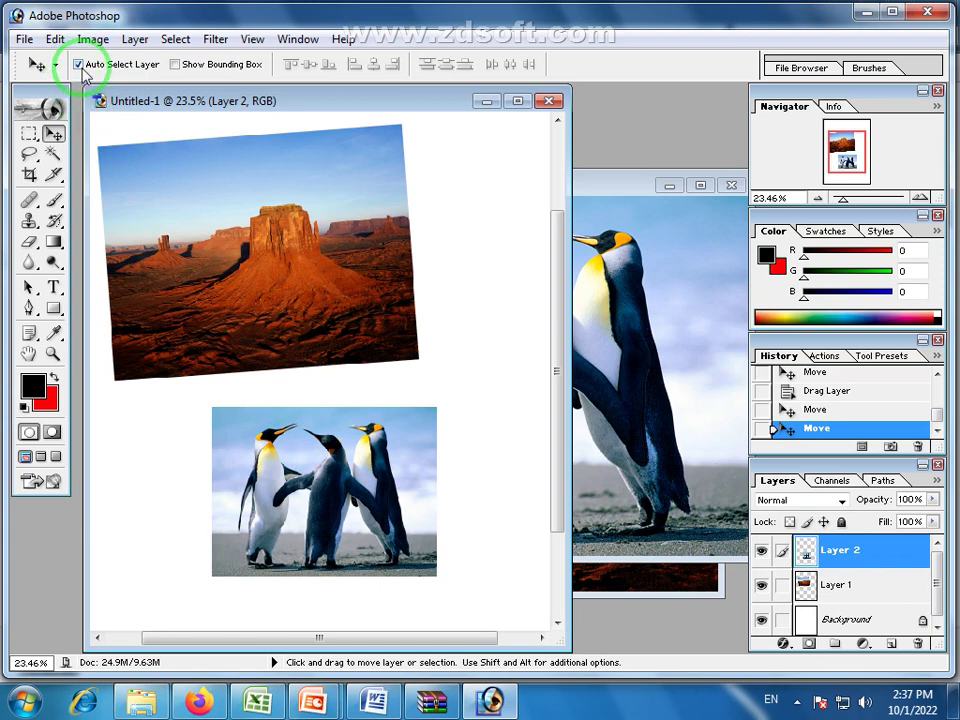
- With Auto Select Layer enabled, shift the desert picture slightly right and move the penguins over its lower-right corner
{"action": "left_click", "coordinate": [316, 228]}
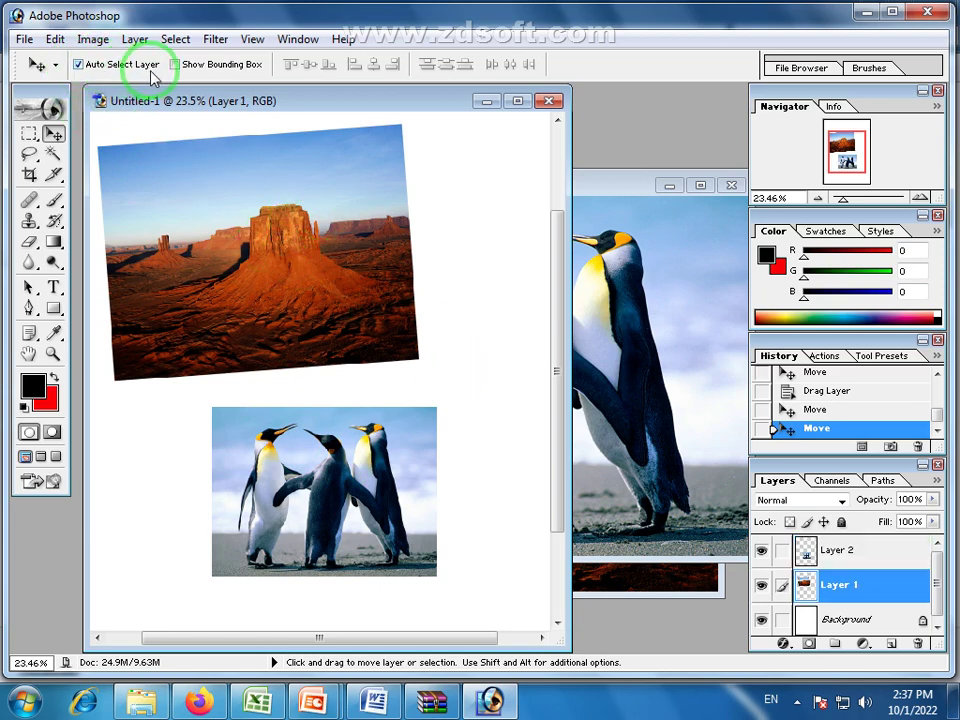
{"action": "left_click_drag", "start_coordinate": [242, 238], "coordinate": [285, 250]}
{"action": "left_click_drag", "start_coordinate": [321, 487], "coordinate": [425, 385]}
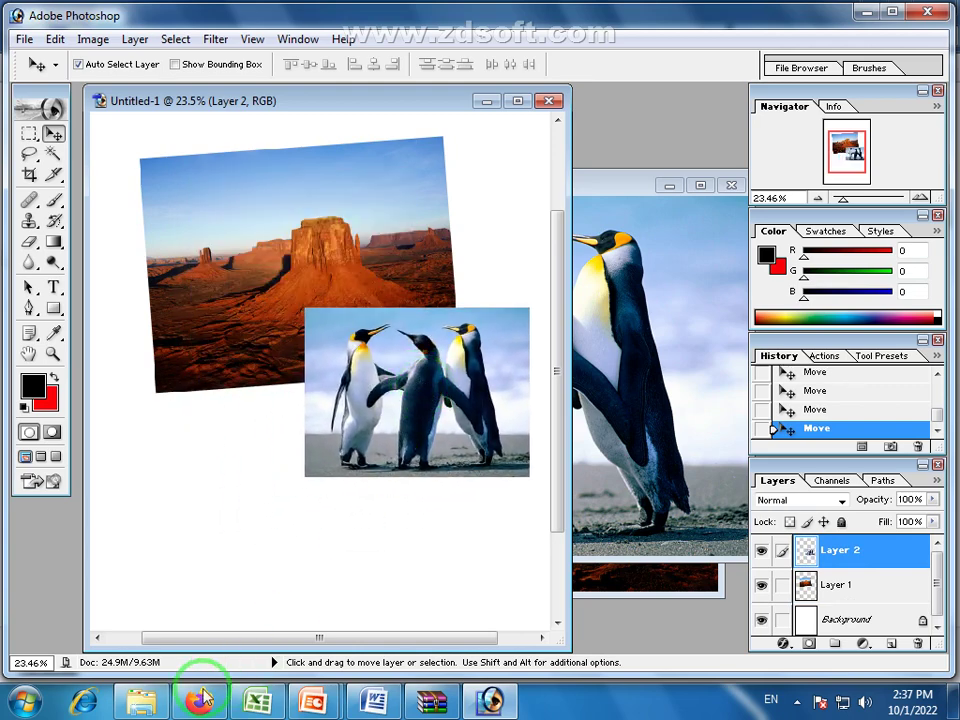
- Try to open the Hydrangeas, Jellyfish and Koala pictures together in Photoshop from the Sample Pictures folder
{"action": "left_click", "coordinate": [158, 699]}
{"action": "left_click", "coordinate": [293, 501]}
{"action": "left_click_drag", "start_coordinate": [632, 270], "coordinate": [406, 212]}
{"action": "left_click_drag", "start_coordinate": [404, 212], "coordinate": [472, 718]}
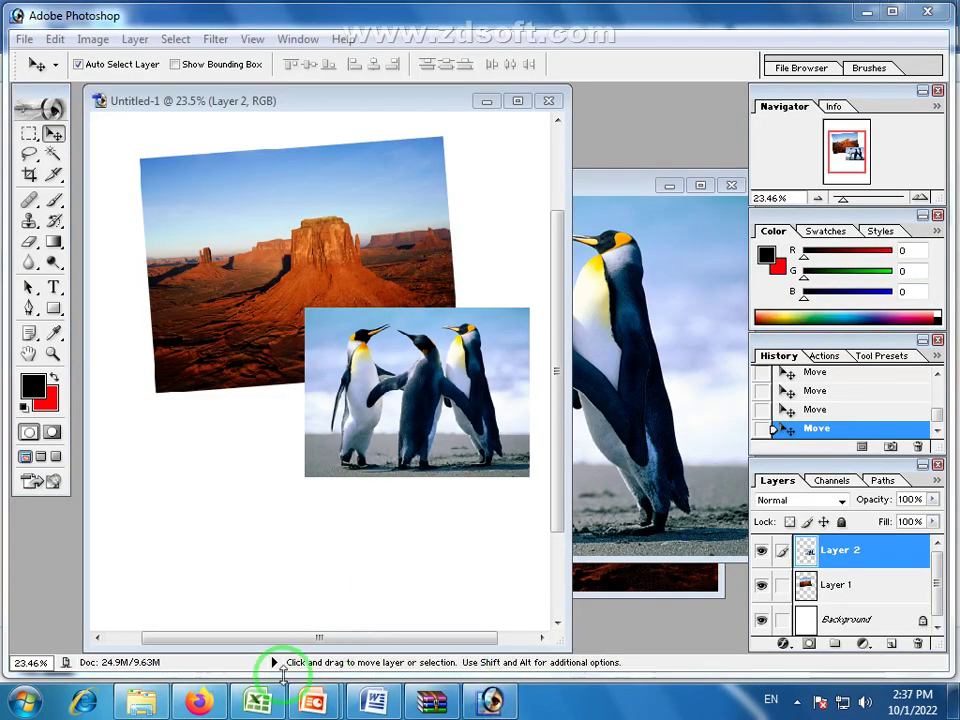
{"action": "left_click", "coordinate": [141, 701]}
{"action": "left_click_drag", "start_coordinate": [542, 242], "coordinate": [489, 712]}
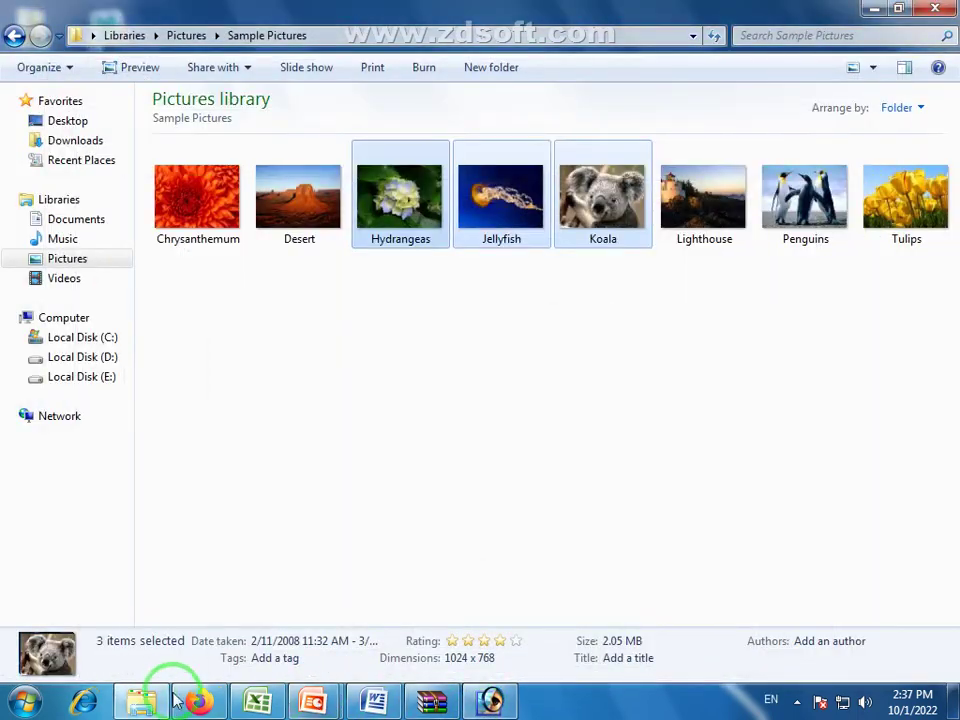
- Retry sending the group of Hydrangeas, Jellyfish and Koala from Sample Pictures to Photoshop, then return to Untitled-1
{"action": "left_click", "coordinate": [141, 699]}
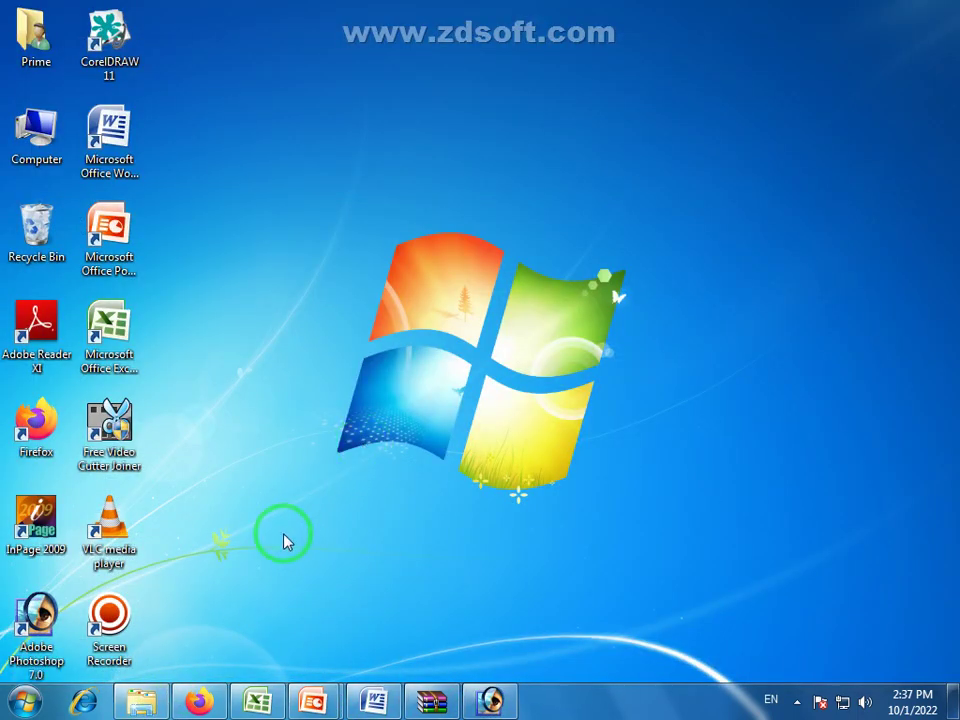
{"action": "left_click", "coordinate": [140, 699]}
{"action": "left_click", "coordinate": [549, 437]}
{"action": "left_click_drag", "start_coordinate": [643, 278], "coordinate": [420, 204]}
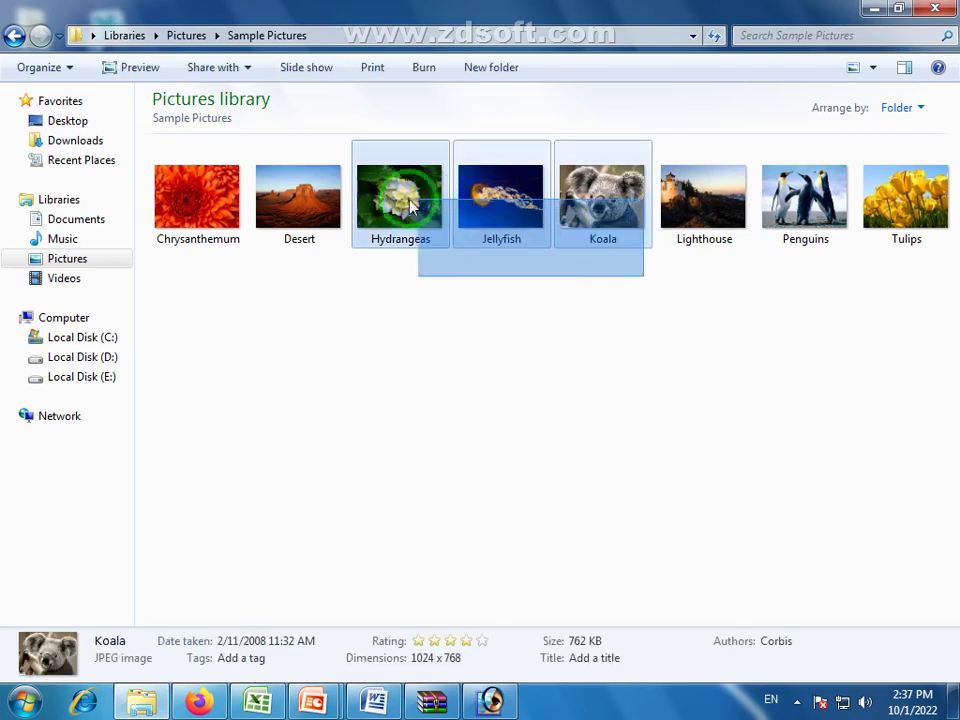
{"action": "right_click", "coordinate": [490, 700]}
{"action": "left_click", "coordinate": [603, 350]}
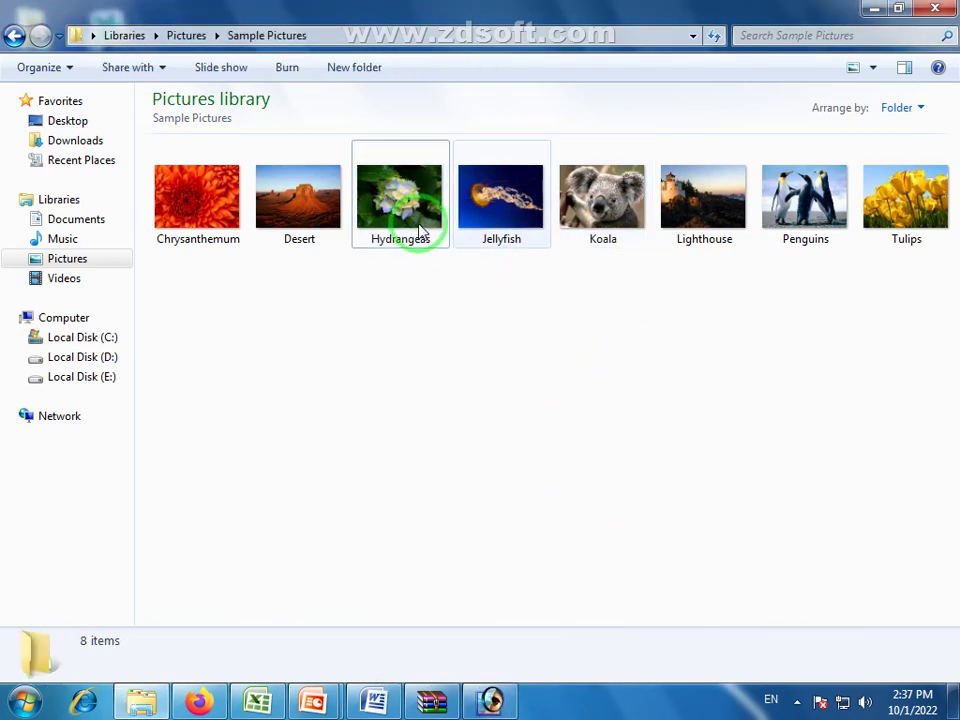
{"action": "double_click", "coordinate": [407, 229]}
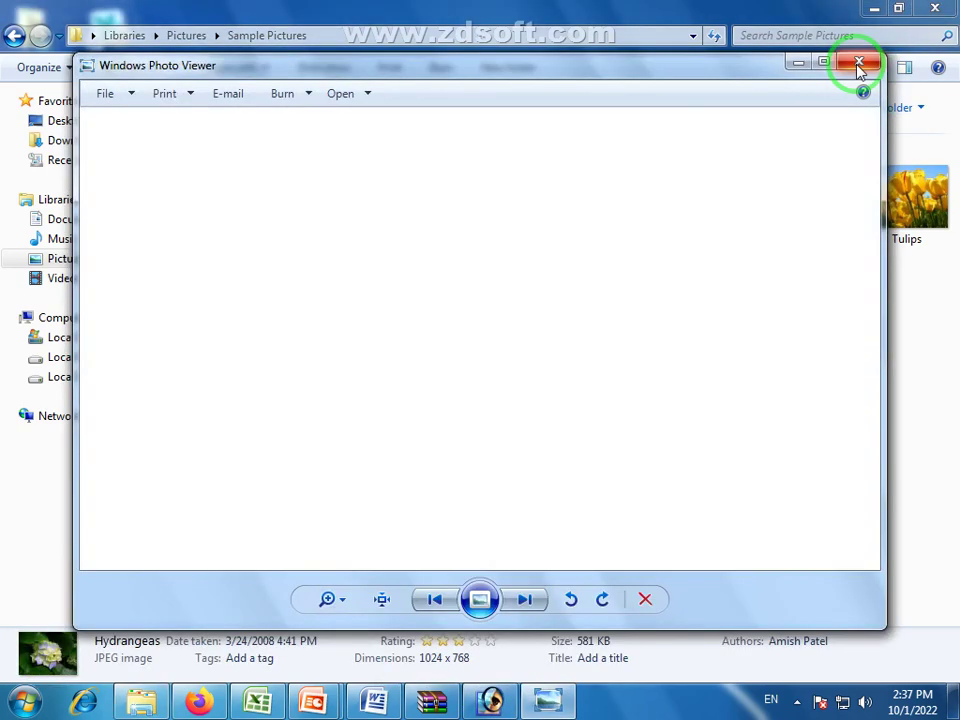
{"action": "left_click", "coordinate": [858, 64]}
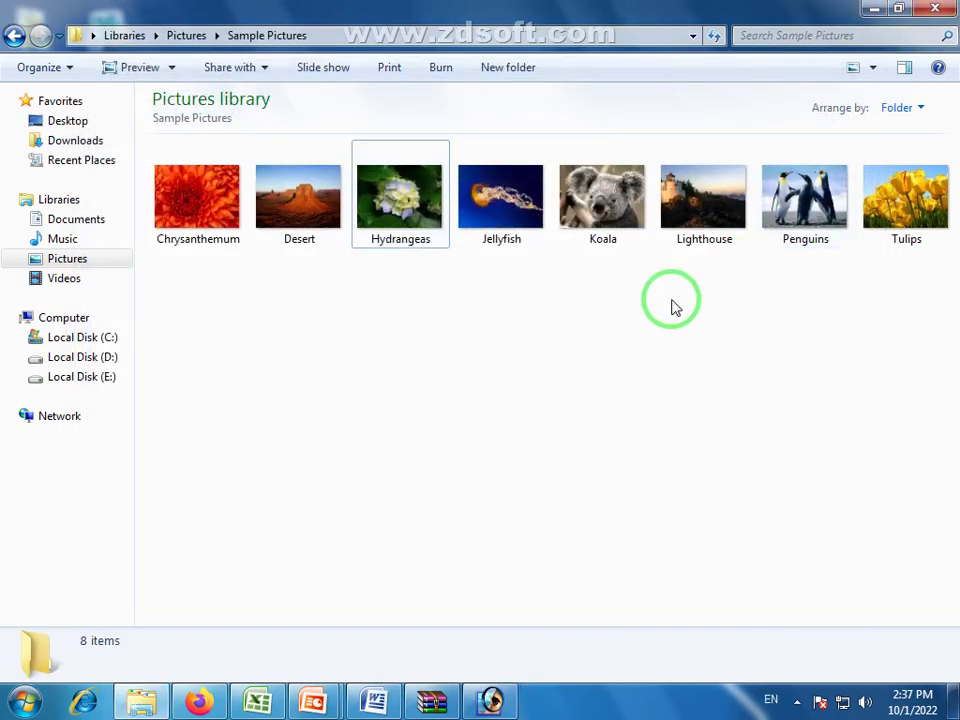
{"action": "left_click_drag", "start_coordinate": [622, 276], "coordinate": [405, 199]}
{"action": "left_click_drag", "start_coordinate": [557, 575], "coordinate": [525, 683]}
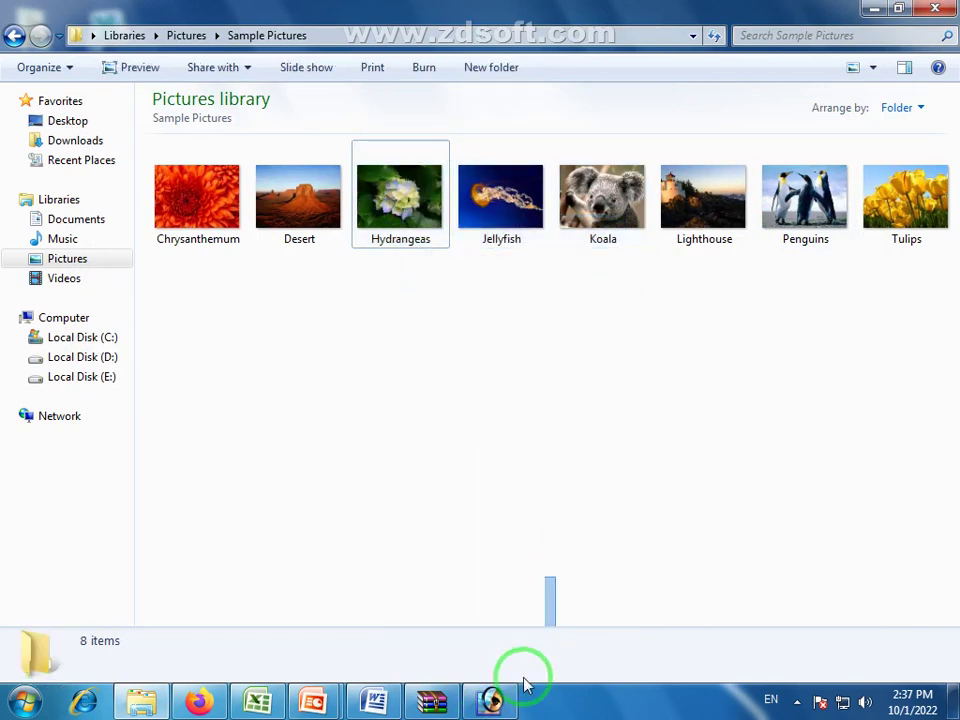
{"action": "left_click", "coordinate": [507, 697]}
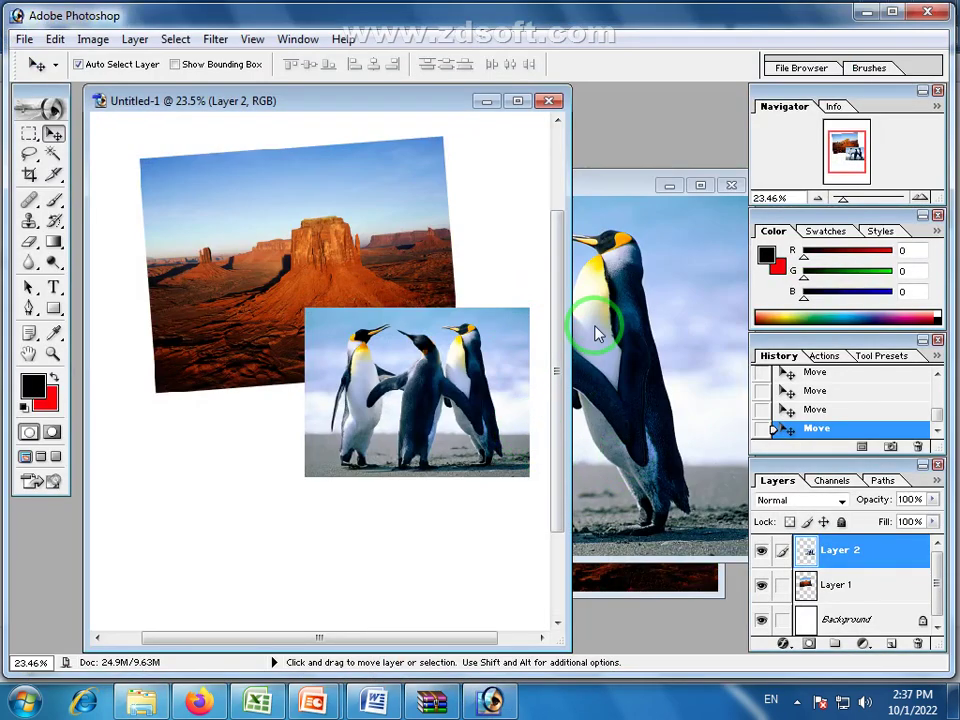
- Open Koala.jpg from Sample Pictures in Photoshop and copy the whole image into Untitled-1, overlapping the desert and penguin pictures
{"action": "left_click", "coordinate": [139, 699]}
{"action": "left_click", "coordinate": [597, 208]}
{"action": "left_click_drag", "start_coordinate": [597, 208], "coordinate": [392, 393]}
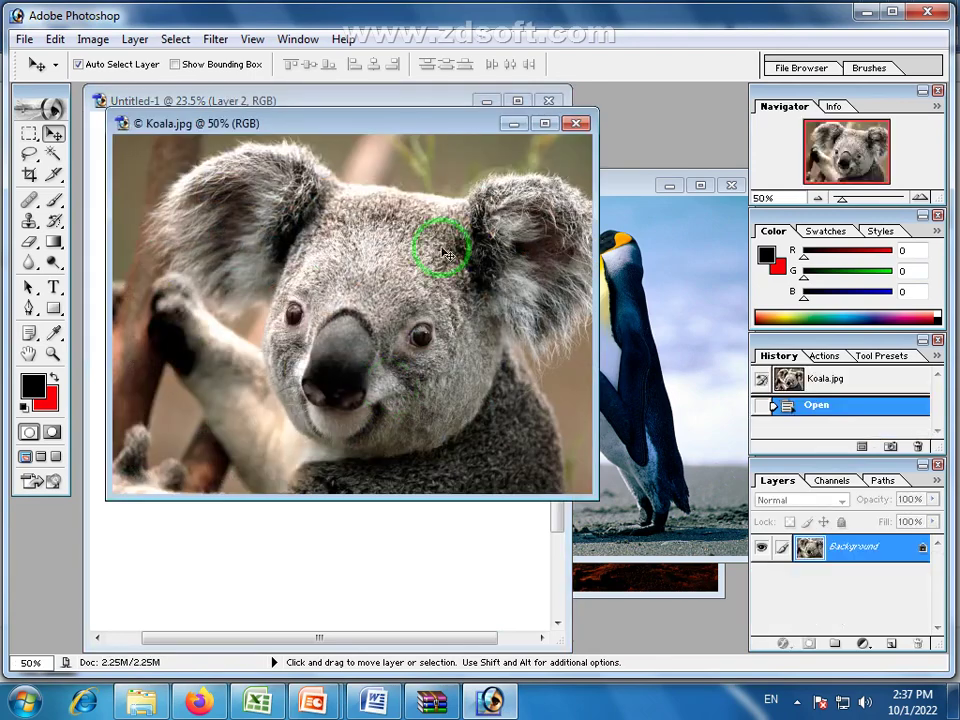
{"action": "left_click_drag", "start_coordinate": [431, 122], "coordinate": [624, 122]}
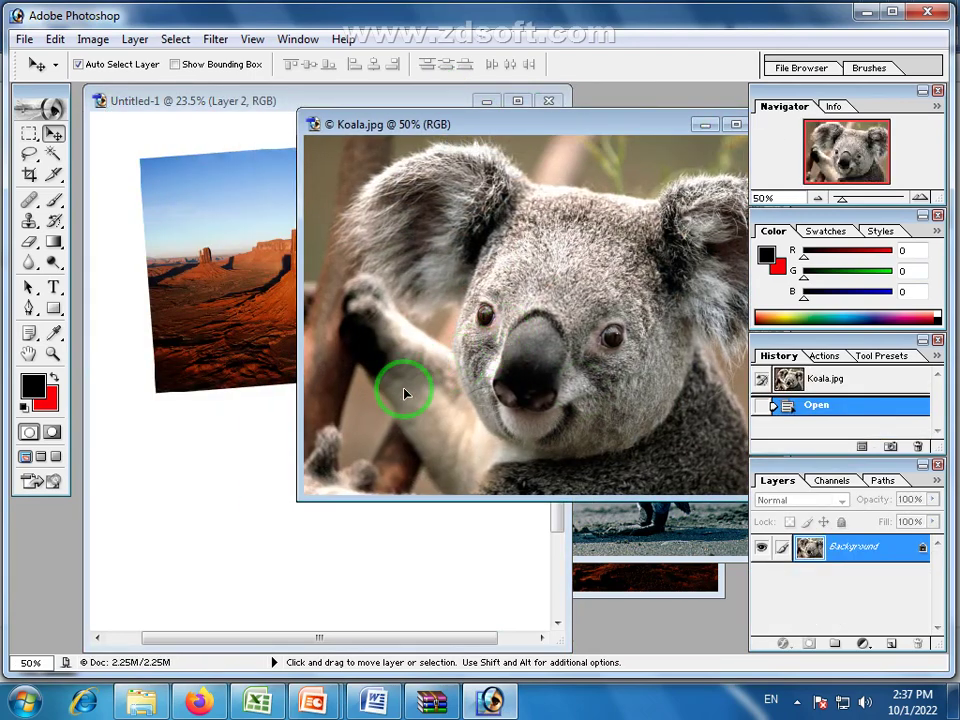
{"action": "left_click_drag", "start_coordinate": [405, 393], "coordinate": [262, 473]}
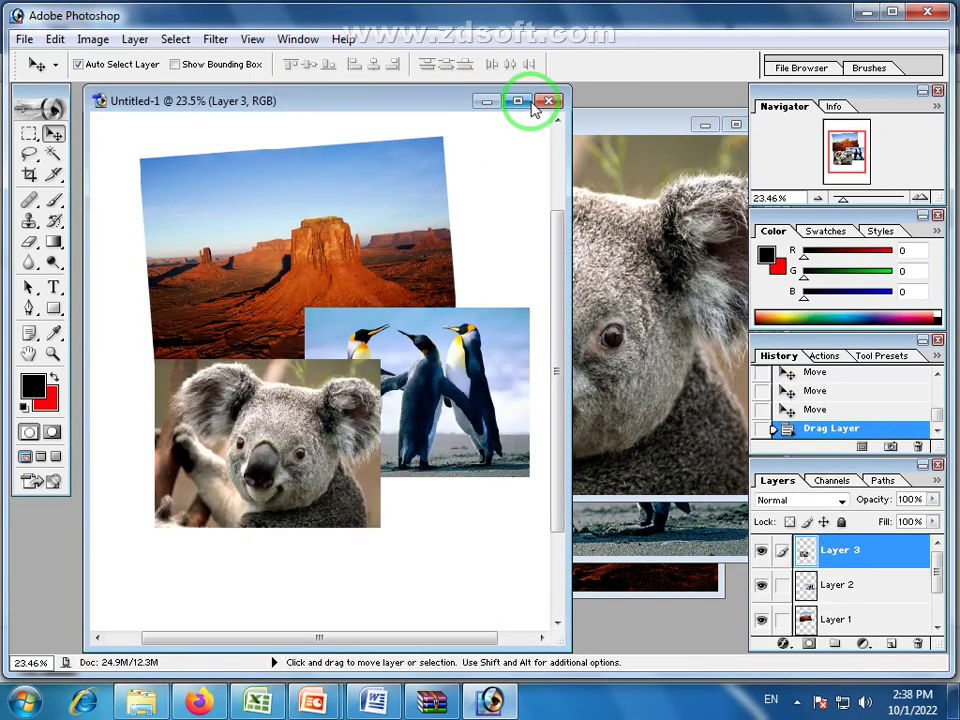
- Zoom Untitled-1 out to 13.53% and move the desert picture to the page's upper-left corner
{"action": "left_click_drag", "start_coordinate": [844, 199], "coordinate": [832, 201]}
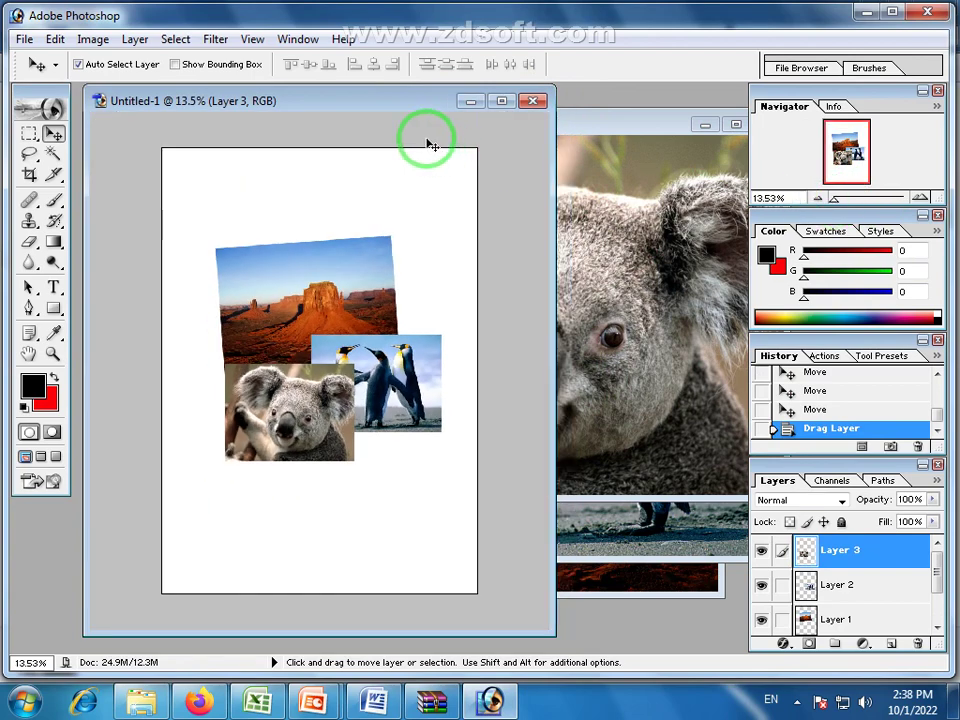
{"action": "left_click_drag", "start_coordinate": [402, 100], "coordinate": [506, 84]}
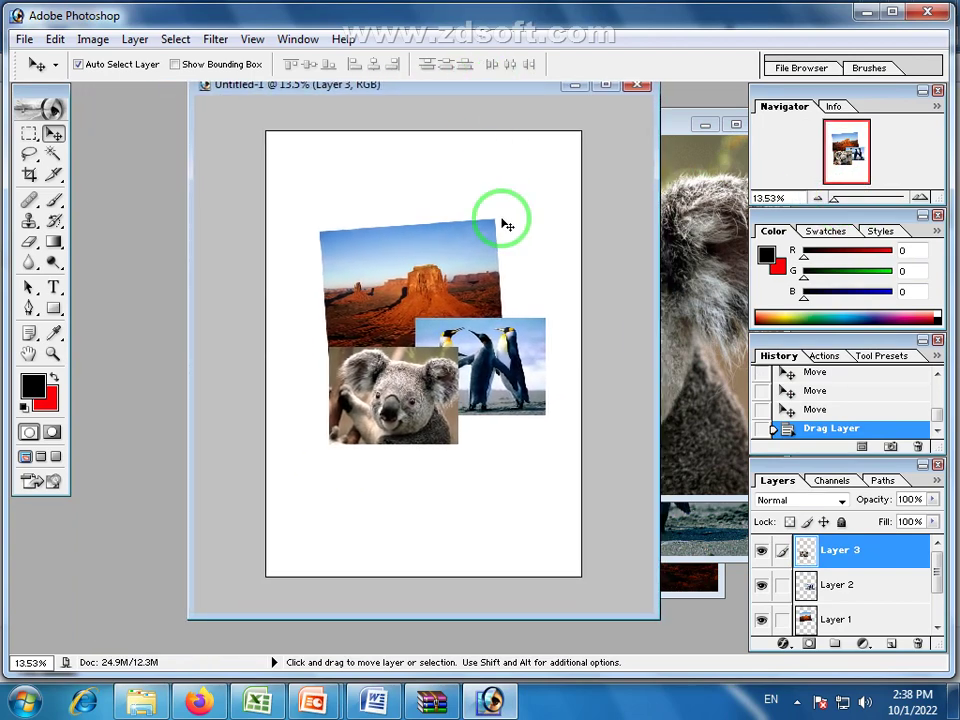
{"action": "left_click", "coordinate": [445, 273]}
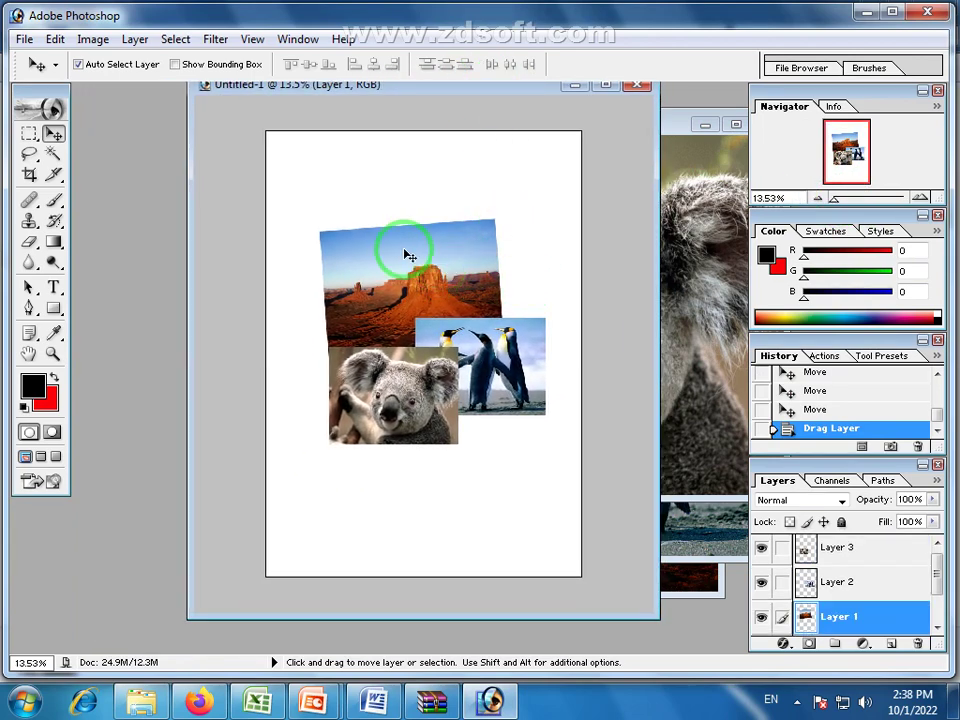
{"action": "left_click_drag", "start_coordinate": [419, 281], "coordinate": [379, 199]}
- Move the koala picture to the page's upper-right corner and enlarge it with Free Transform to about 119% width and 117% height
{"action": "left_click_drag", "start_coordinate": [364, 392], "coordinate": [484, 209]}
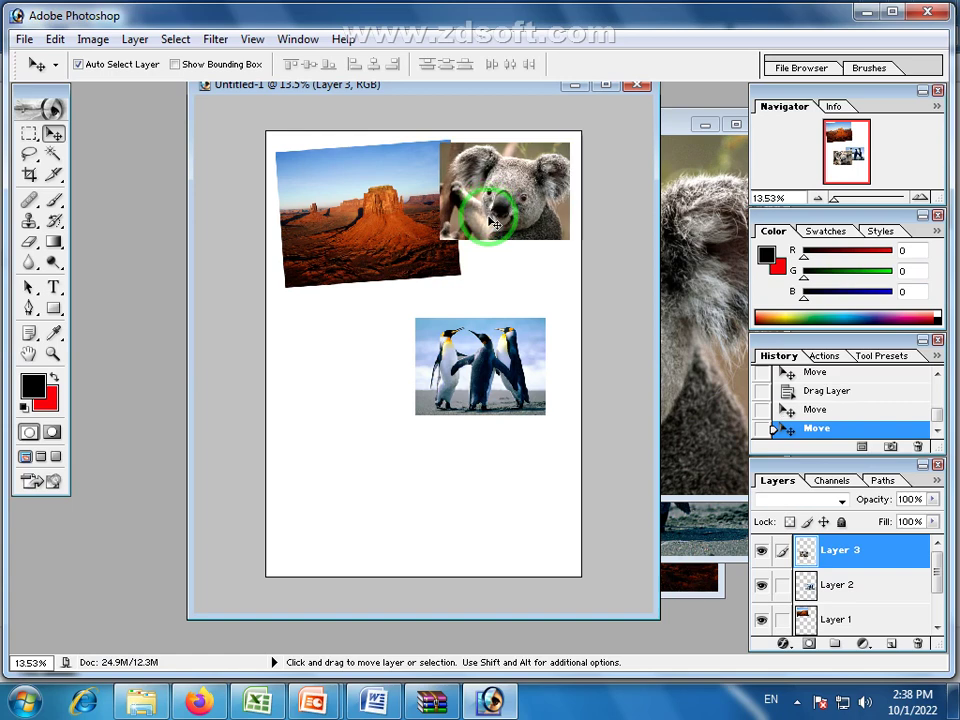
{"action": "key", "text": "ctrl+t"}
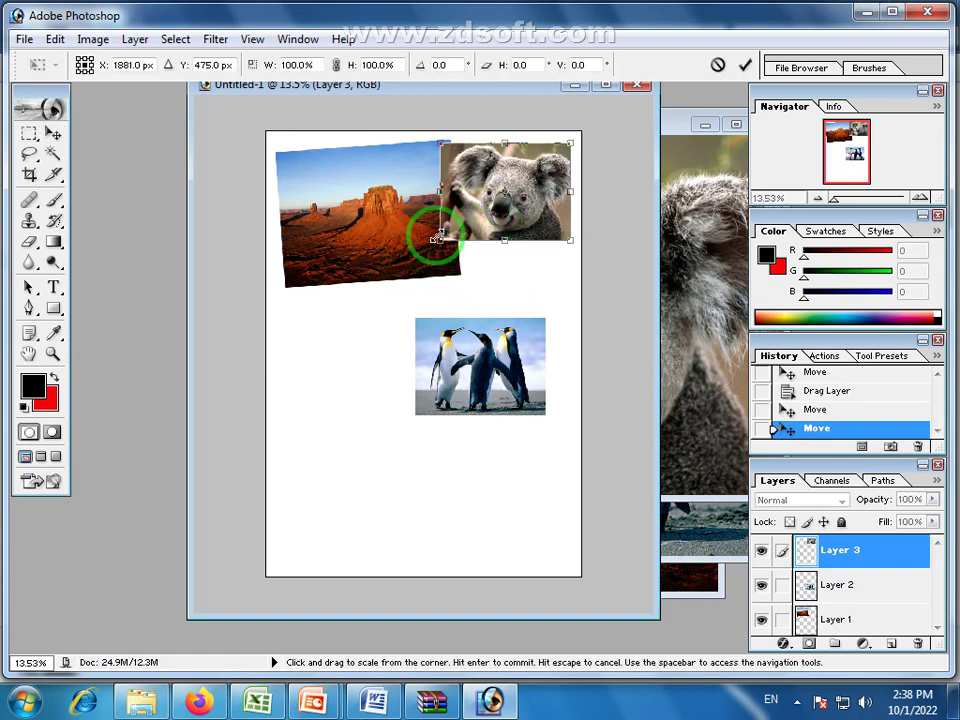
{"action": "left_click_drag", "start_coordinate": [440, 240], "coordinate": [420, 257]}
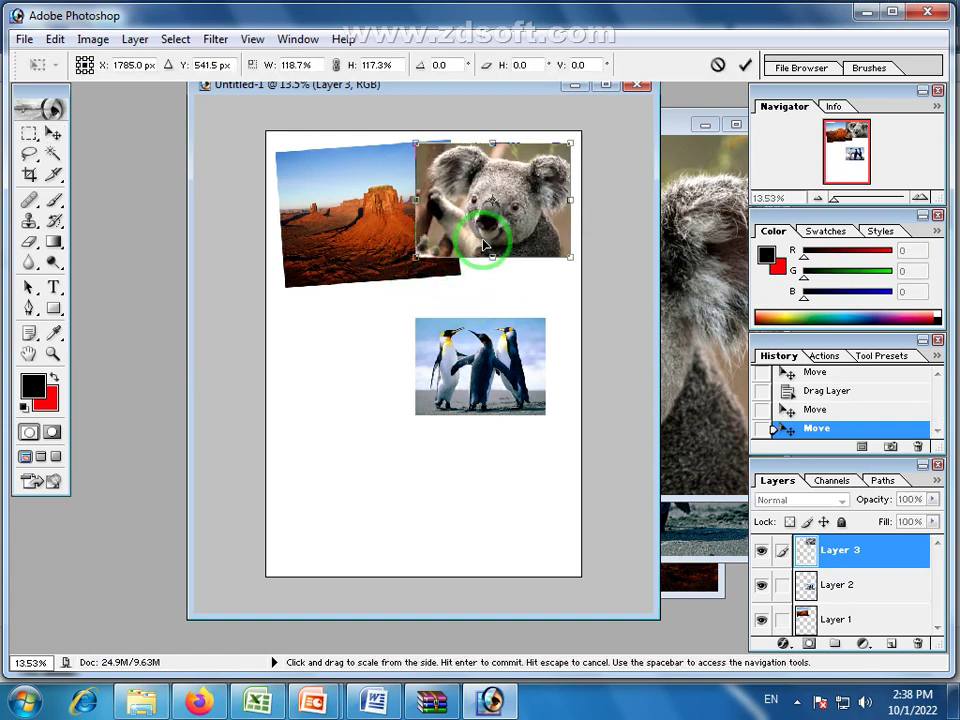
{"action": "key", "text": "Return"}
- Enlarge the penguin picture with Free Transform to about 129% width and 125% height and place it directly below the desert picture
{"action": "left_click", "coordinate": [535, 378]}
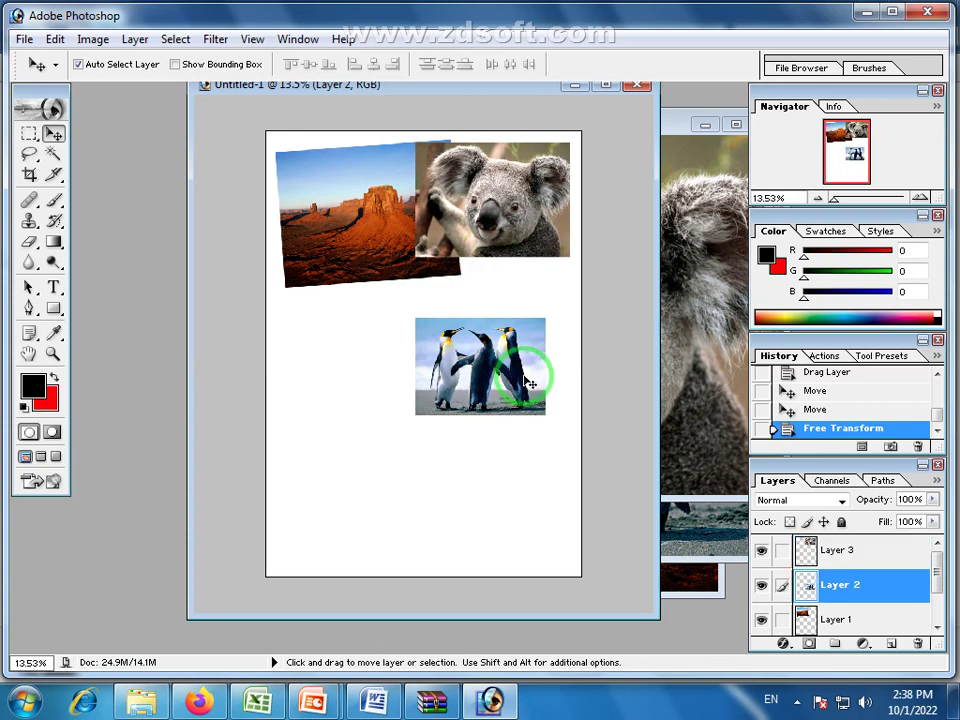
{"action": "key", "text": "ctrl+t"}
{"action": "left_click_drag", "start_coordinate": [417, 318], "coordinate": [377, 293]}
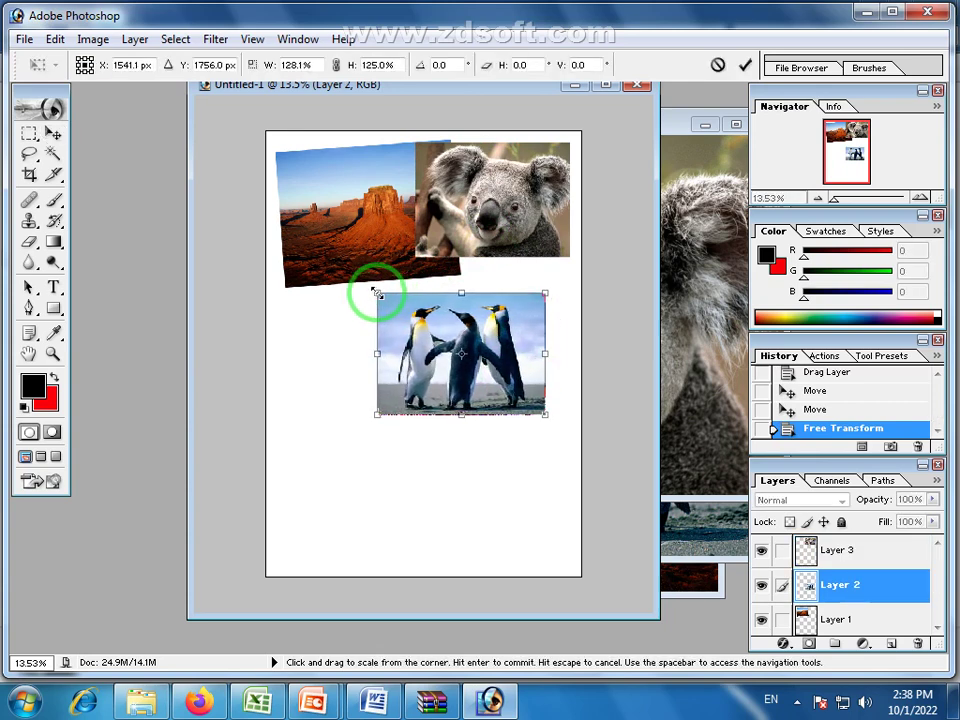
{"action": "left_click_drag", "start_coordinate": [443, 326], "coordinate": [354, 315]}
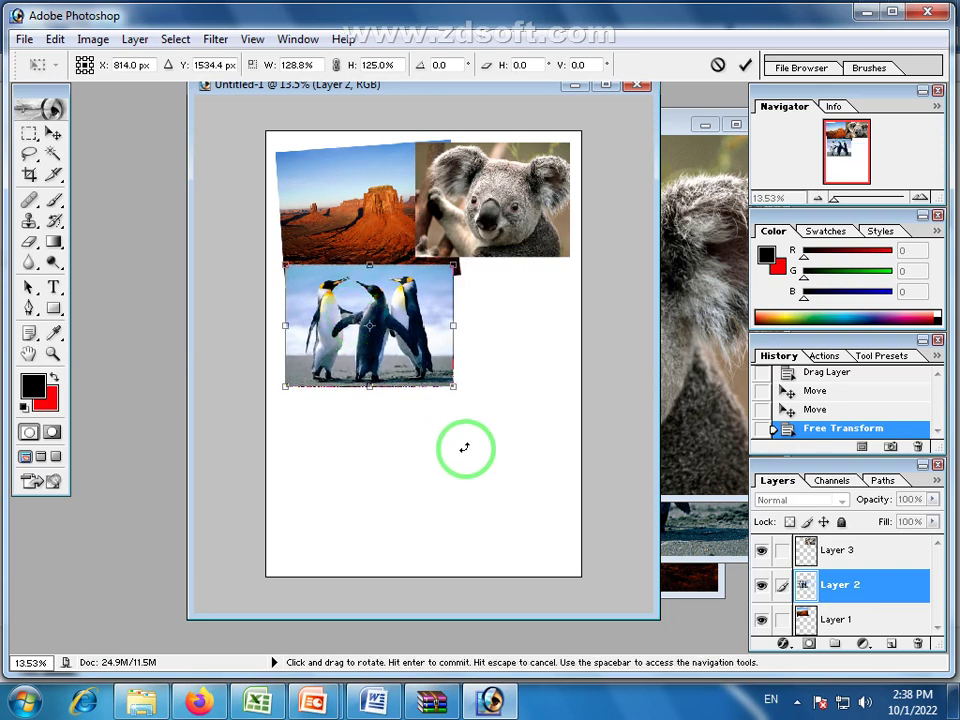
{"action": "double_click", "coordinate": [420, 375]}
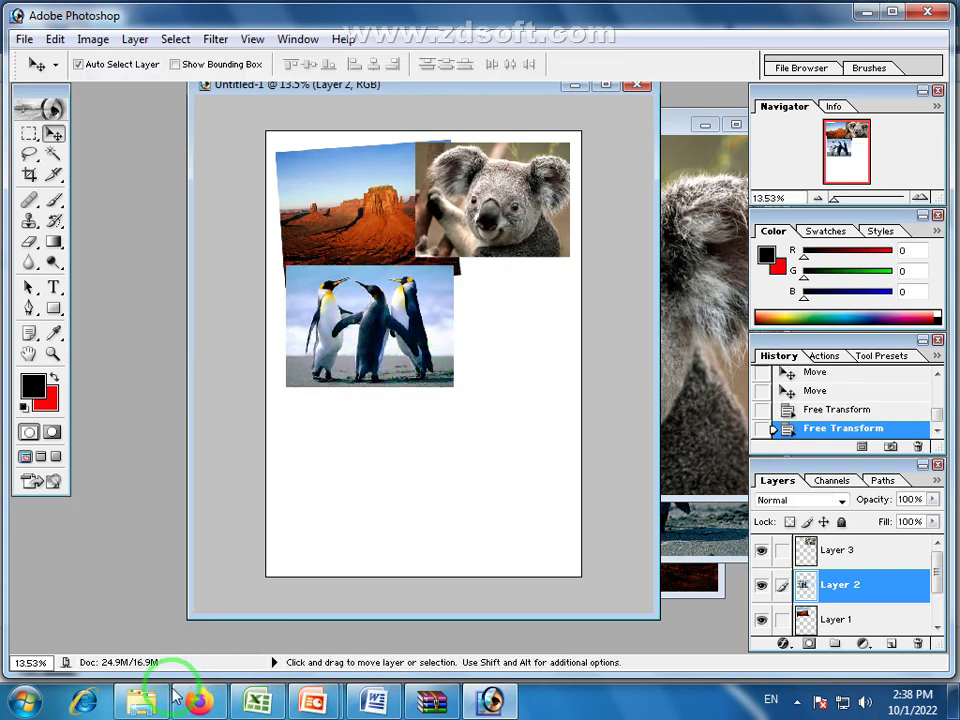
- Switch to the Sample Pictures folder and open the Chrysanthemum, Jellyfish and Hydrangeas pictures together in Photoshop
{"action": "left_click", "coordinate": [174, 697]}
{"action": "left_click", "coordinate": [617, 339]}
{"action": "left_click_drag", "start_coordinate": [504, 273], "coordinate": [167, 195]}
{"action": "left_click_drag", "start_coordinate": [306, 225], "coordinate": [461, 523]}
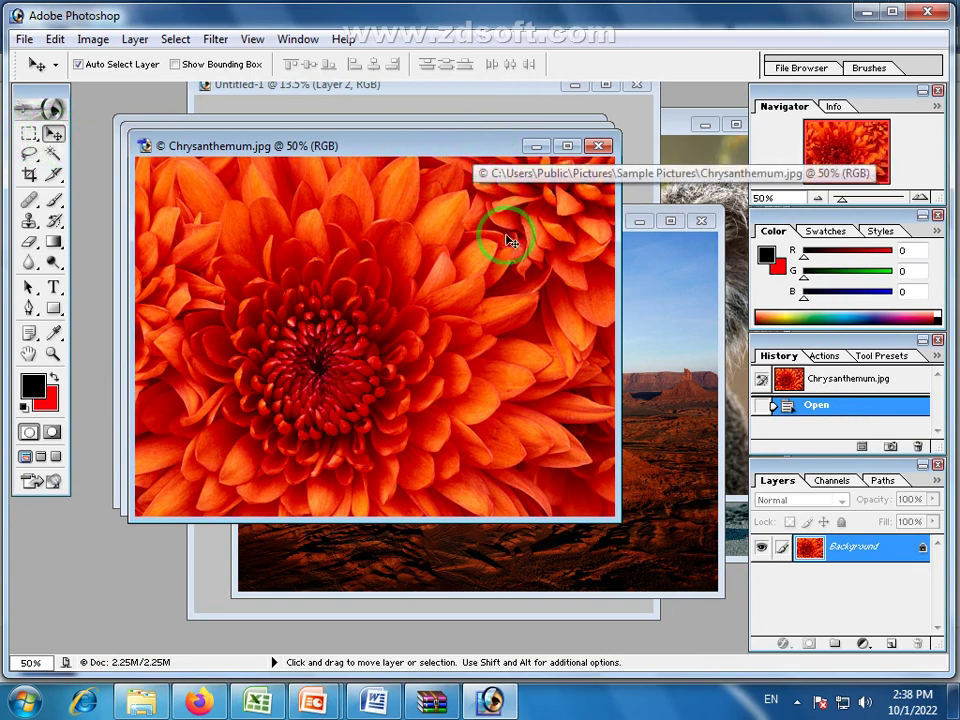
- Copy the Chrysanthemum picture into Untitled-1 beside the penguins at its original size, and minimise Chrysanthemum.jpg
{"action": "left_click_drag", "start_coordinate": [610, 220], "coordinate": [497, 193]}
{"action": "left_click_drag", "start_coordinate": [562, 308], "coordinate": [547, 373]}
{"action": "key", "text": "ctrl+t"}
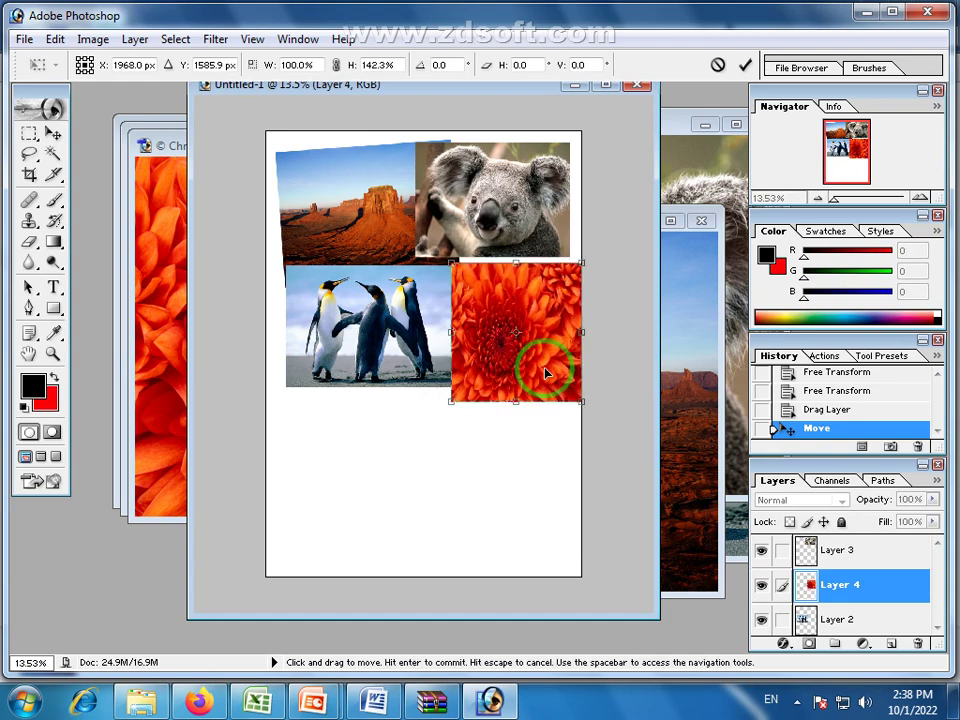
{"action": "left_click", "coordinate": [171, 339]}
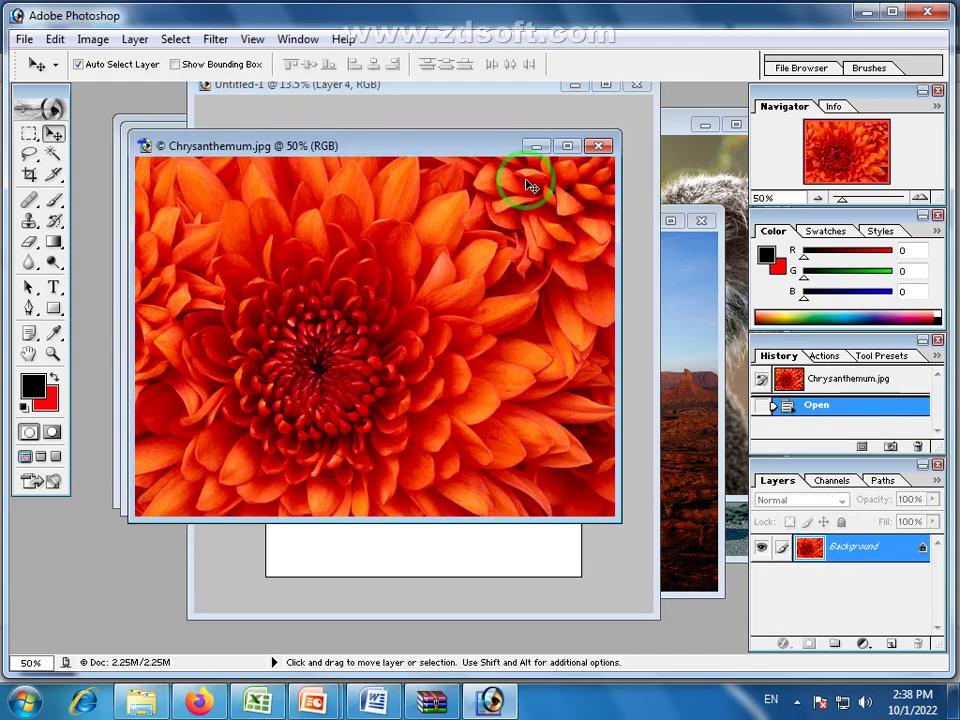
{"action": "left_click", "coordinate": [545, 150]}
- Copy the Jellyfish picture to the page's lower area, enlarge it to about 203% width and 195% height, and close Jellyfish.jpg
{"action": "left_click", "coordinate": [129, 291]}
{"action": "left_click_drag", "start_coordinate": [199, 388], "coordinate": [321, 460]}
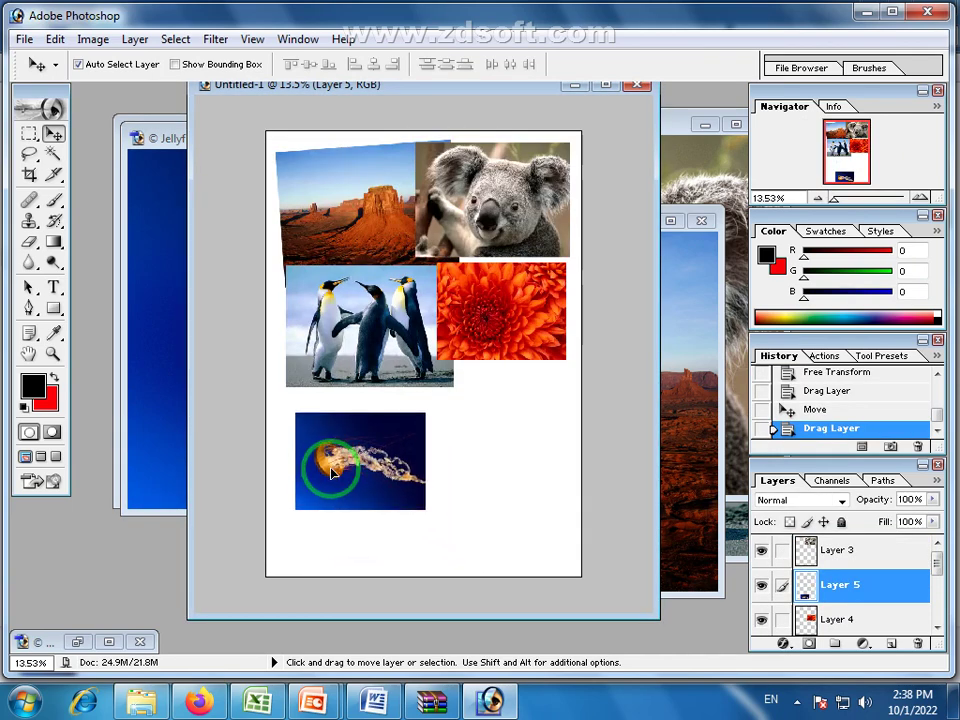
{"action": "key", "text": "ctrl+t"}
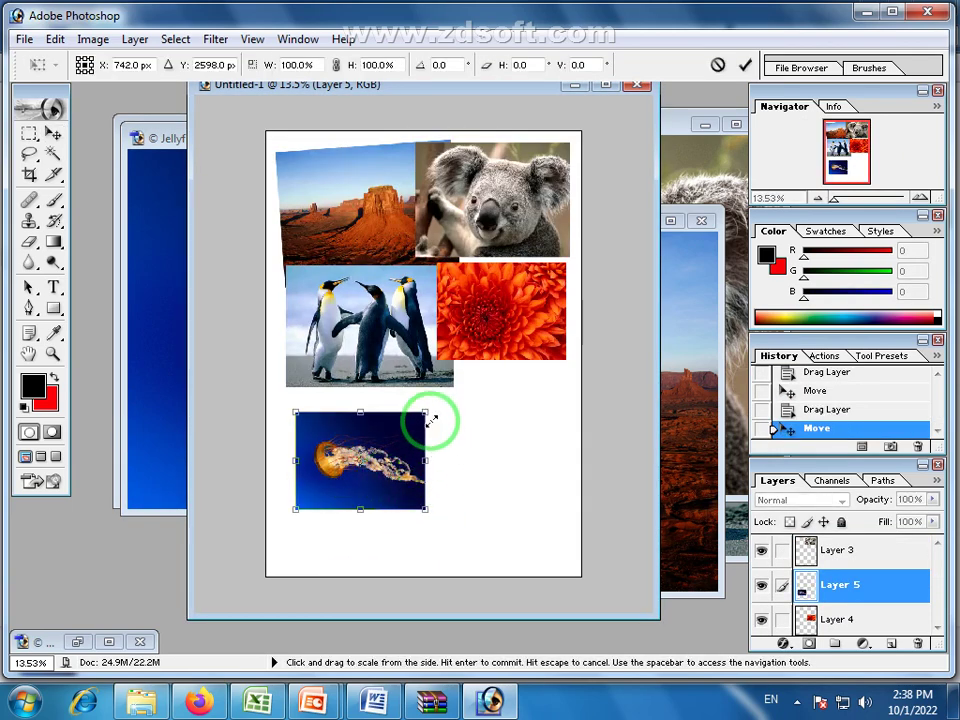
{"action": "left_click_drag", "start_coordinate": [440, 409], "coordinate": [559, 318]}
{"action": "left_click_drag", "start_coordinate": [509, 404], "coordinate": [492, 460]}
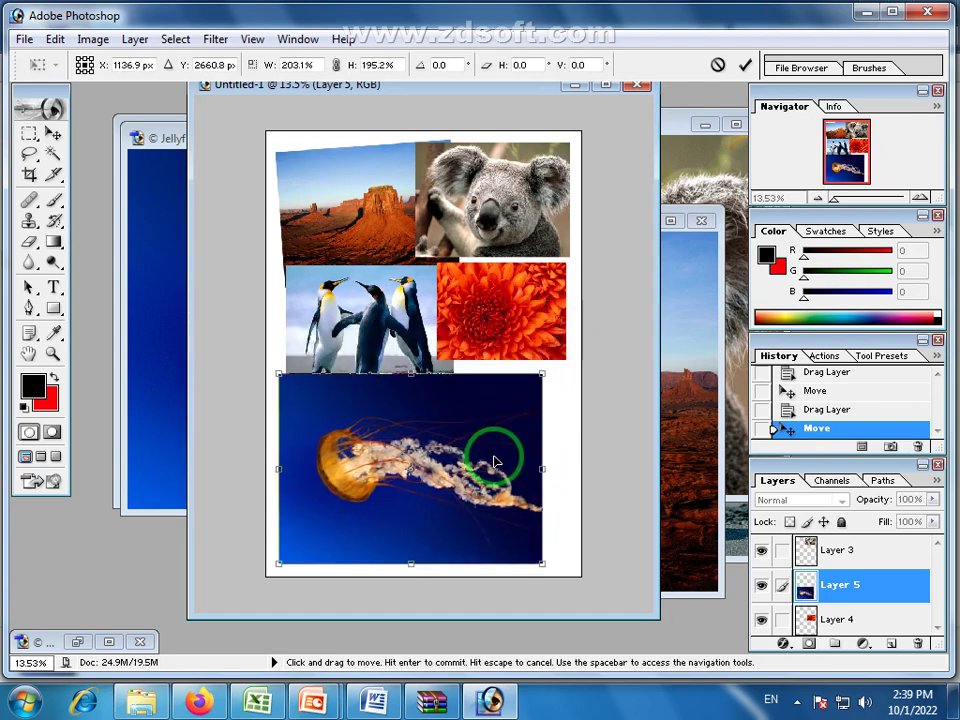
{"action": "key", "text": "Return"}
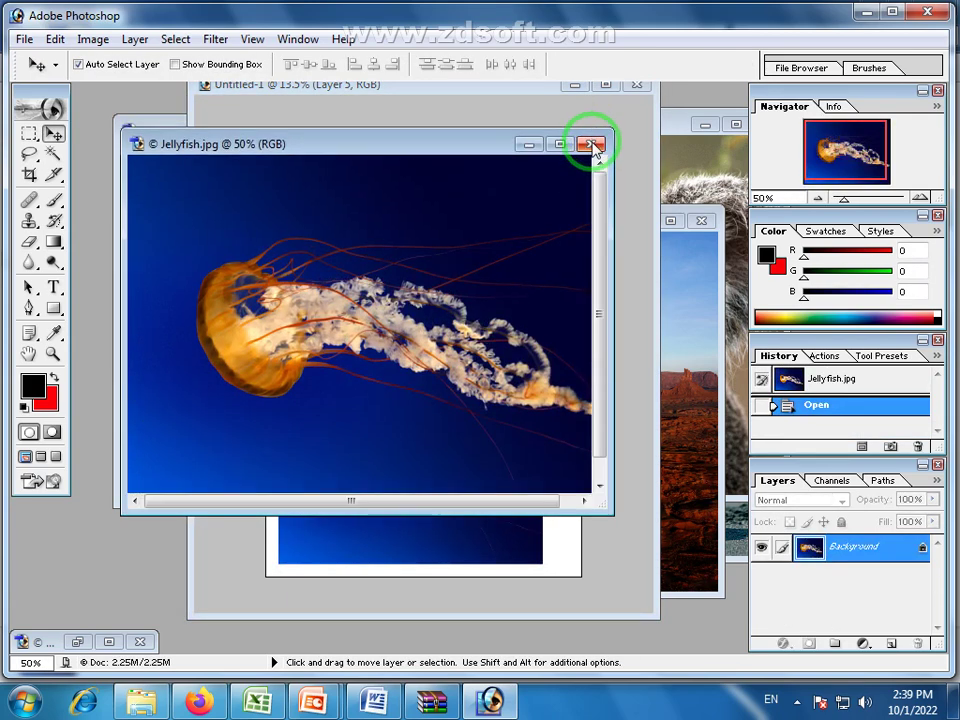
{"action": "left_click", "coordinate": [591, 140]}
- Copy the Hydrangeas picture to Untitled-1's lower-right corner, rotated about 11.2° and enlarged to about 126% width and 124% height
{"action": "left_click_drag", "start_coordinate": [141, 310], "coordinate": [507, 528]}
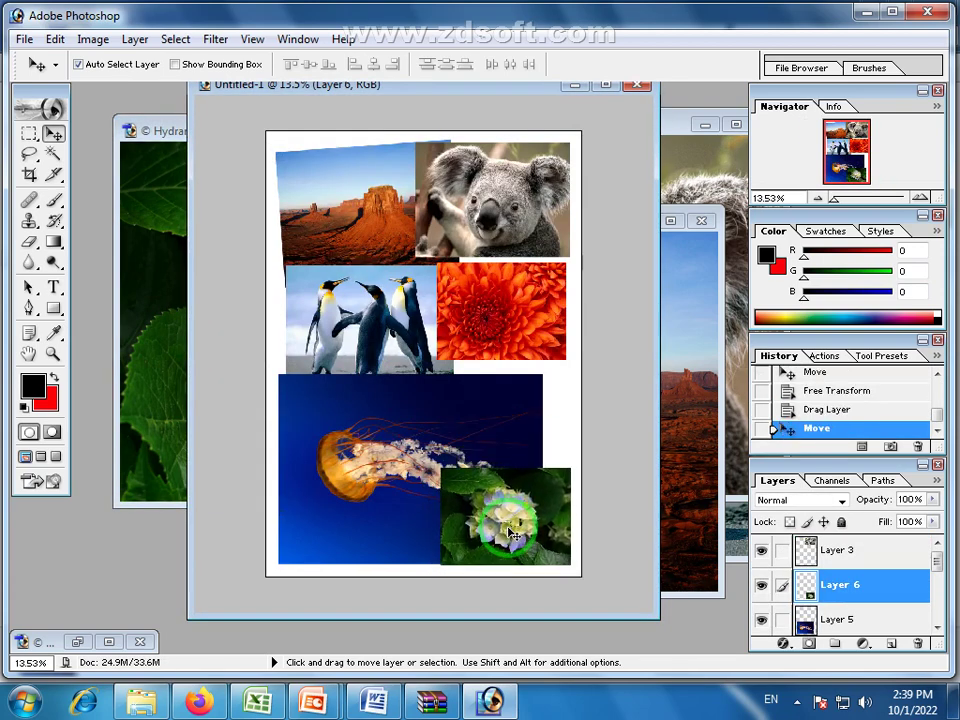
{"action": "key", "text": "ctrl+t"}
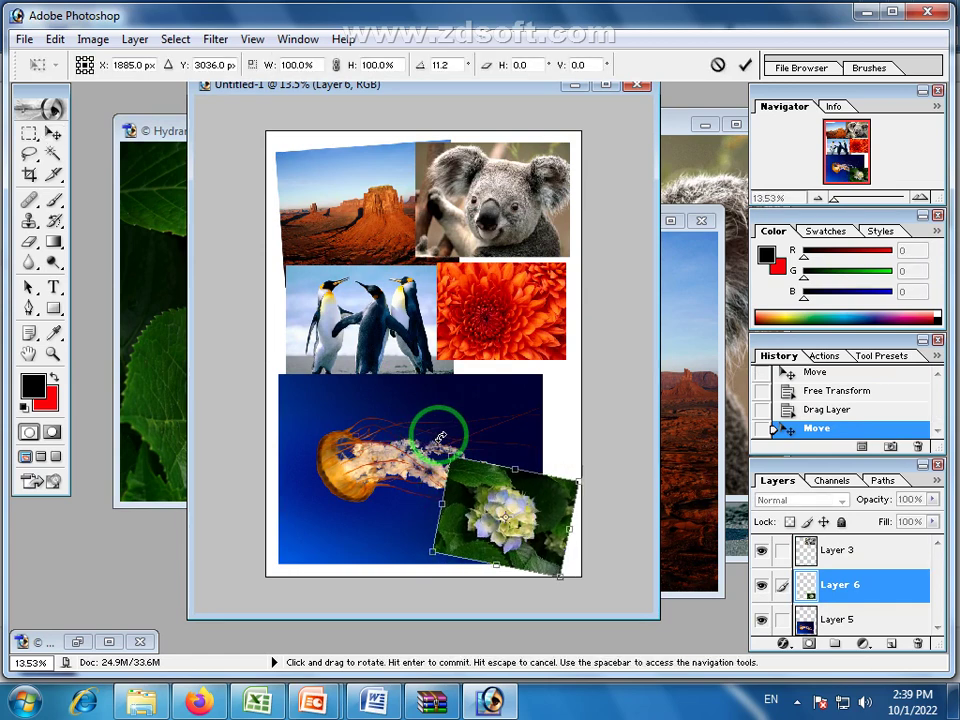
{"action": "mouse_move", "coordinate": [428, 438]}
{"action": "left_mouse_down"}
{"action": "mouse_move", "coordinate": [444, 427]}
{"action": "mouse_move", "coordinate": [419, 424]}
{"action": "left_mouse_up"}
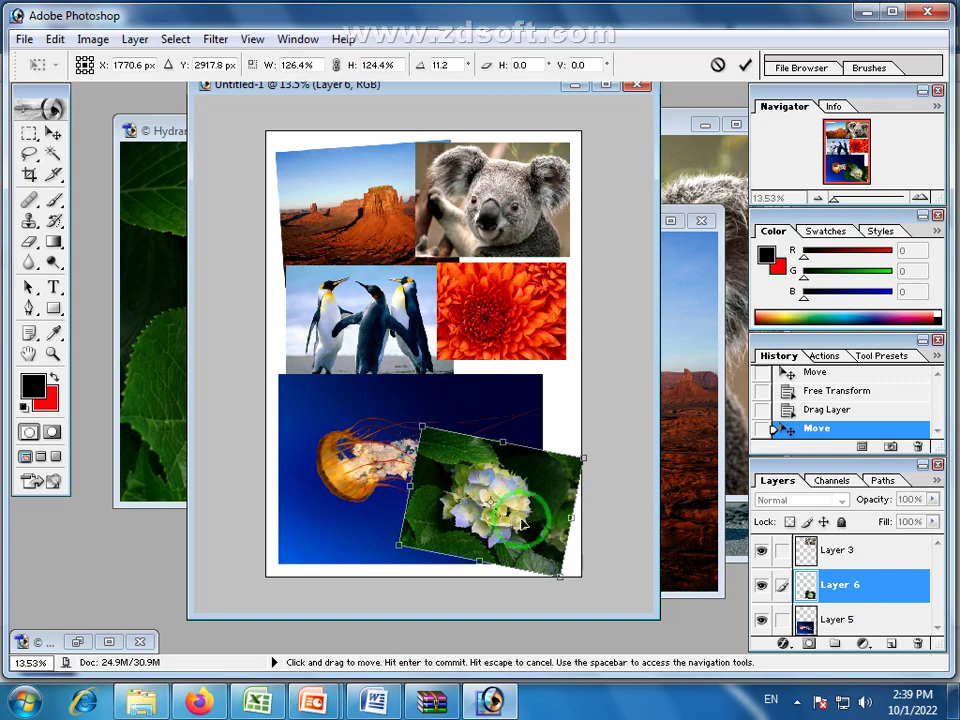
{"action": "double_click", "coordinate": [527, 517]}
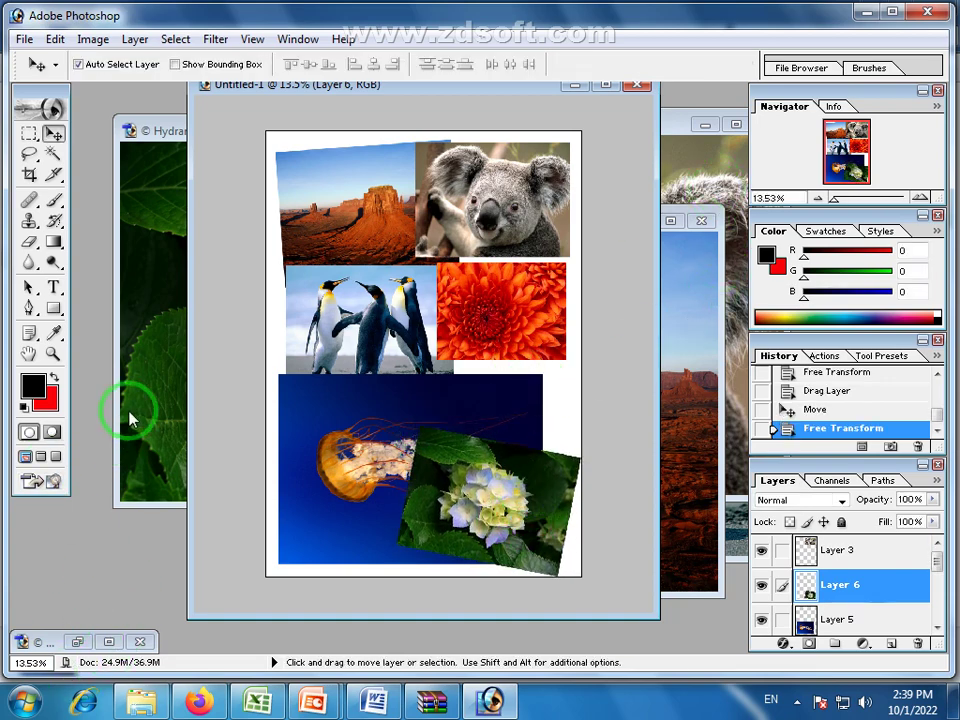
- Bring Desert.jpg to the front and activate the Elliptical Marquee tool
{"action": "left_click", "coordinate": [158, 398]}
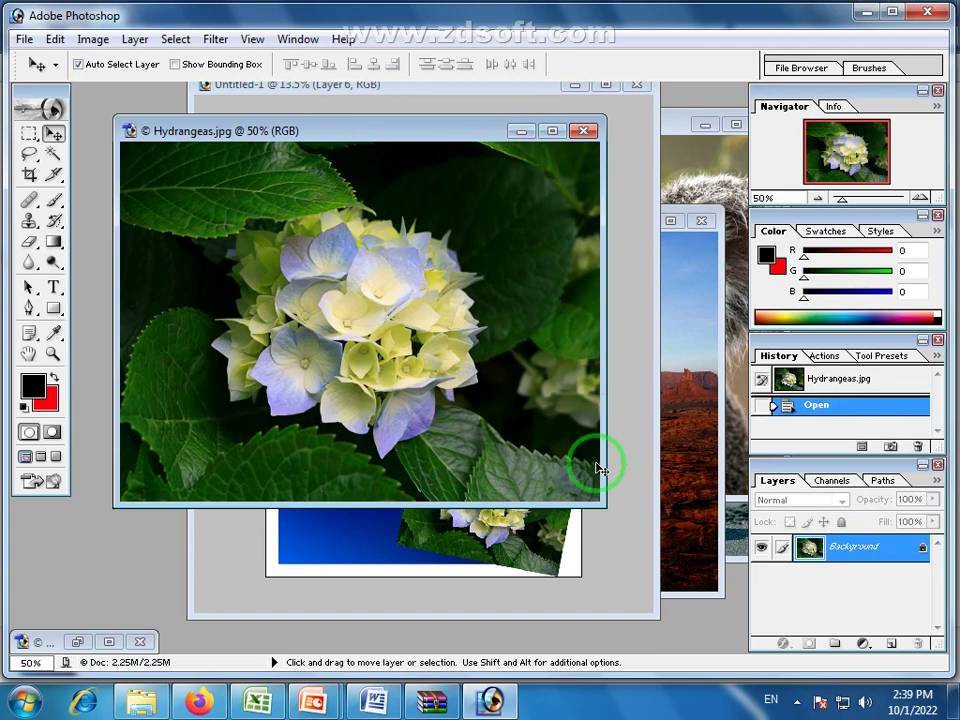
{"action": "left_click", "coordinate": [690, 505]}
{"action": "left_click_drag", "start_coordinate": [32, 133], "coordinate": [81, 152]}
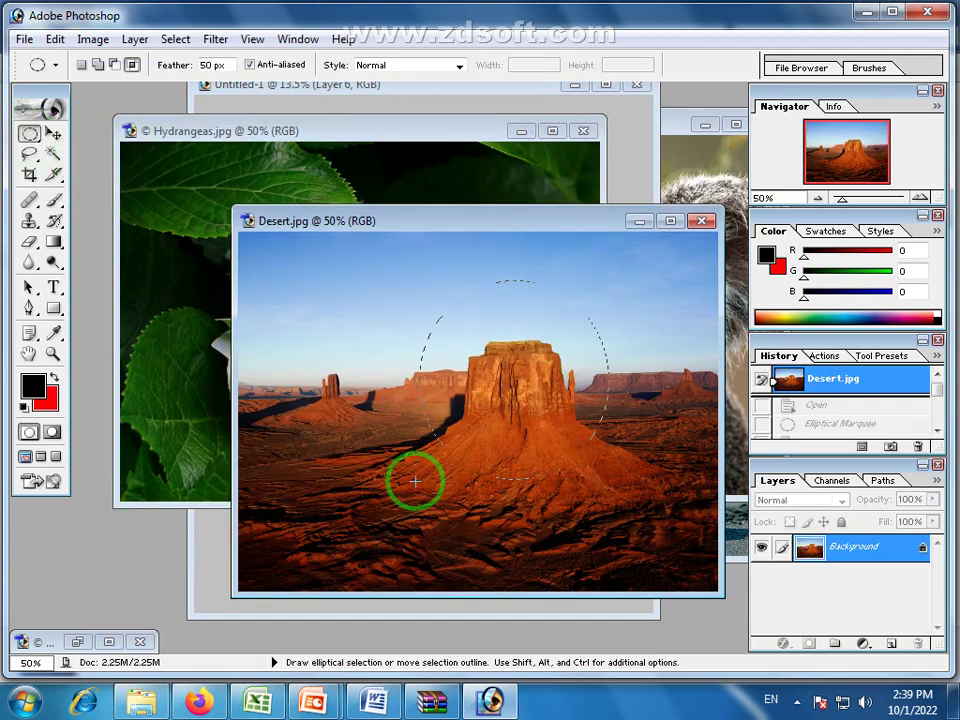
{"action": "left_click_drag", "start_coordinate": [415, 481], "coordinate": [403, 486]}
{"action": "left_click", "coordinate": [52, 133]}
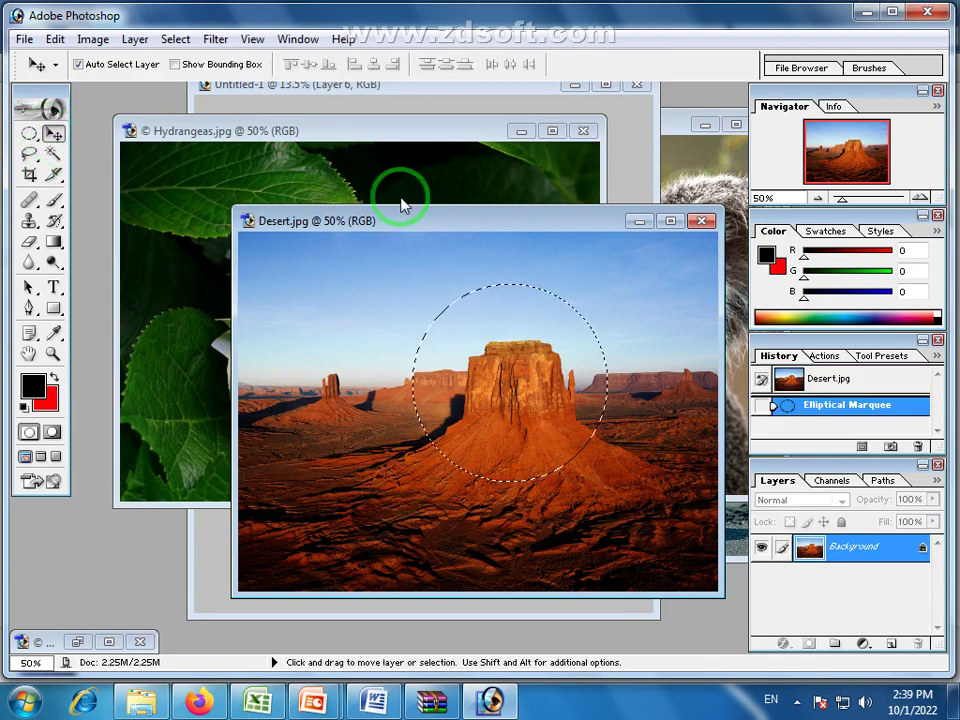
{"action": "left_click", "coordinate": [30, 133]}
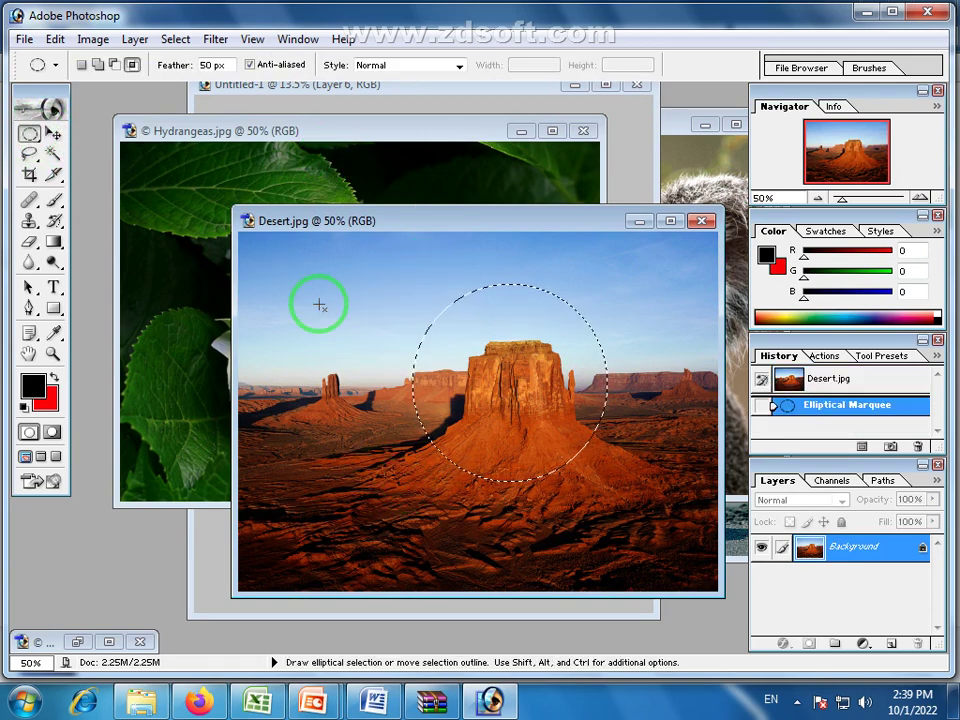
{"action": "left_click", "coordinate": [319, 306]}
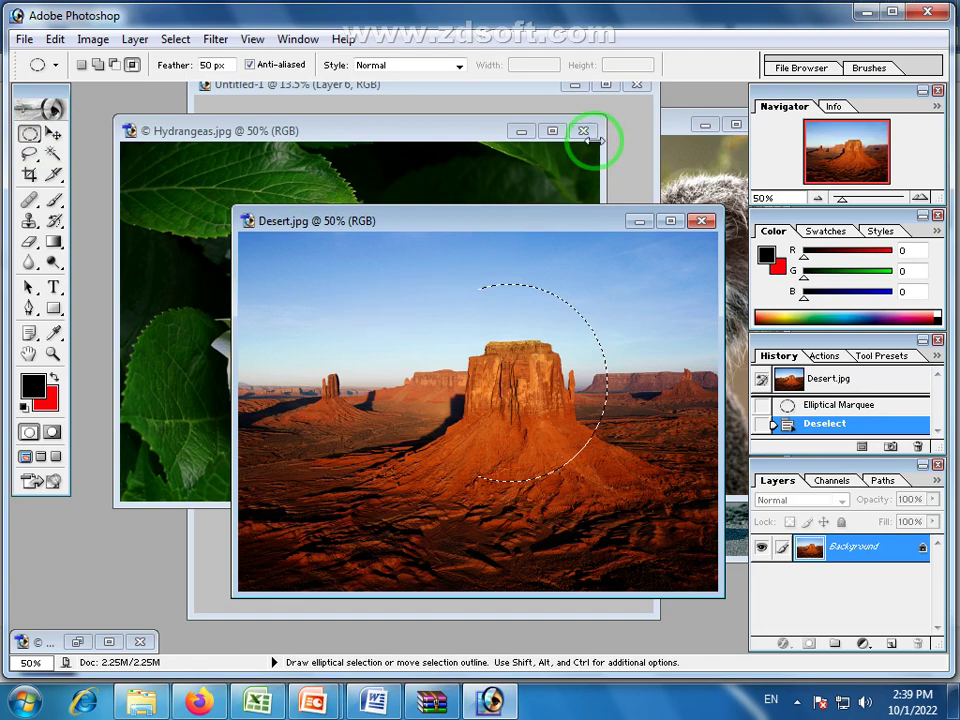
- Minimise Hydrangeas.jpg, then copy an elliptical selection of the desert butte with 30 px feather from Desert.jpg onto the penguins in Untitled-1
{"action": "left_click", "coordinate": [521, 132]}
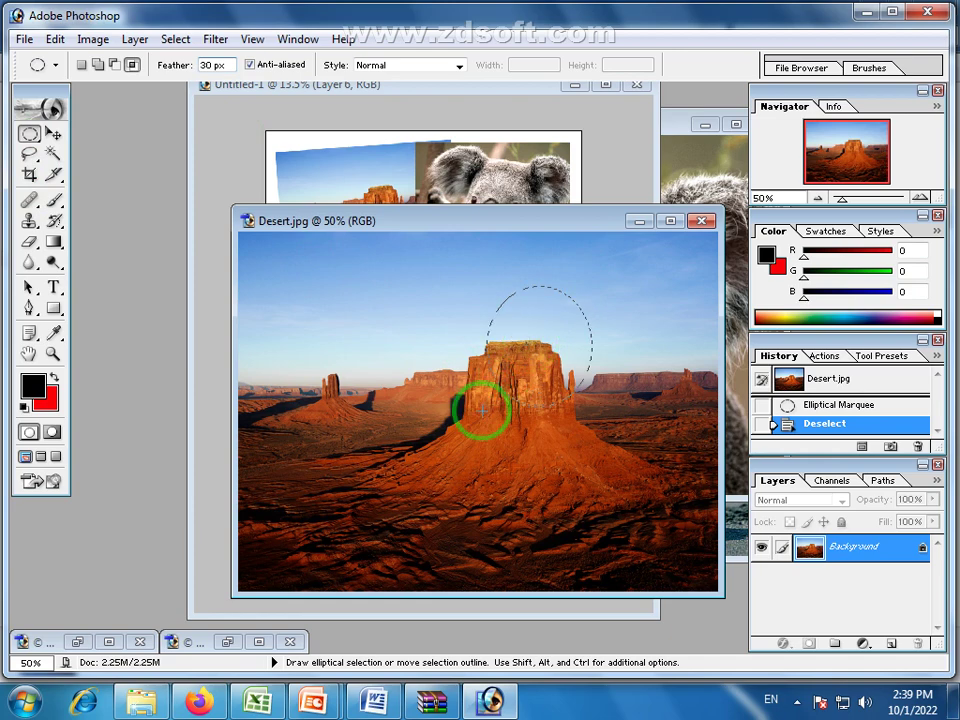
{"action": "left_click_drag", "start_coordinate": [447, 434], "coordinate": [429, 456]}
{"action": "left_click", "coordinate": [53, 133]}
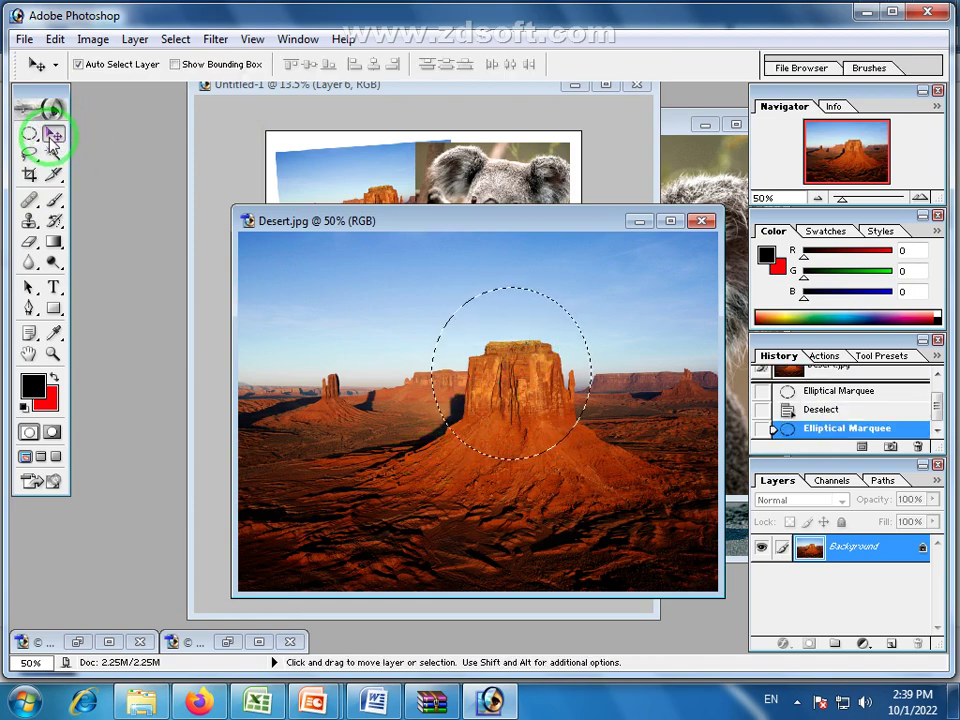
{"action": "left_click_drag", "start_coordinate": [390, 223], "coordinate": [574, 334]}
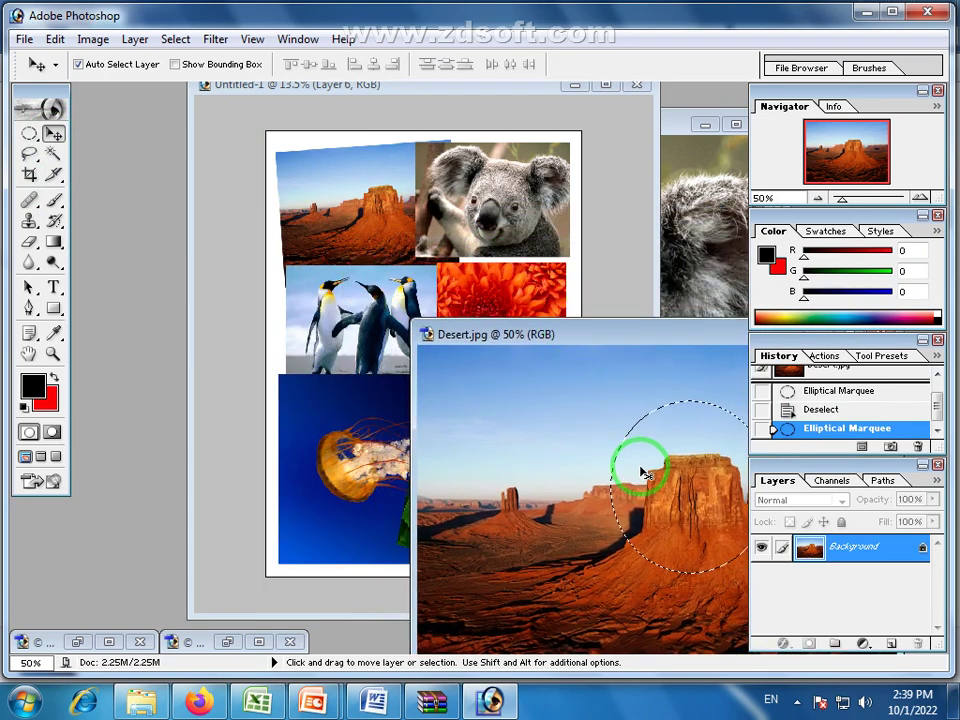
{"action": "left_click_drag", "start_coordinate": [641, 472], "coordinate": [342, 340]}
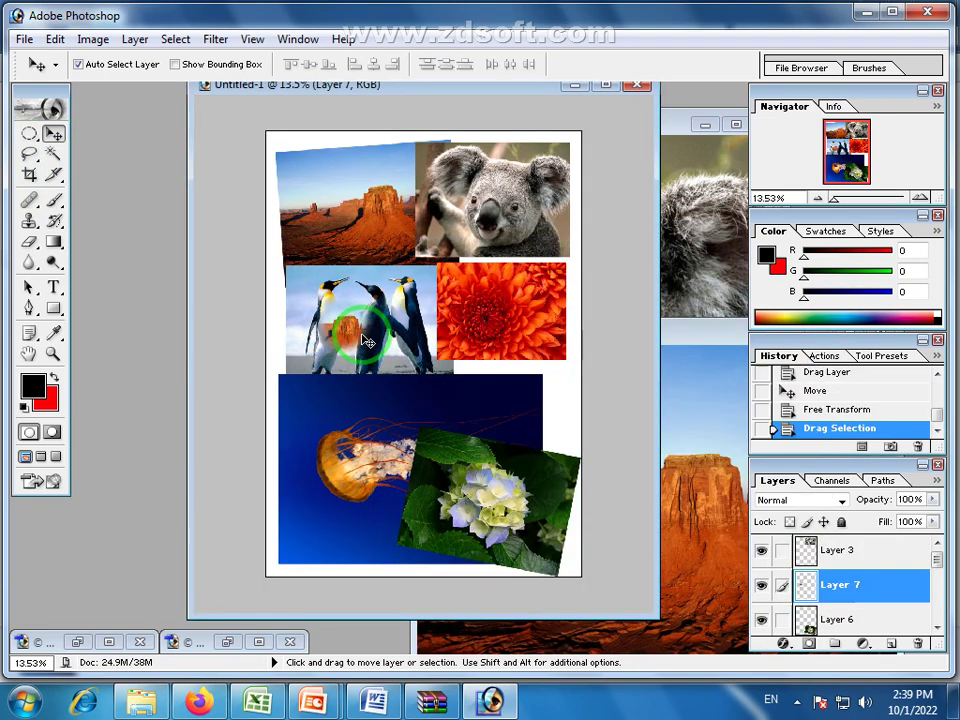
- Enlarge the feathered butte to about 414% width and 359% height and place it over the chrysanthemum at the page's right edge
{"action": "key", "text": "ctrl+t"}
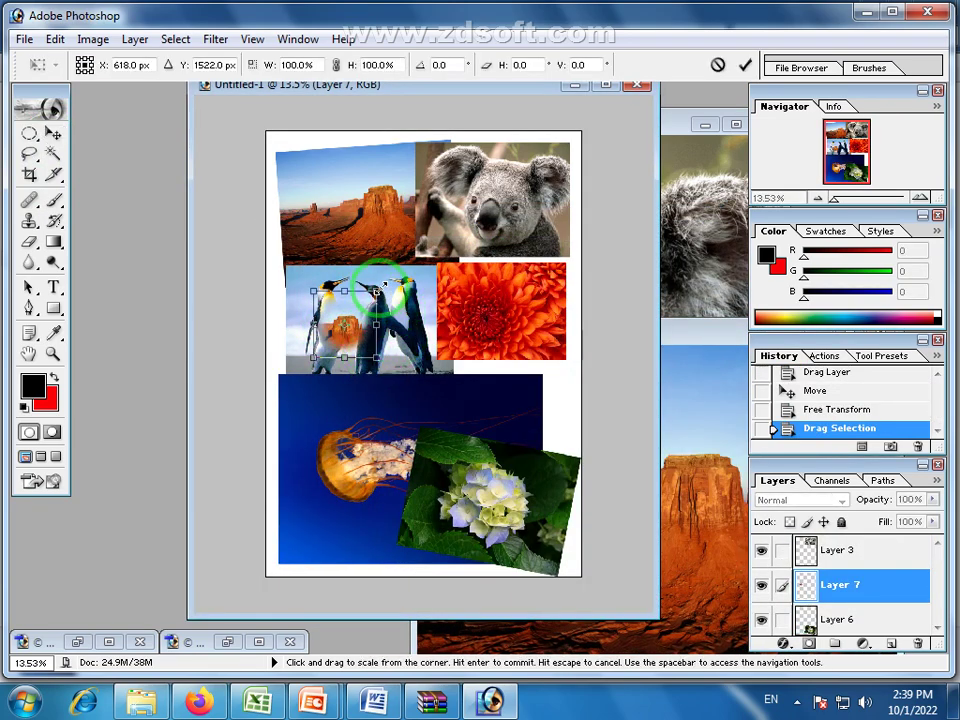
{"action": "left_click_drag", "start_coordinate": [378, 290], "coordinate": [514, 161]}
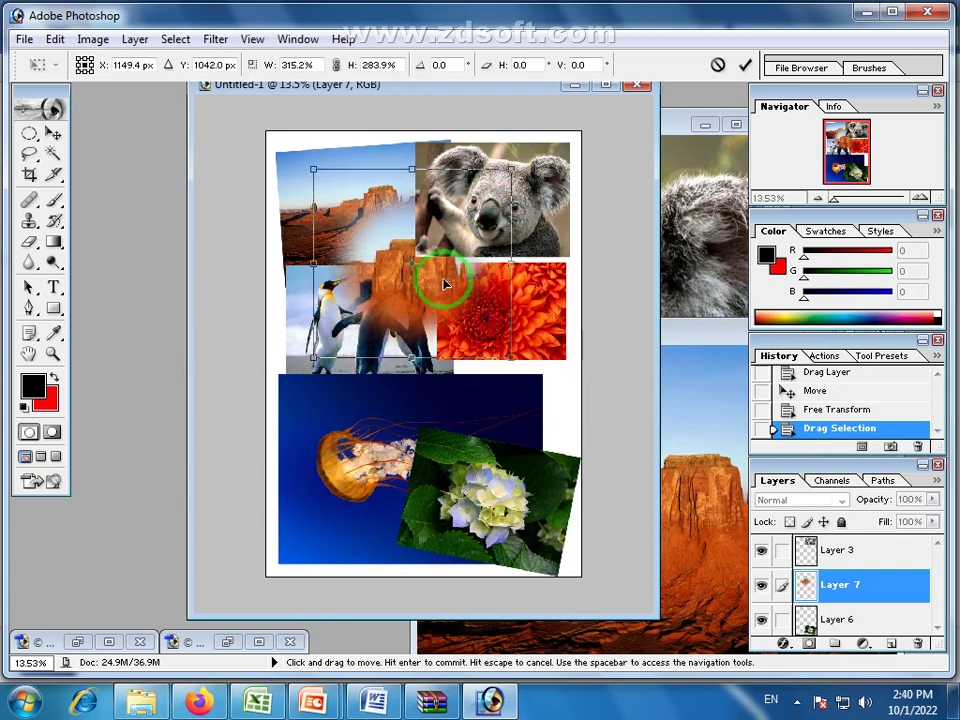
{"action": "left_click_drag", "start_coordinate": [439, 279], "coordinate": [513, 404]}
{"action": "left_click_drag", "start_coordinate": [392, 469], "coordinate": [332, 513]}
{"action": "left_click_drag", "start_coordinate": [519, 439], "coordinate": [510, 413]}
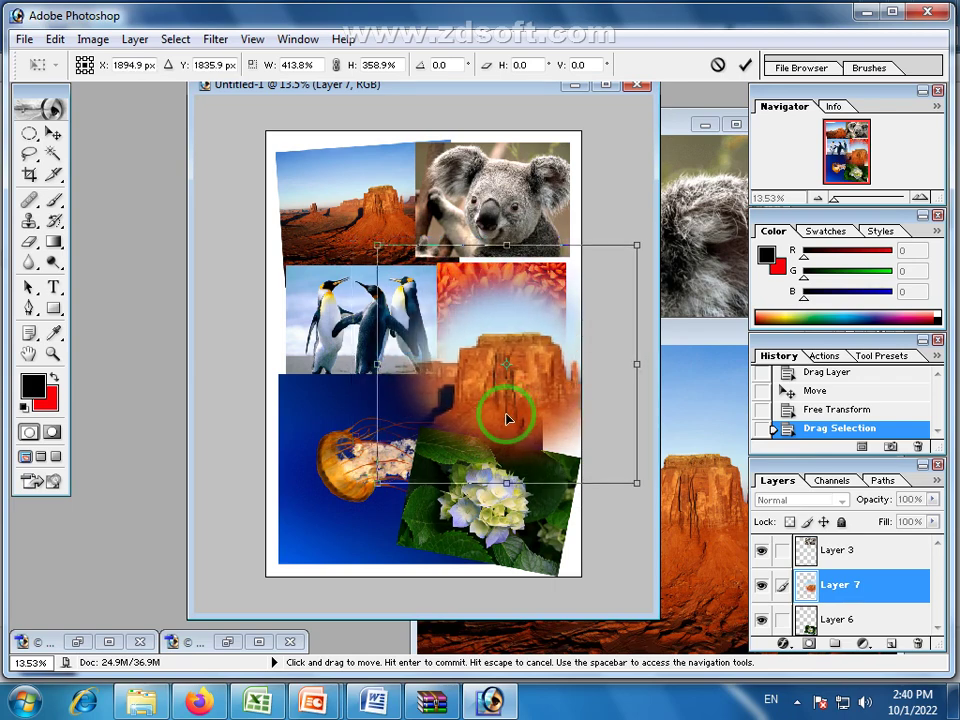
{"action": "key", "text": "Return"}
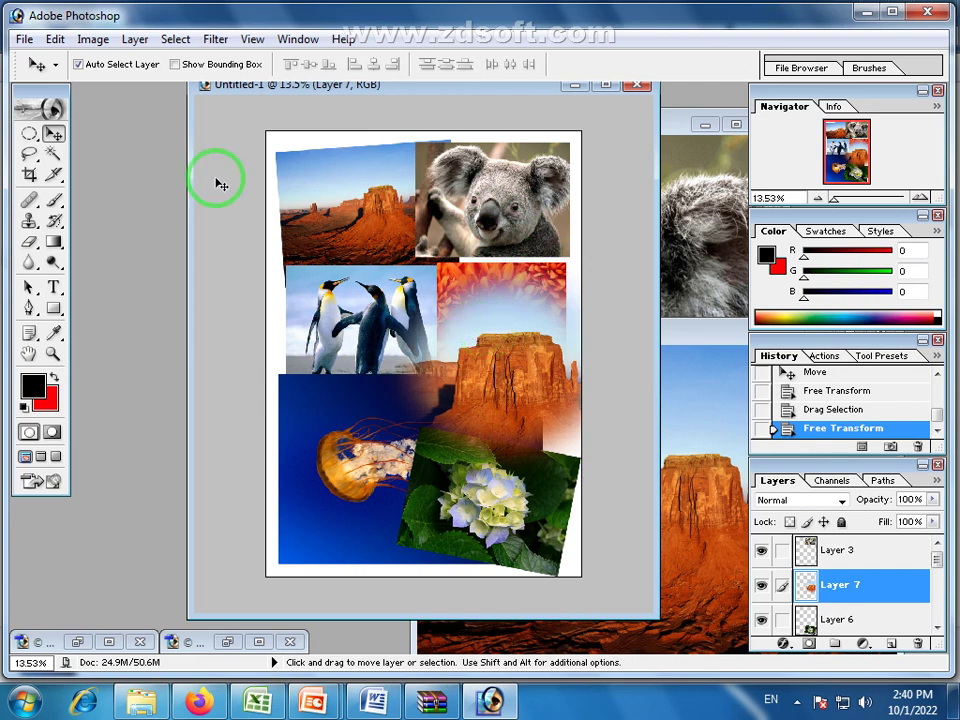
- Activate the Rectangular Marquee tool and move the Untitled-1 document window slightly down and to the left
{"action": "right_click", "coordinate": [33, 136]}
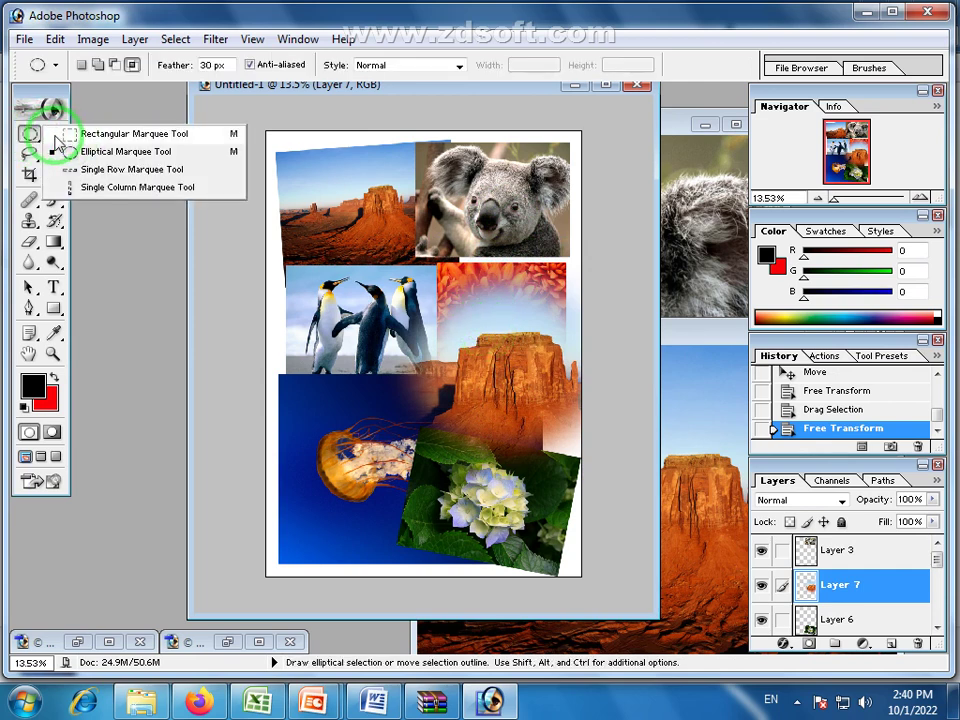
{"action": "left_click", "coordinate": [98, 140]}
{"action": "right_click", "coordinate": [36, 140]}
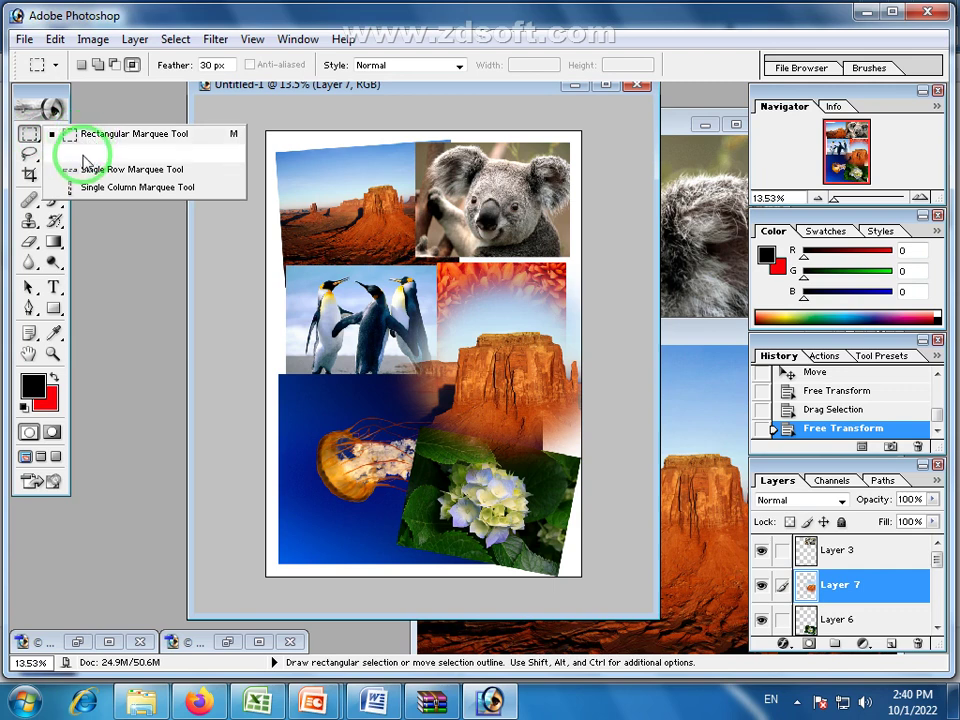
{"action": "left_click", "coordinate": [186, 7]}
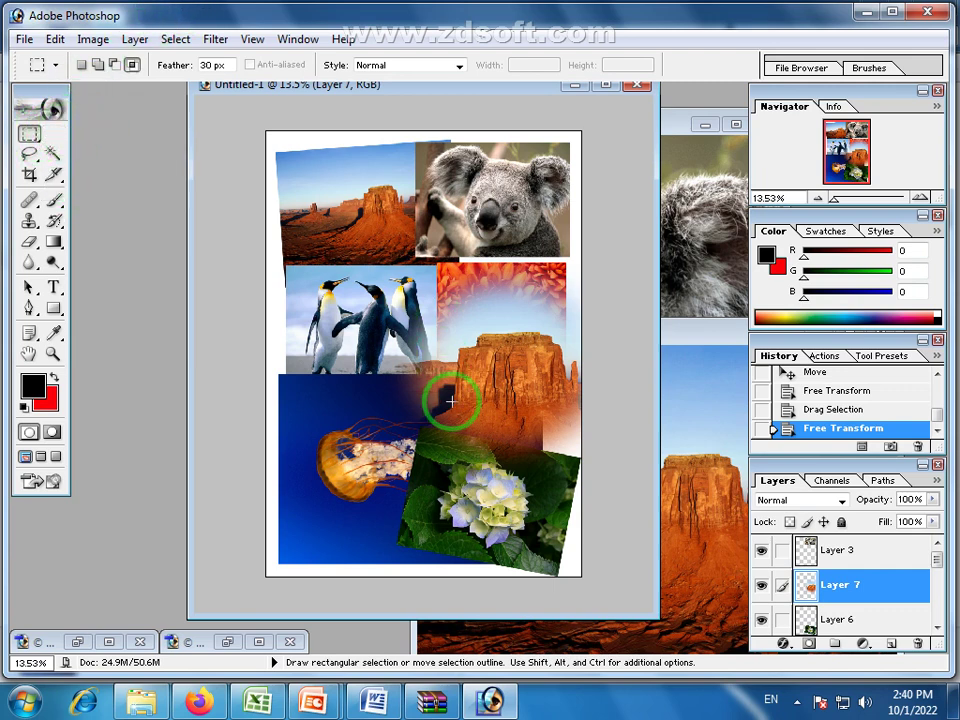
{"action": "left_click_drag", "start_coordinate": [536, 86], "coordinate": [490, 111]}
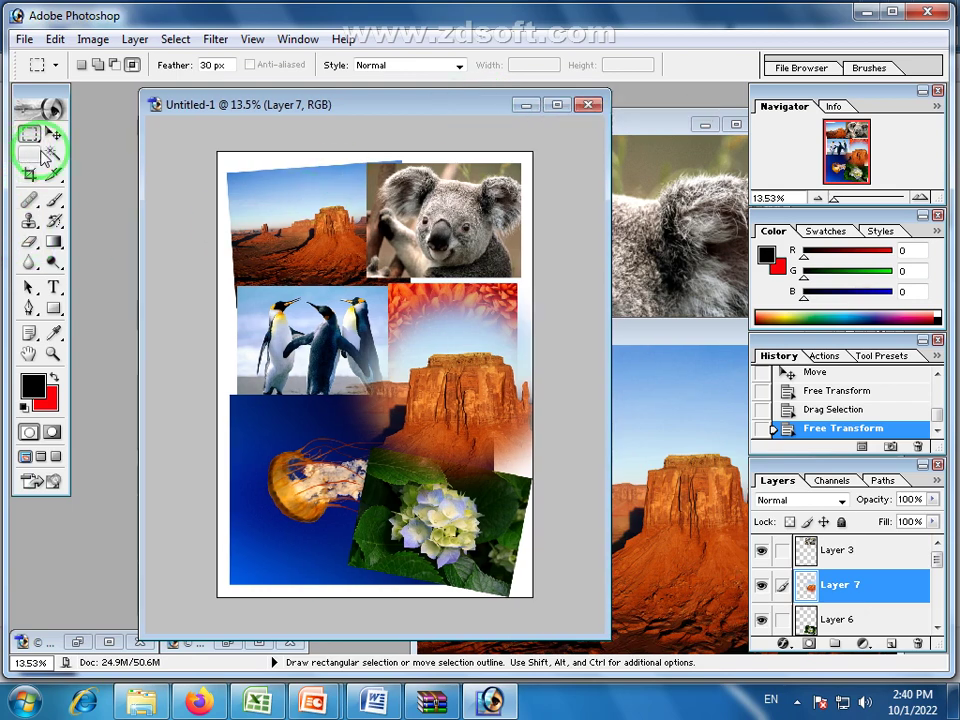
- Move the Desert.jpg window up and to the left, and bring the Untitled-1 collage back to the front
{"action": "left_click_drag", "start_coordinate": [656, 334], "coordinate": [469, 185]}
{"action": "left_click", "coordinate": [593, 319]}
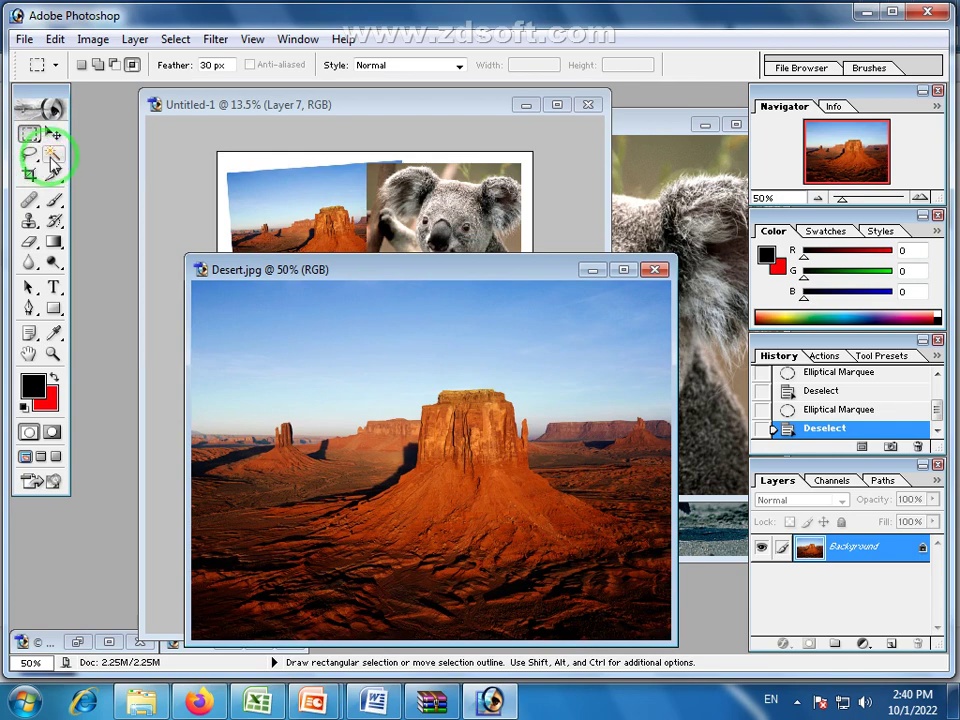
{"action": "left_click", "coordinate": [321, 108]}
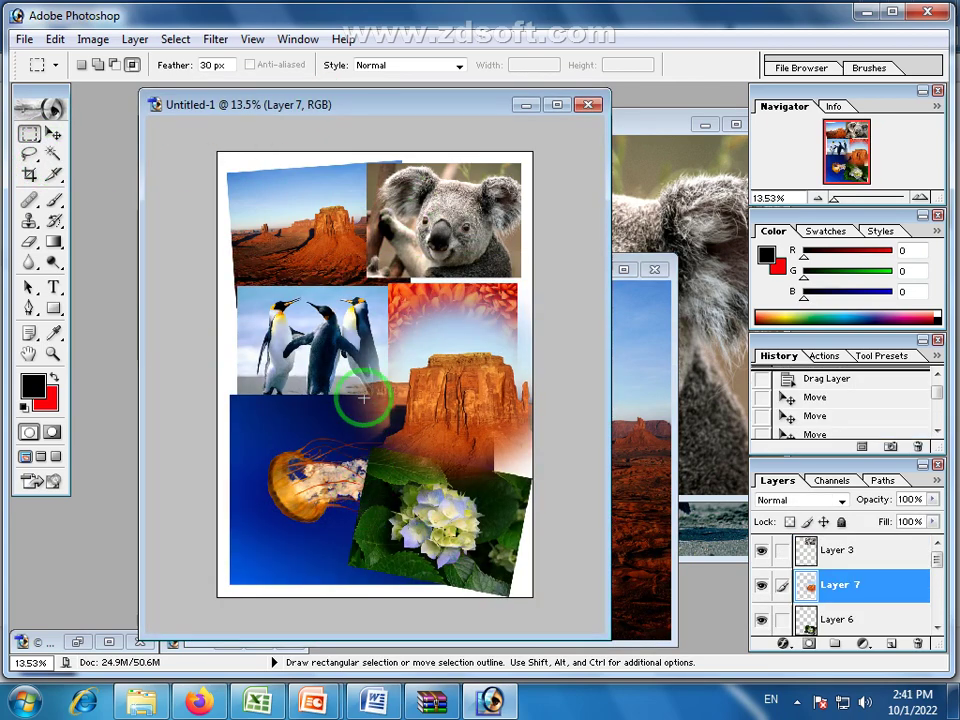
- Save the Untitled-1 collage to the Desktop as xyz in Photoshop (PSD) format with layers kept
{"action": "left_click", "coordinate": [25, 41]}
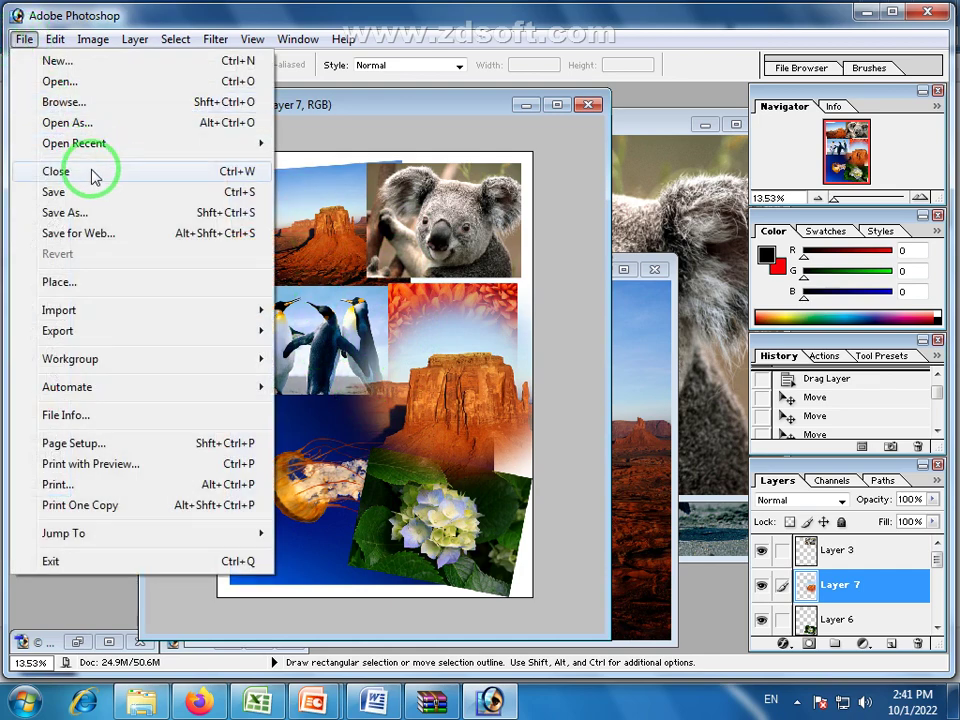
{"action": "left_click", "coordinate": [57, 200]}
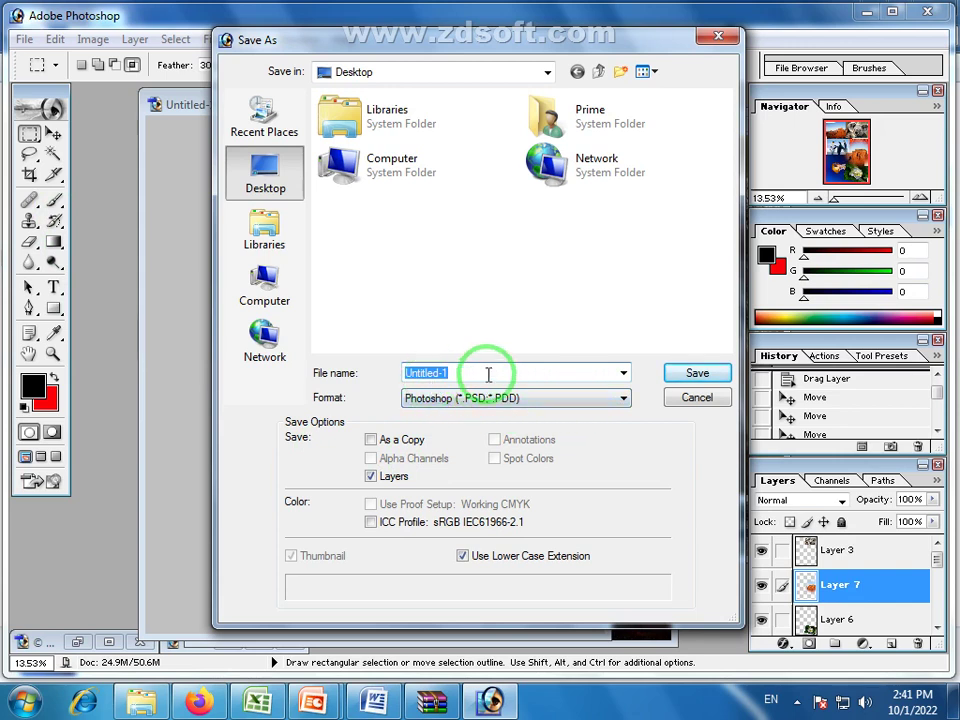
{"action": "left_click_drag", "start_coordinate": [483, 374], "coordinate": [325, 398]}
{"action": "type", "text": "xy"}
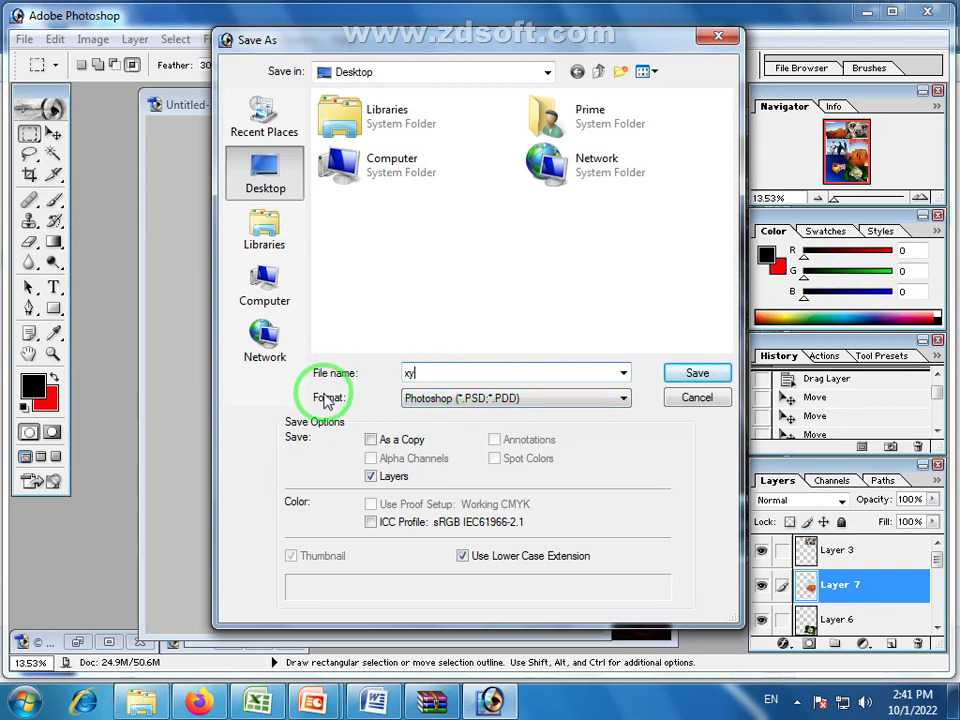
{"action": "type", "text": "z"}
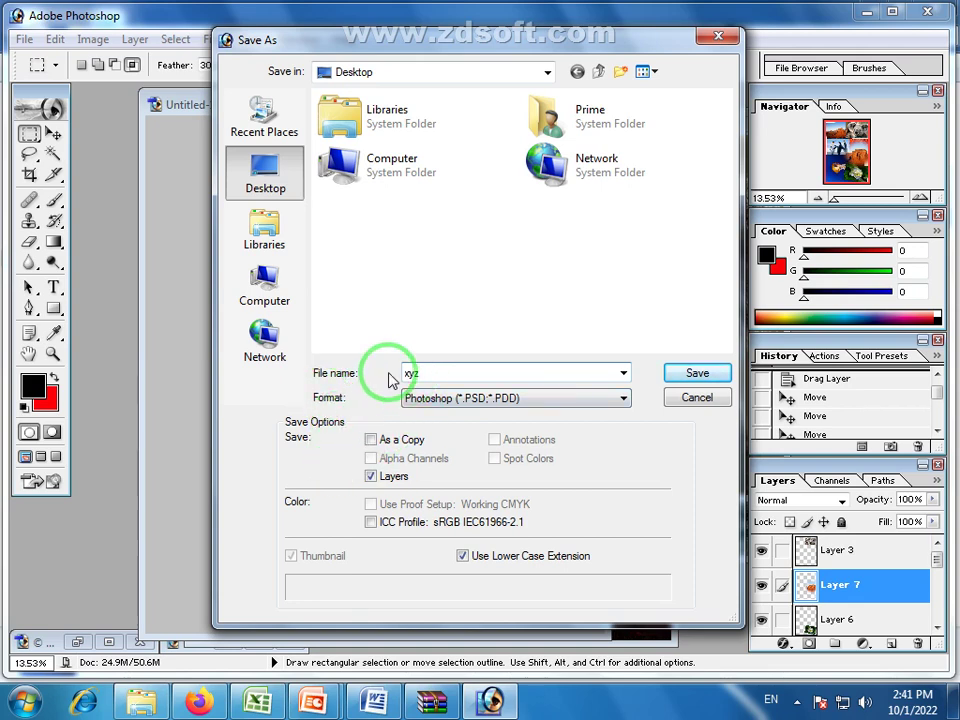
{"action": "left_click", "coordinate": [692, 372]}
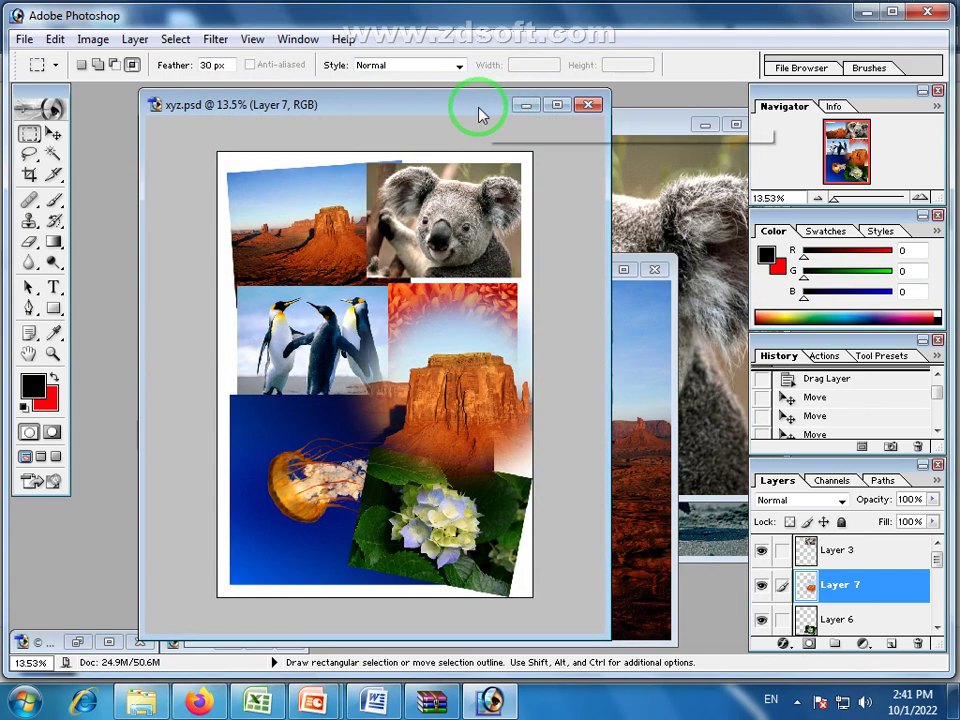
- Save a JPEG copy of the collage to the Desktop as xyz copy.jpg
{"action": "left_click", "coordinate": [22, 40]}
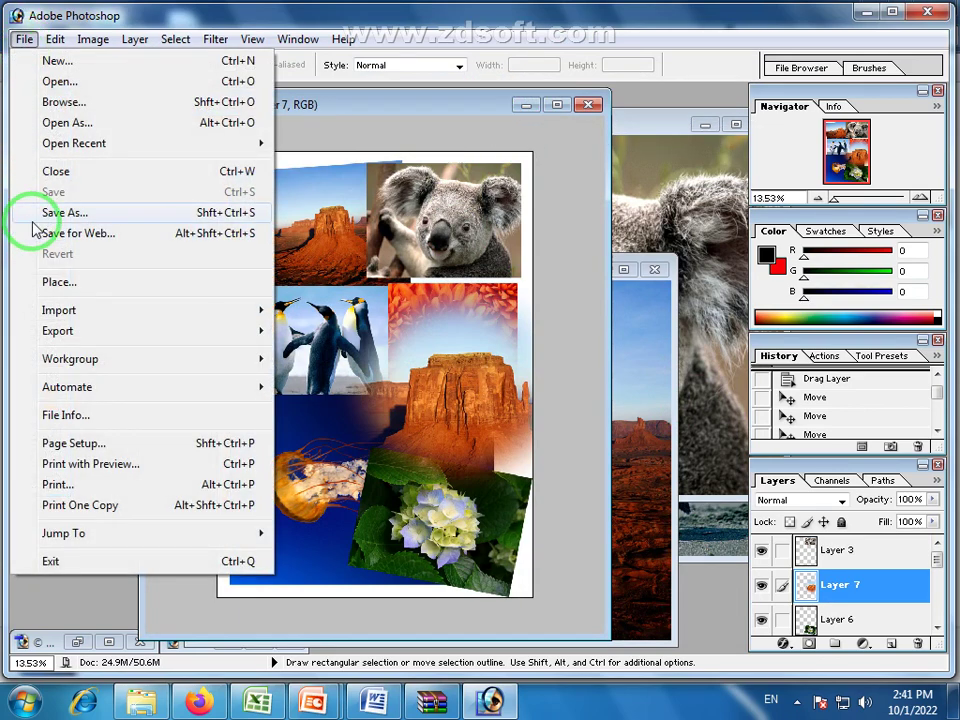
{"action": "left_click", "coordinate": [64, 214]}
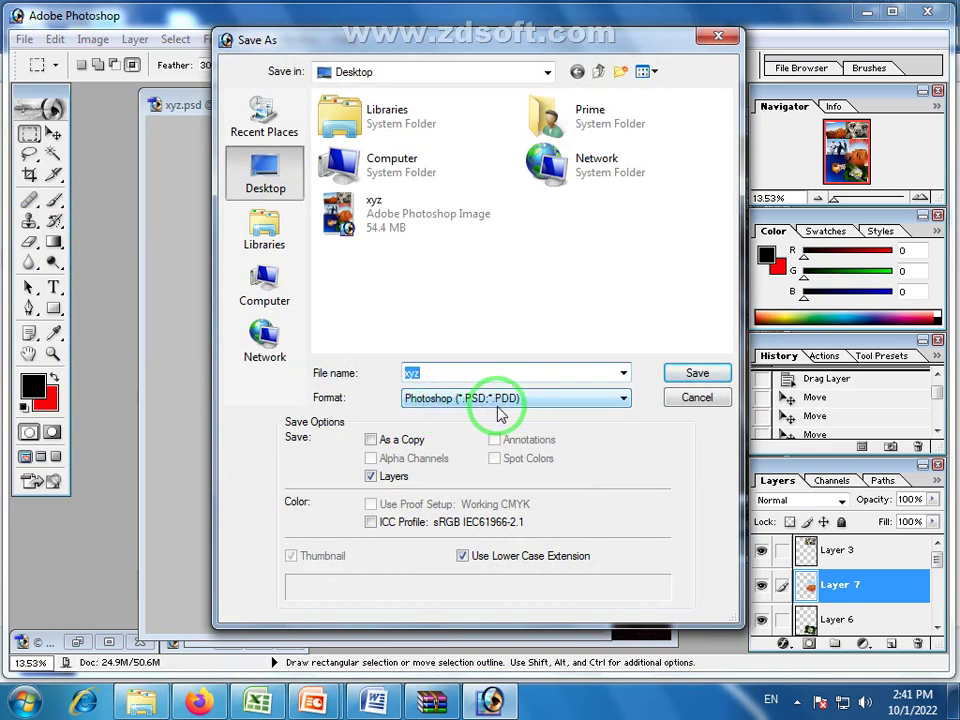
{"action": "left_click", "coordinate": [574, 397]}
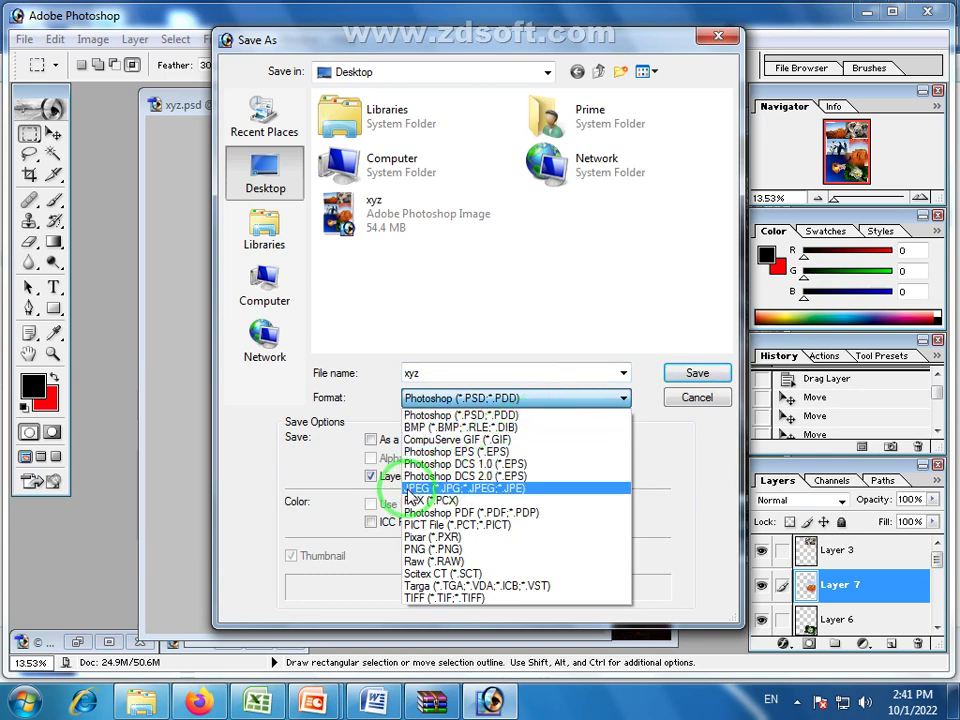
{"action": "left_click", "coordinate": [487, 490]}
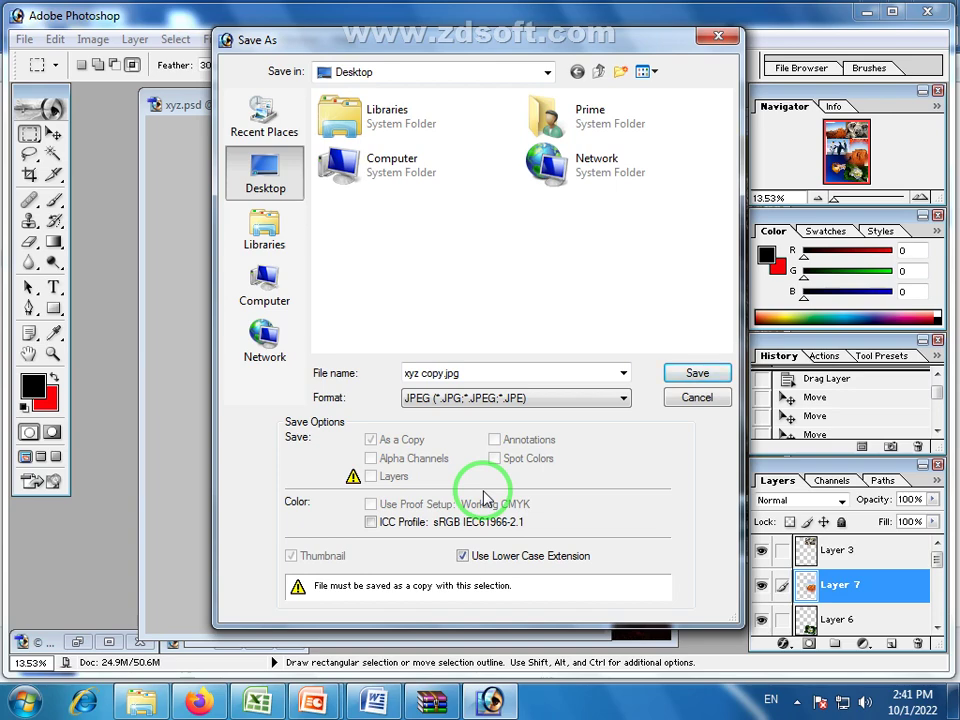
{"action": "left_click", "coordinate": [697, 373]}
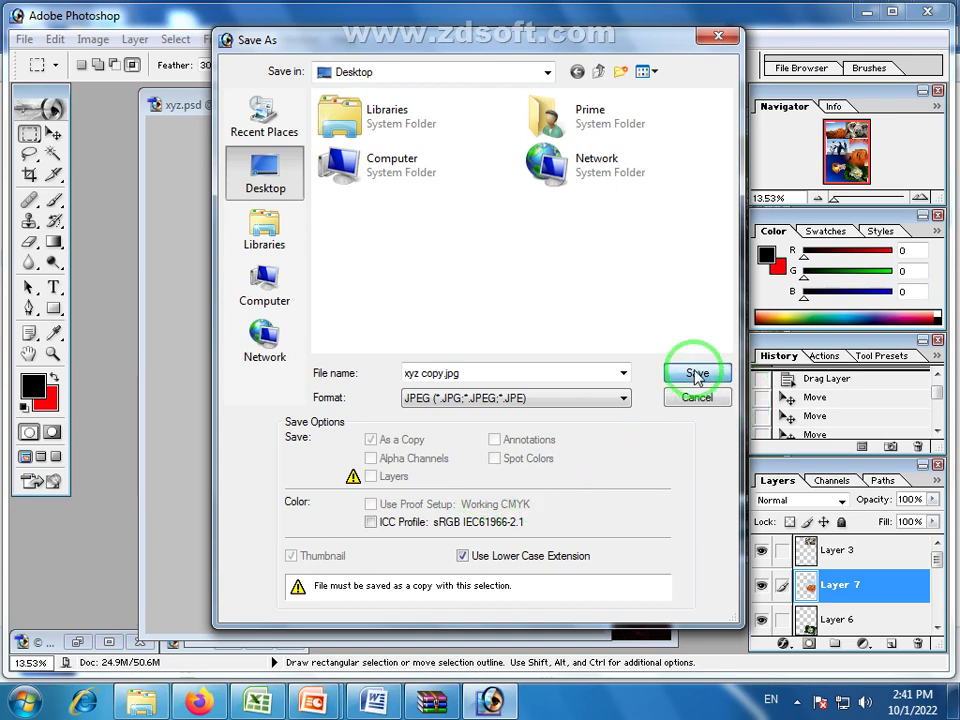
{"action": "left_click", "coordinate": [619, 224]}
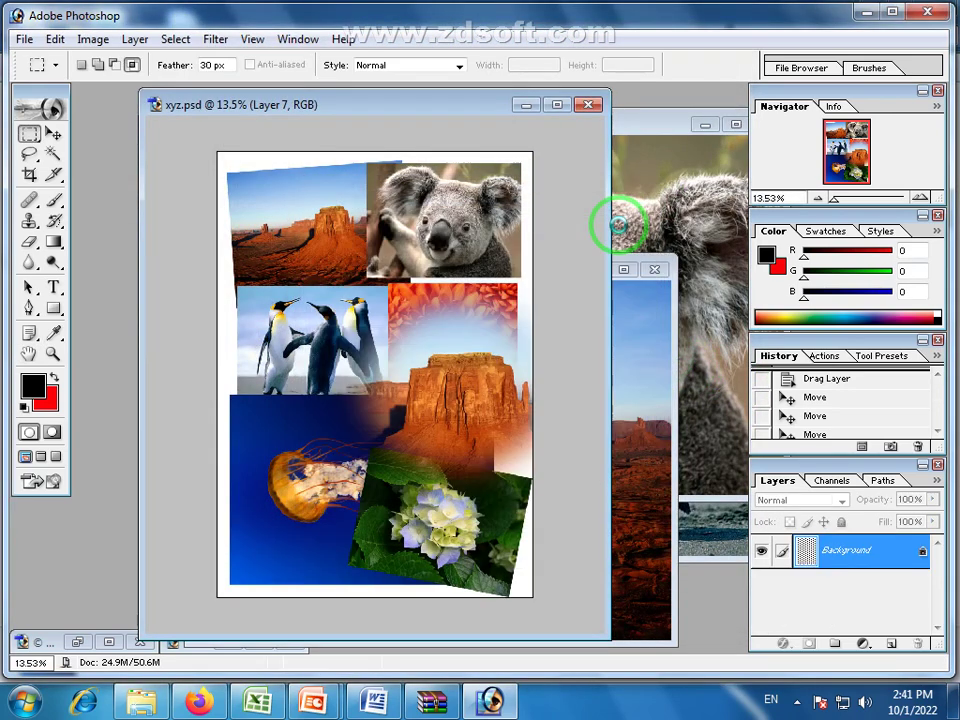
- Check the saved xyz and xyz copy files on the desktop, and return to Photoshop
{"action": "left_click", "coordinate": [955, 714]}
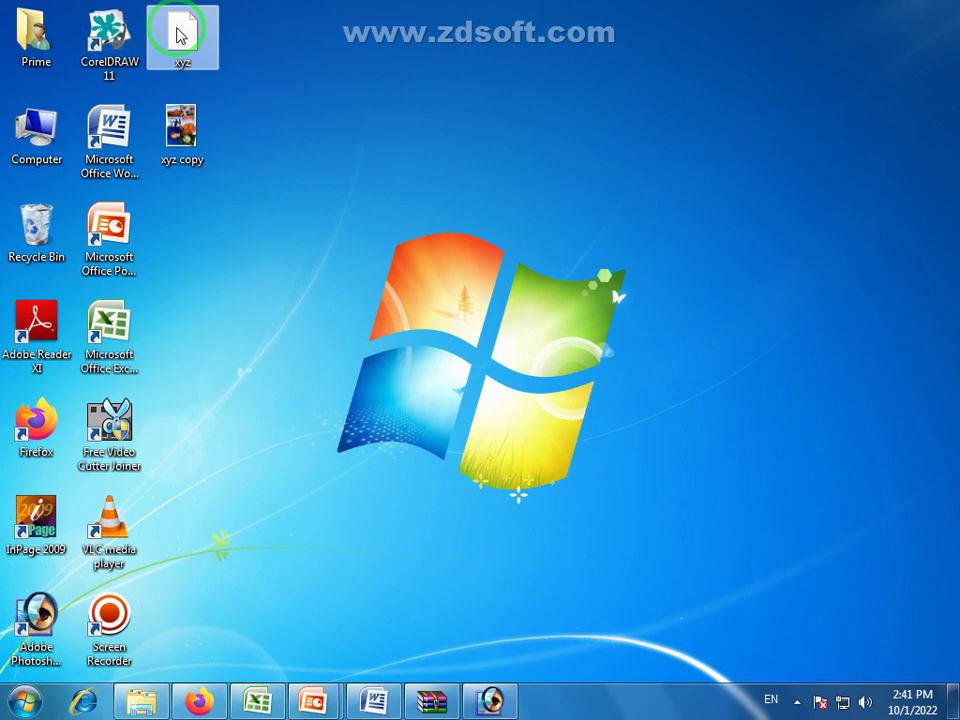
{"action": "left_click", "coordinate": [193, 173]}
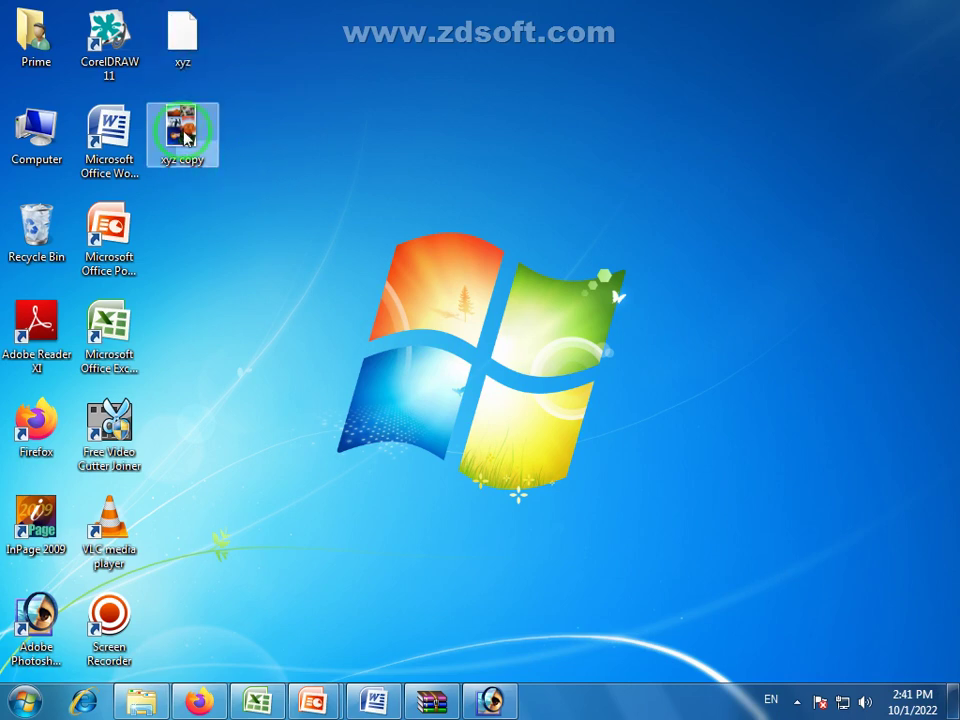
{"action": "left_click", "coordinate": [490, 700]}
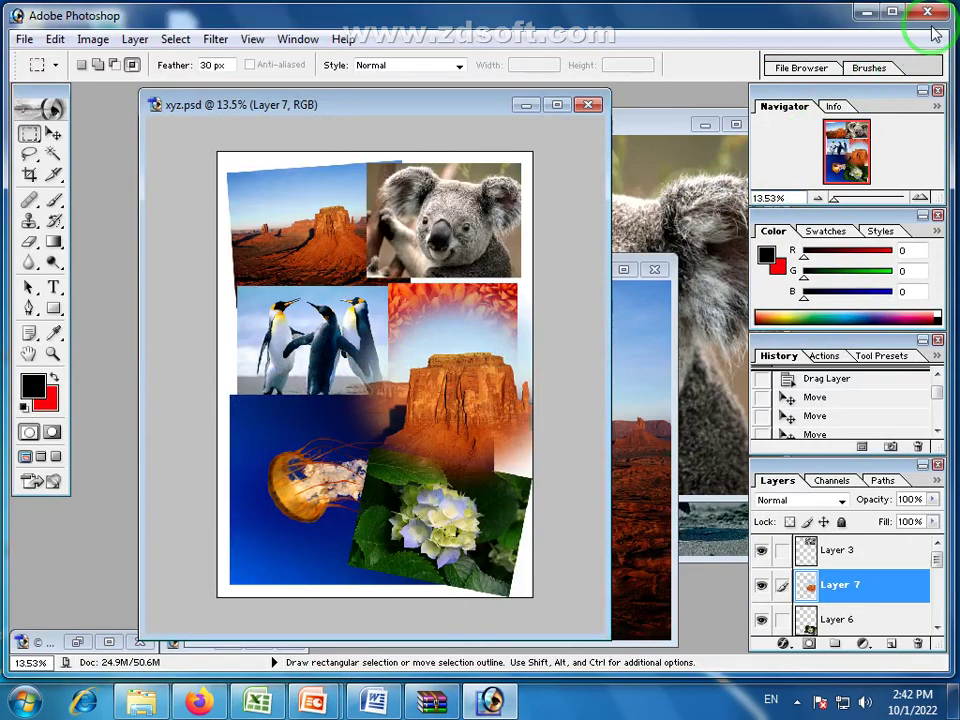
- Exit Photoshop and reopen the xyz Photoshop file from the desktop, cancelling the registration request
{"action": "left_click", "coordinate": [925, 12]}
{"action": "left_click", "coordinate": [516, 279]}
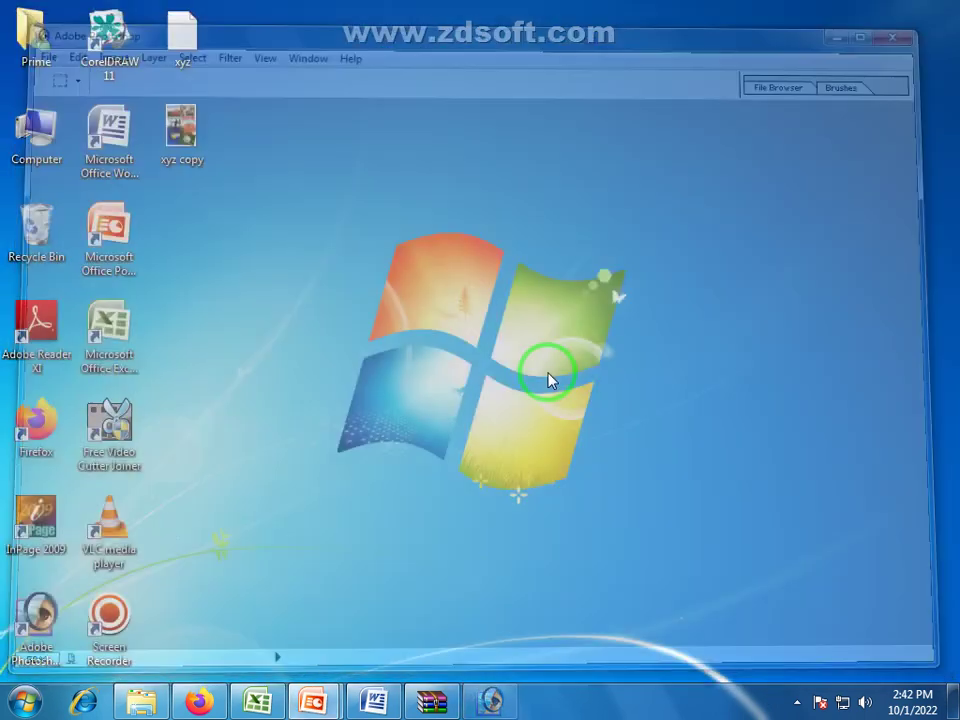
{"action": "left_click", "coordinate": [182, 36]}
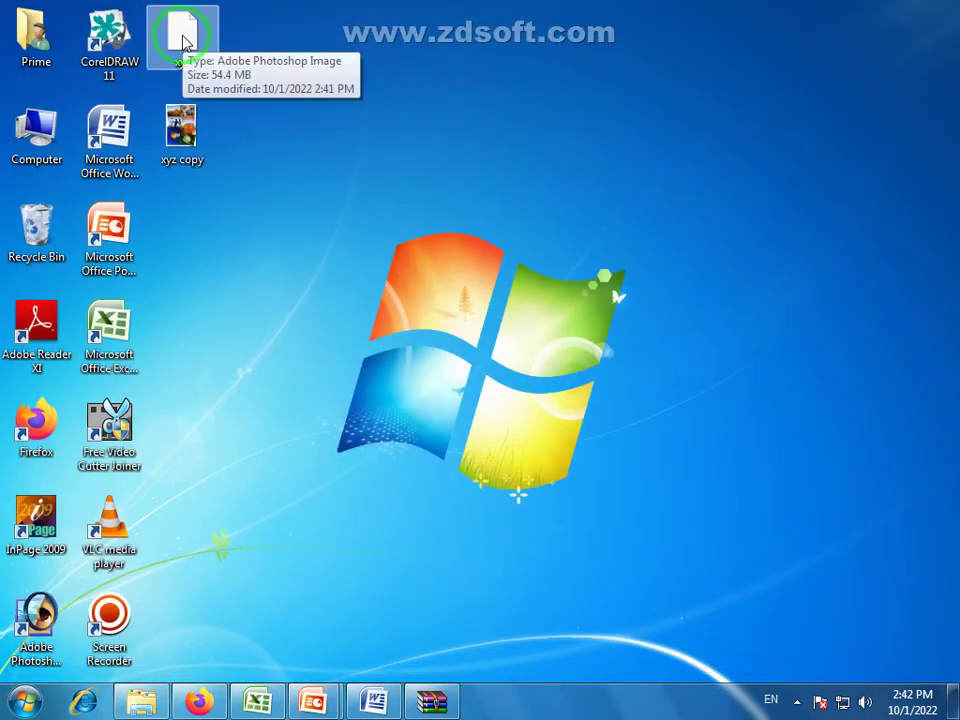
{"action": "double_click", "coordinate": [182, 38]}
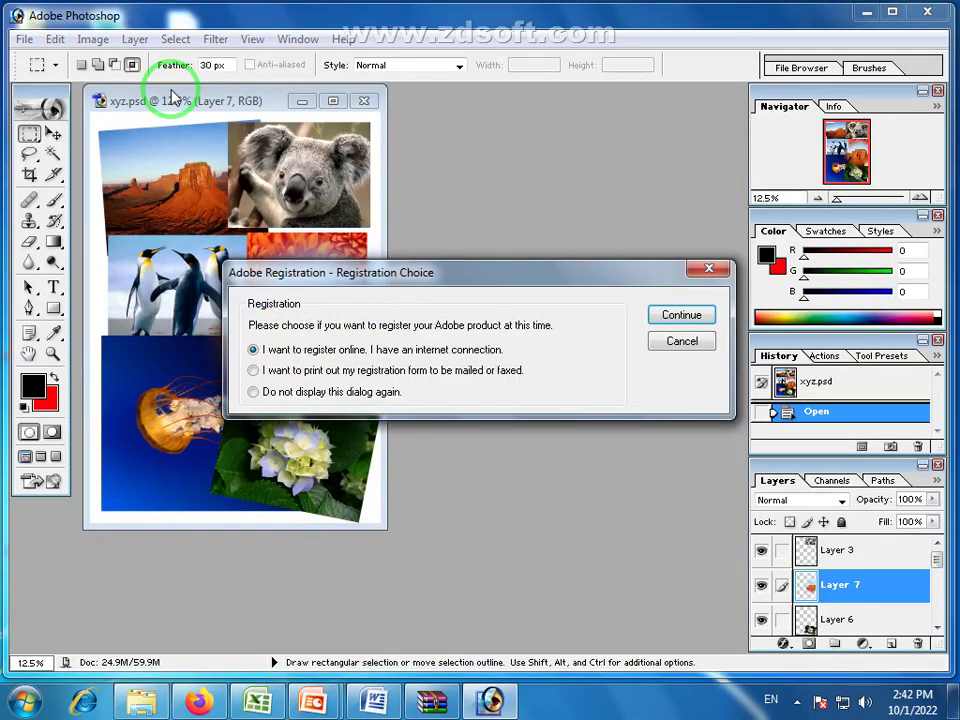
{"action": "left_click", "coordinate": [680, 342]}
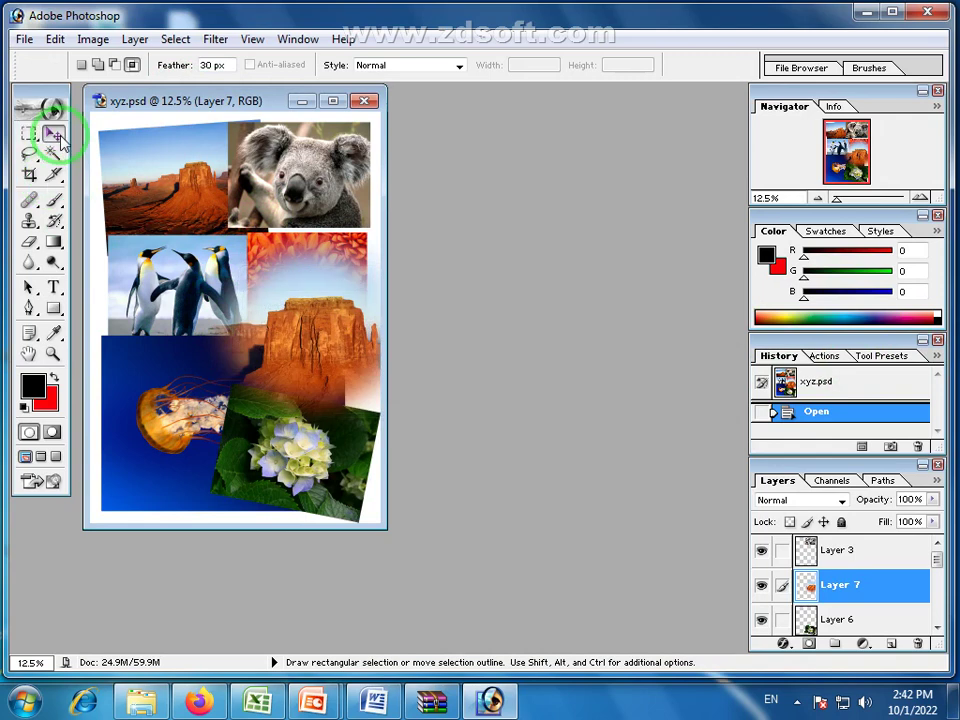
- Shift the feathered butte on Layer 7 slightly down and to the right with the Move tool
{"action": "left_click", "coordinate": [53, 133]}
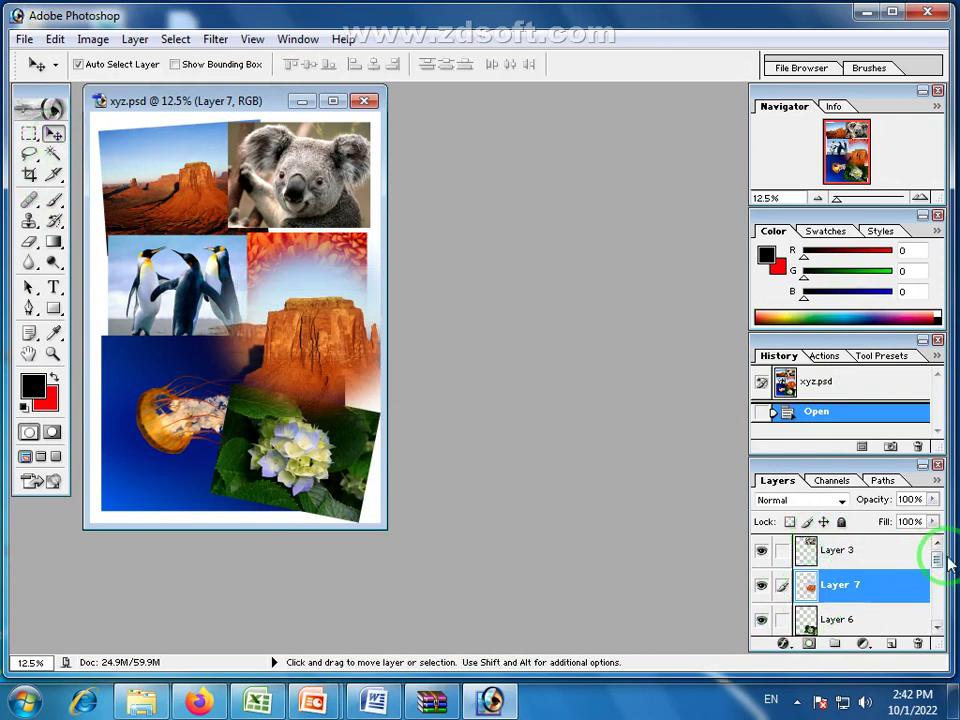
{"action": "mouse_move", "coordinate": [938, 566]}
{"action": "left_mouse_down"}
{"action": "mouse_move", "coordinate": [936, 606]}
{"action": "mouse_move", "coordinate": [941, 557]}
{"action": "left_mouse_up"}
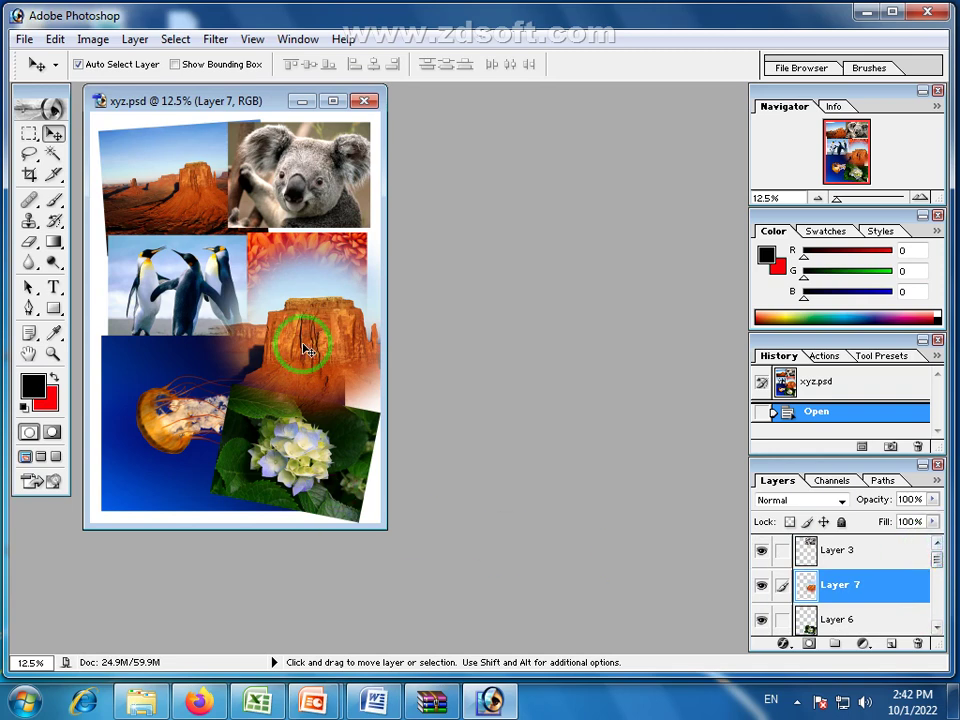
{"action": "mouse_move", "coordinate": [341, 352]}
{"action": "left_mouse_down"}
{"action": "mouse_move", "coordinate": [214, 368]}
{"action": "mouse_move", "coordinate": [321, 398]}
{"action": "mouse_move", "coordinate": [345, 384]}
{"action": "mouse_move", "coordinate": [343, 374]}
{"action": "left_mouse_up"}
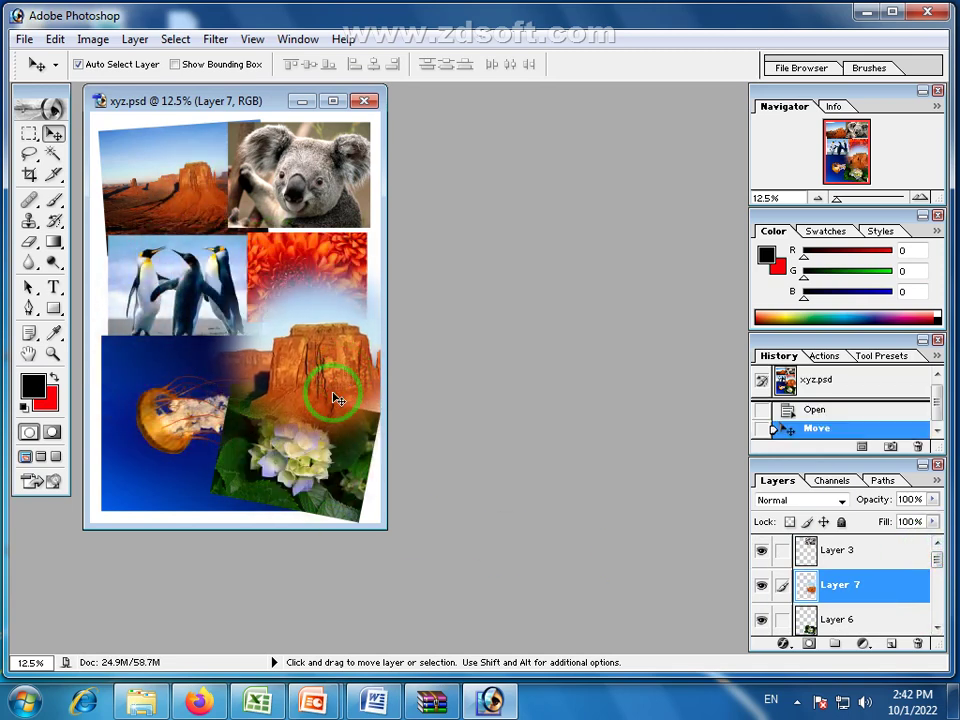
- View xyz copy from the desktop maximised in Windows Photo Viewer, examine it closely and as a whole, and minimise the viewer
{"action": "left_click", "coordinate": [955, 700]}
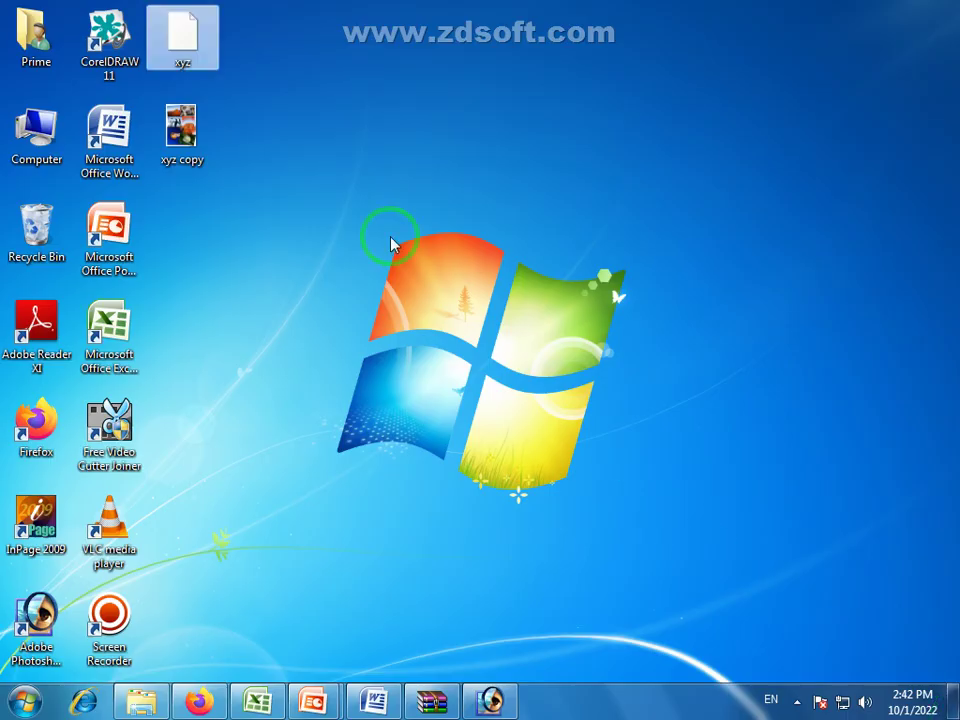
{"action": "double_click", "coordinate": [182, 130]}
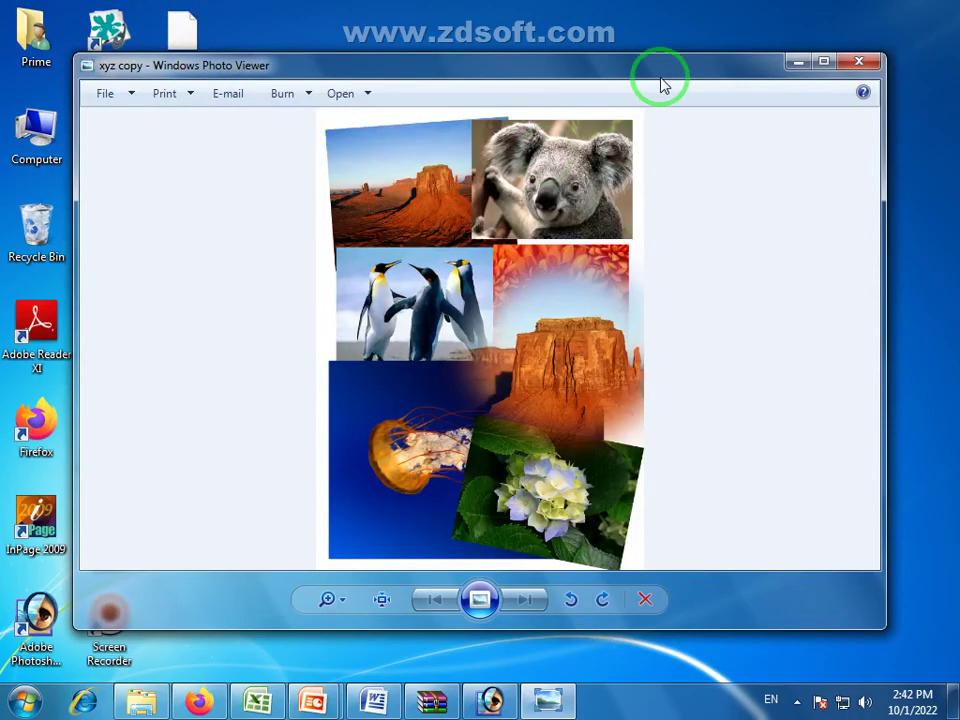
{"action": "double_click", "coordinate": [654, 68]}
{"action": "scroll", "coordinate": [530, 340], "scroll_direction": "up", "scroll_amount": 4}
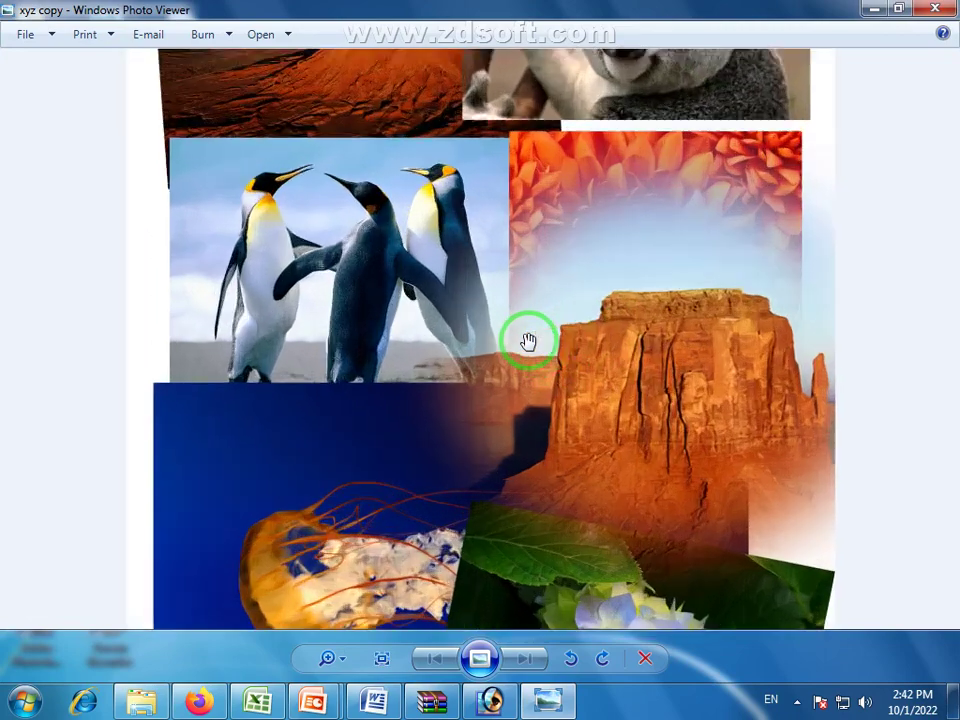
{"action": "scroll", "coordinate": [528, 340], "scroll_direction": "down", "scroll_amount": 4}
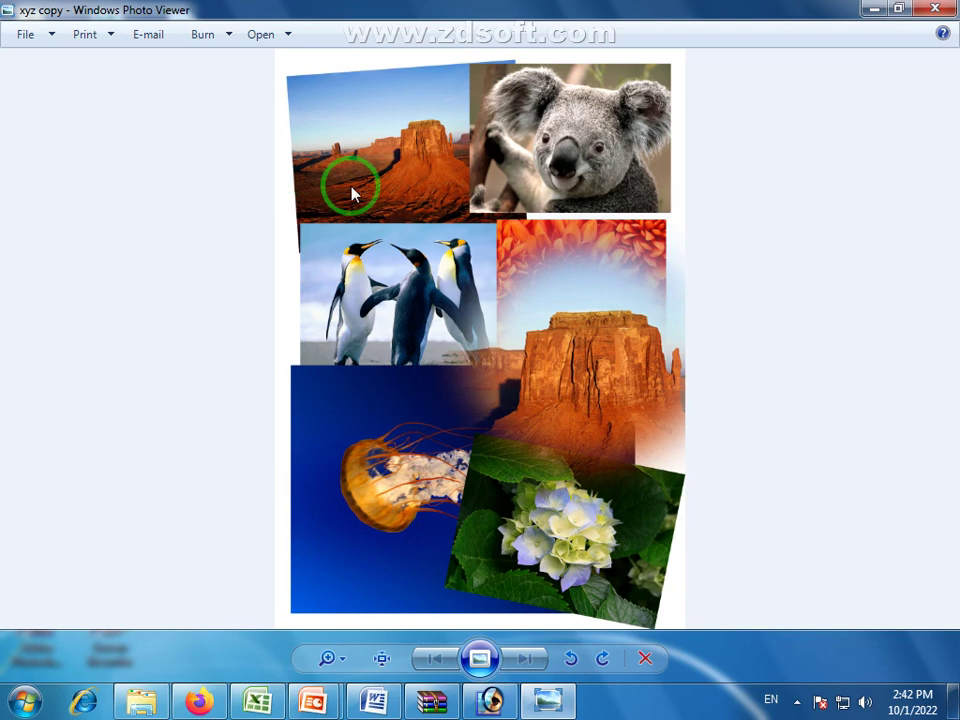
{"action": "left_click", "coordinate": [872, 10]}
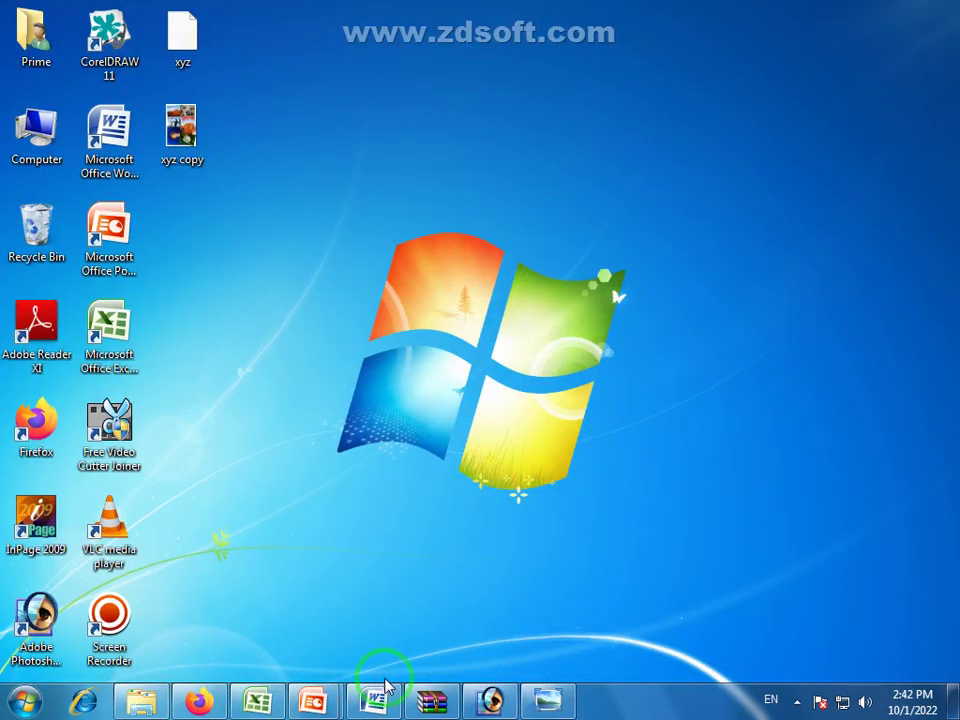
- Return to Photoshop, move the xyz.psd window toward the middle of the workspace and activate the Rectangular Marquee tool
{"action": "left_click", "coordinate": [489, 700]}
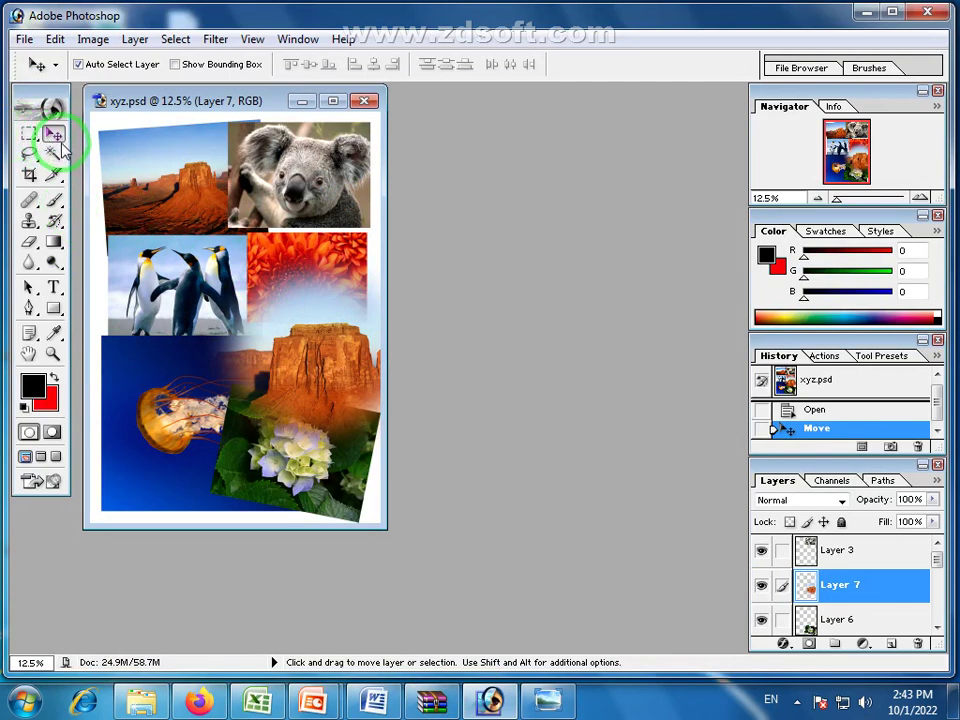
{"action": "left_click_drag", "start_coordinate": [173, 102], "coordinate": [298, 120]}
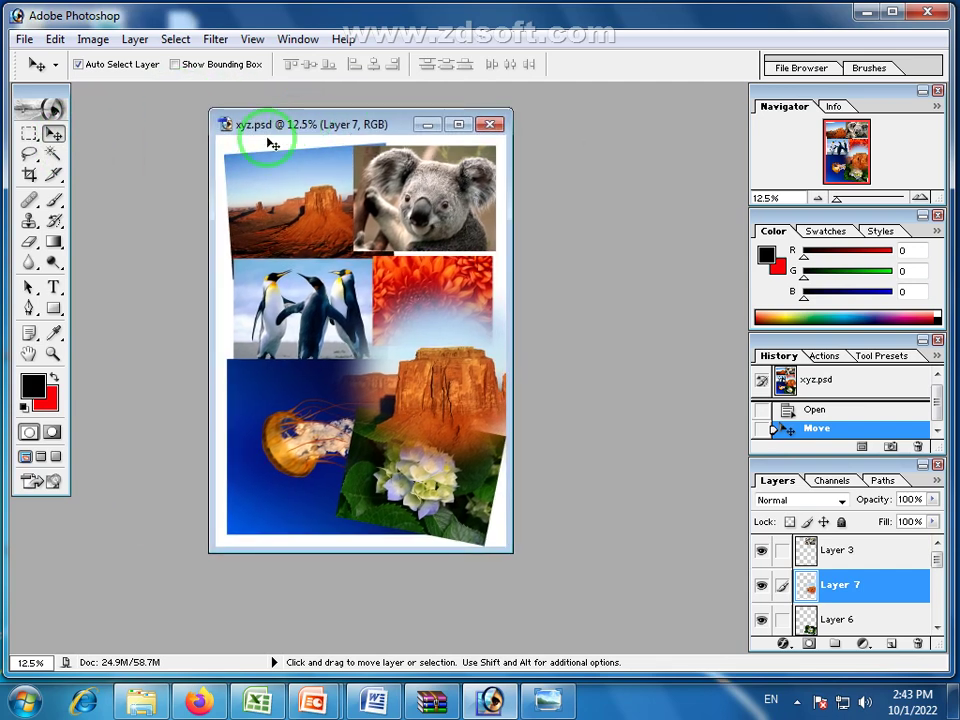
{"action": "left_click", "coordinate": [30, 140]}
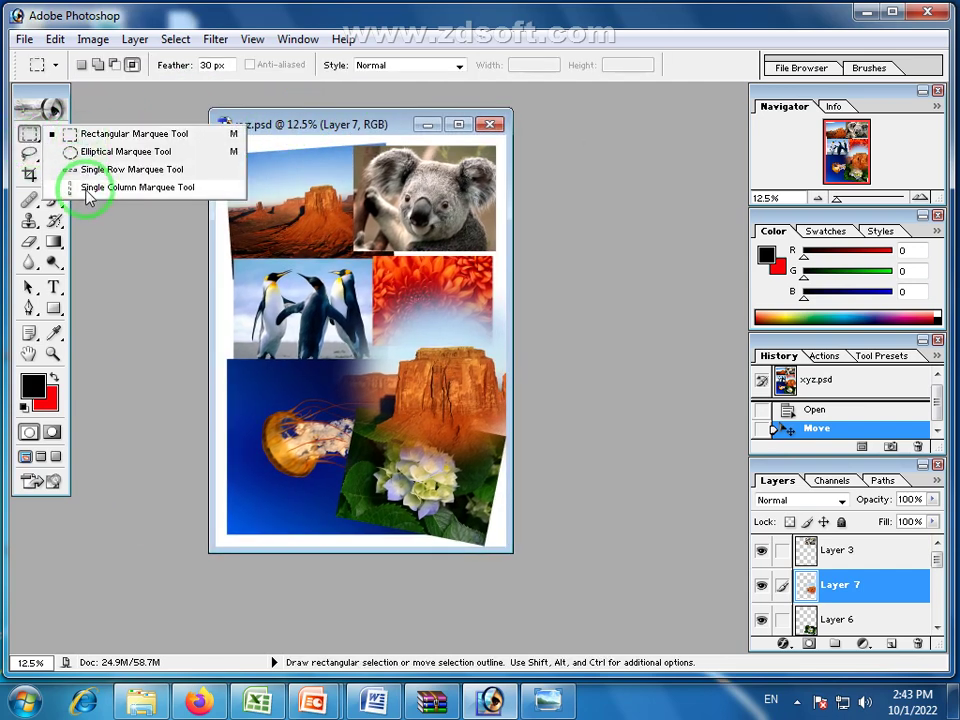
{"action": "left_click", "coordinate": [24, 39]}
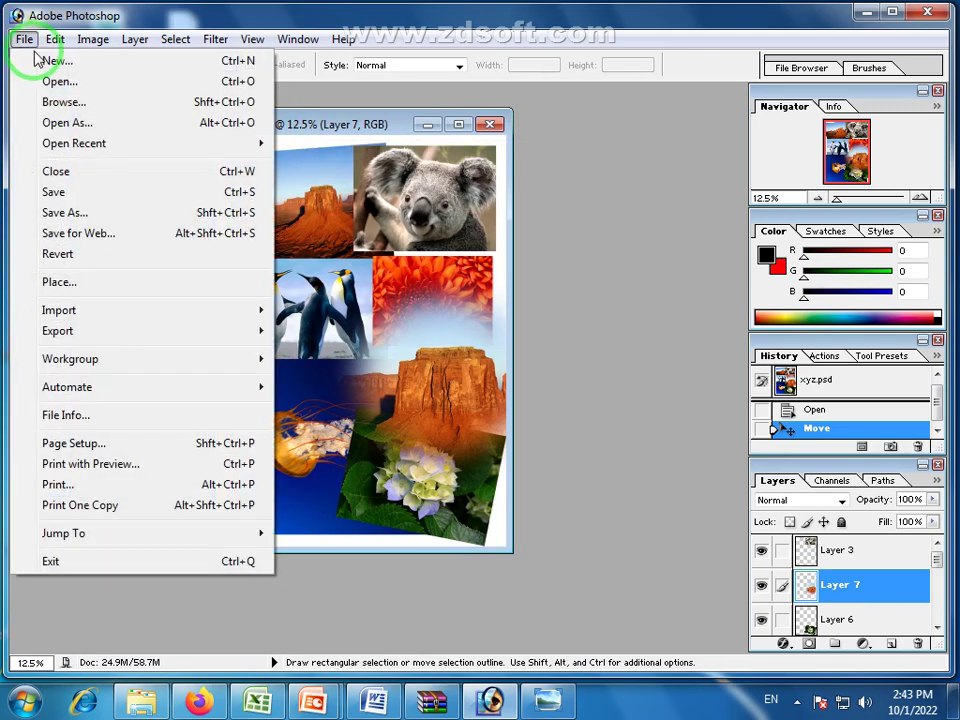
{"action": "left_click", "coordinate": [40, 60]}
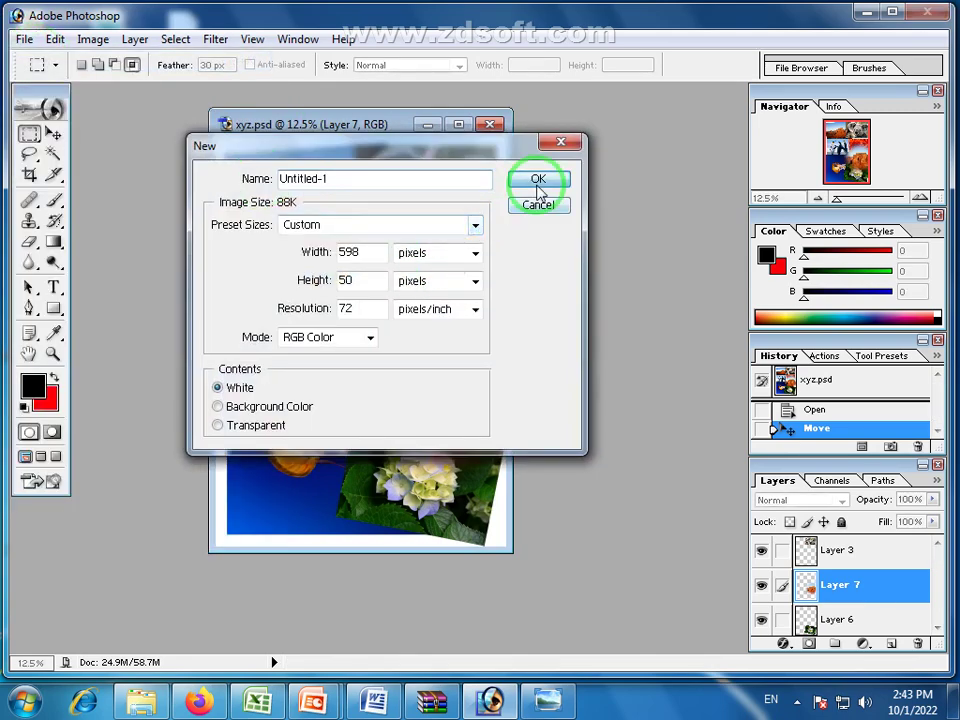
{"action": "left_click", "coordinate": [535, 181]}
{"action": "left_click", "coordinate": [643, 108]}
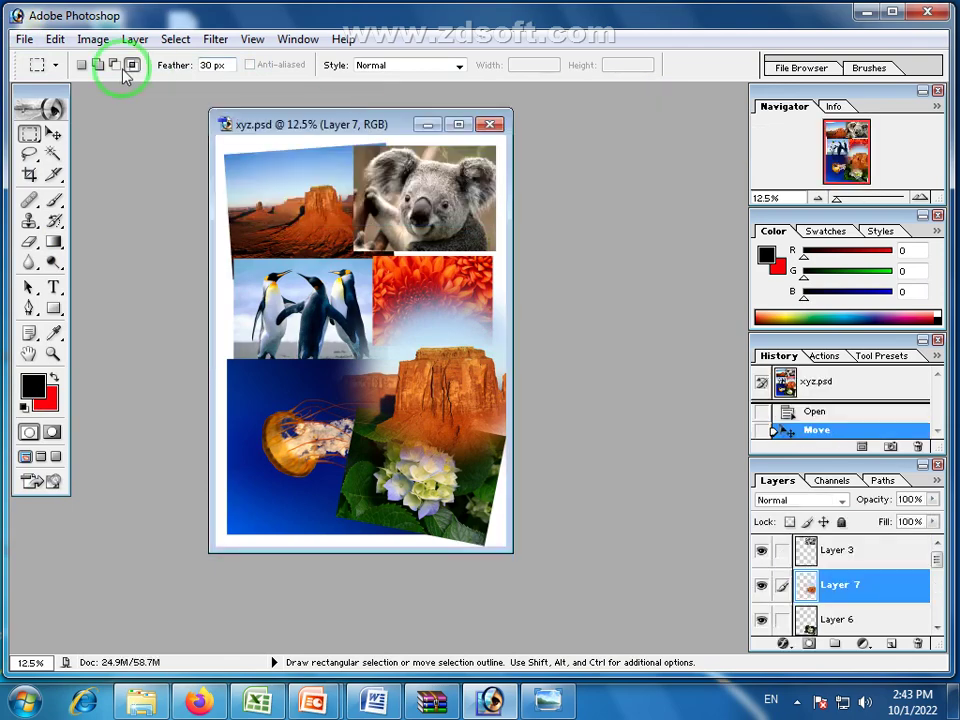
- Create a new white RGB document with the 8 x 10 preset at 300 pixels/inch and enlarge its window
{"action": "left_click", "coordinate": [24, 39]}
{"action": "left_click", "coordinate": [42, 58]}
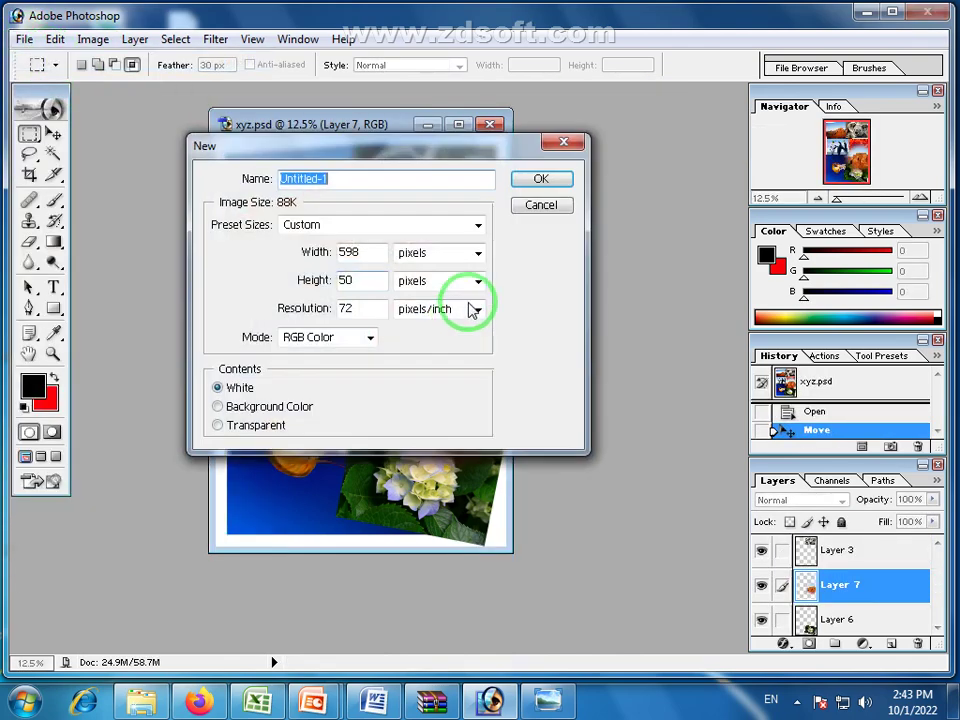
{"action": "left_click", "coordinate": [478, 225]}
{"action": "left_click", "coordinate": [360, 409]}
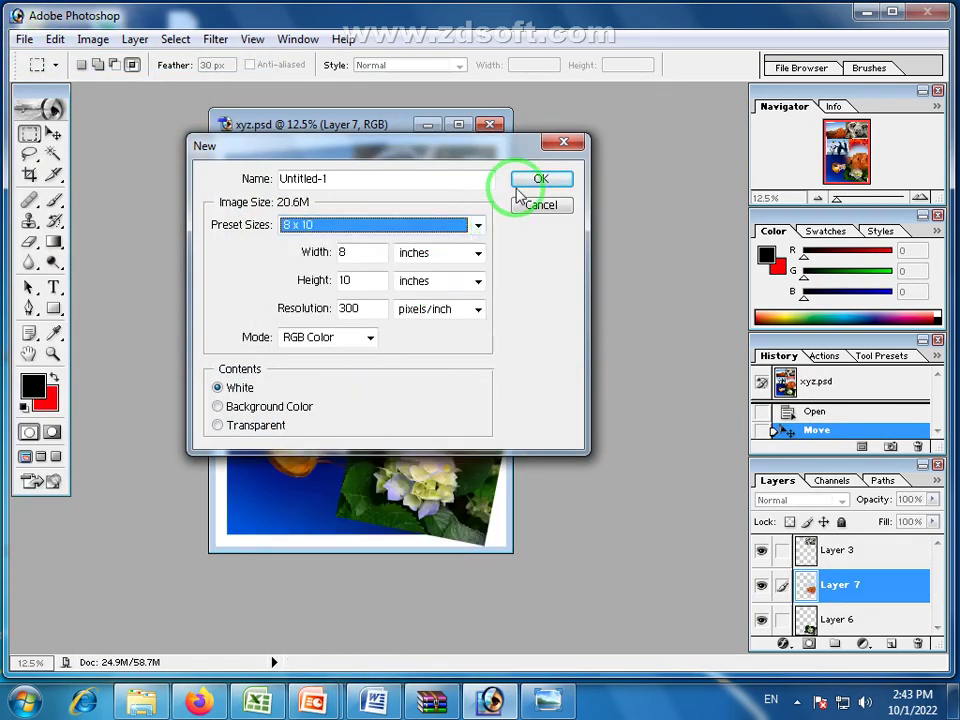
{"action": "left_click", "coordinate": [527, 184]}
{"action": "left_click_drag", "start_coordinate": [480, 600], "coordinate": [722, 632]}
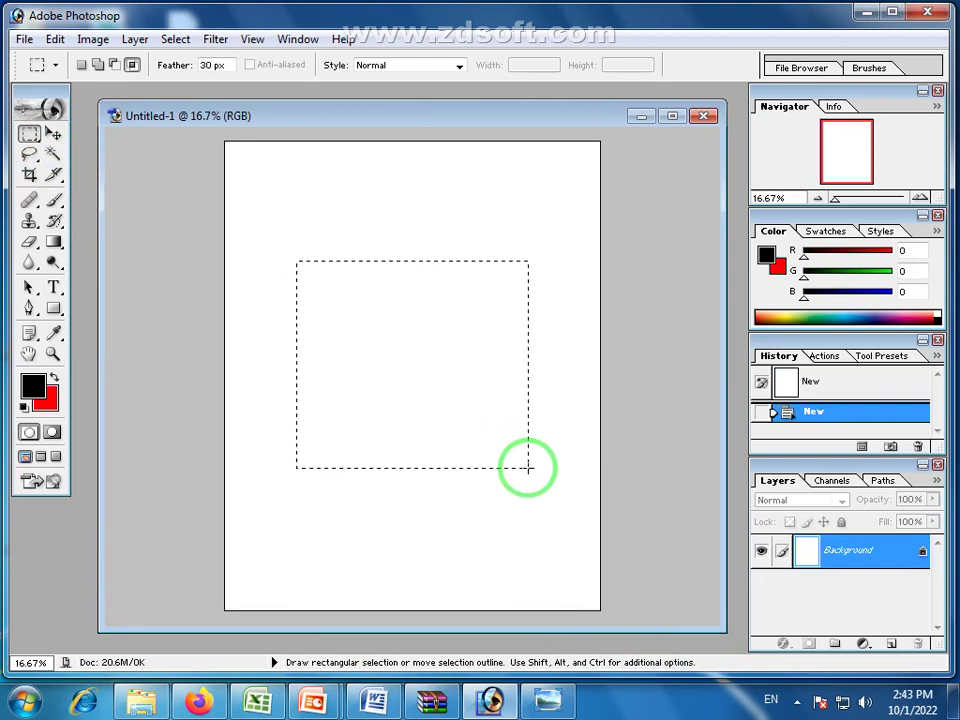
- Fill a 30 px feathered rectangular selection with red and then black, deselect it, and revert the document to its initial blank state
{"action": "left_click_drag", "start_coordinate": [536, 467], "coordinate": [536, 469]}
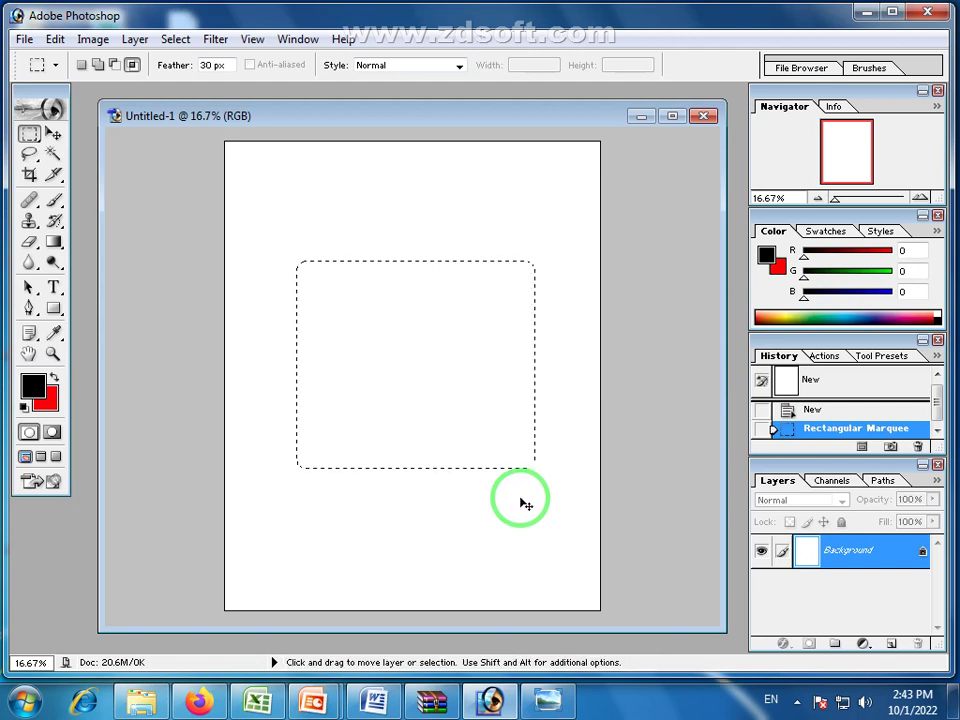
{"action": "key", "text": "ctrl+BackSpace"}
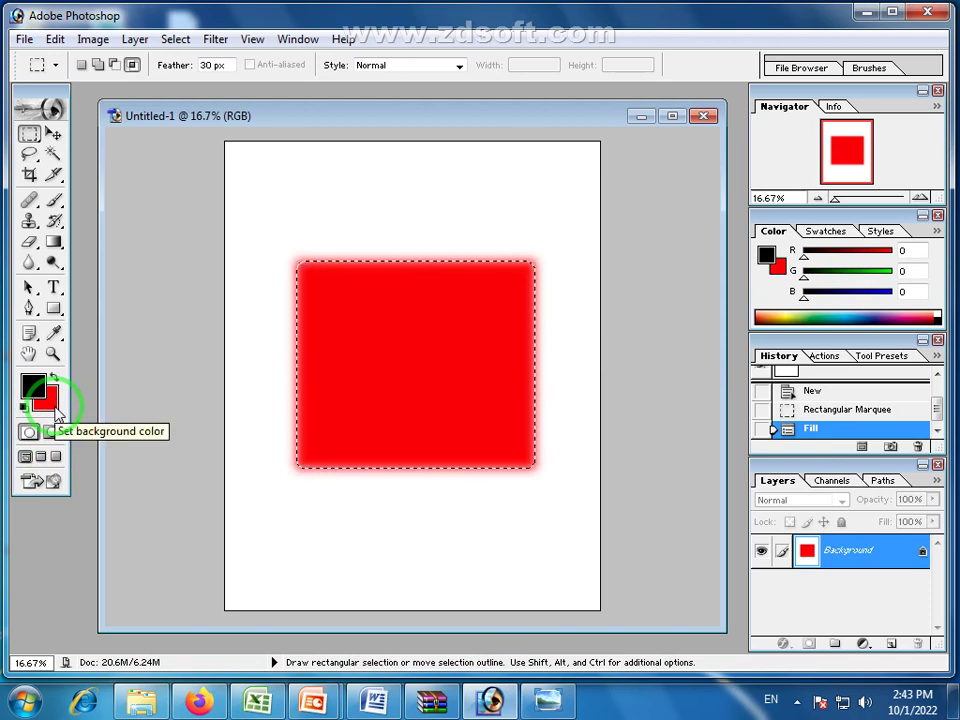
{"action": "key", "text": "alt"}
{"action": "key", "text": "alt+BackSpace"}
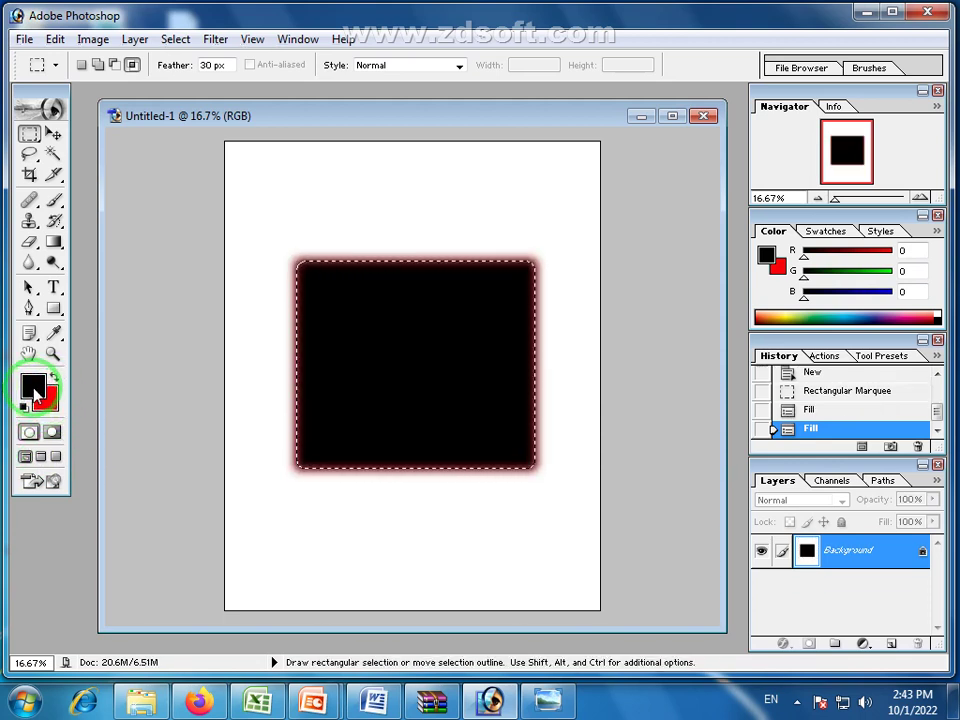
{"action": "left_click", "coordinate": [285, 431]}
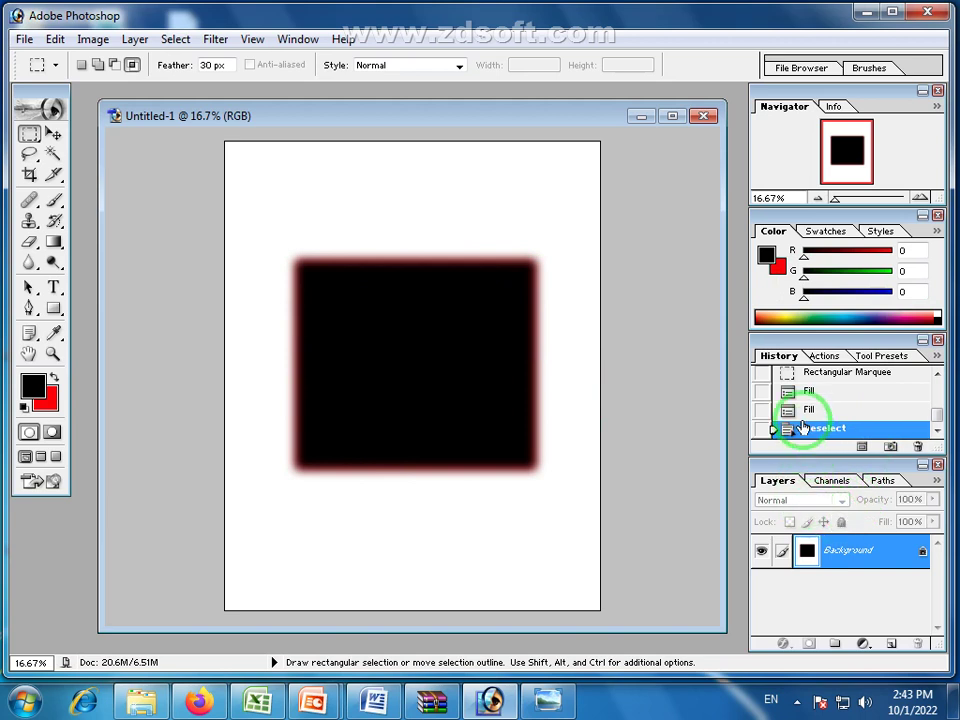
{"action": "scroll", "coordinate": [788, 392], "scroll_direction": "up", "scroll_amount": 2}
{"action": "left_click", "coordinate": [806, 381]}
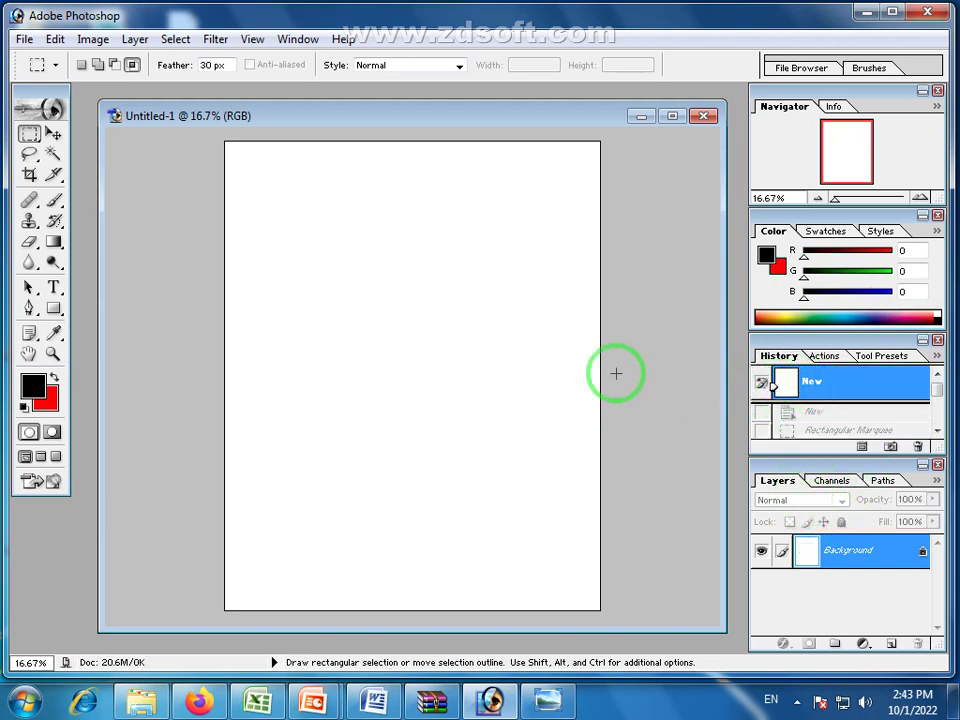
- Draw a 30 px feathered elliptical selection mid-page, apply a 15 px black centered stroke, and deselect it
{"action": "right_click", "coordinate": [32, 140]}
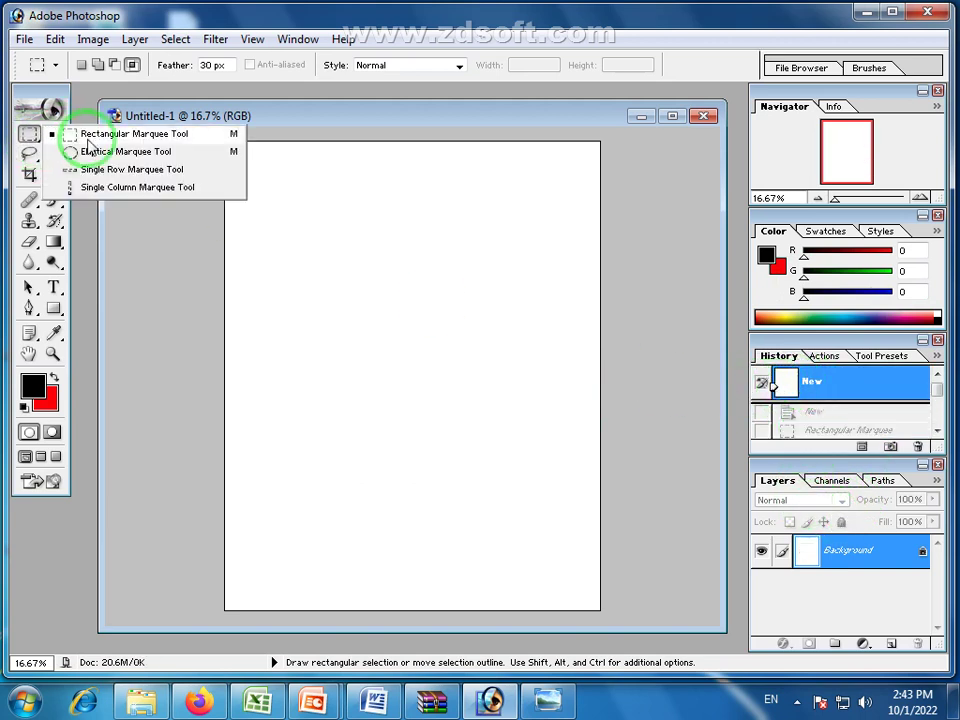
{"action": "left_click", "coordinate": [88, 151]}
{"action": "left_click_drag", "start_coordinate": [292, 244], "coordinate": [529, 499]}
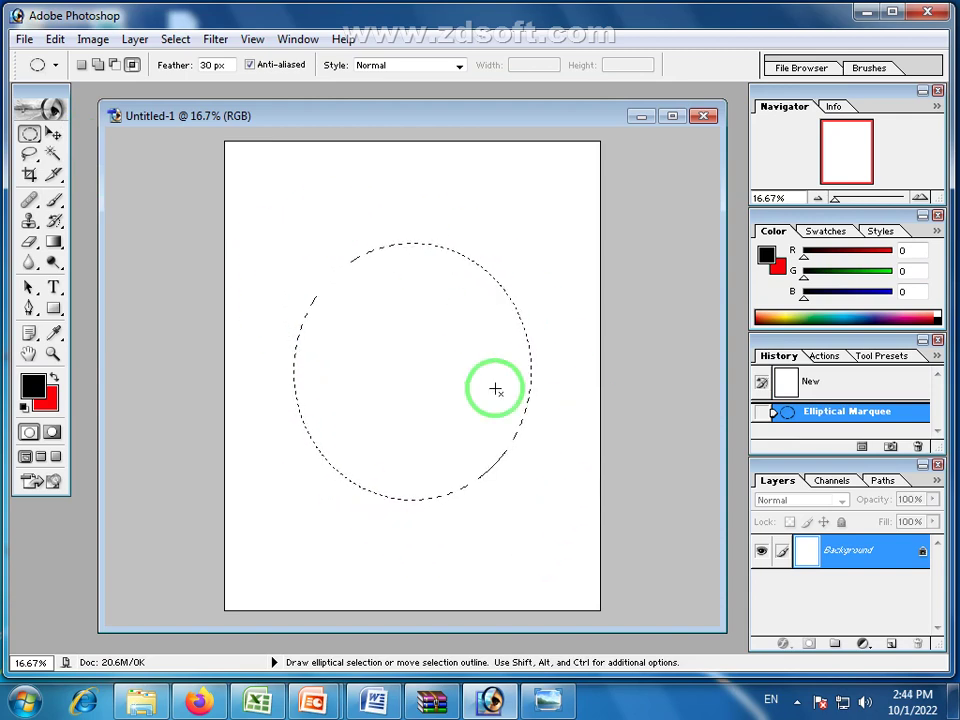
{"action": "left_click", "coordinate": [54, 39]}
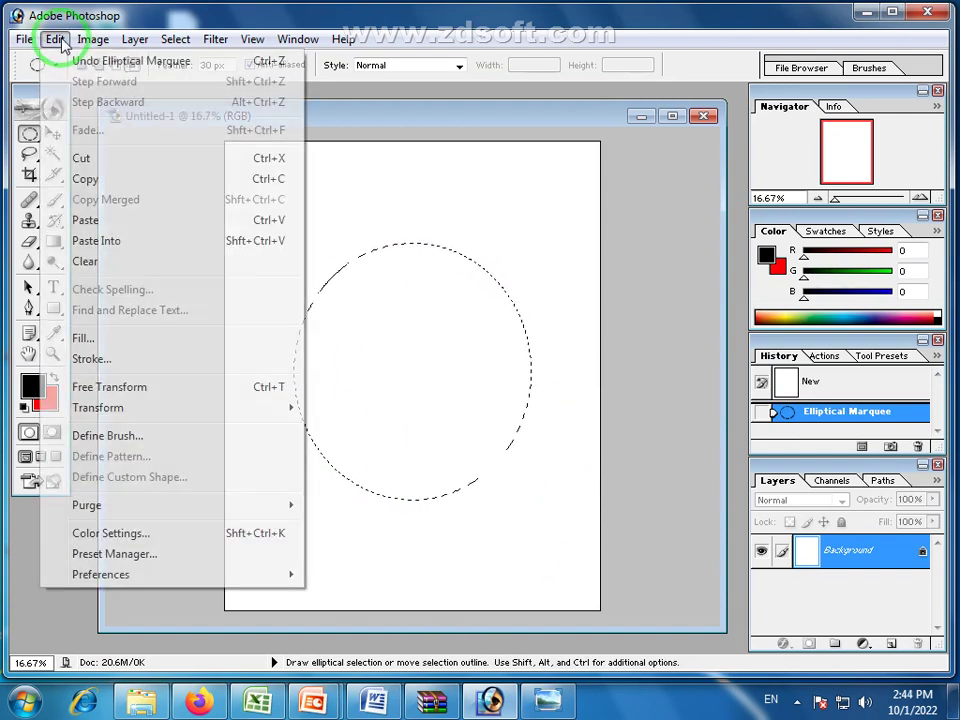
{"action": "left_click", "coordinate": [92, 359]}
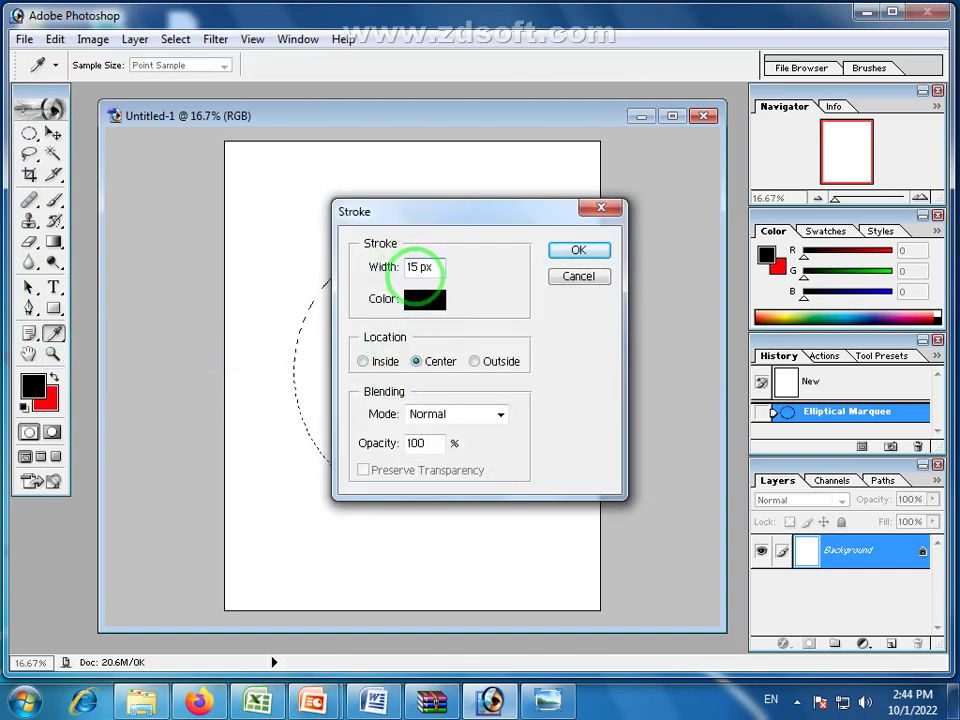
{"action": "left_click", "coordinate": [586, 252]}
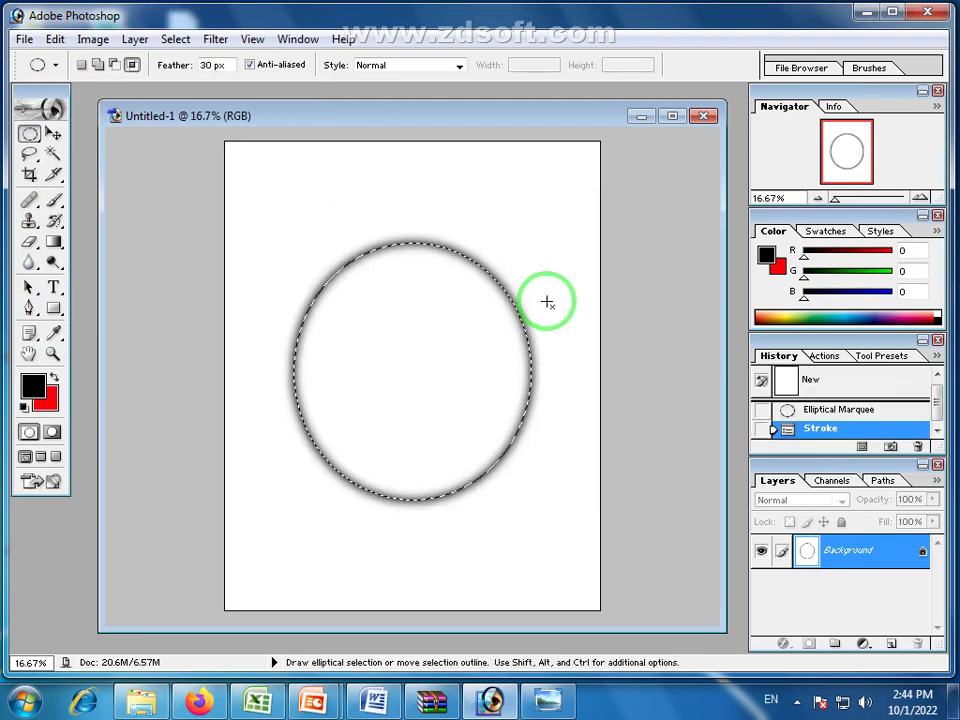
{"action": "key", "text": "ctrl+d"}
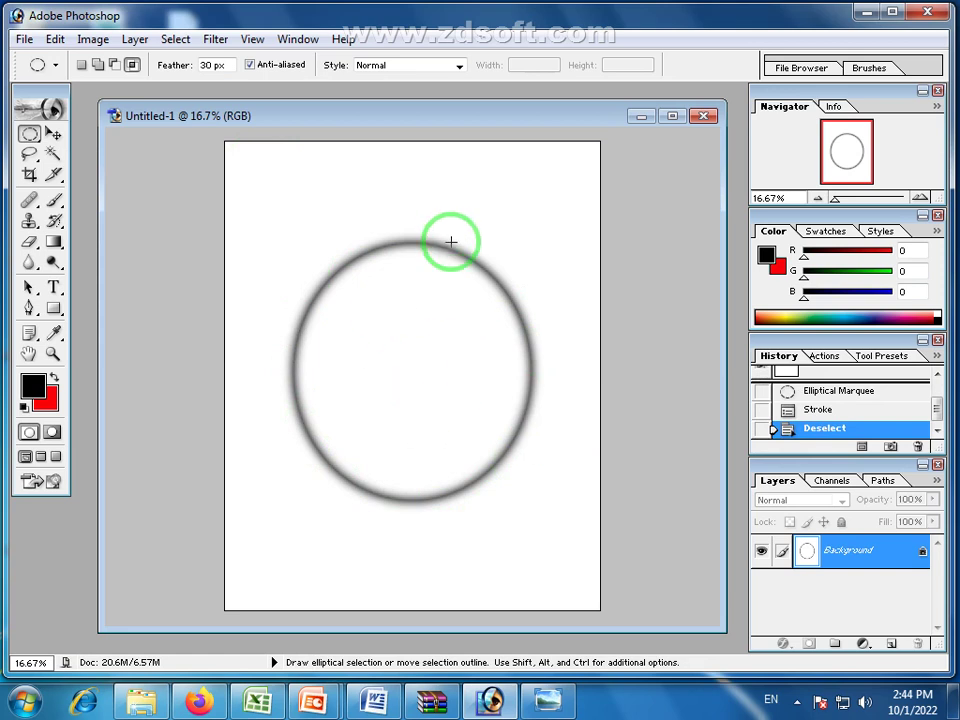
{"action": "left_click", "coordinate": [31, 135]}
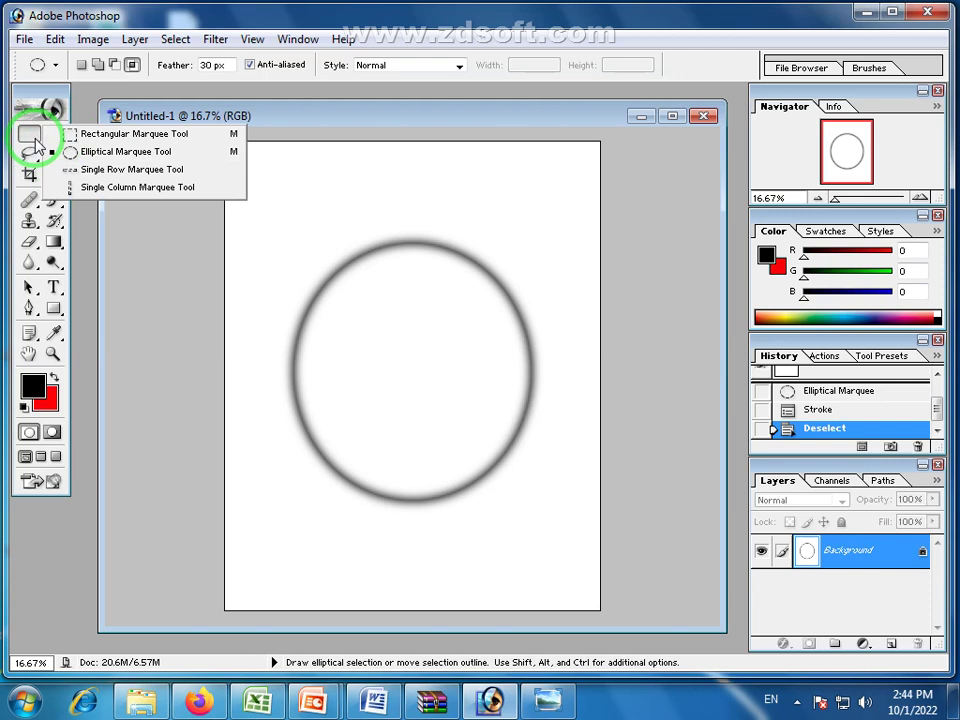
{"action": "left_click", "coordinate": [106, 226]}
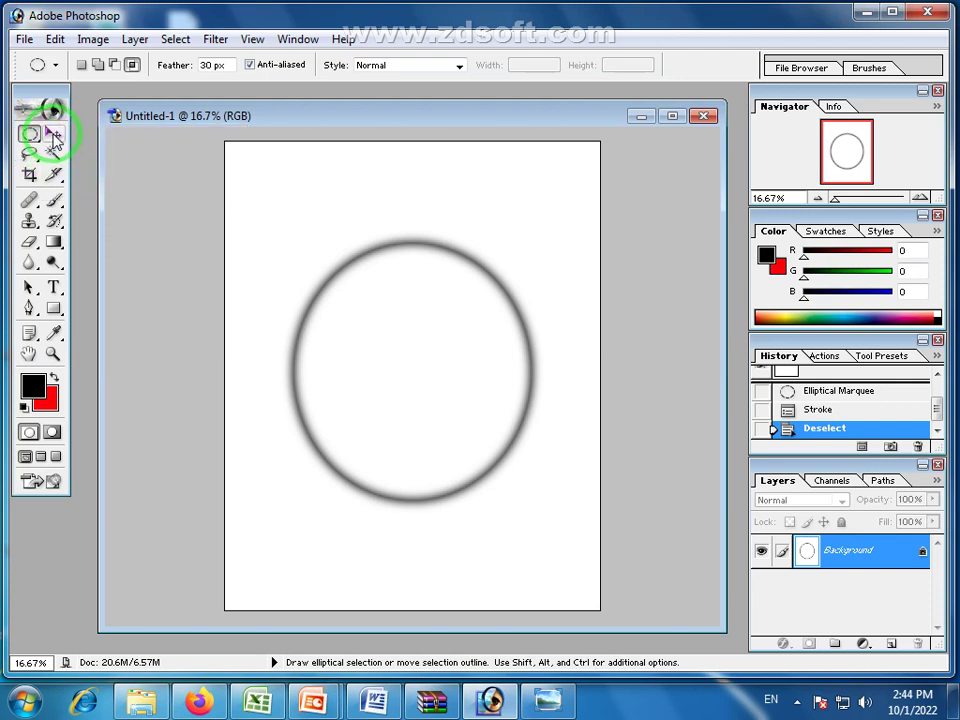